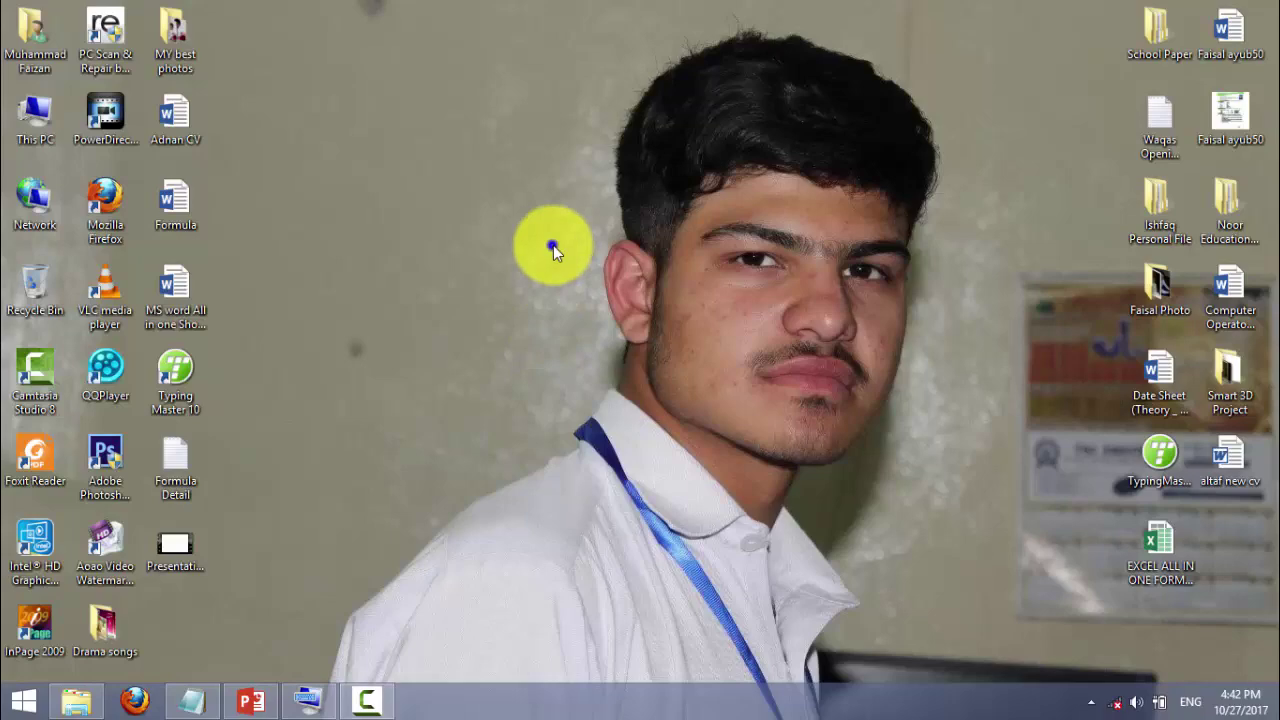
# - Refresh the desktop, bring PowerPoint forward and start a new screen recording for slide 3
pyautogui.rightClick(553, 246)
pyautogui.click(610, 306)
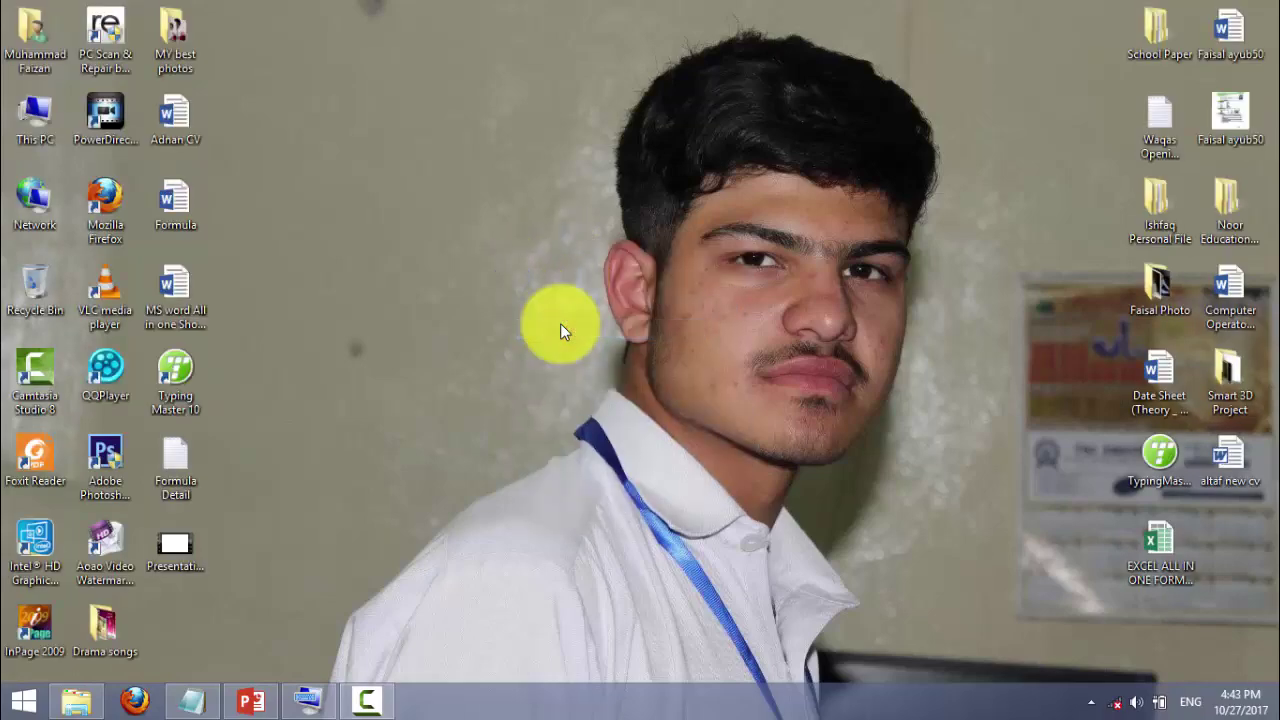
pyautogui.moveTo(251, 699)
pyautogui.click(254, 633)
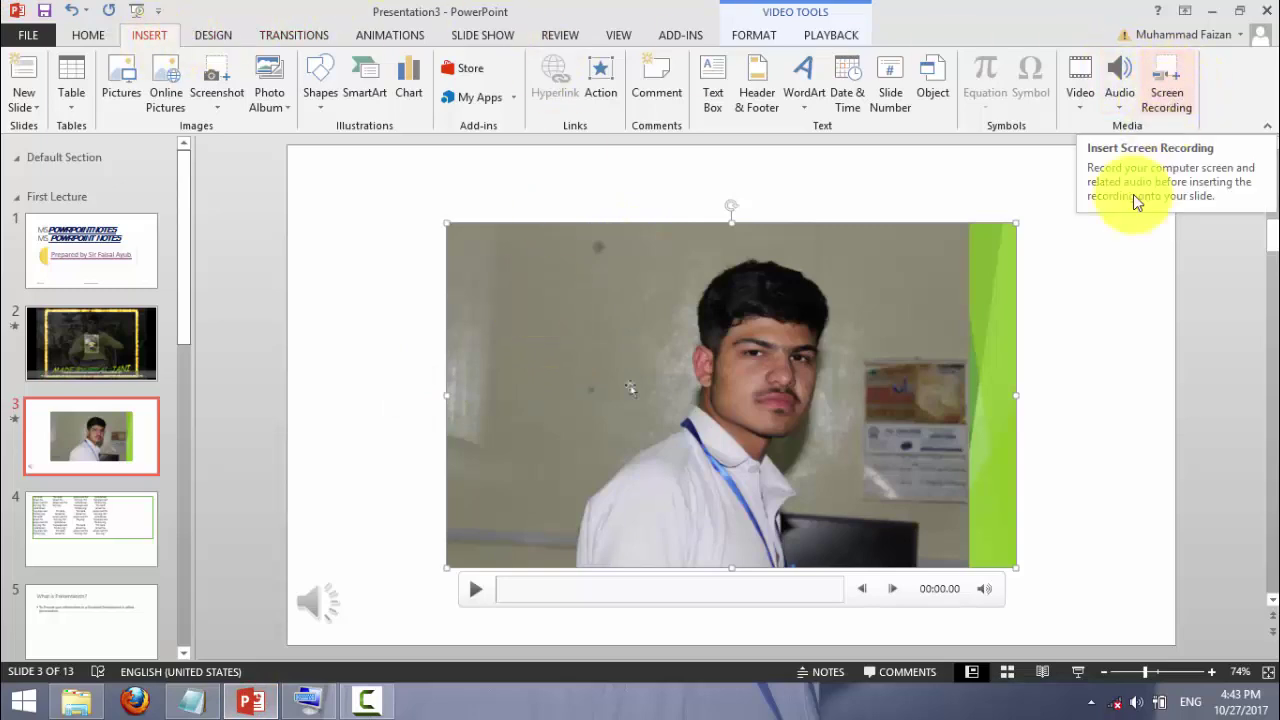
pyautogui.click(1174, 90)
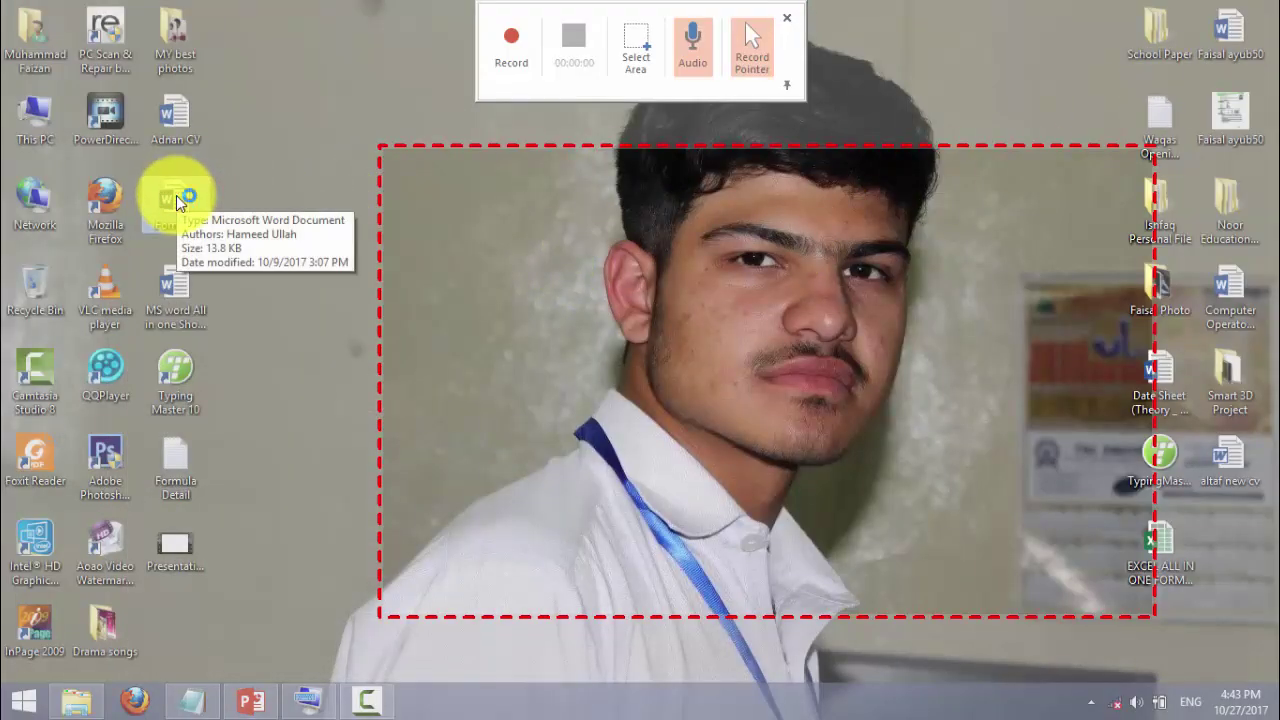
# - Open and close the Formula Word document and the desktop photo folder
pyautogui.doubleClick(176, 195)
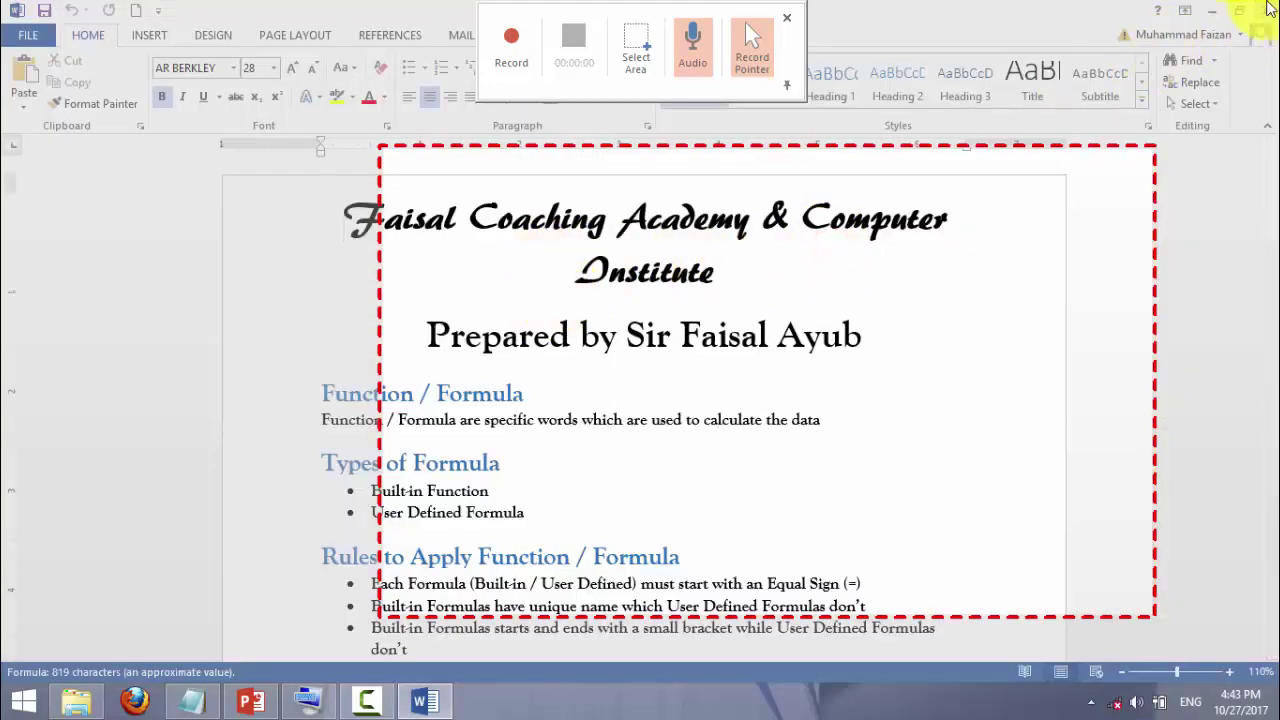
pyautogui.click(1268, 9)
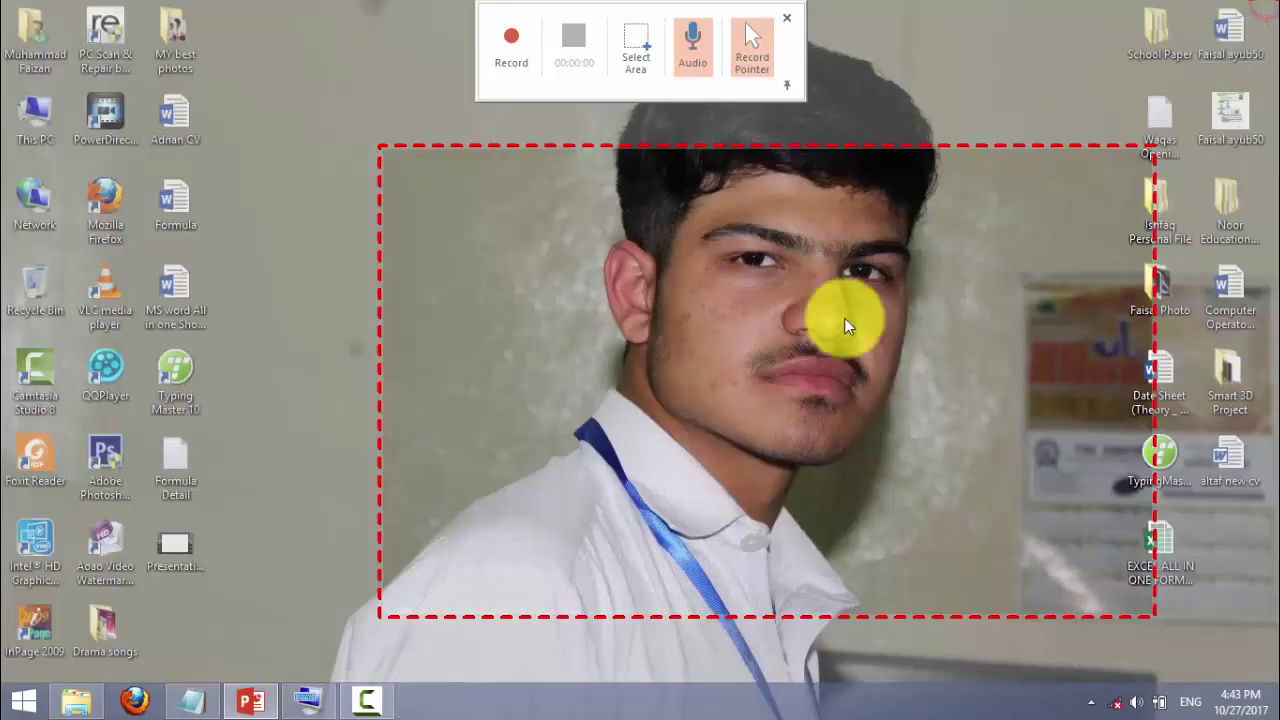
pyautogui.doubleClick(1158, 292)
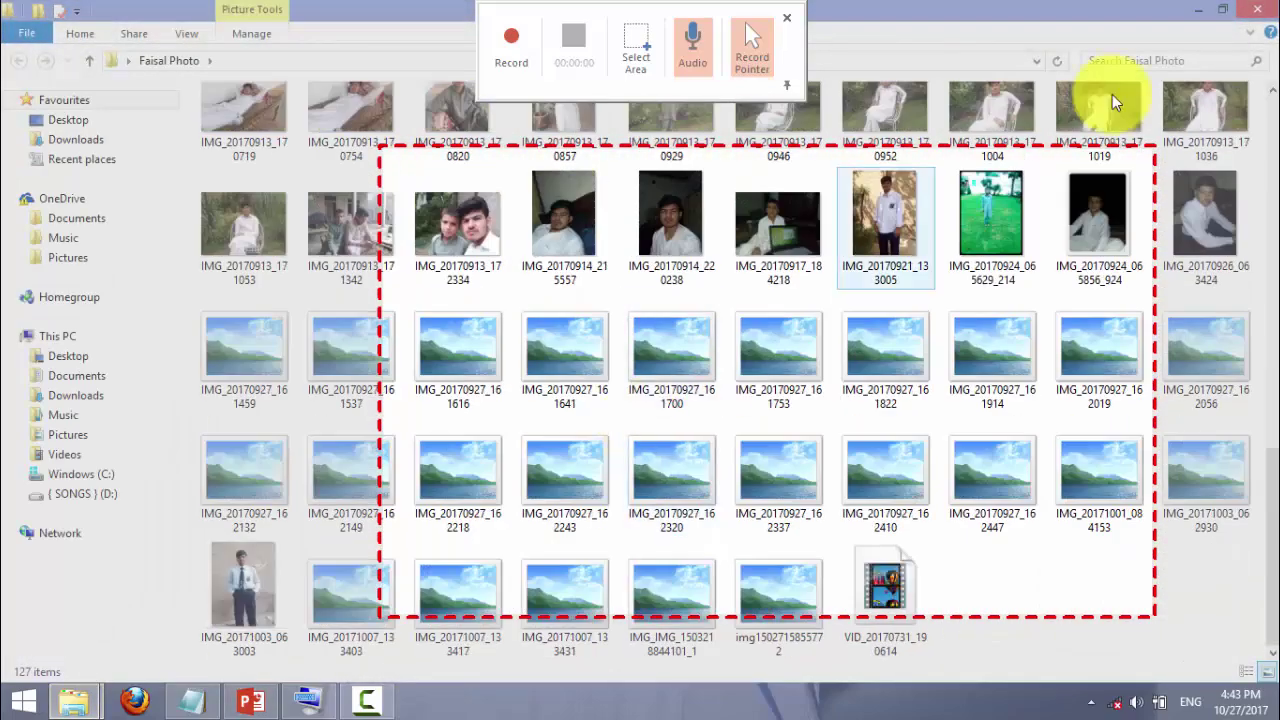
pyautogui.click(1257, 9)
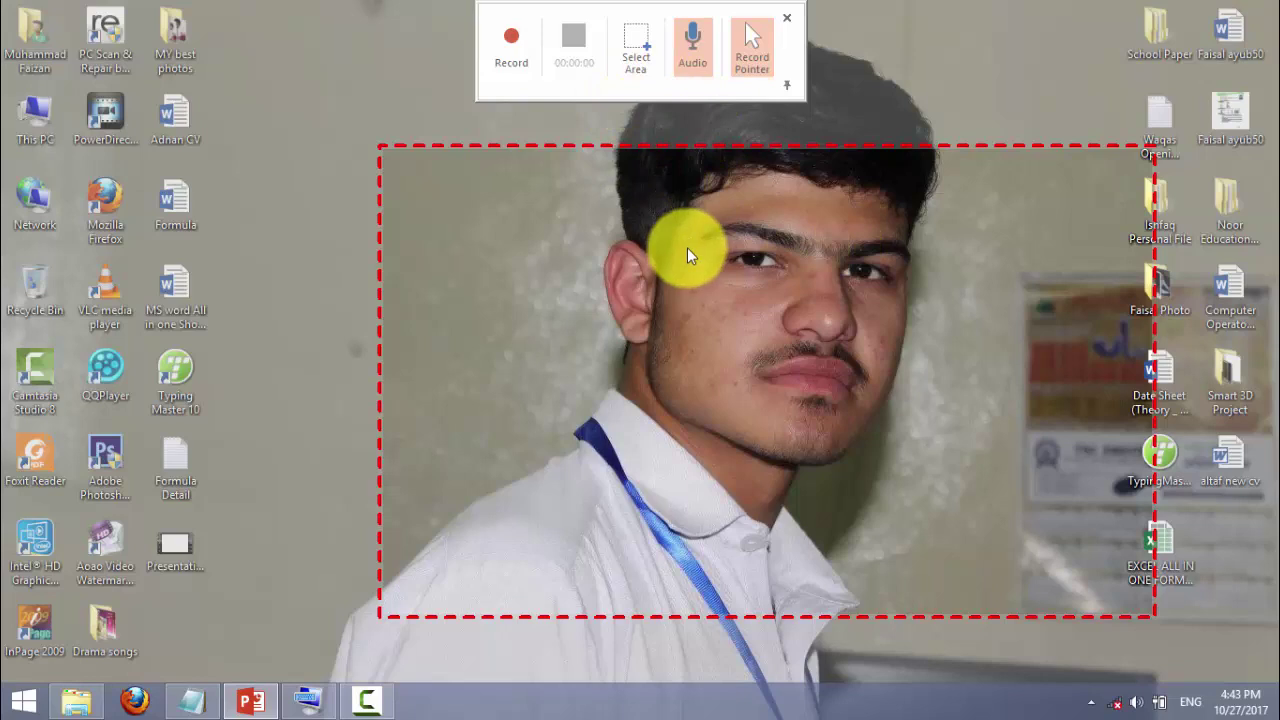
# - Record opening and closing the MY best photos folder, then pause the recording
pyautogui.click(514, 46)
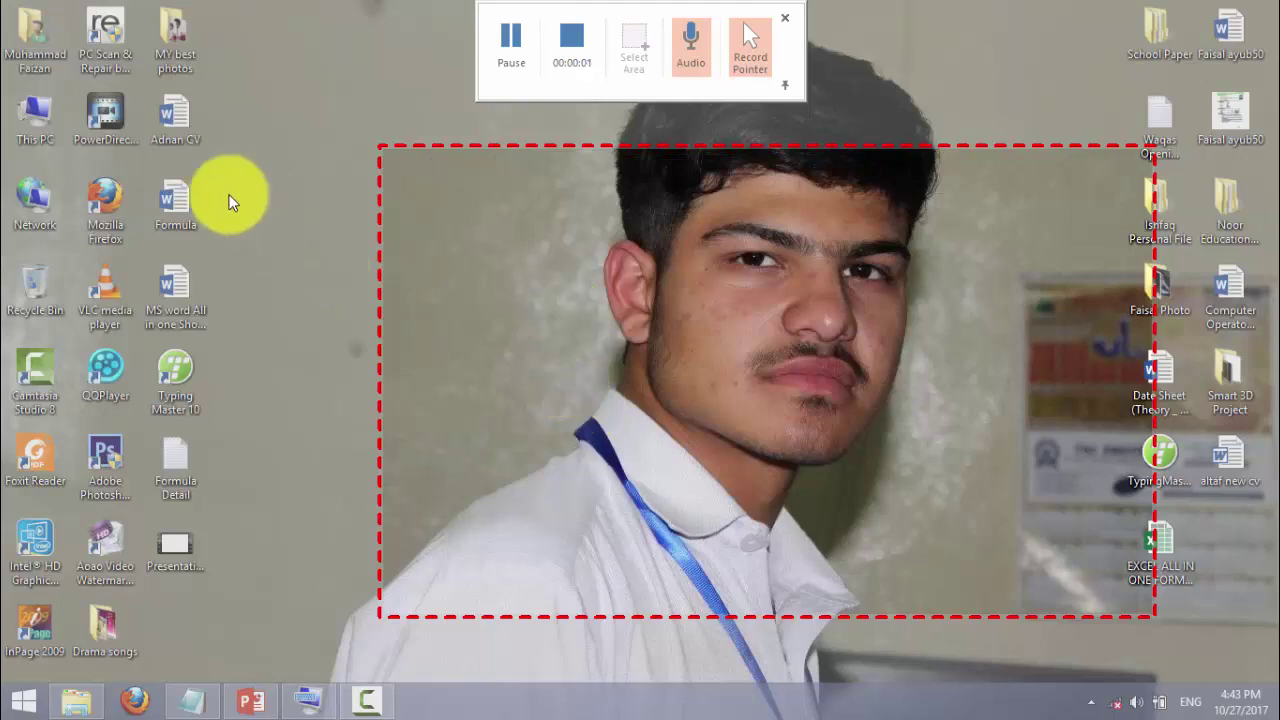
pyautogui.doubleClick(173, 38)
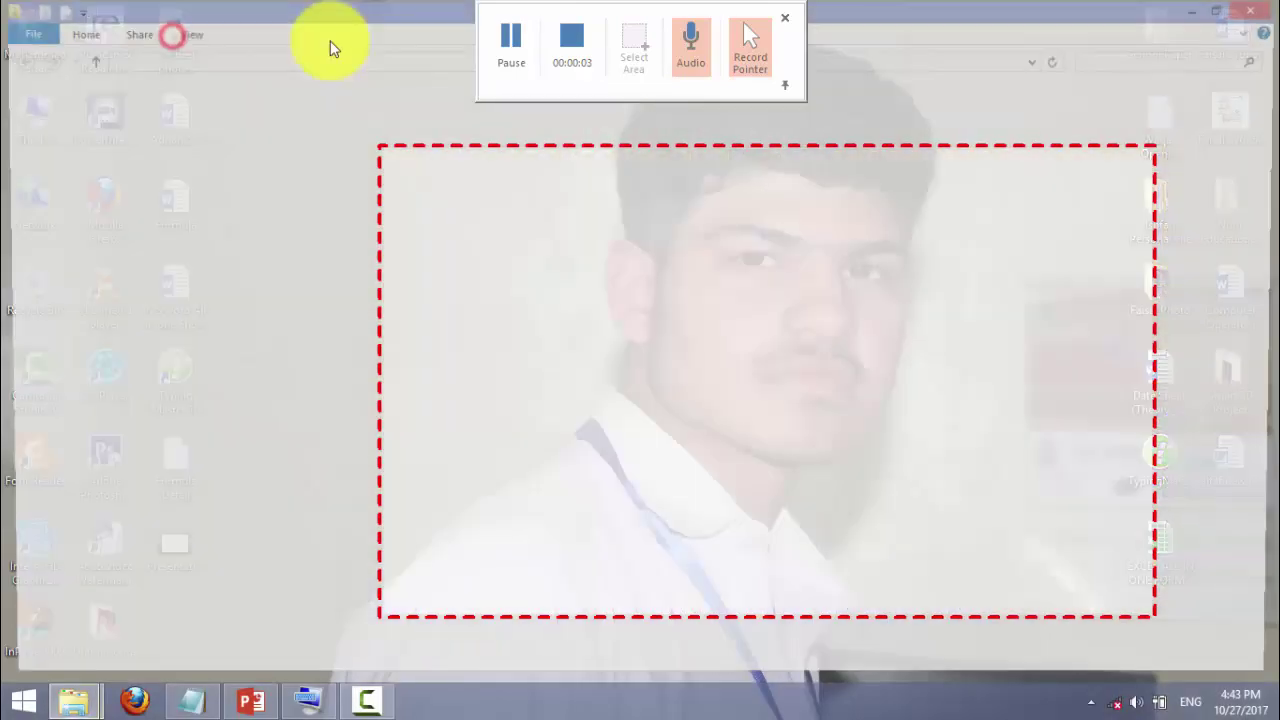
pyautogui.click(1262, 10)
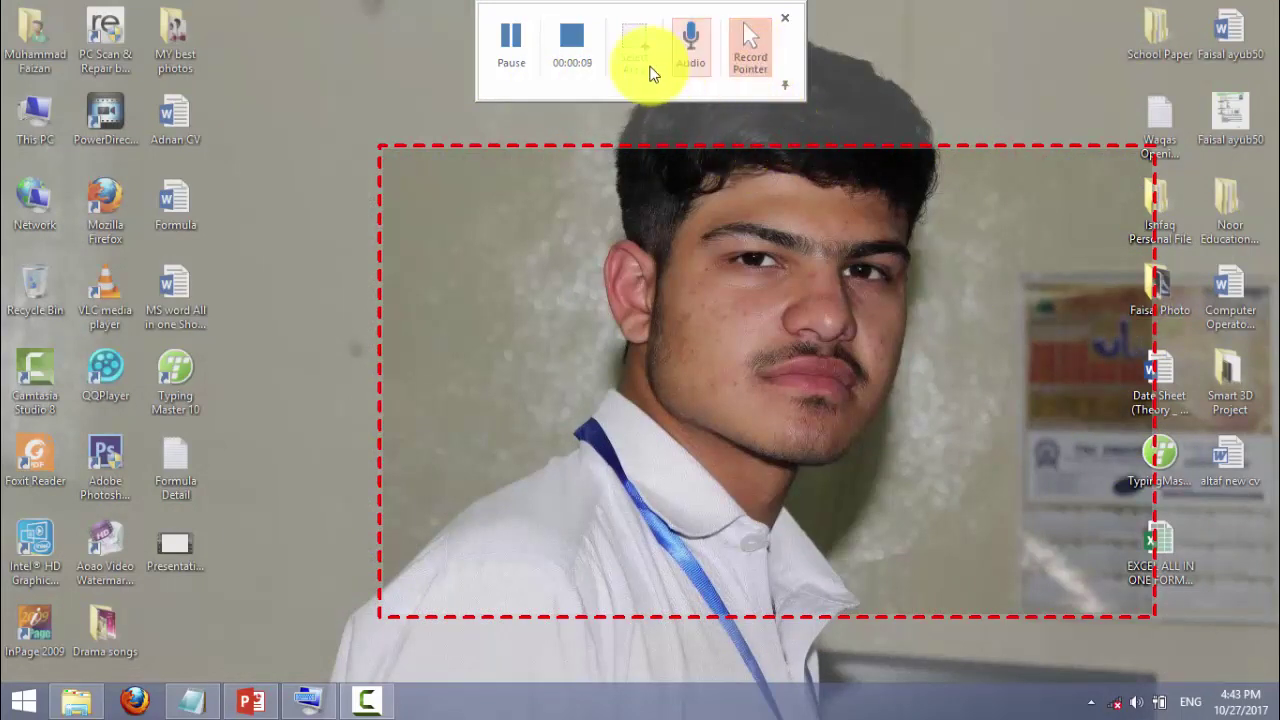
pyautogui.click(511, 50)
# - Insert the recording on slide 3, play and scrub through it, then delete the video
pyautogui.click(573, 45)
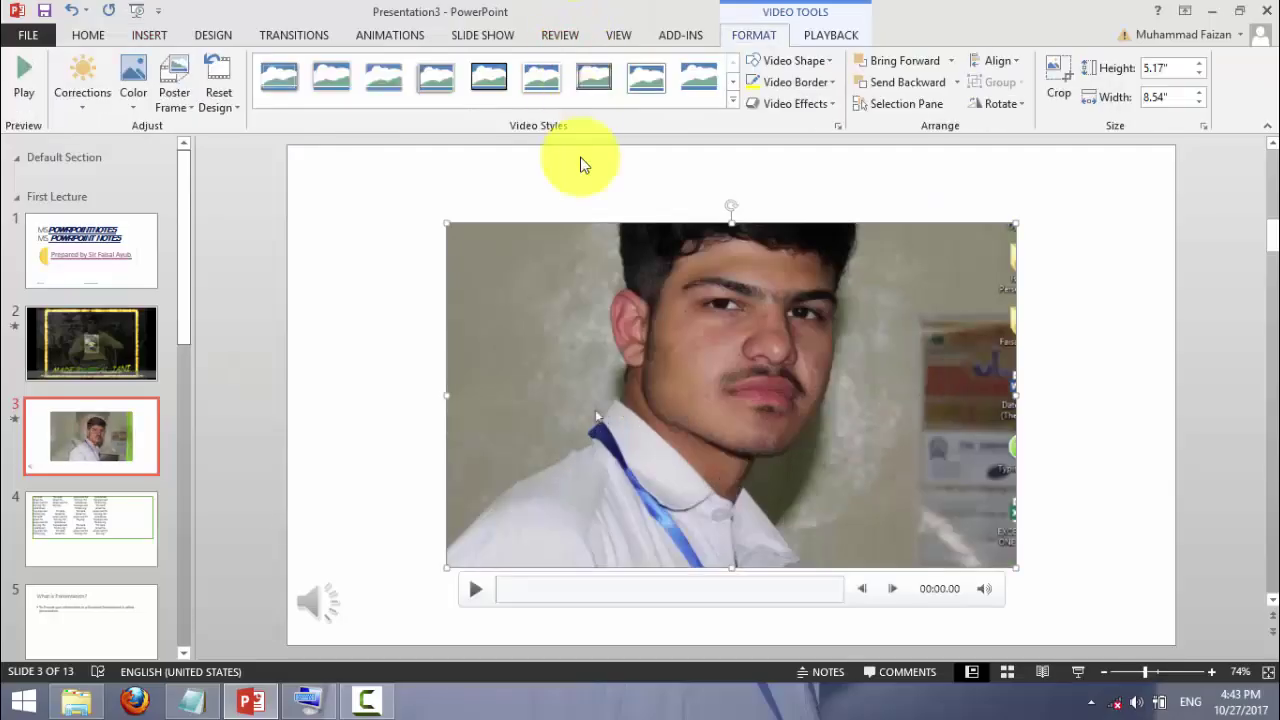
pyautogui.click(478, 591)
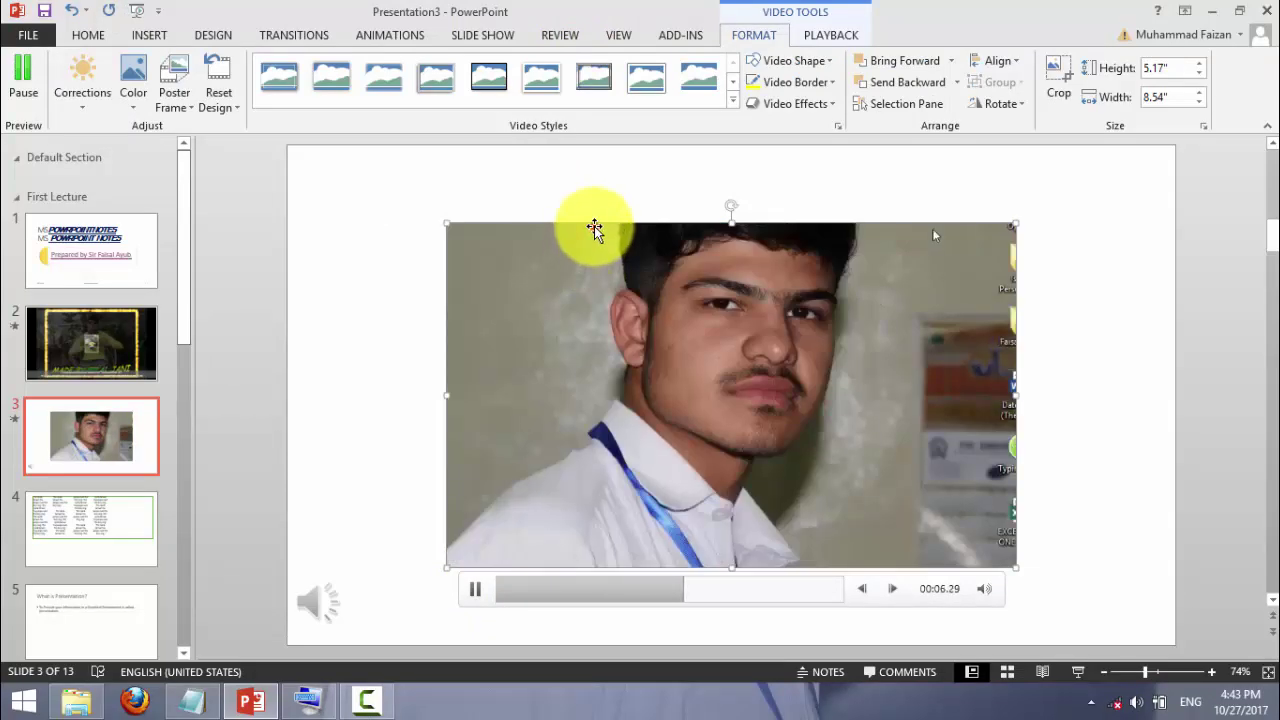
pyautogui.click(472, 590)
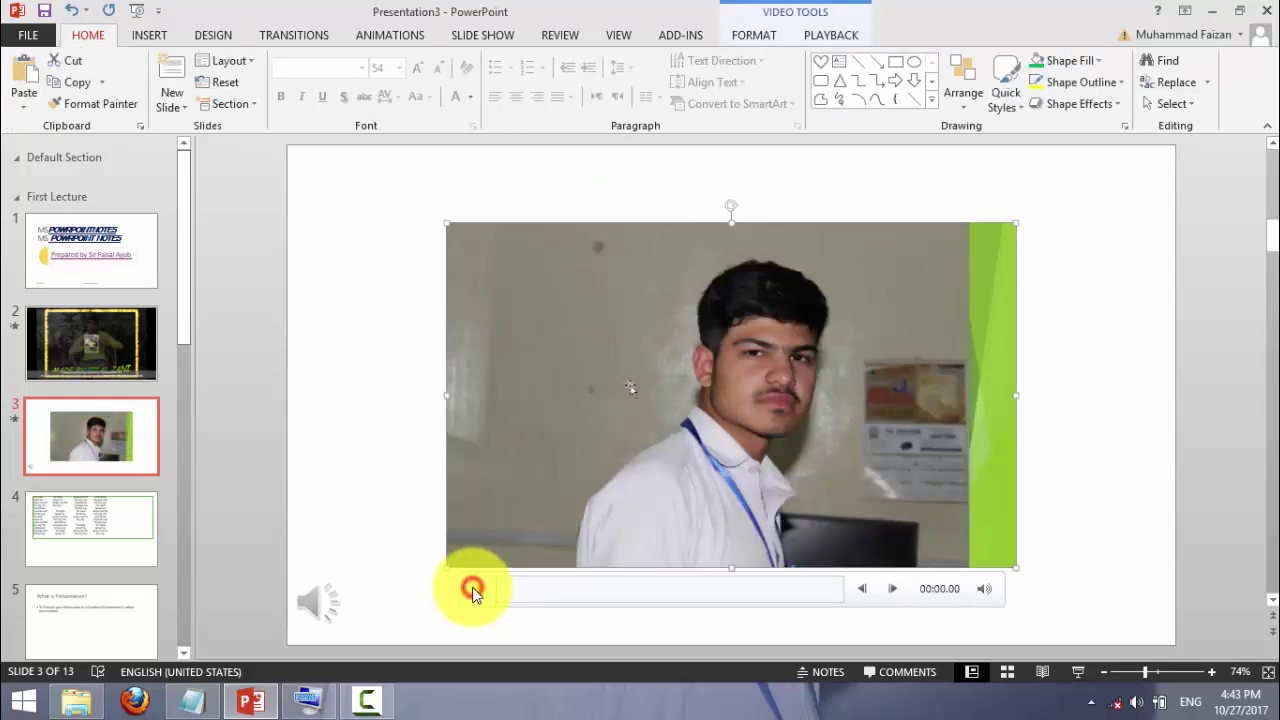
pyautogui.moveTo(549, 592); pyautogui.dragTo(736, 594)
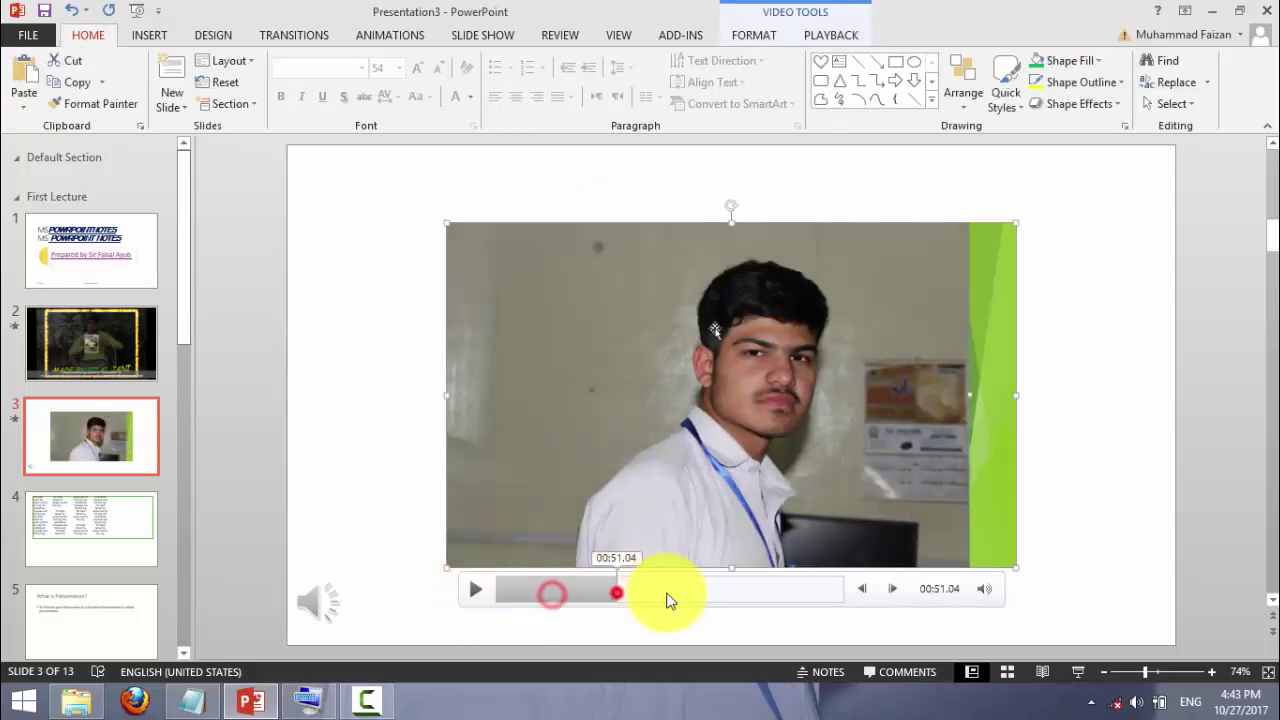
pyautogui.click(749, 590)
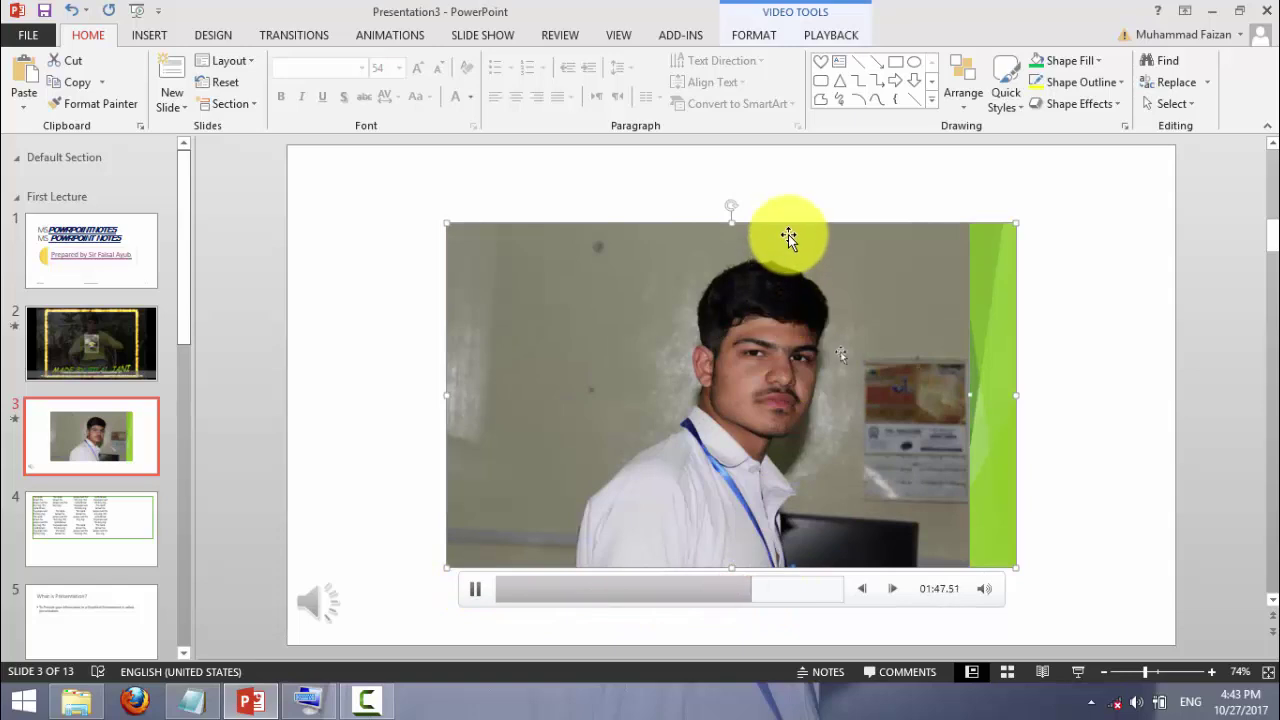
pyautogui.press('Delete')
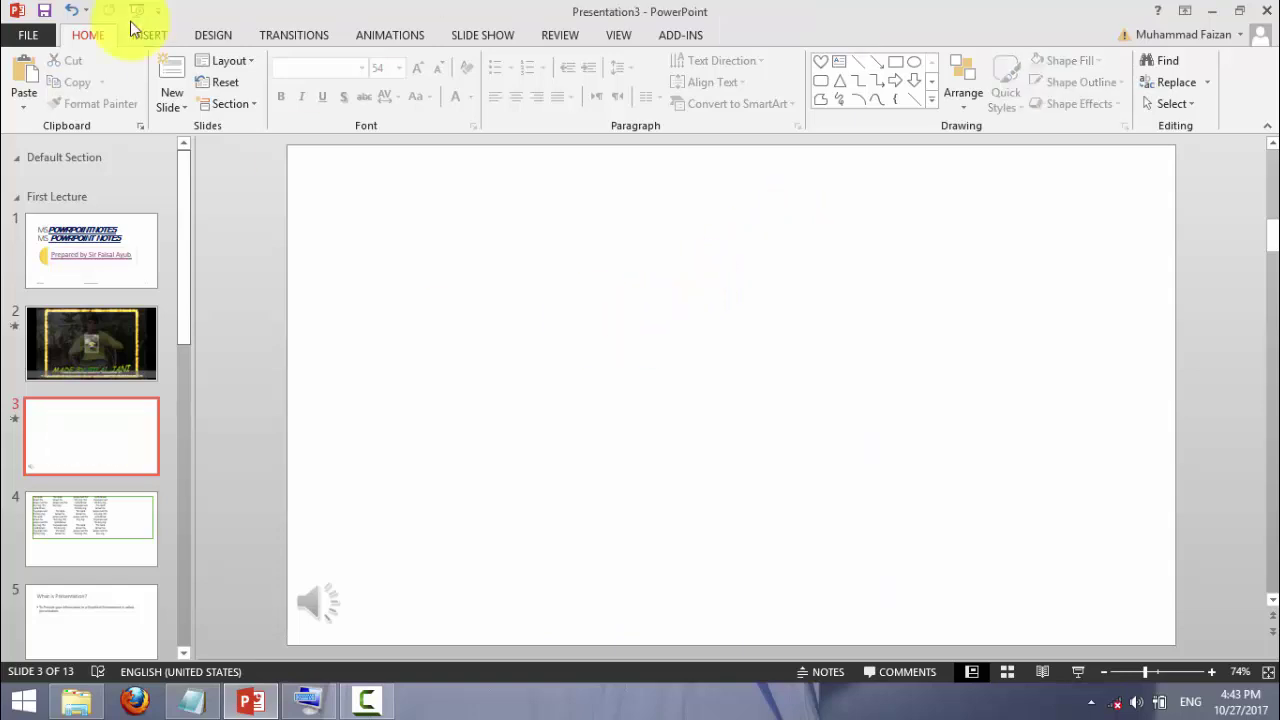
# - On slide 1, try the Facet, Organic and Ion themes from the Design gallery
pyautogui.click(150, 36)
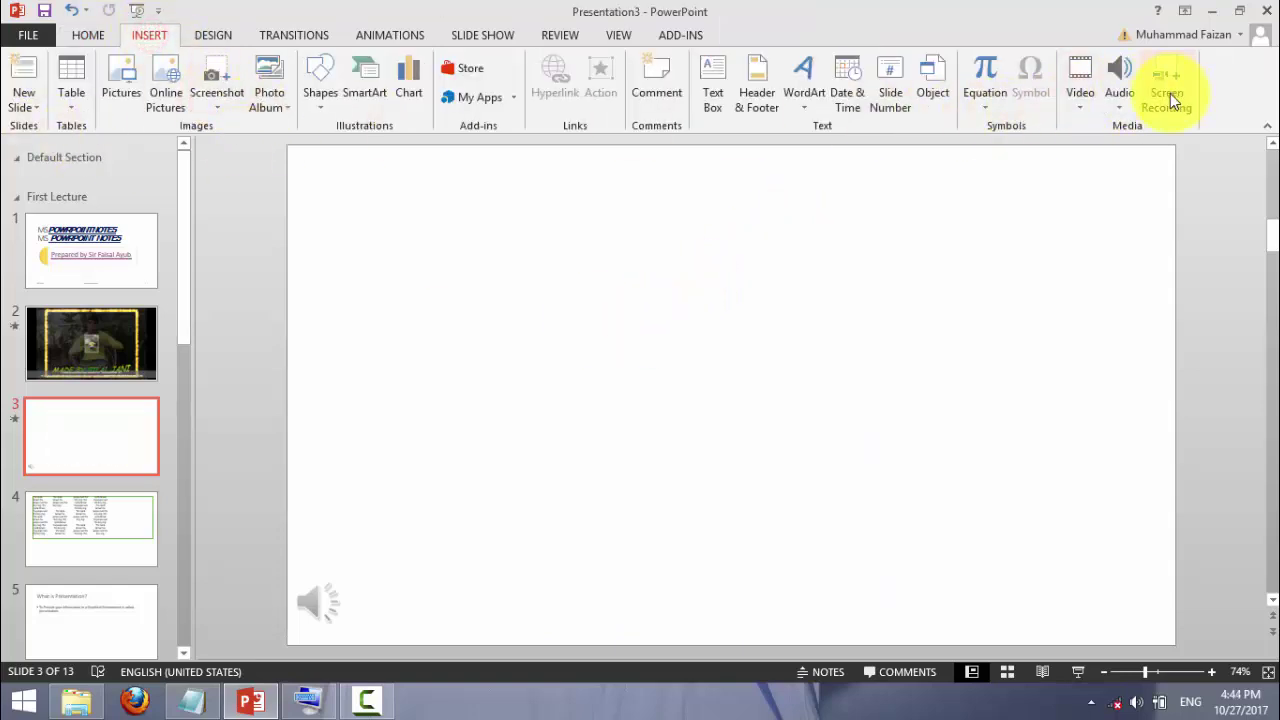
pyautogui.click(216, 40)
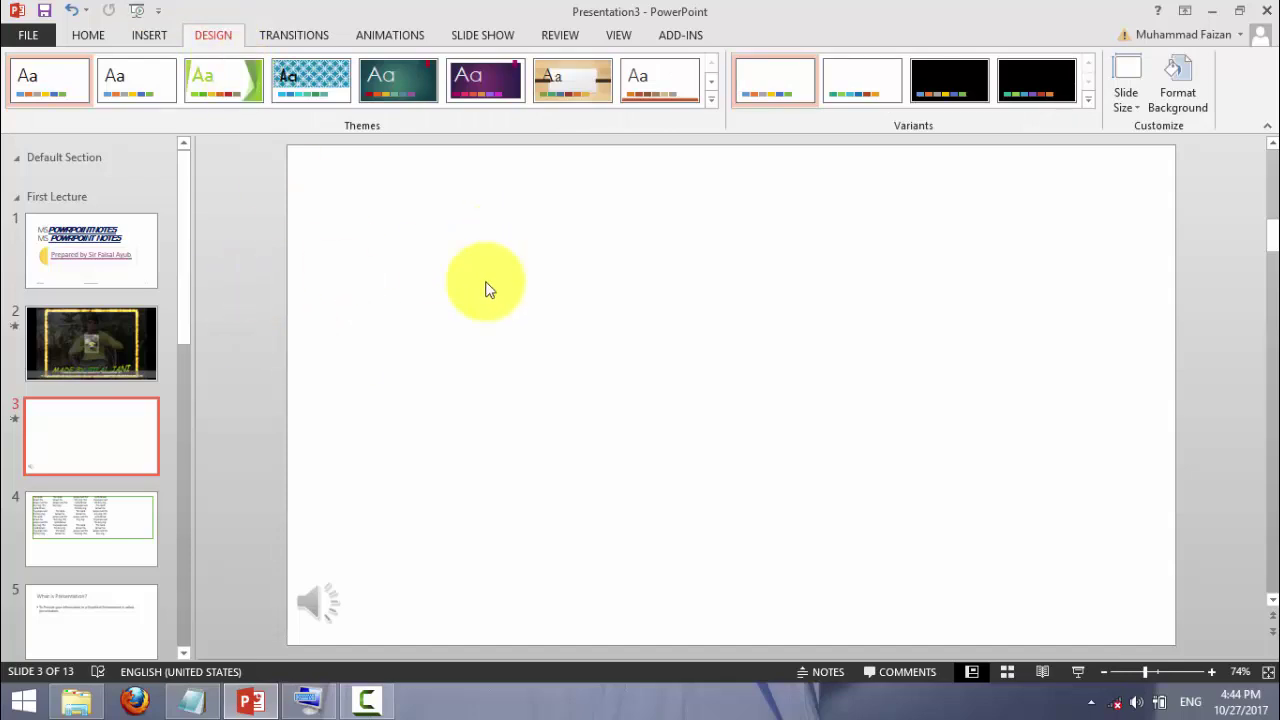
pyautogui.click(100, 255)
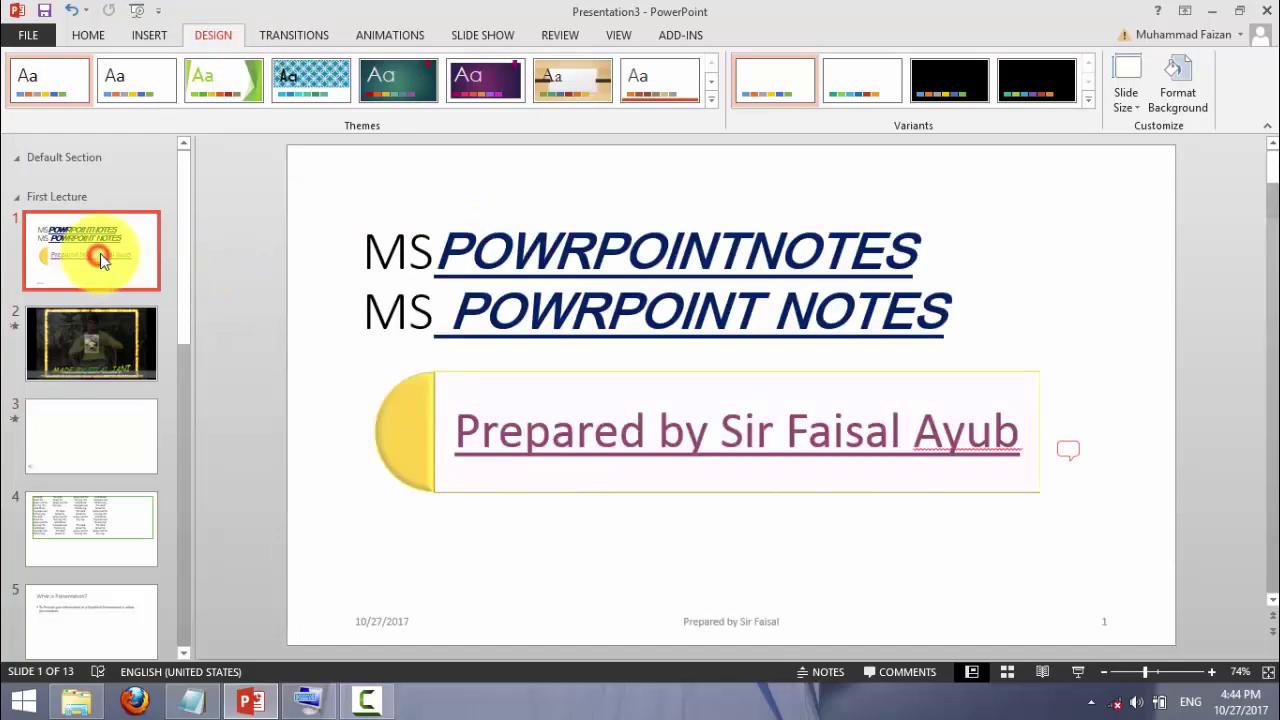
pyautogui.click(711, 99)
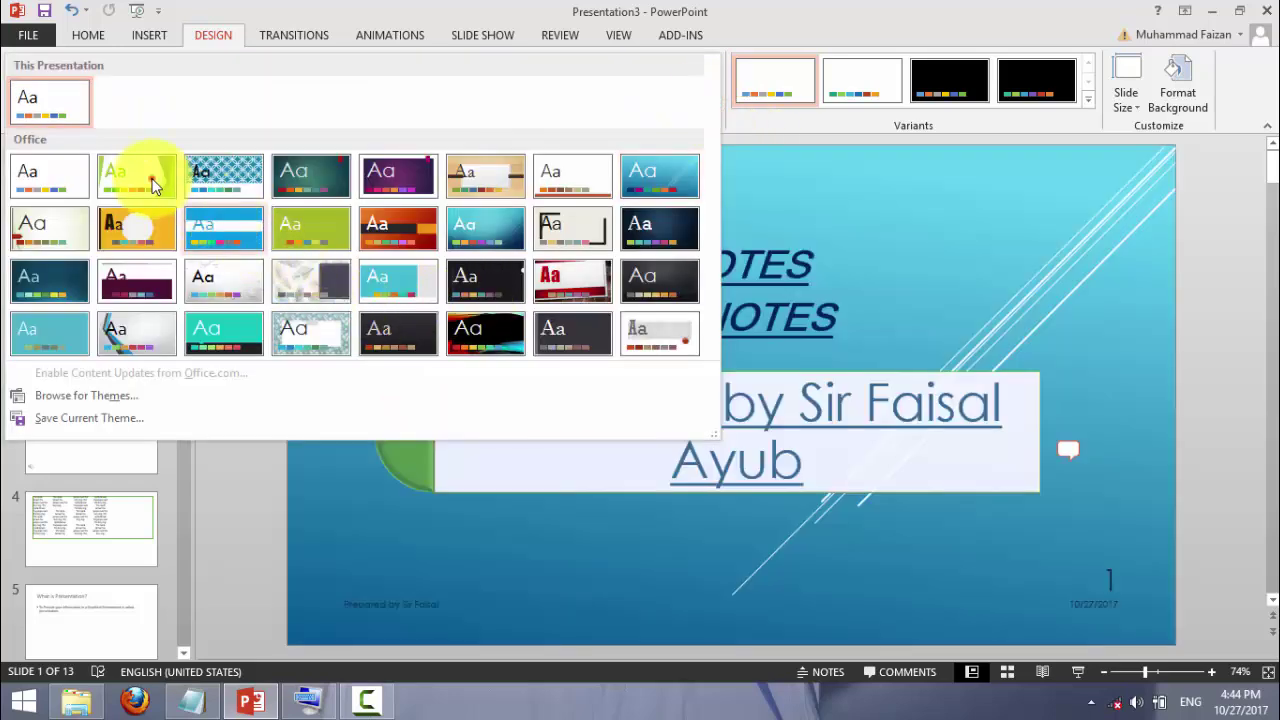
pyautogui.click(155, 187)
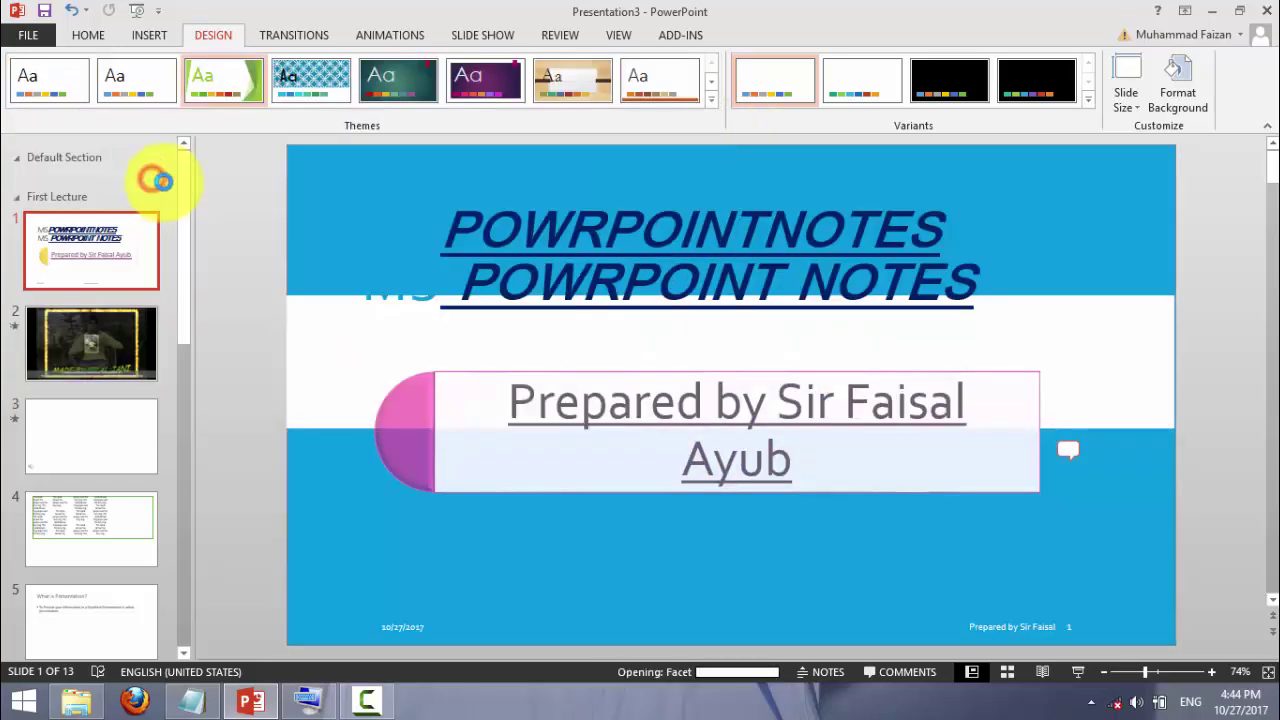
pyautogui.click(574, 92)
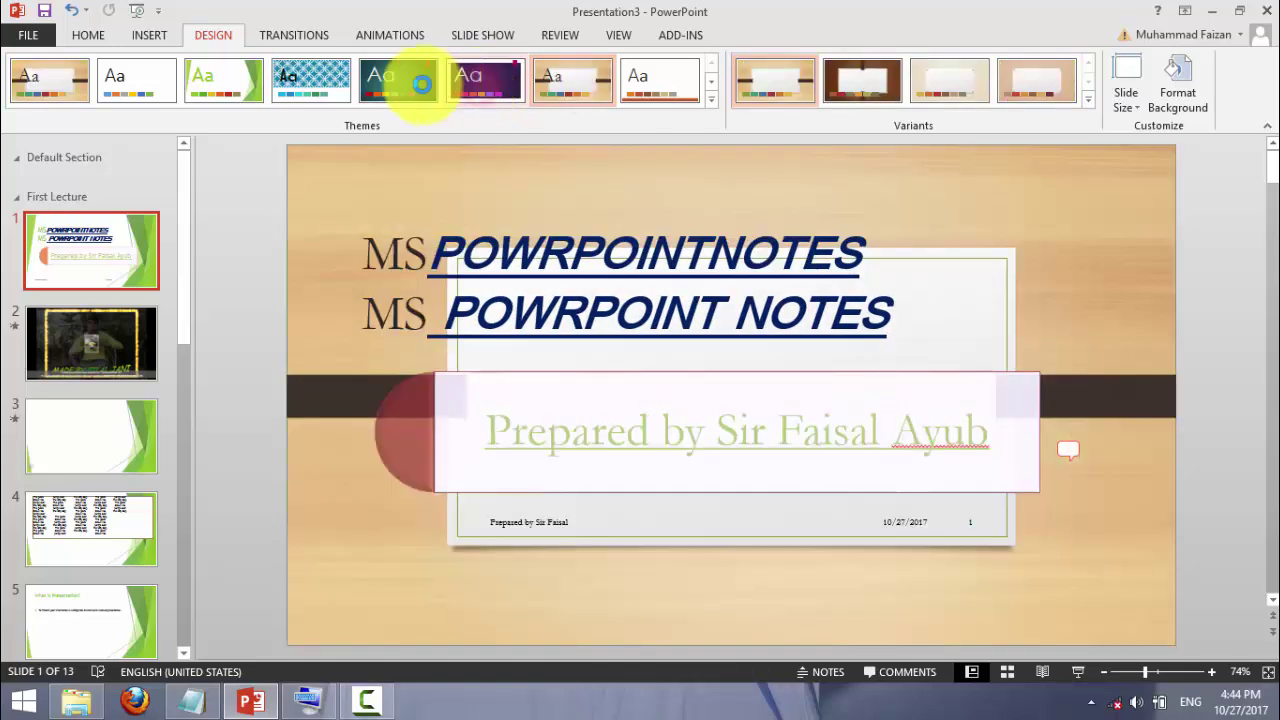
pyautogui.click(365, 86)
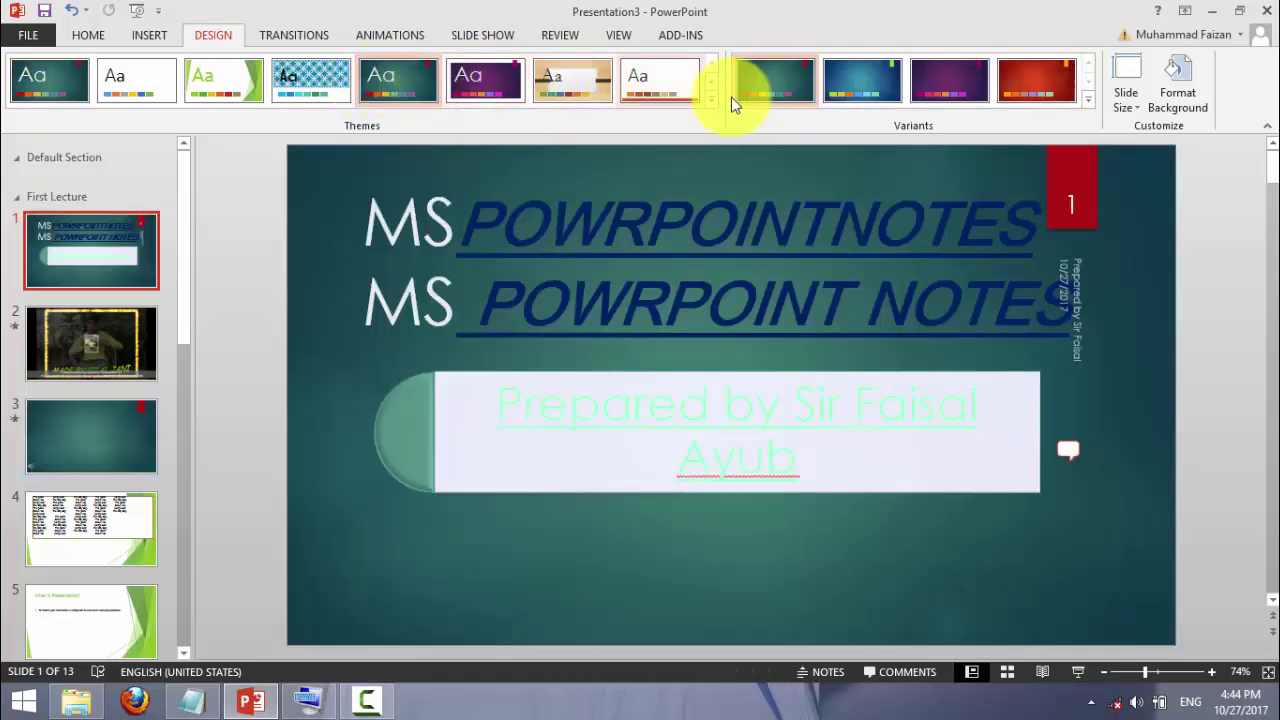
# - Try a dark grey theme and Savon, settling on the feather-patterned theme
pyautogui.click(712, 96)
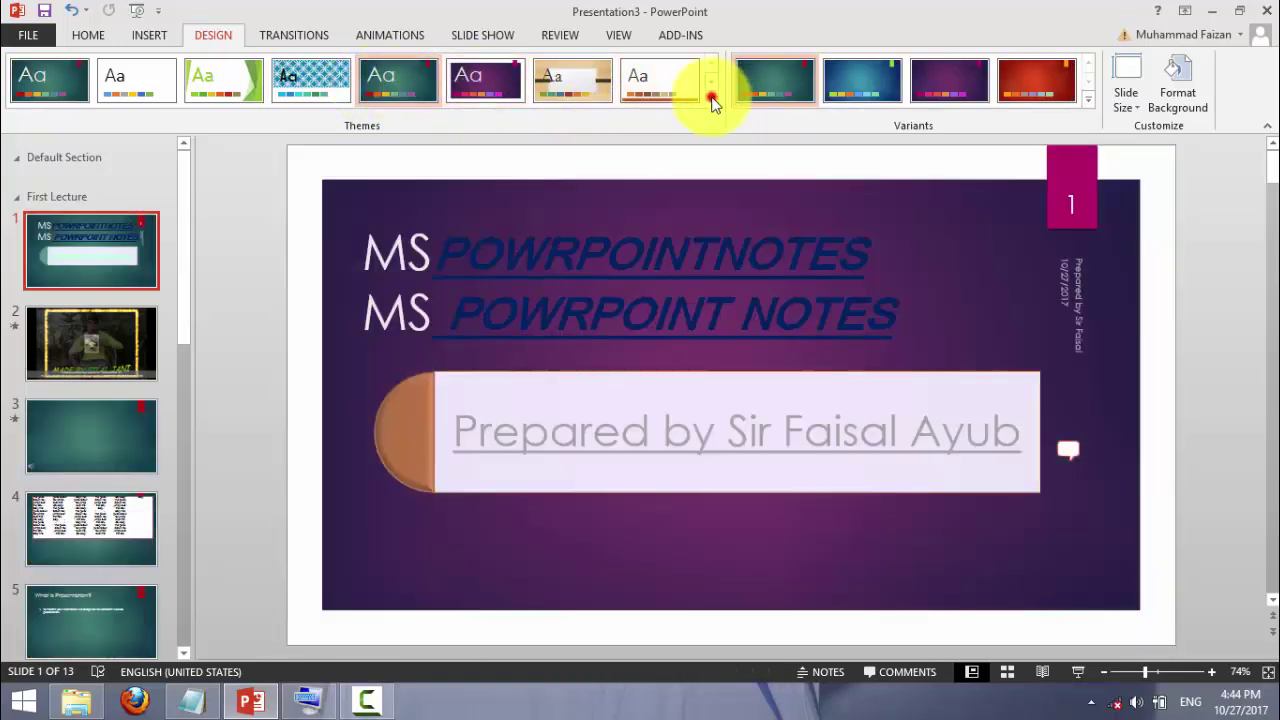
pyautogui.click(558, 333)
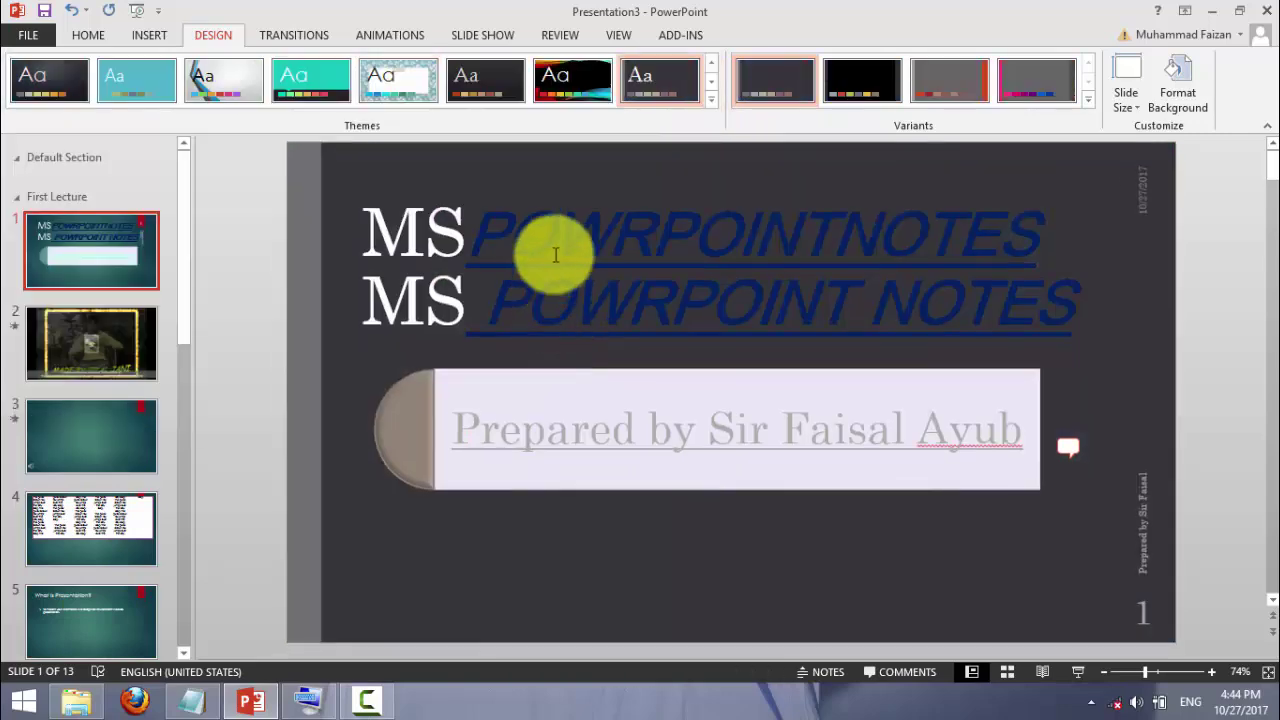
pyautogui.click(711, 98)
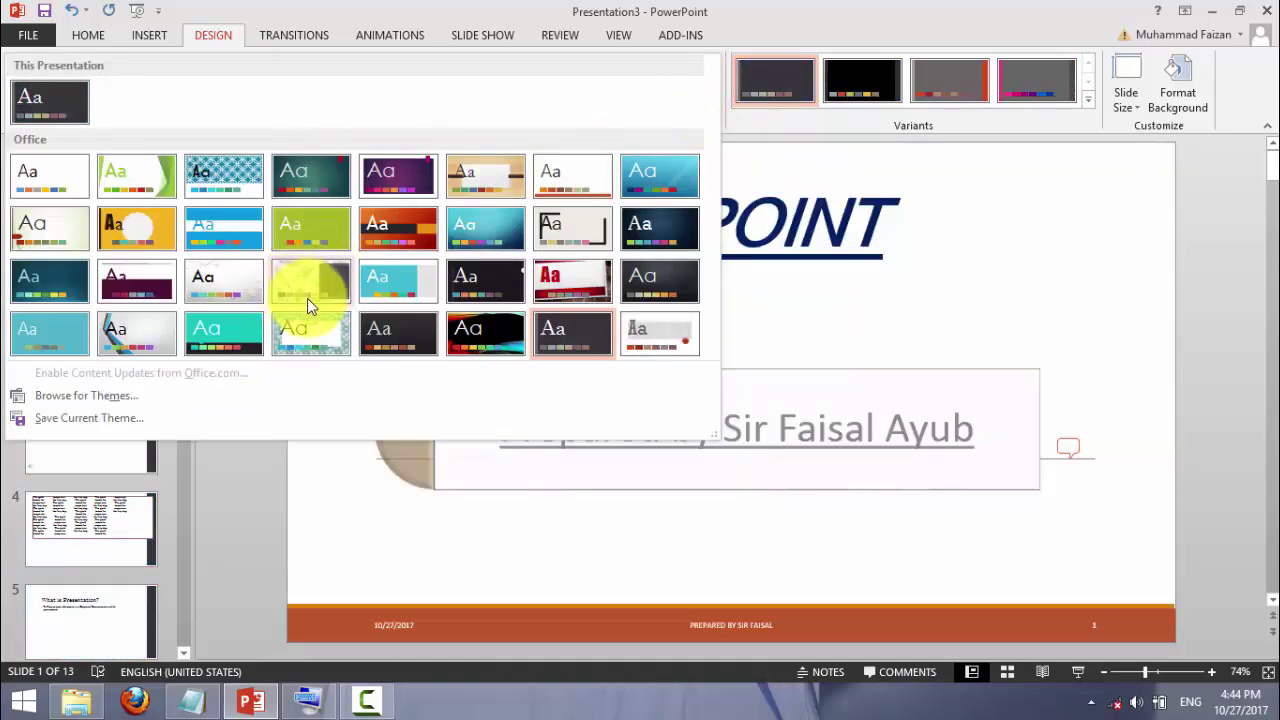
pyautogui.click(307, 298)
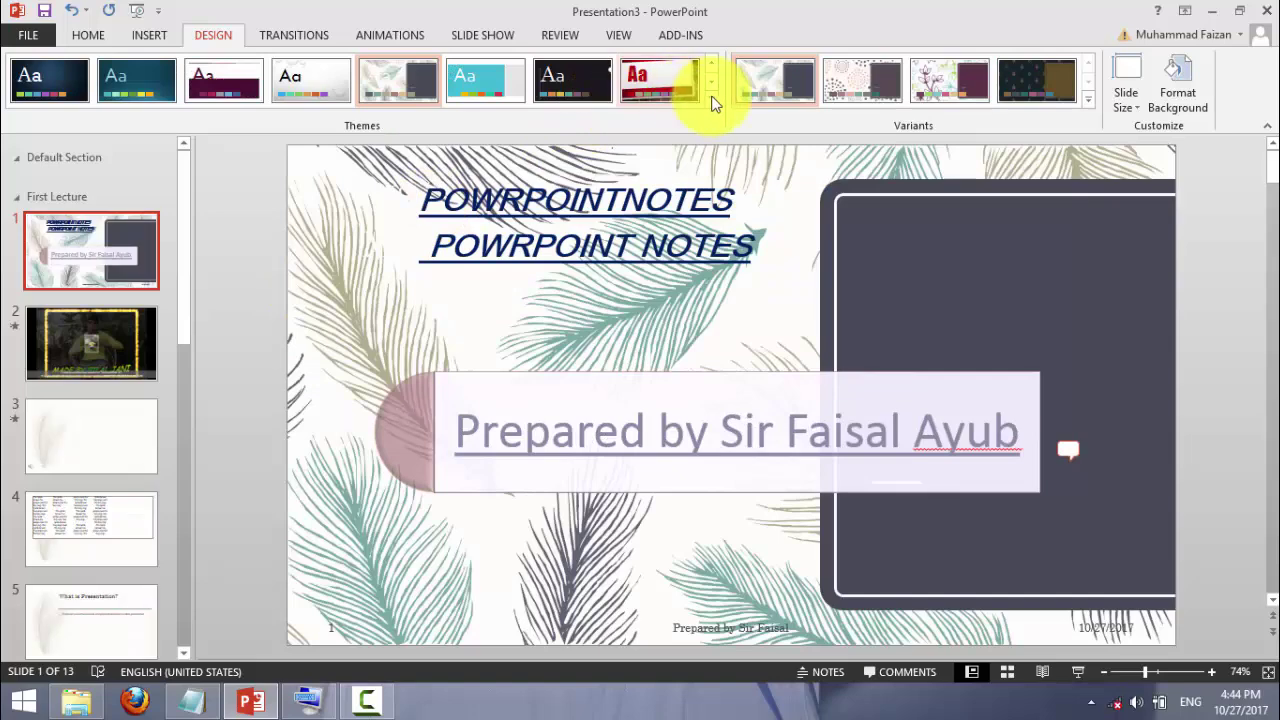
pyautogui.click(711, 98)
pyautogui.click(298, 327)
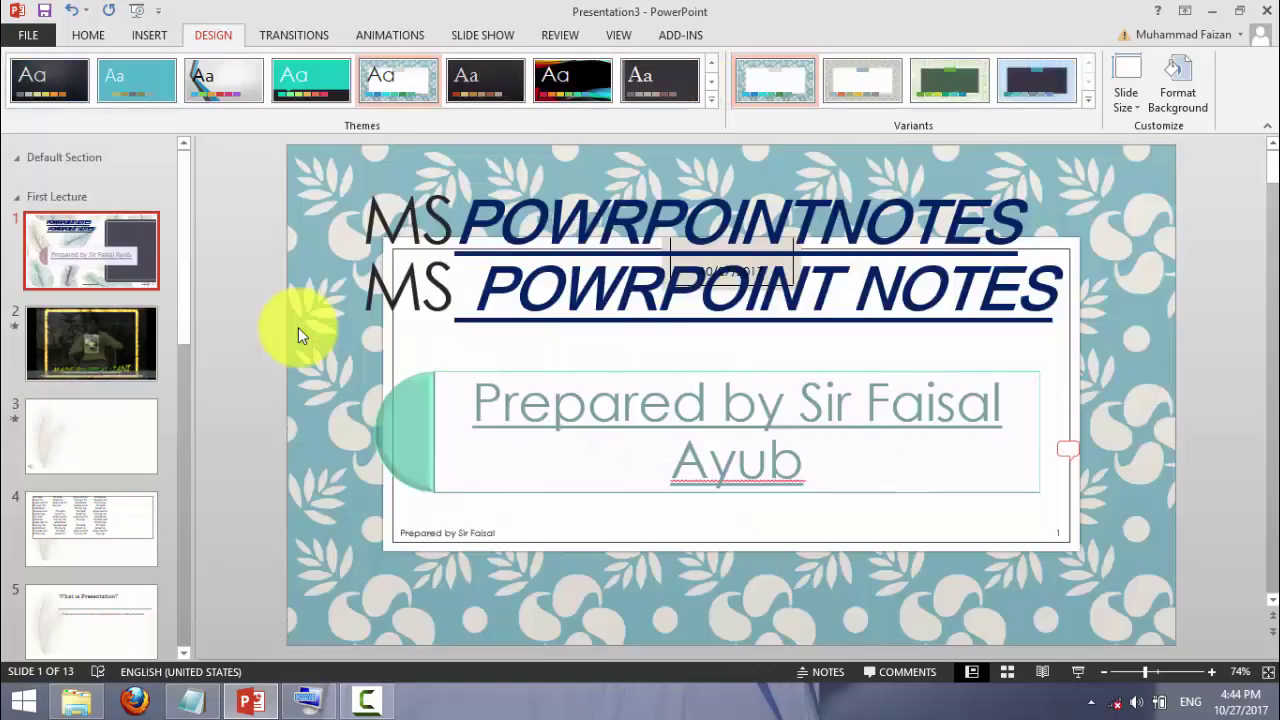
pyautogui.click(713, 101)
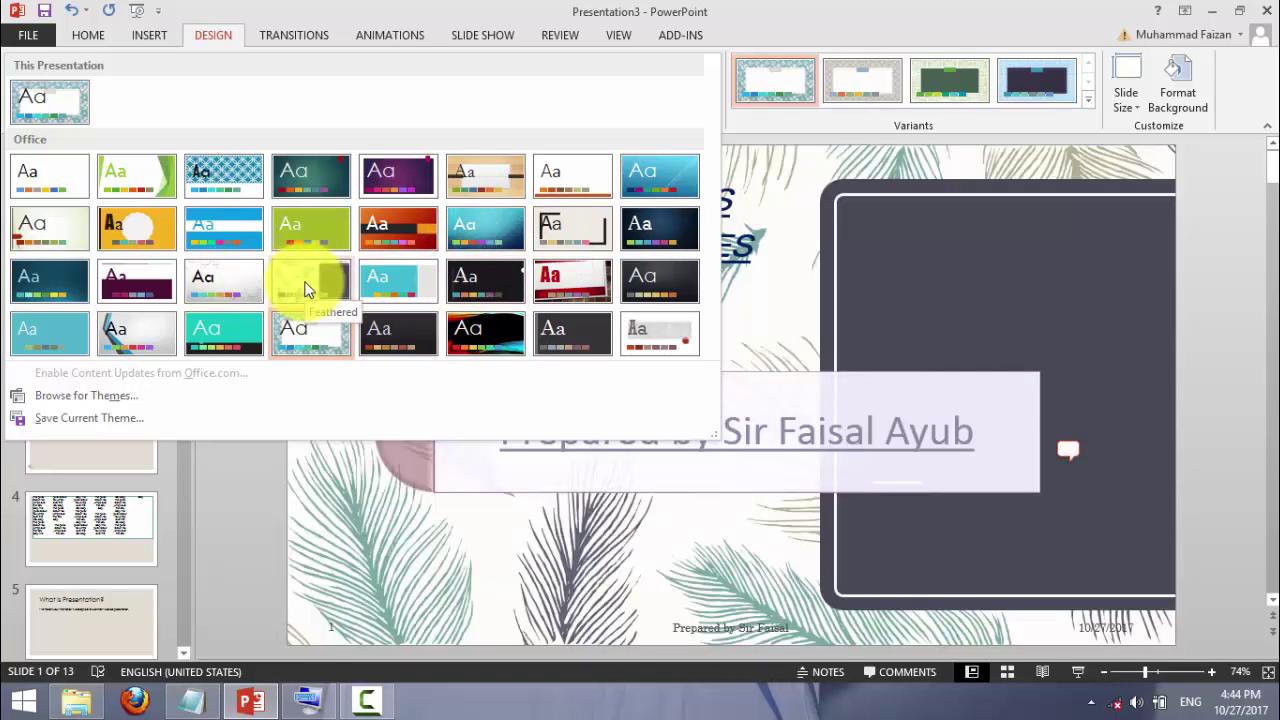
pyautogui.click(306, 286)
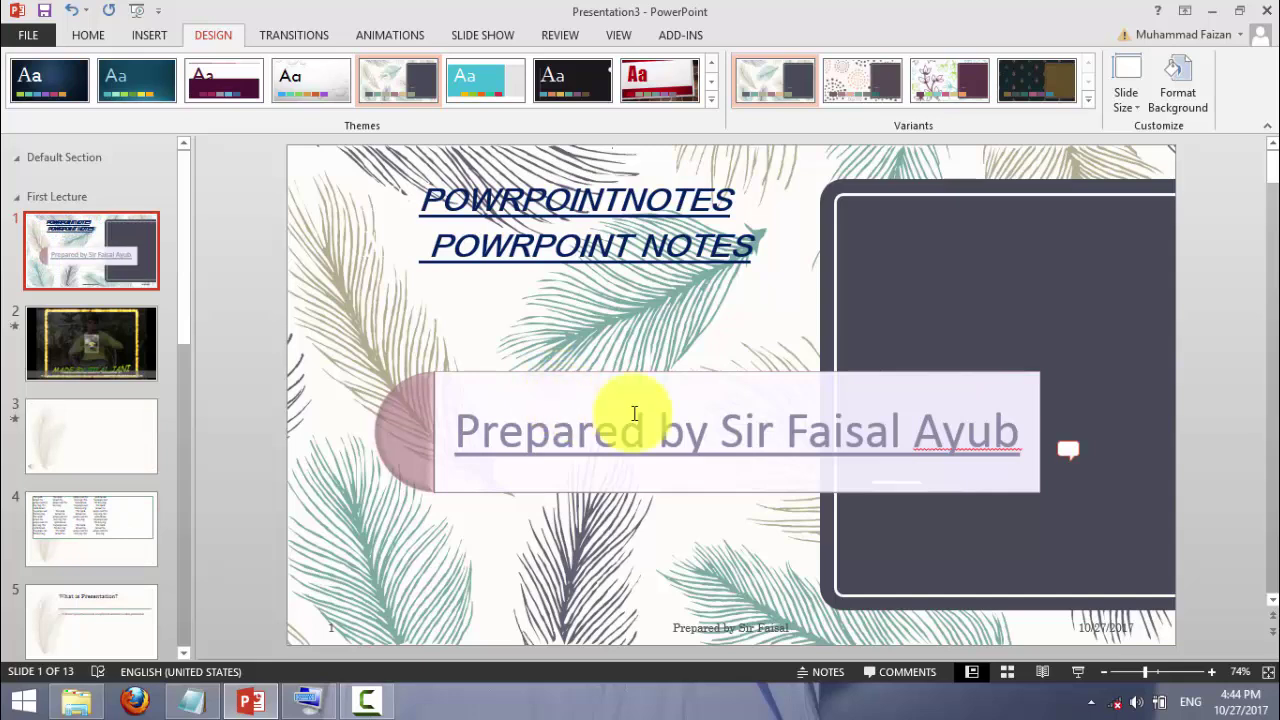
# - Close the themes gallery and show the Variants colour-scheme list
pyautogui.click(711, 101)
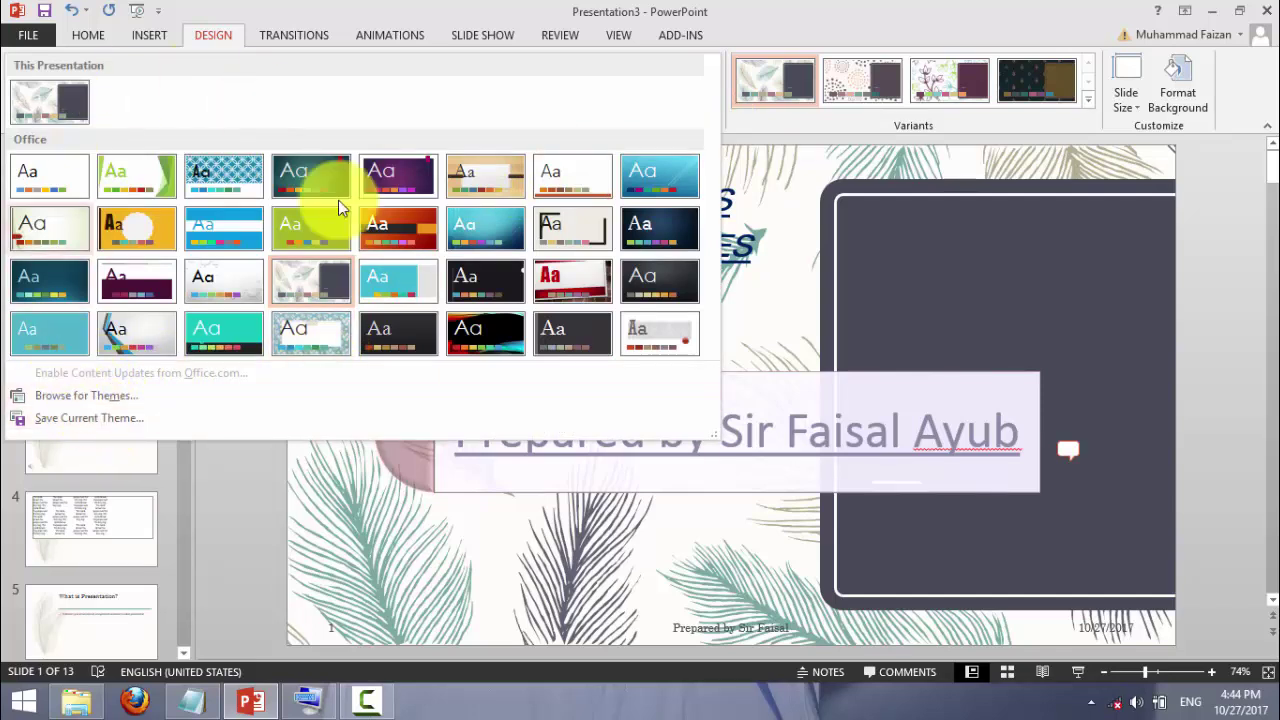
pyautogui.click(782, 198)
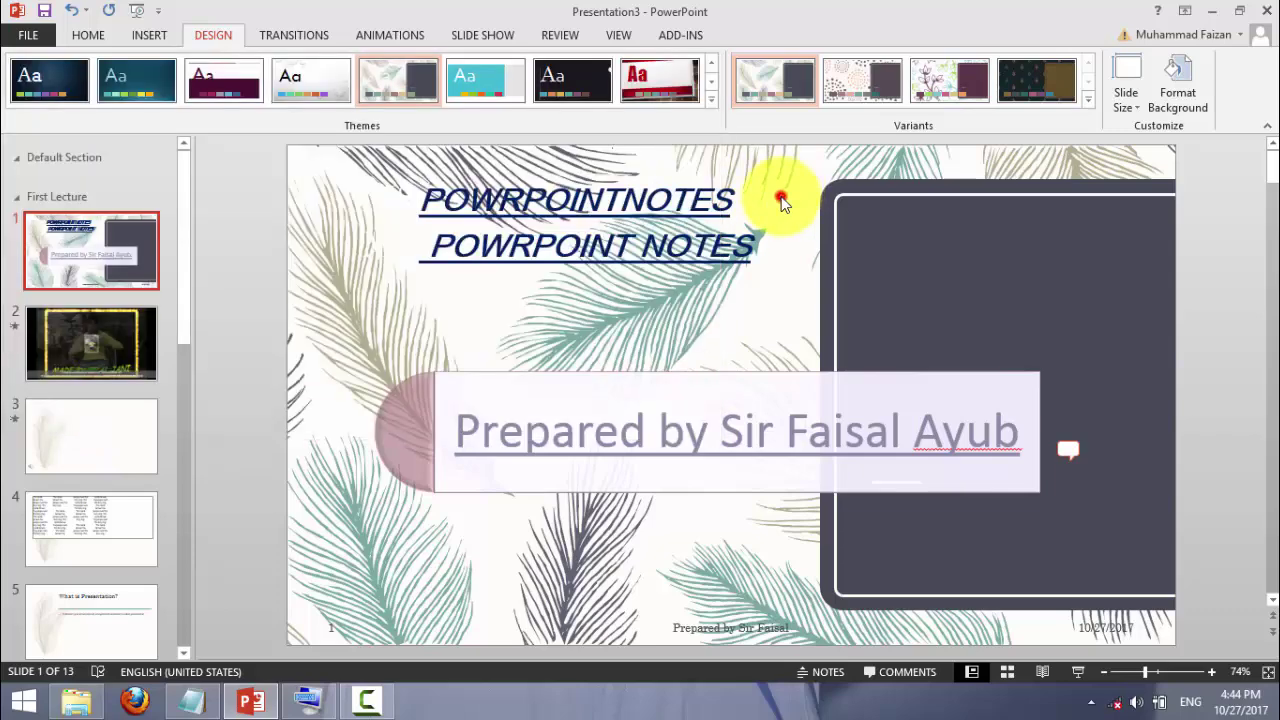
pyautogui.click(1088, 99)
pyautogui.click(828, 120)
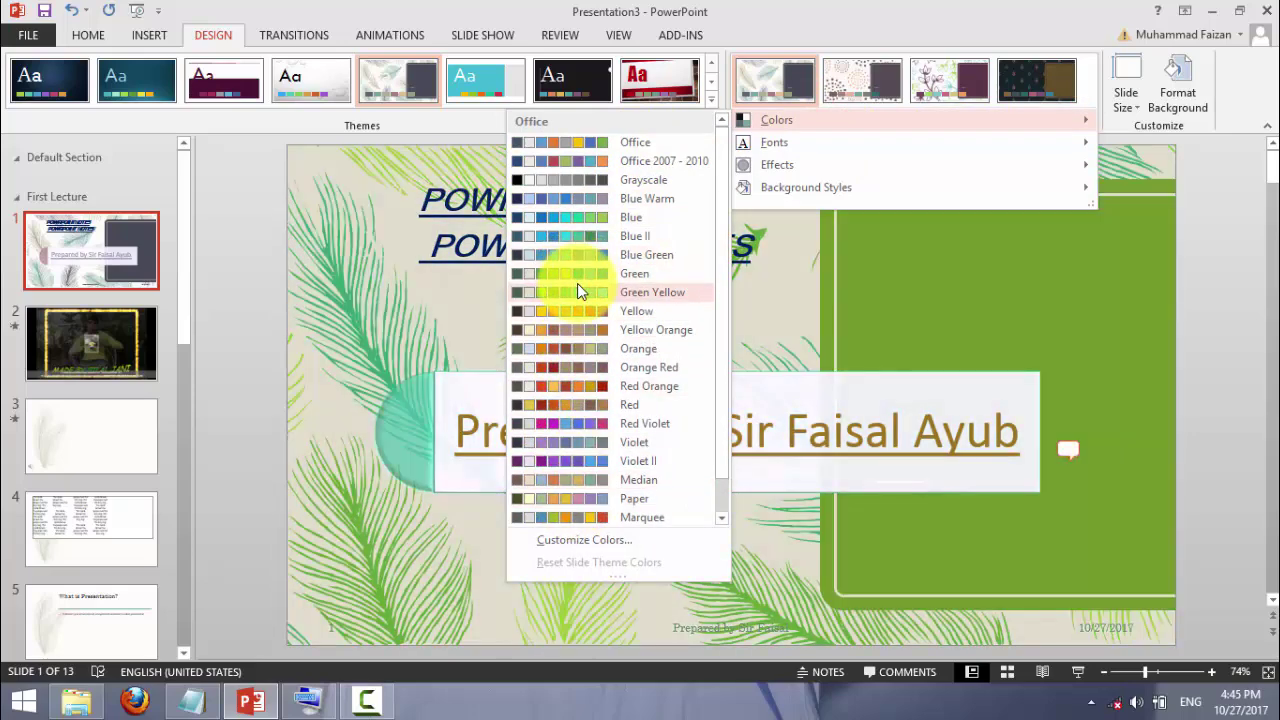
# - Apply the Blue II colour scheme and Glow Edge theme effects after browsing fonts
pyautogui.click(584, 237)
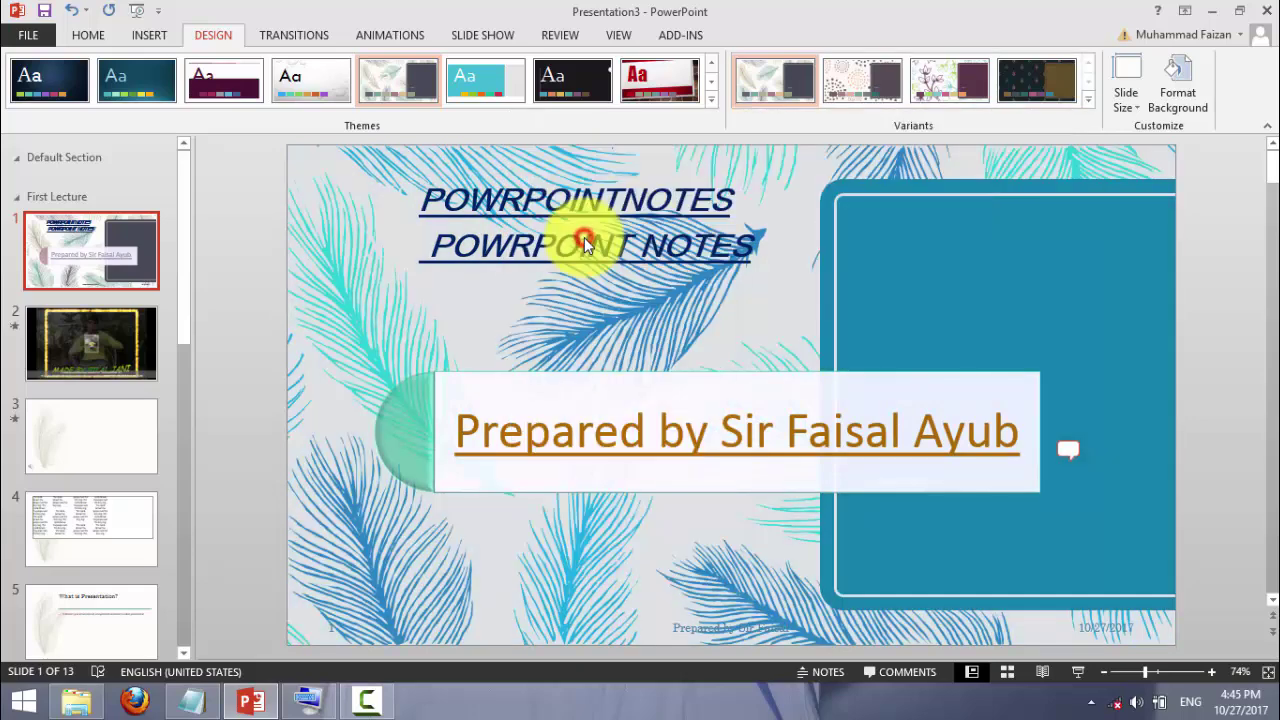
pyautogui.click(1088, 104)
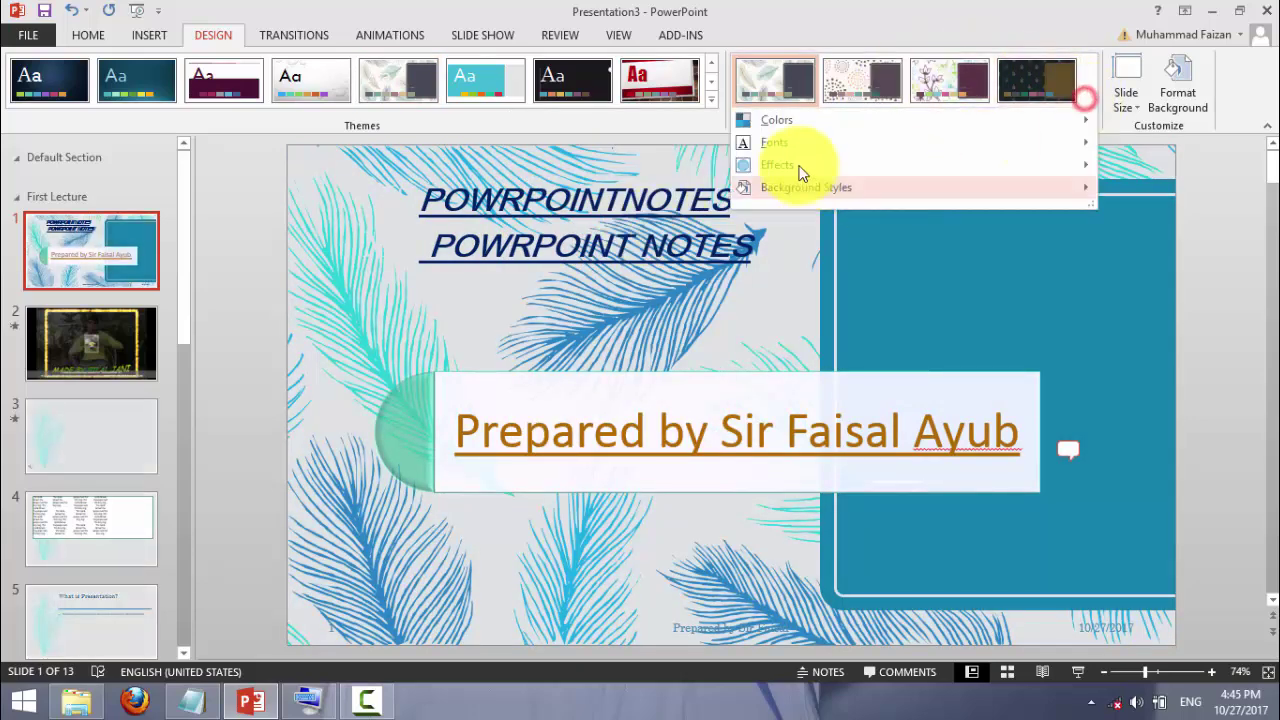
pyautogui.moveTo(786, 143)
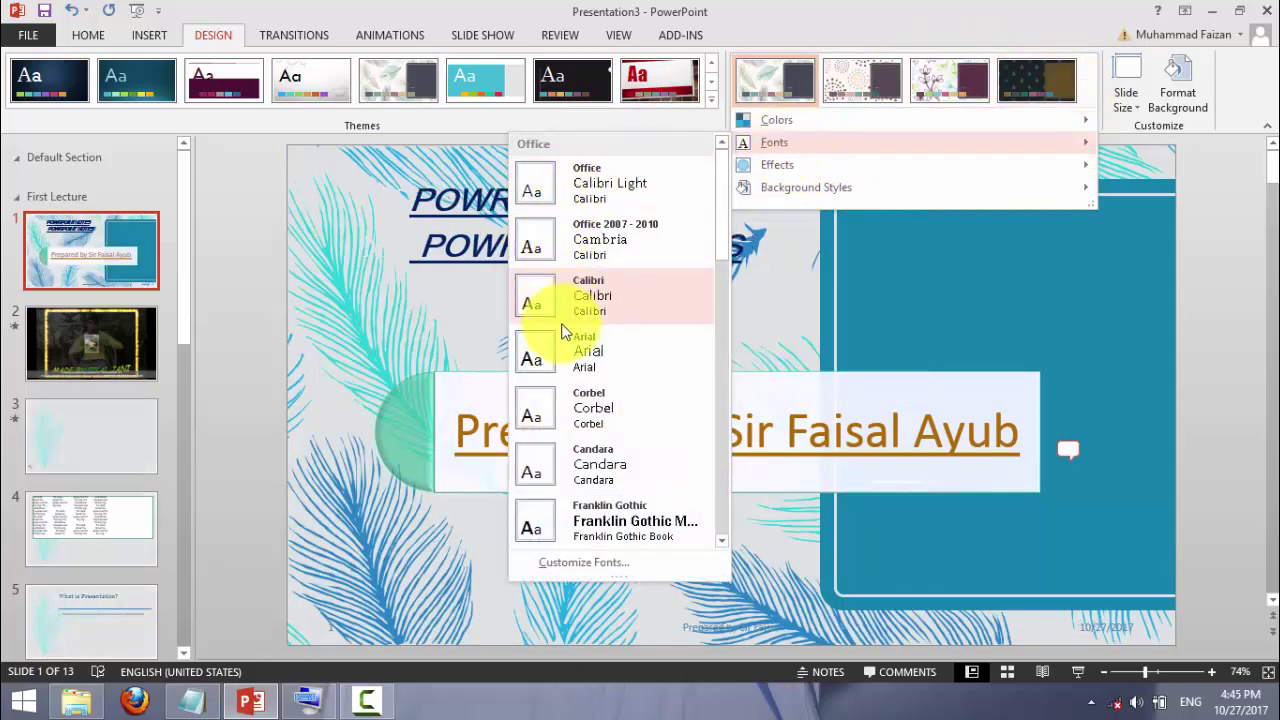
pyautogui.scroll(-5, 568, 510)
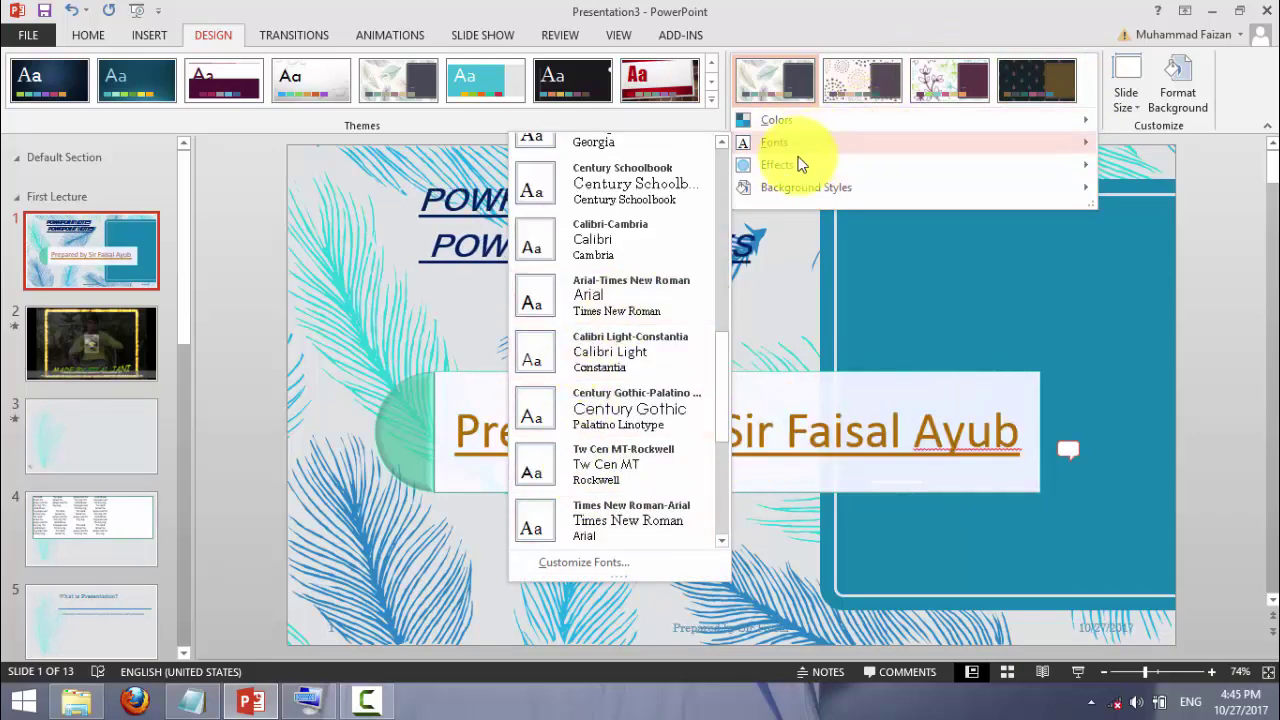
pyautogui.moveTo(790, 165)
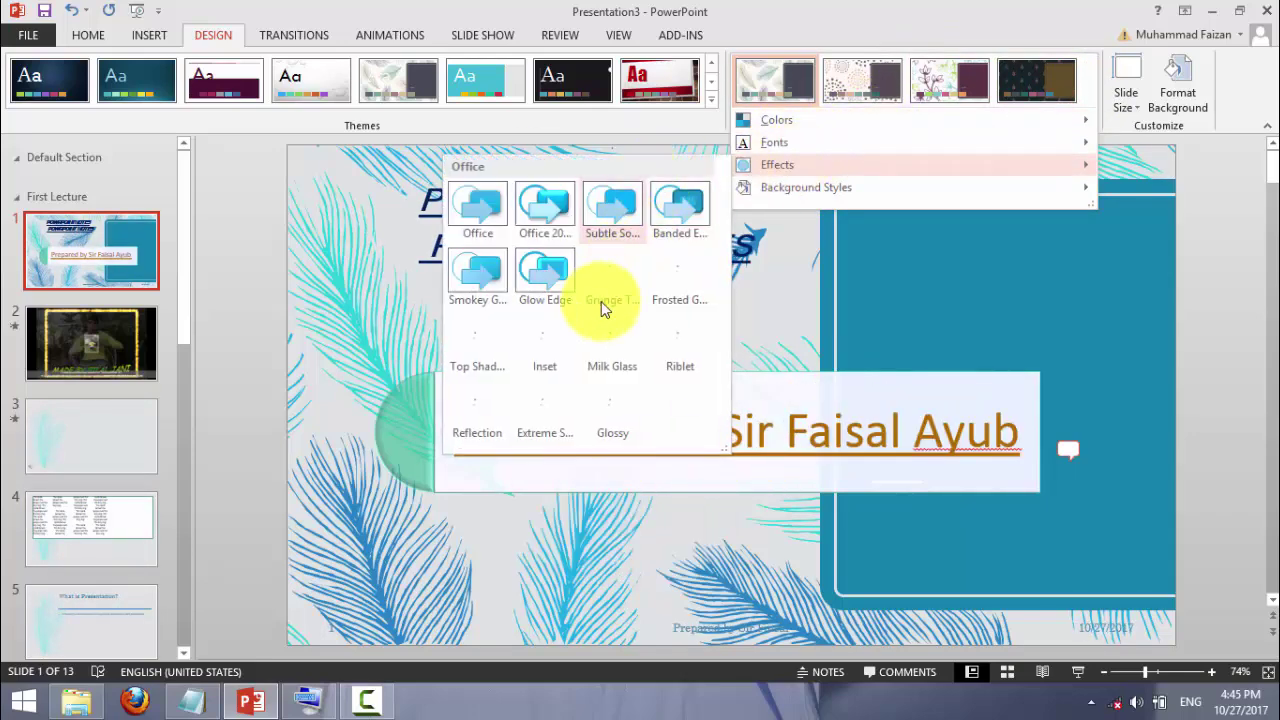
pyautogui.click(551, 265)
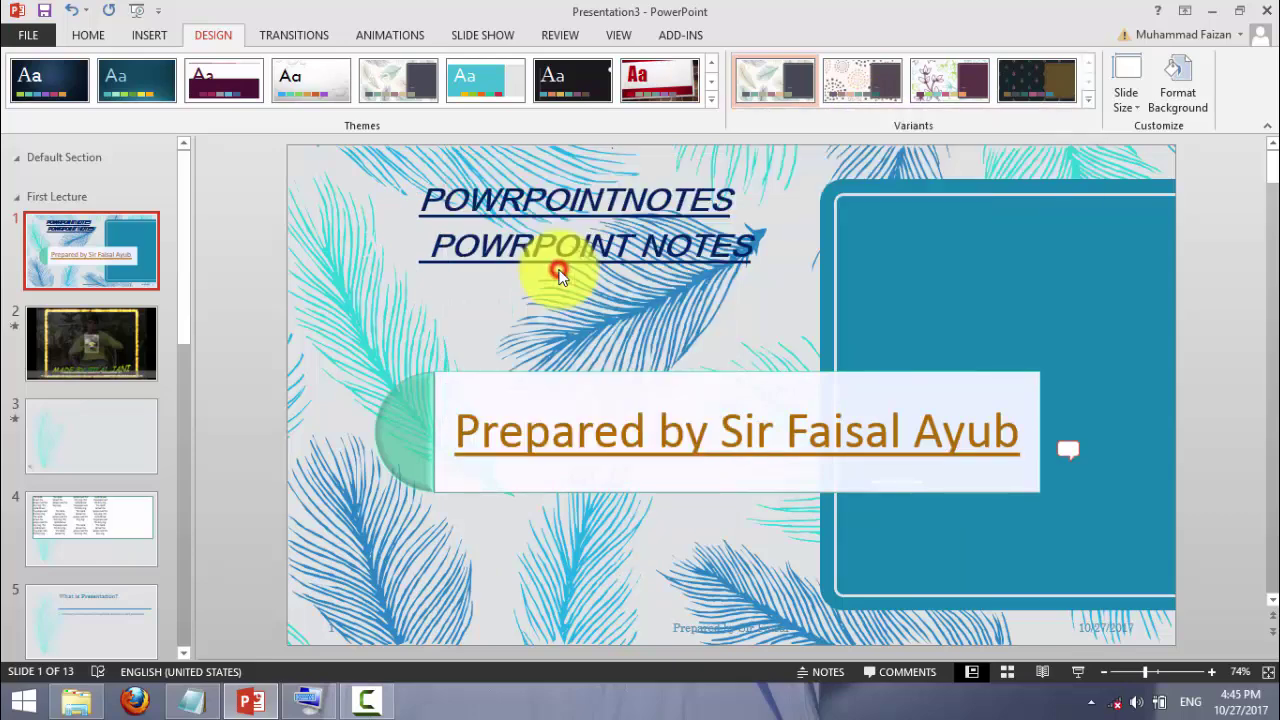
# - Look over the background styles without applying one
pyautogui.click(1088, 99)
pyautogui.moveTo(790, 190)
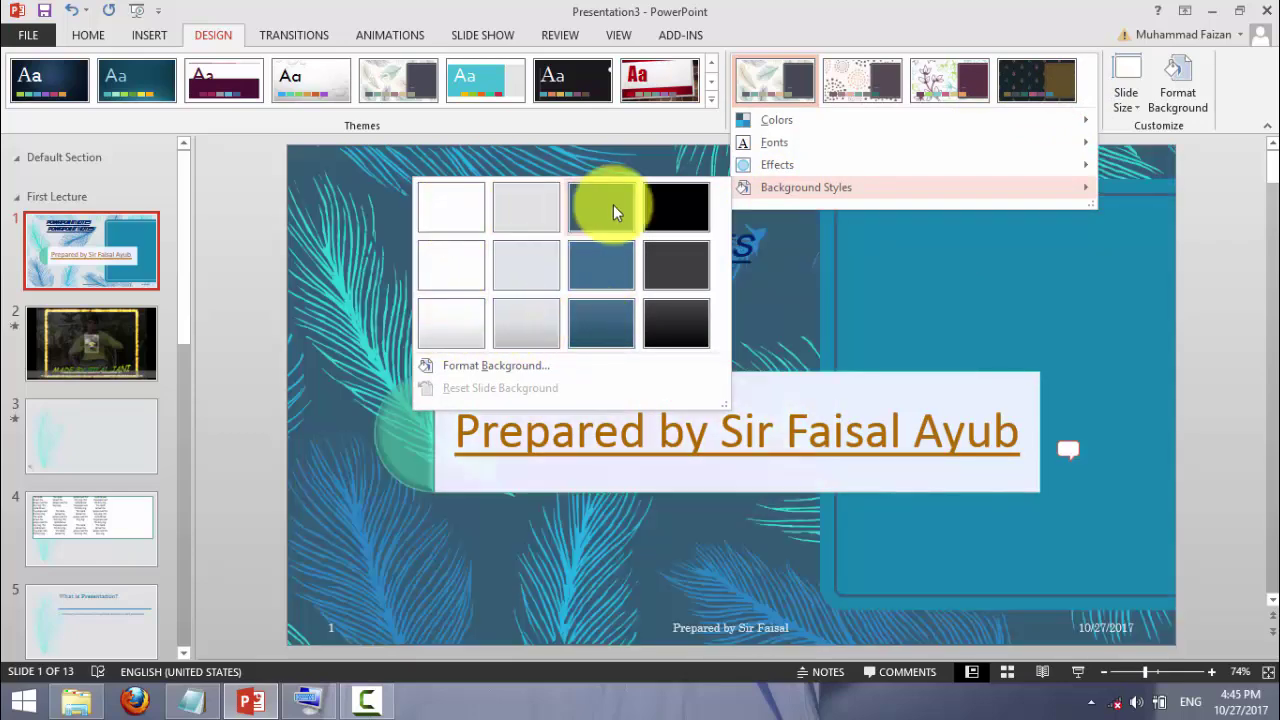
pyautogui.click(988, 298)
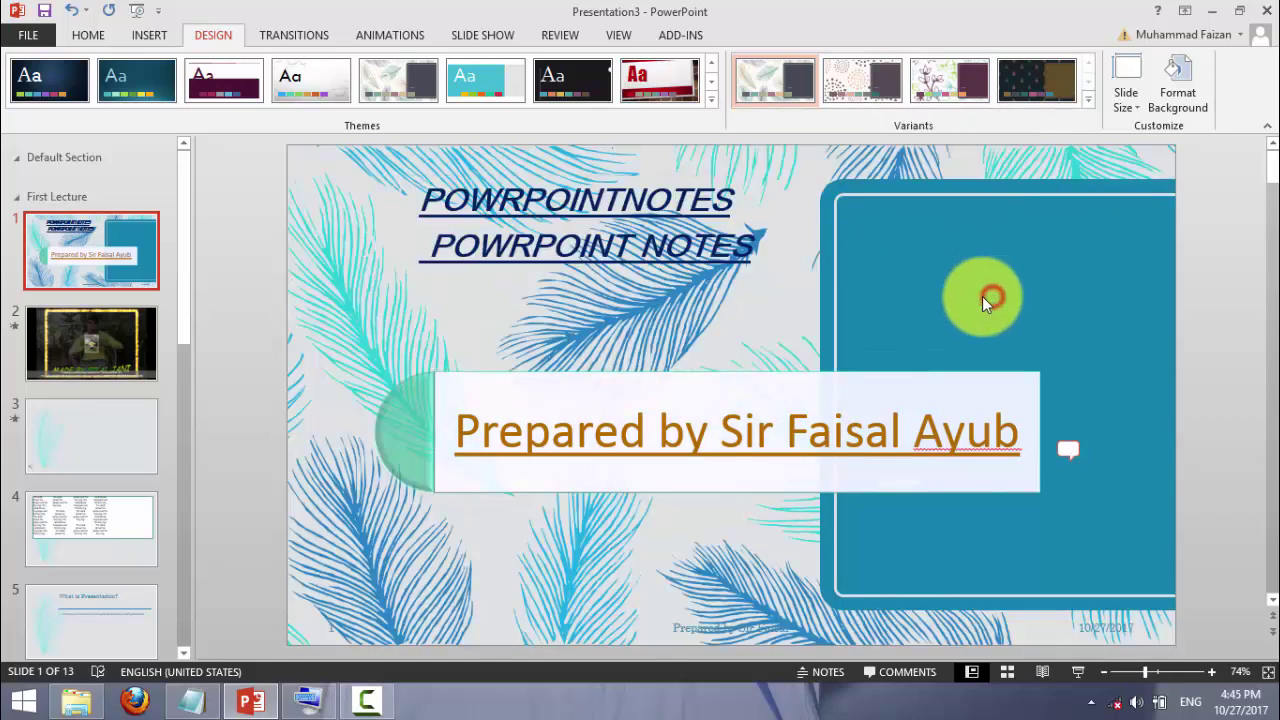
pyautogui.click(1120, 93)
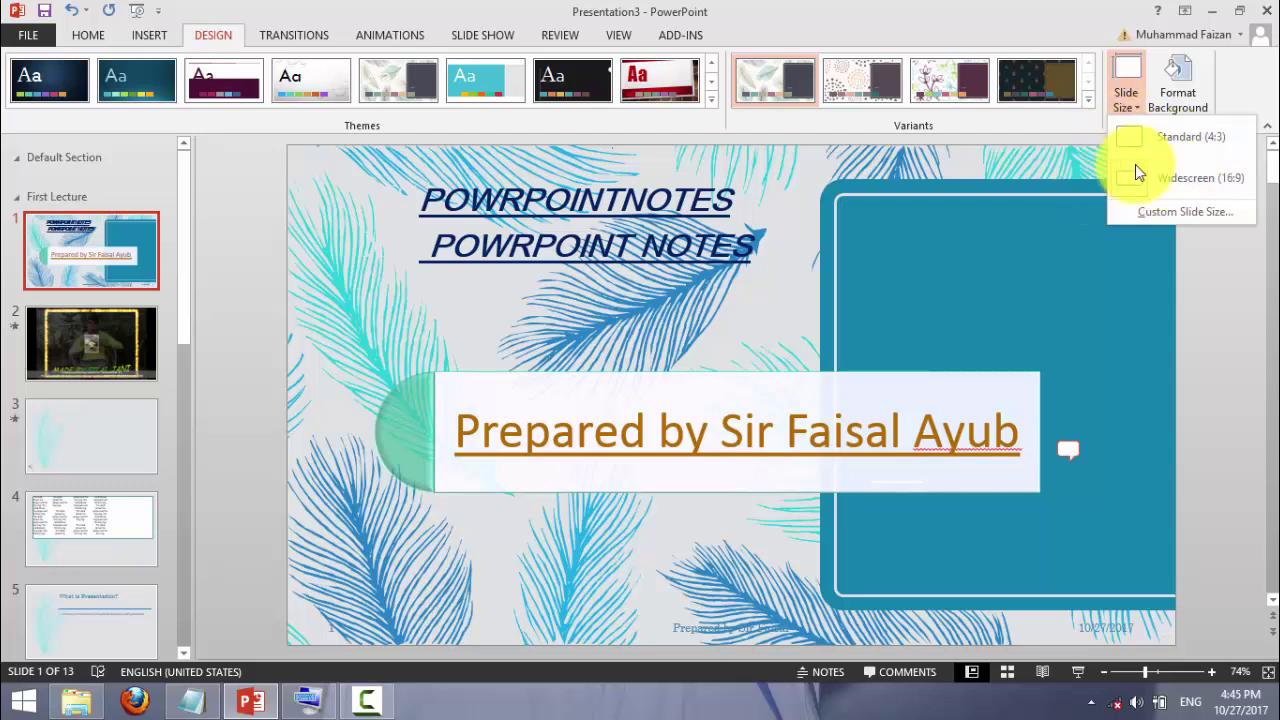
pyautogui.click(1175, 177)
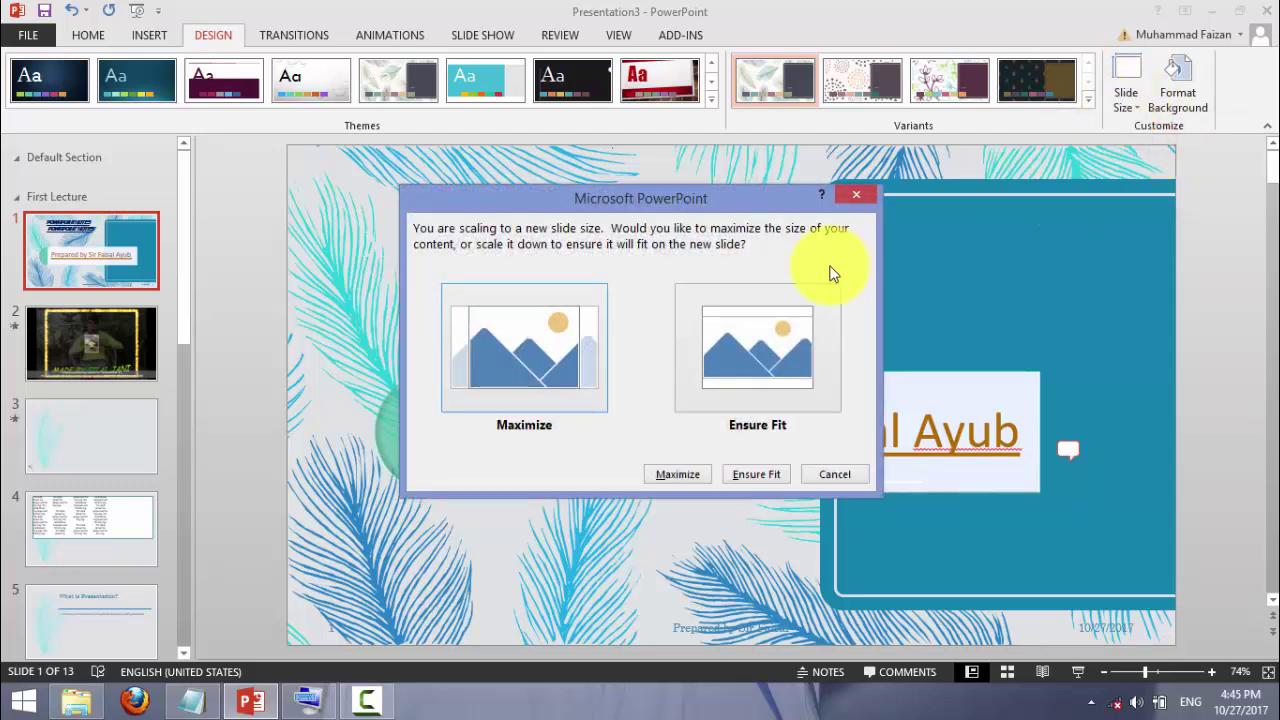
pyautogui.click(862, 203)
pyautogui.click(1127, 92)
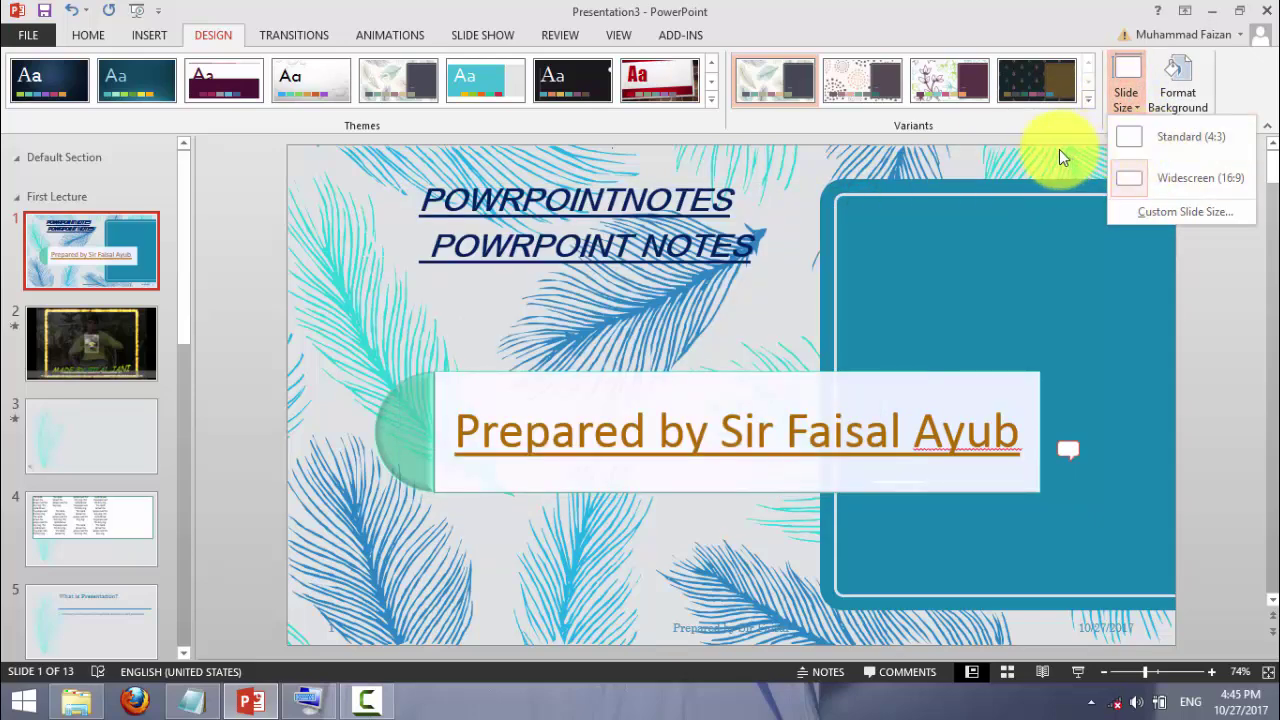
pyautogui.click(1170, 92)
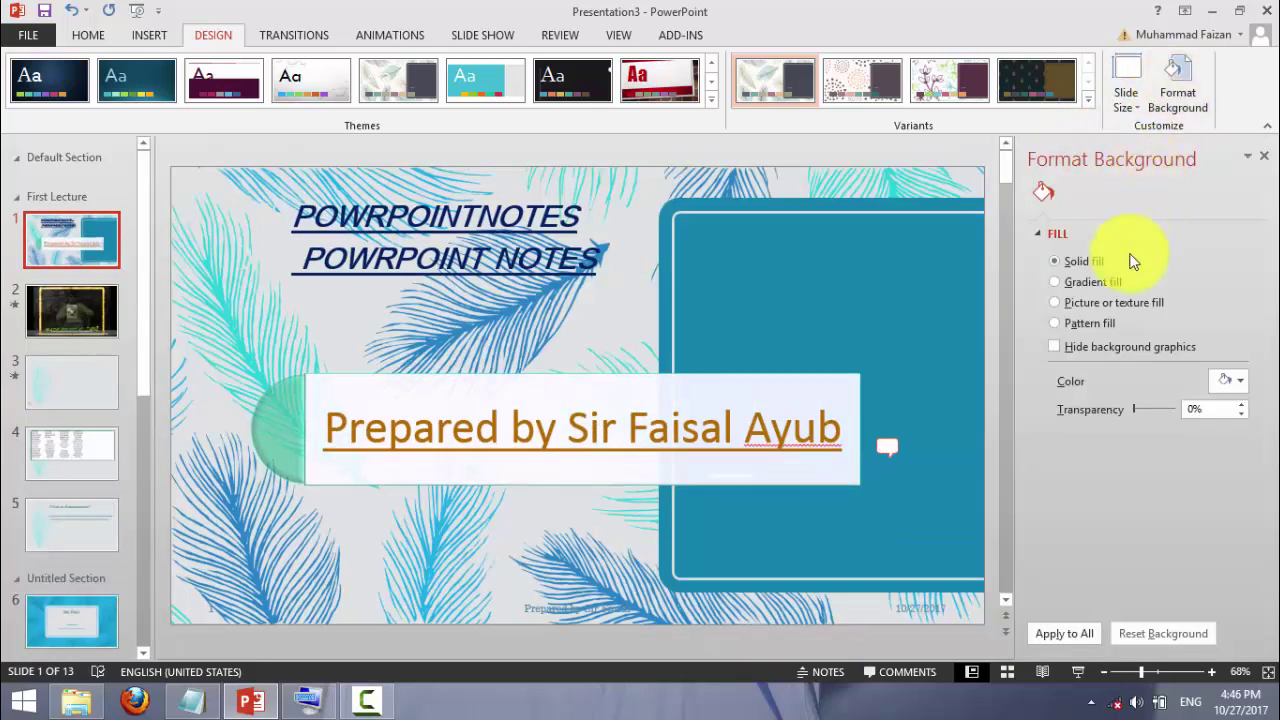
pyautogui.click(1073, 281)
pyautogui.click(1073, 303)
pyautogui.click(1070, 323)
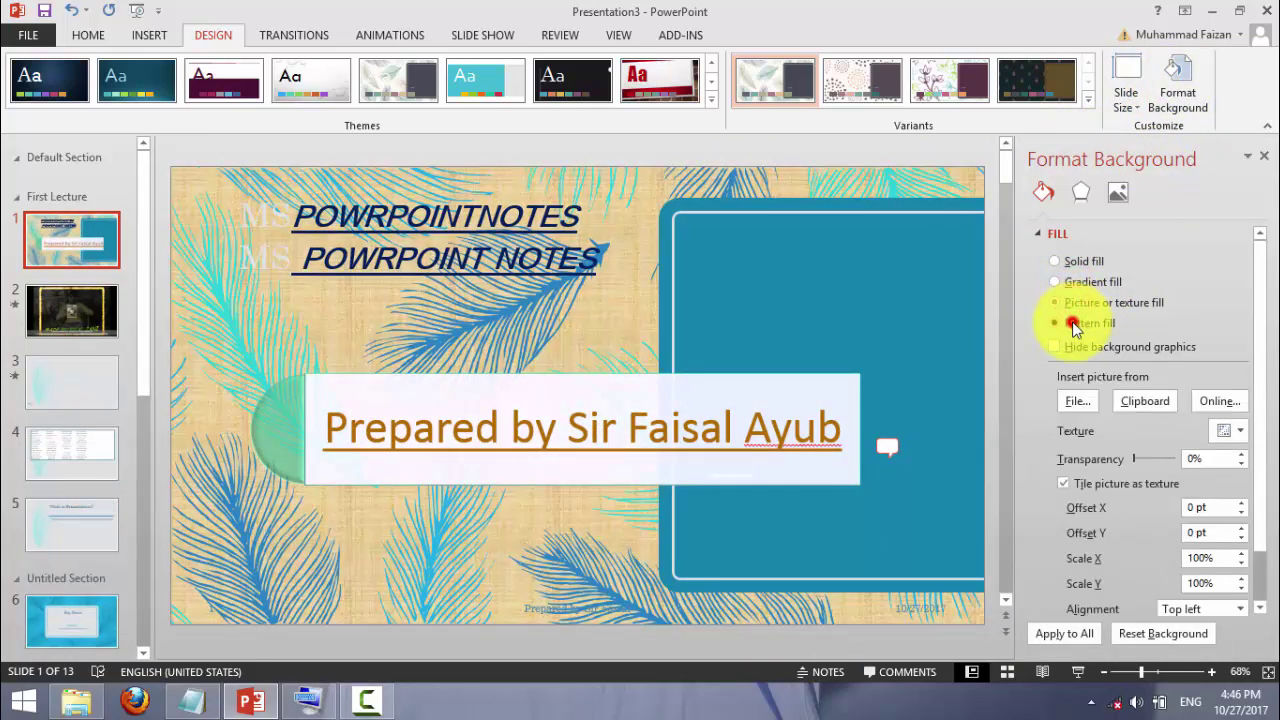
pyautogui.click(1056, 346)
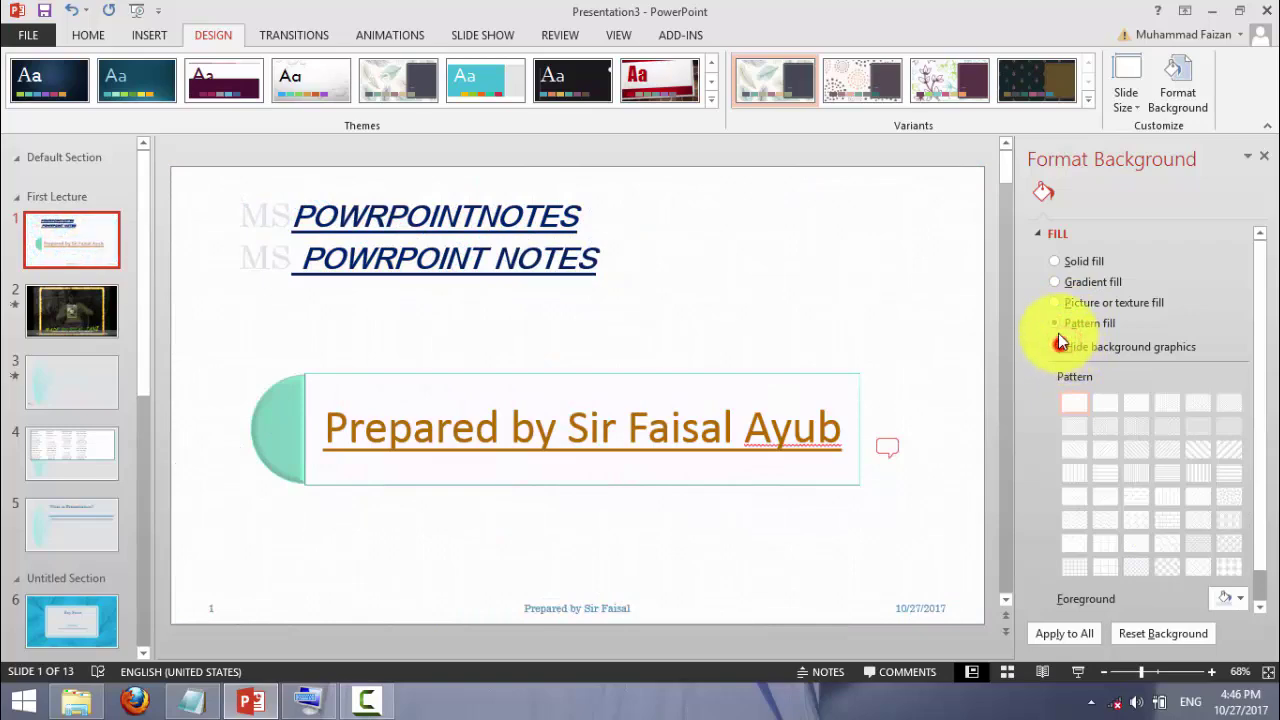
pyautogui.click(1056, 346)
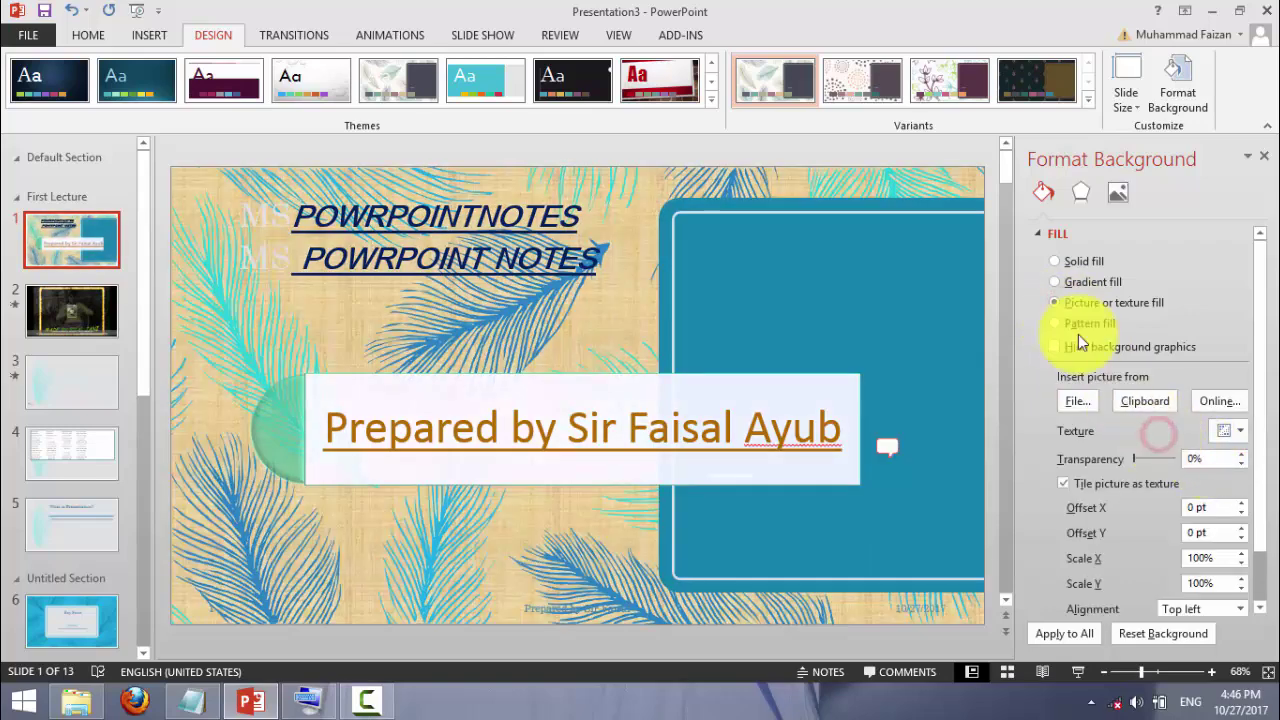
pyautogui.click(1074, 271)
pyautogui.click(1071, 262)
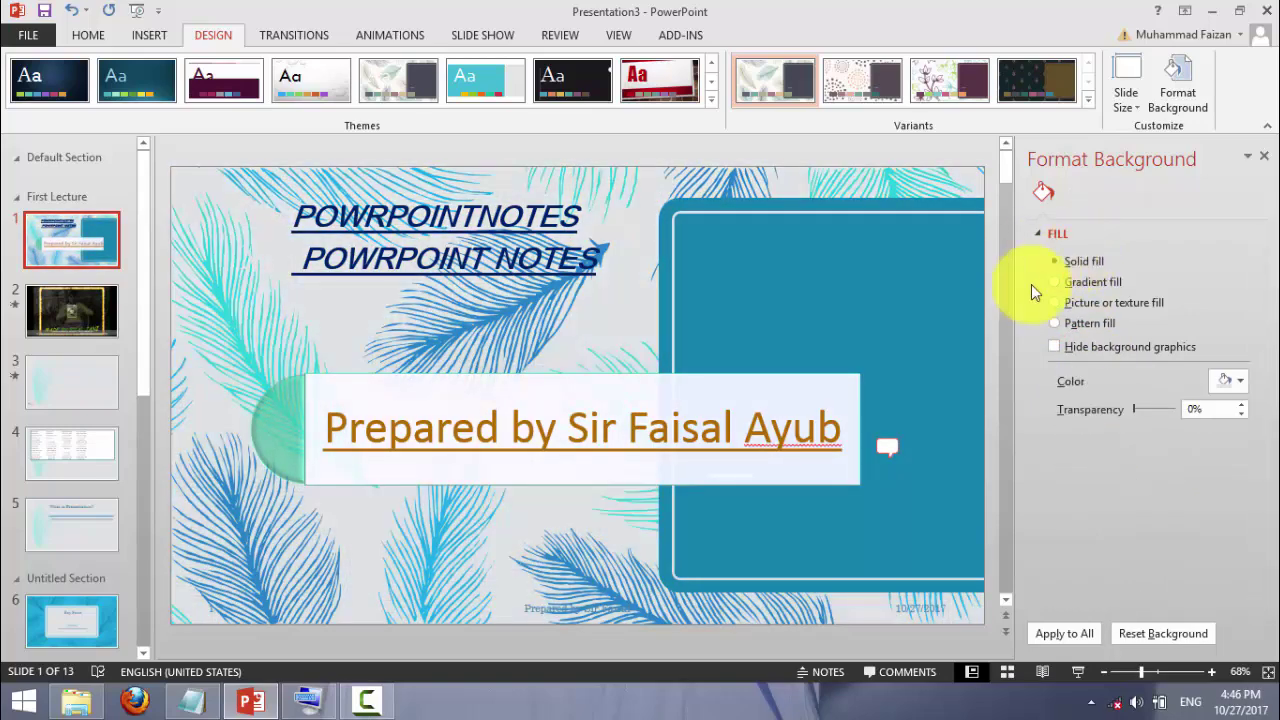
pyautogui.click(1265, 158)
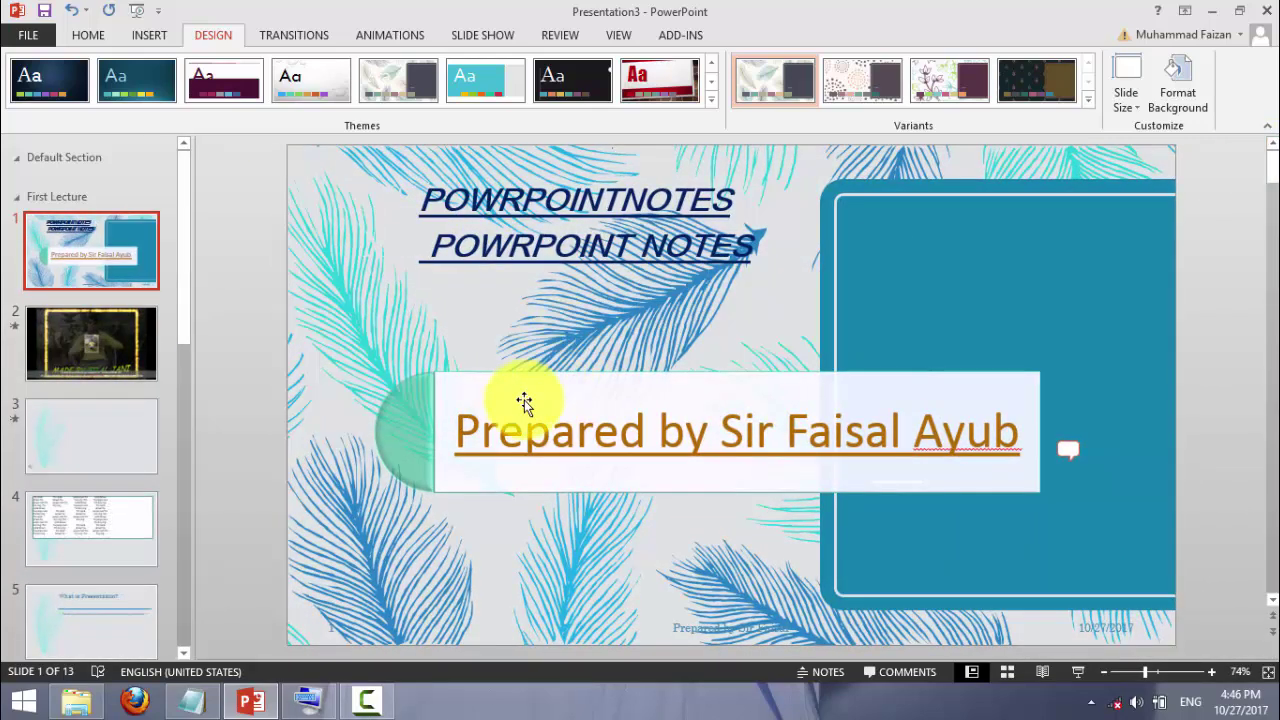
# - Look through the Design, Animations and Slide Show tabs, then expand the Transitions gallery
pyautogui.click(293, 40)
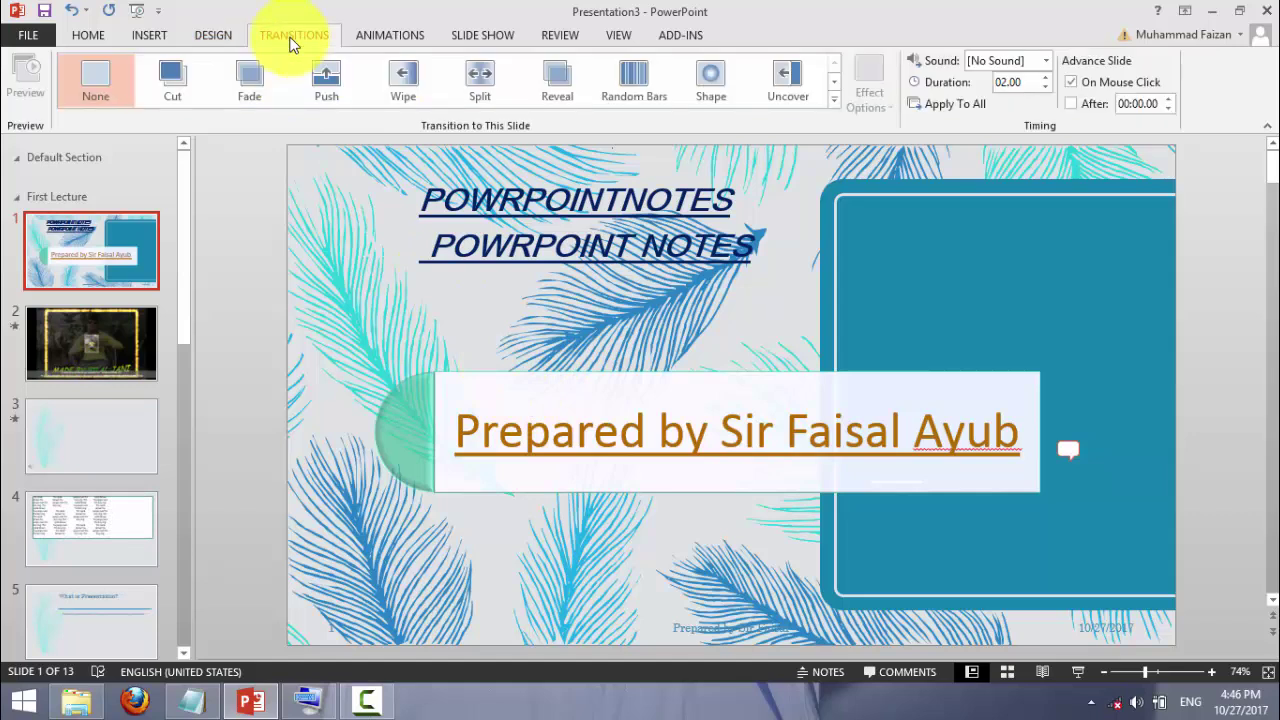
pyautogui.click(215, 34)
pyautogui.click(294, 34)
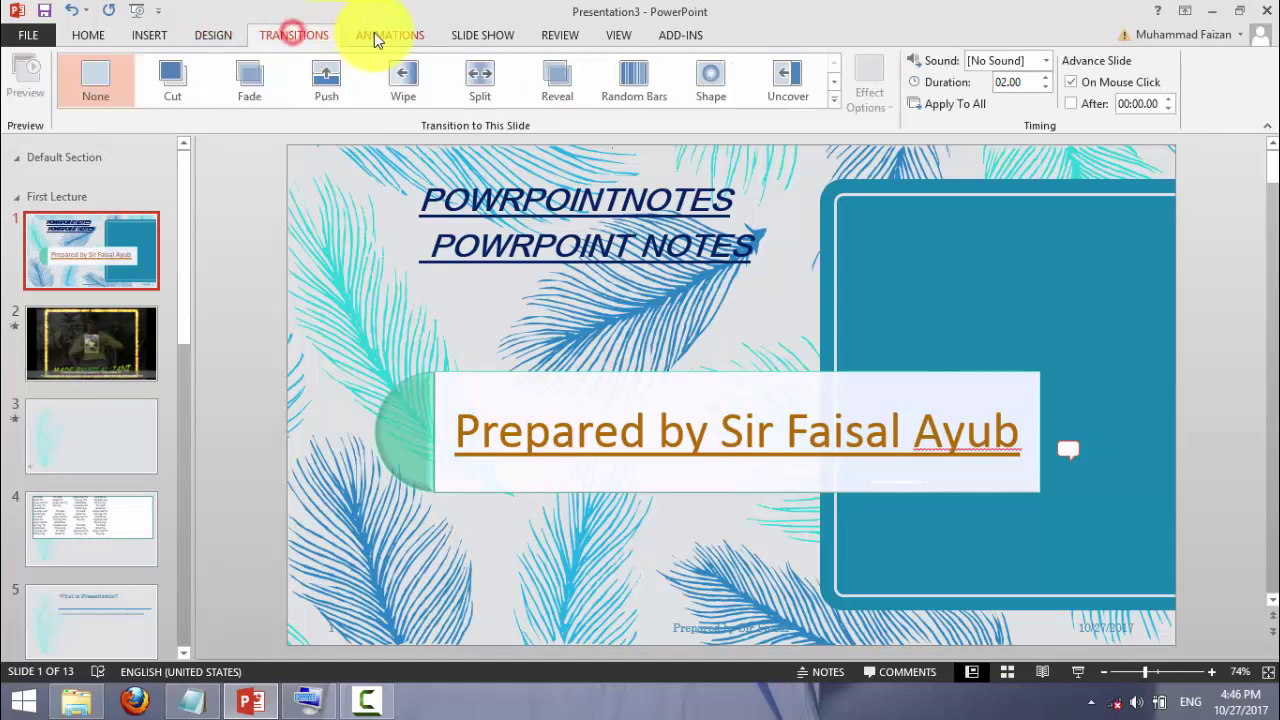
pyautogui.click(374, 36)
pyautogui.click(452, 35)
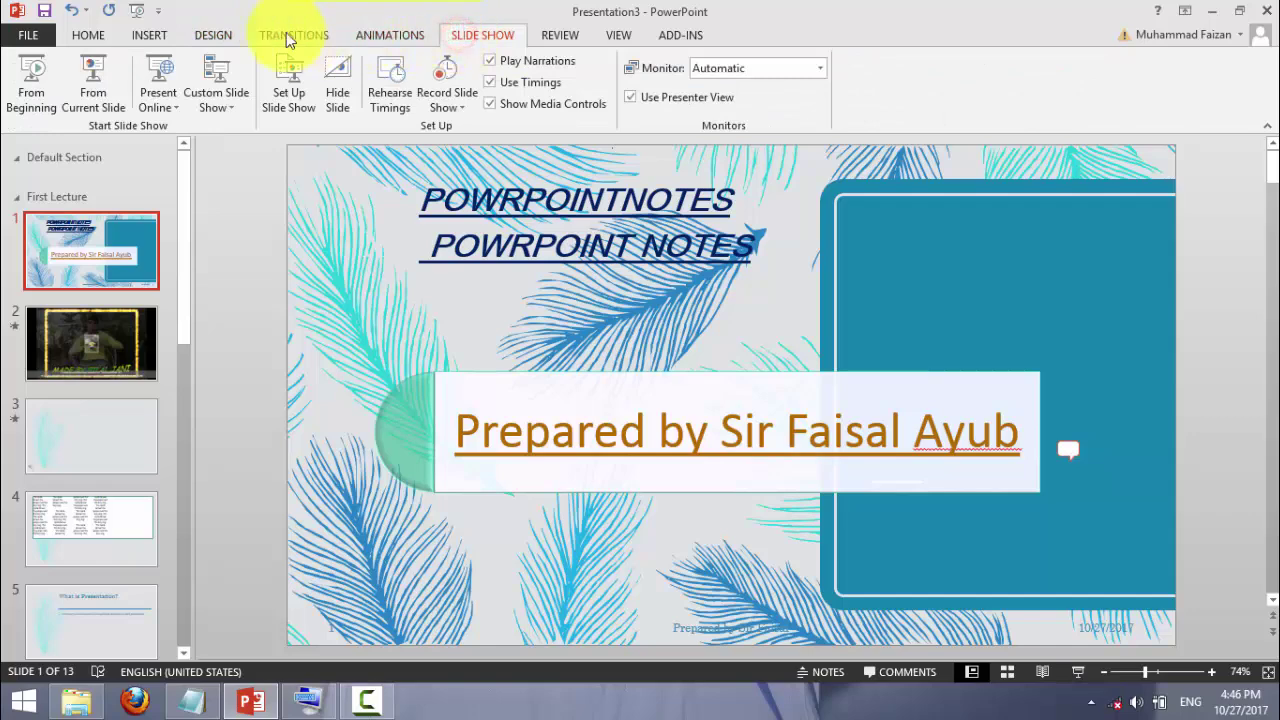
pyautogui.click(218, 36)
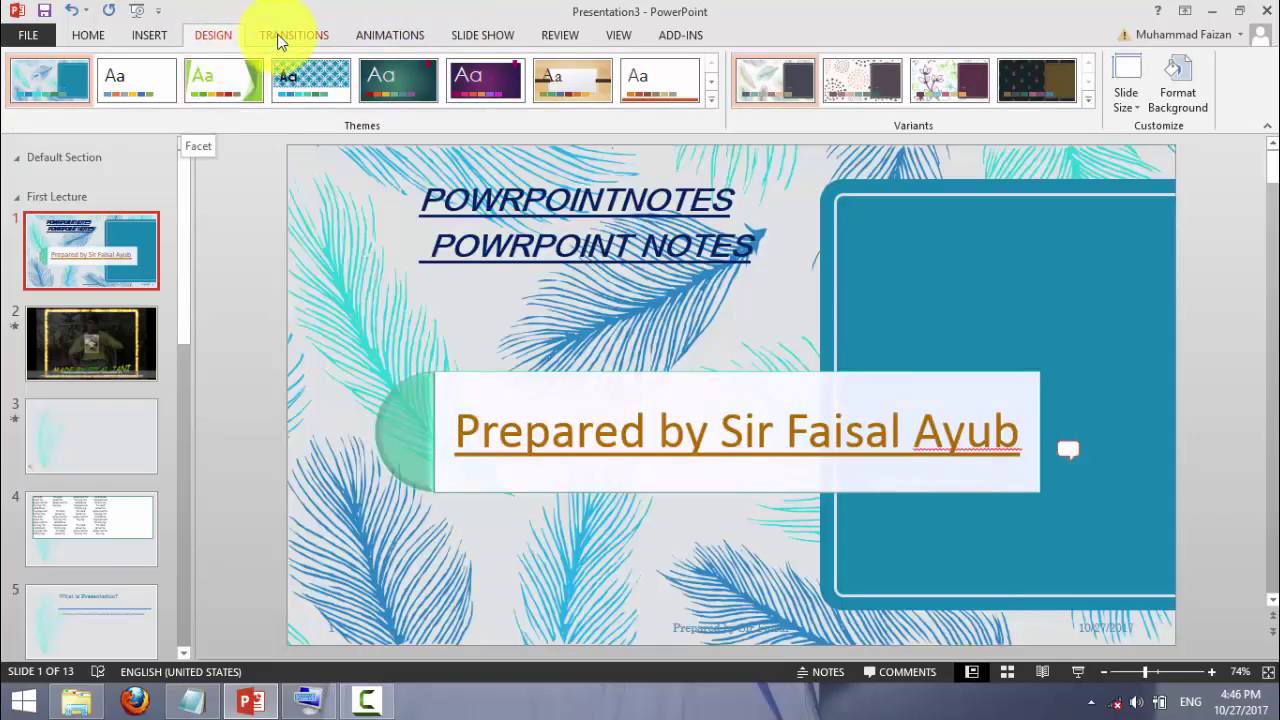
pyautogui.click(283, 37)
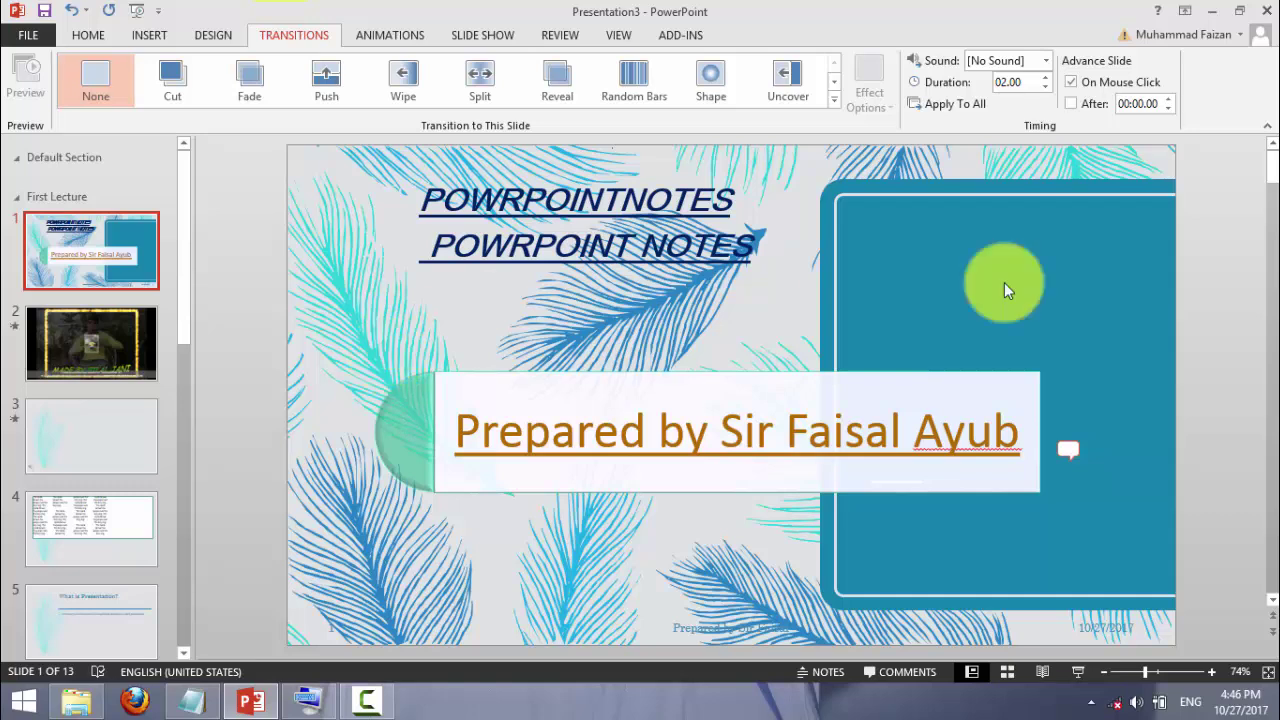
pyautogui.click(834, 99)
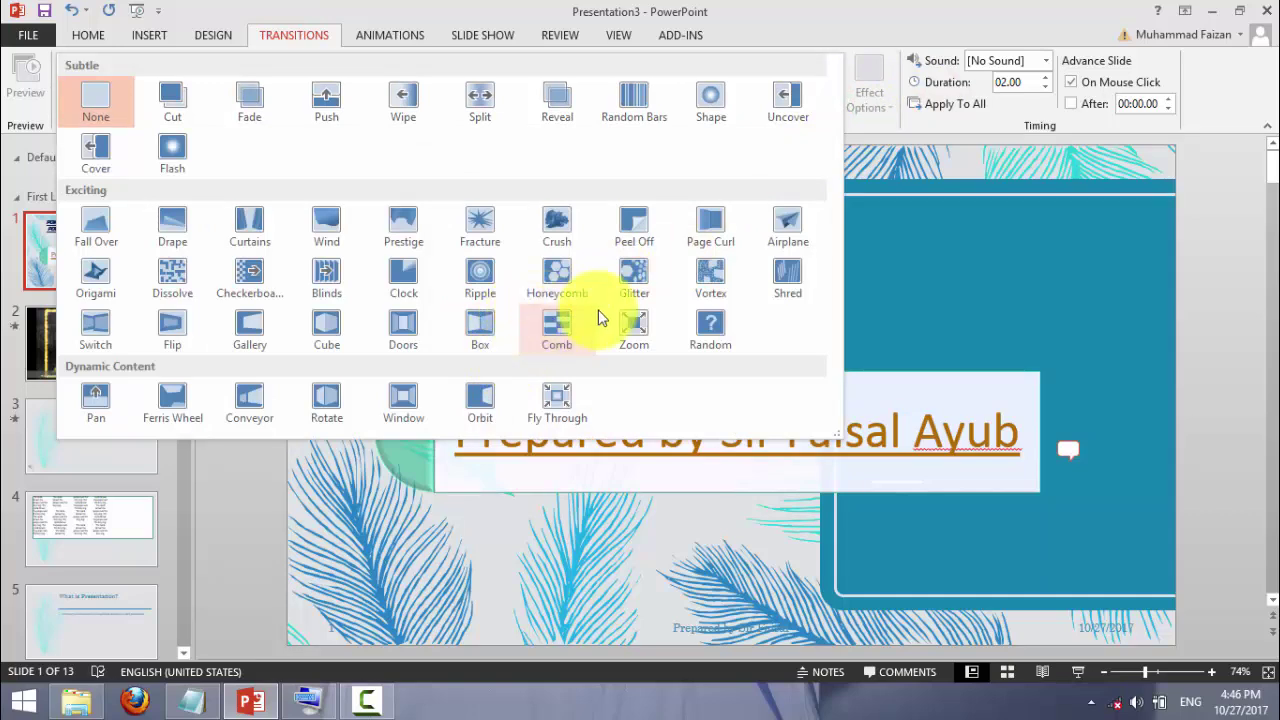
# - Try Glitter, Honeycomb, Ripple, Clock, Checkerboard, Dissolve, Origami, Airplane and Page Curl transitions
pyautogui.click(627, 280)
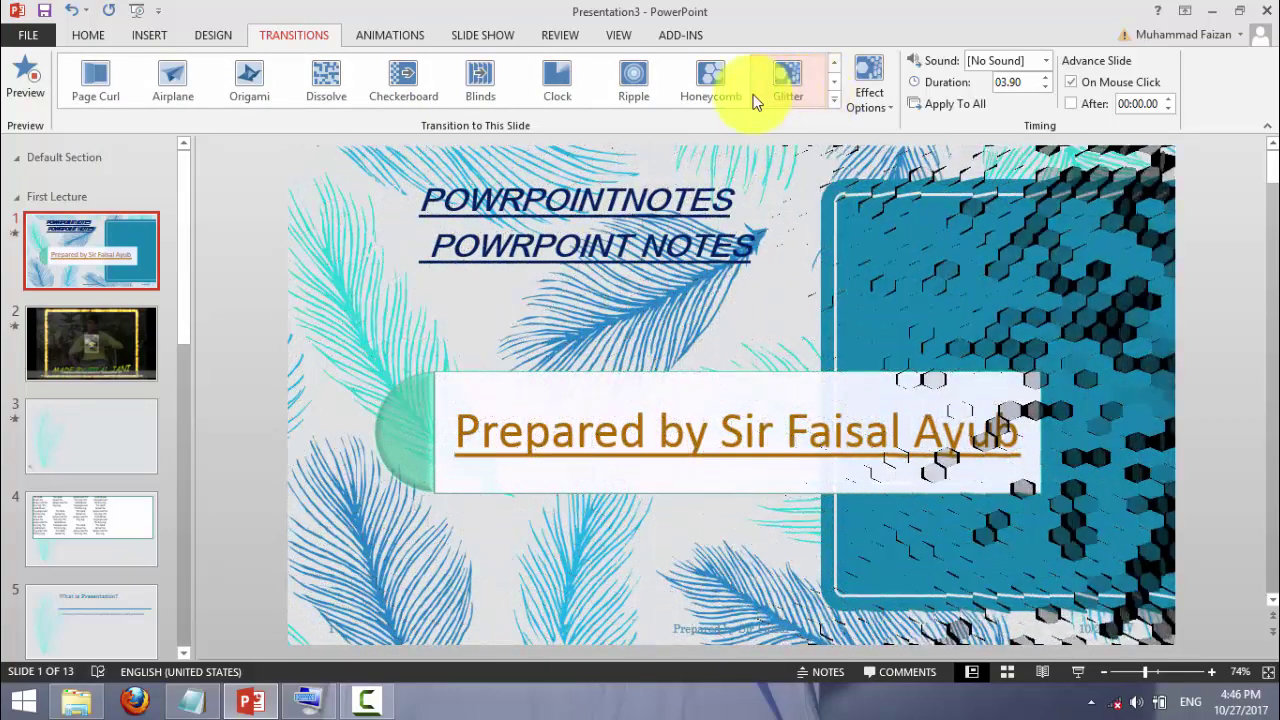
pyautogui.click(710, 85)
pyautogui.click(634, 88)
pyautogui.click(550, 86)
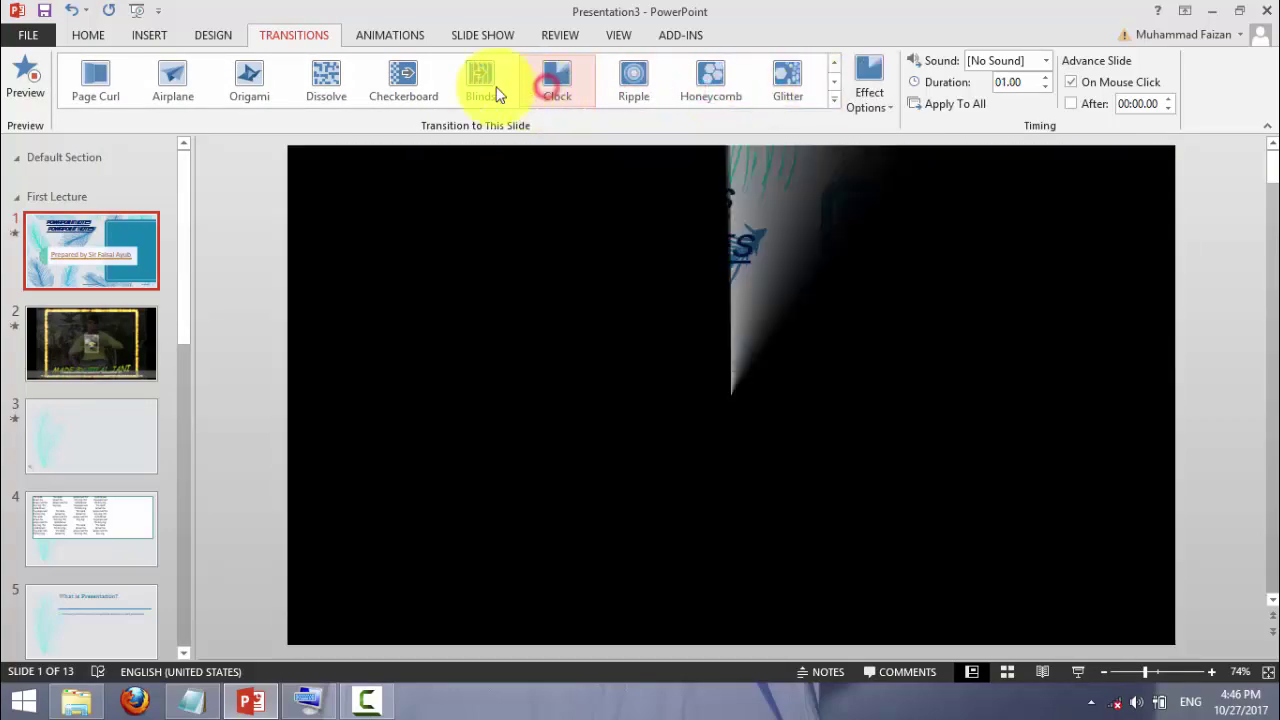
pyautogui.click(406, 83)
pyautogui.click(318, 90)
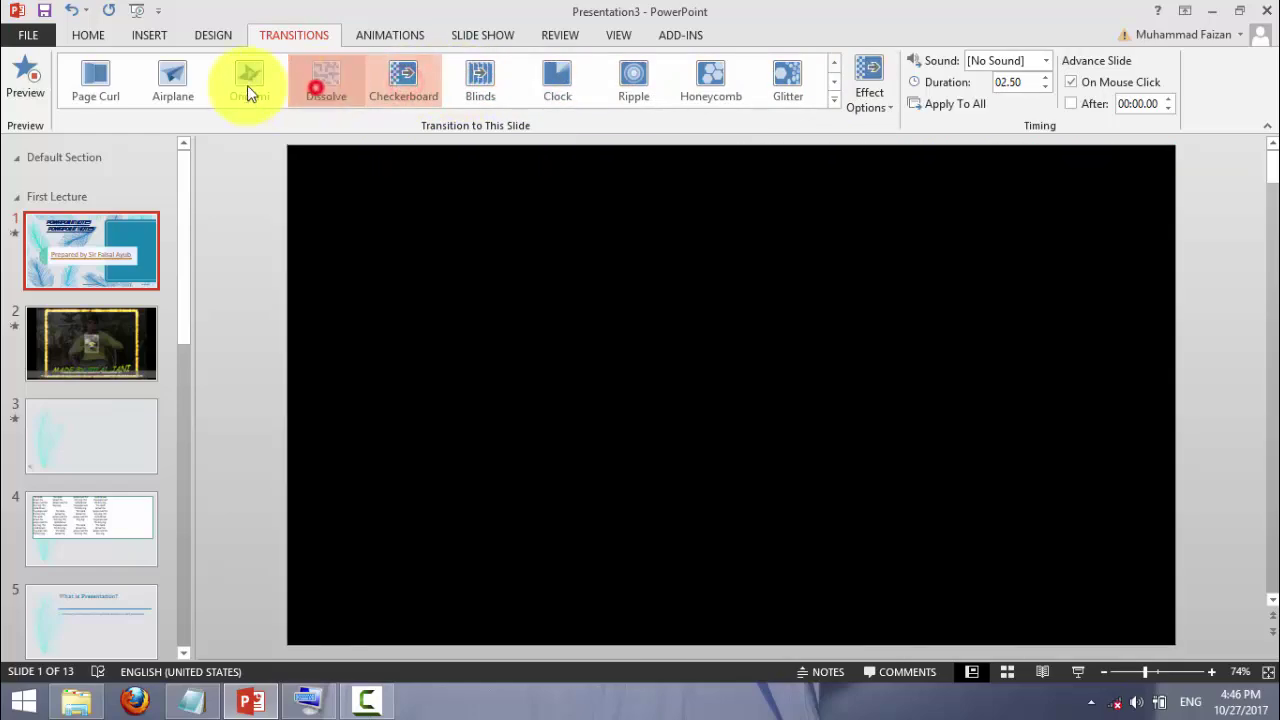
pyautogui.click(249, 85)
pyautogui.click(171, 84)
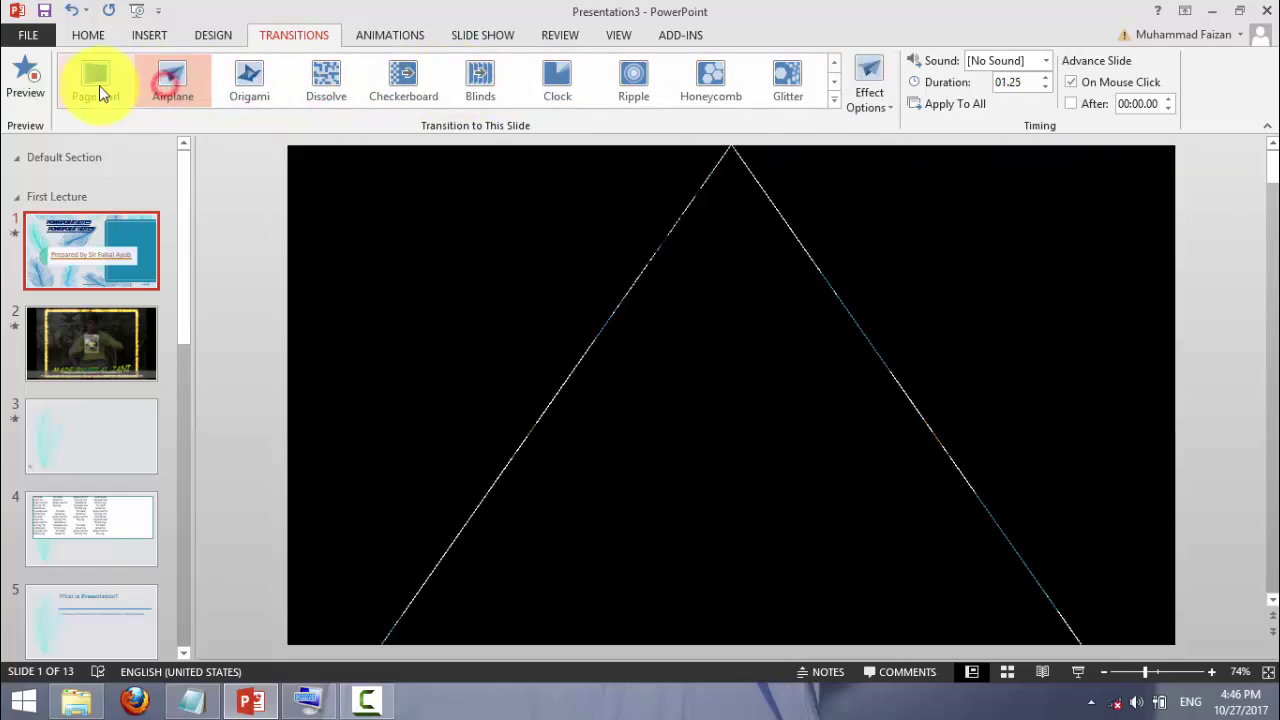
pyautogui.click(99, 85)
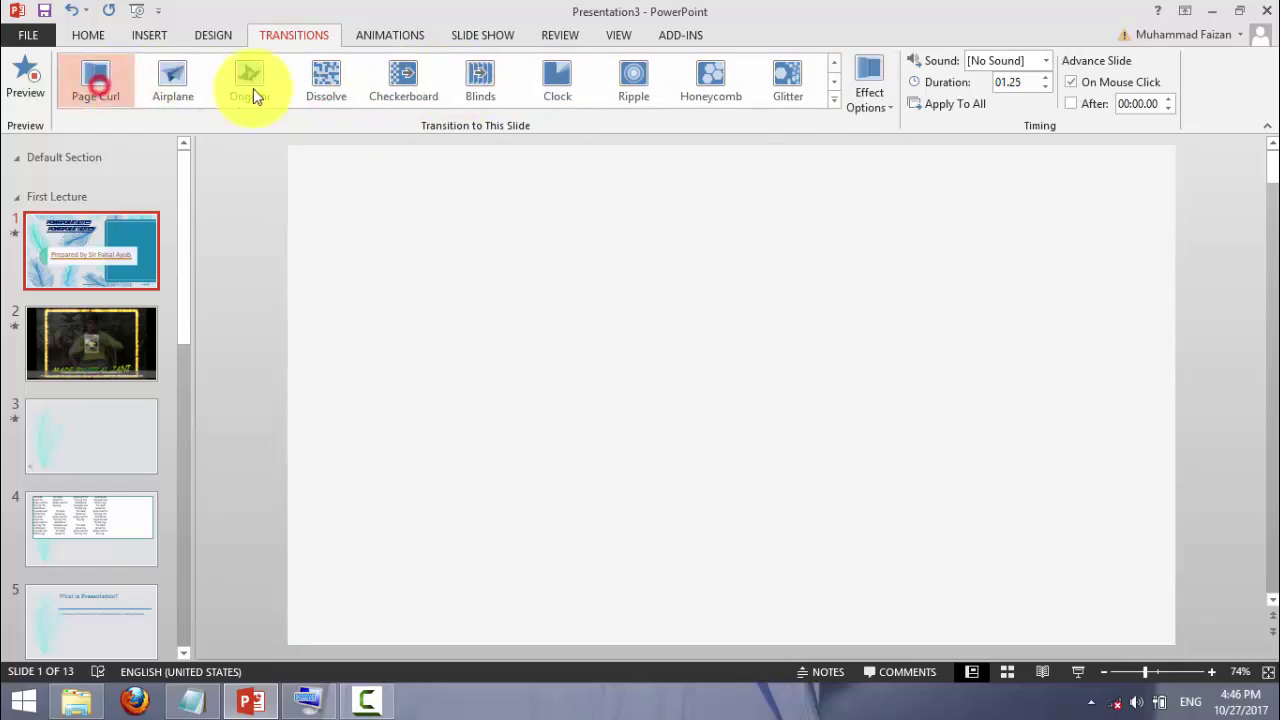
# - Apply the Vortex transition to the title slide and preview it
pyautogui.click(831, 106)
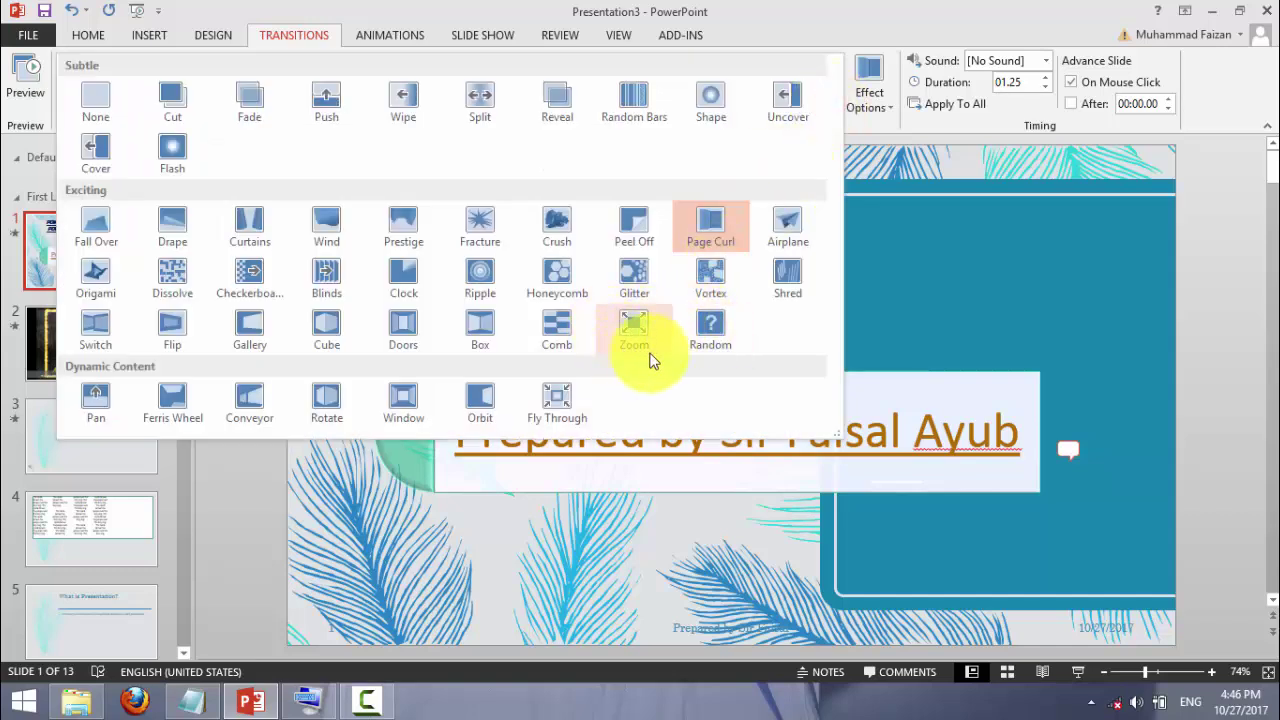
pyautogui.click(713, 268)
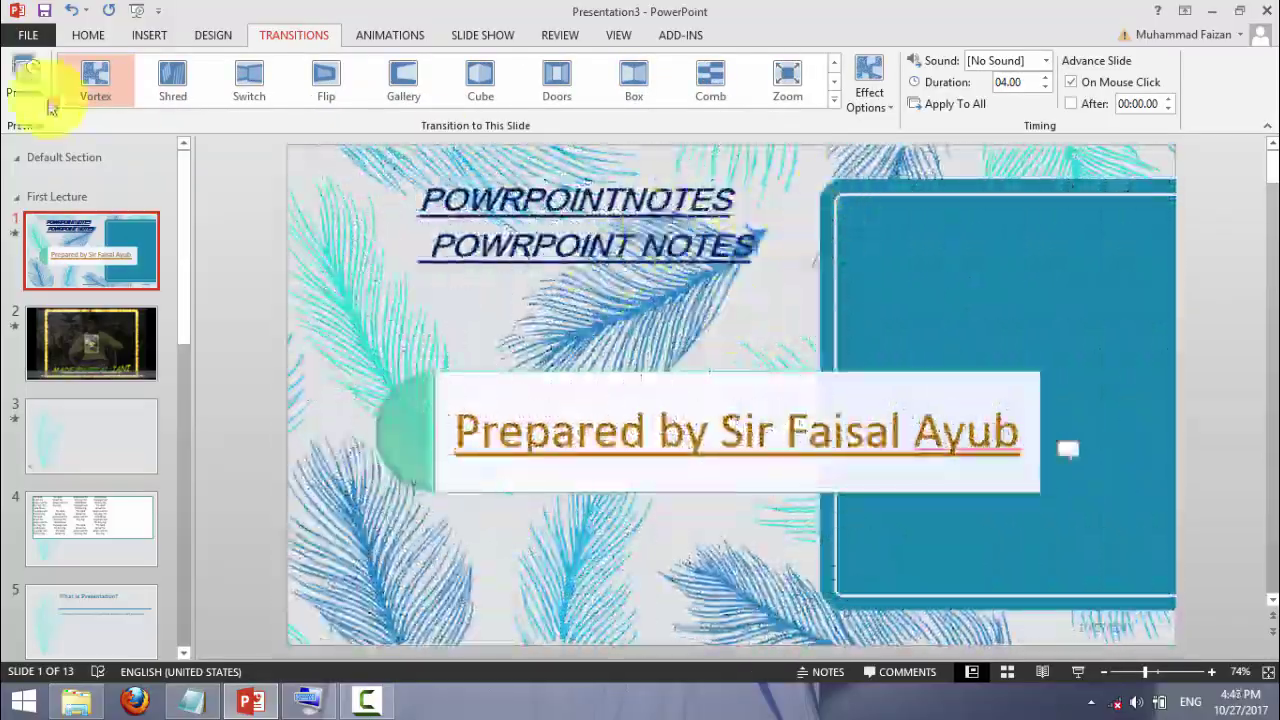
pyautogui.click(22, 78)
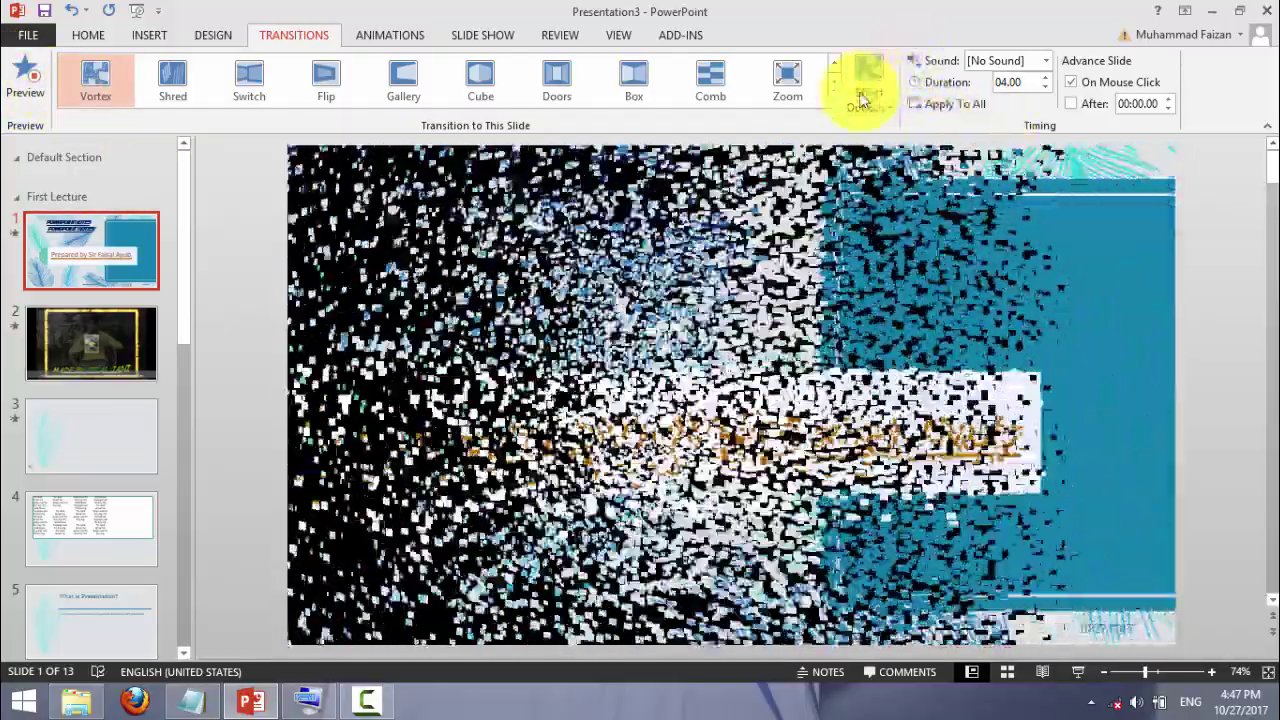
# - Try Vortex direction options, ending with From Right
pyautogui.click(860, 90)
pyautogui.click(894, 182)
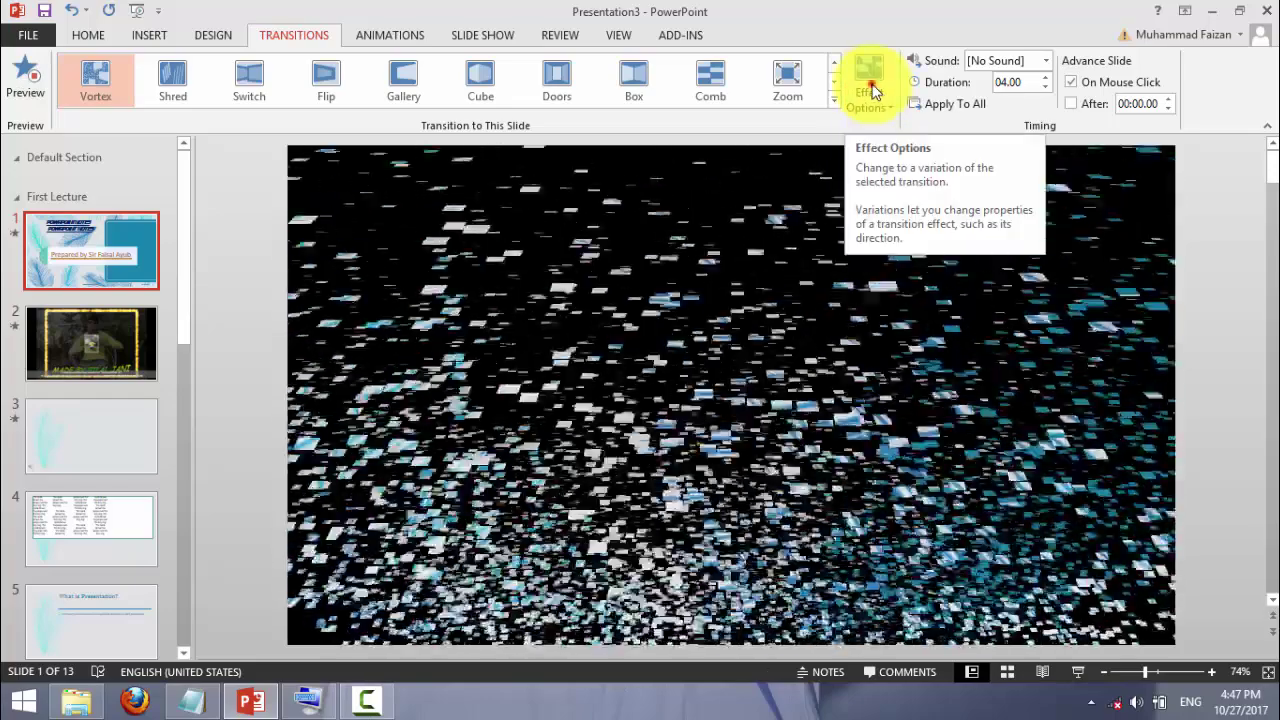
pyautogui.click(870, 90)
pyautogui.click(889, 182)
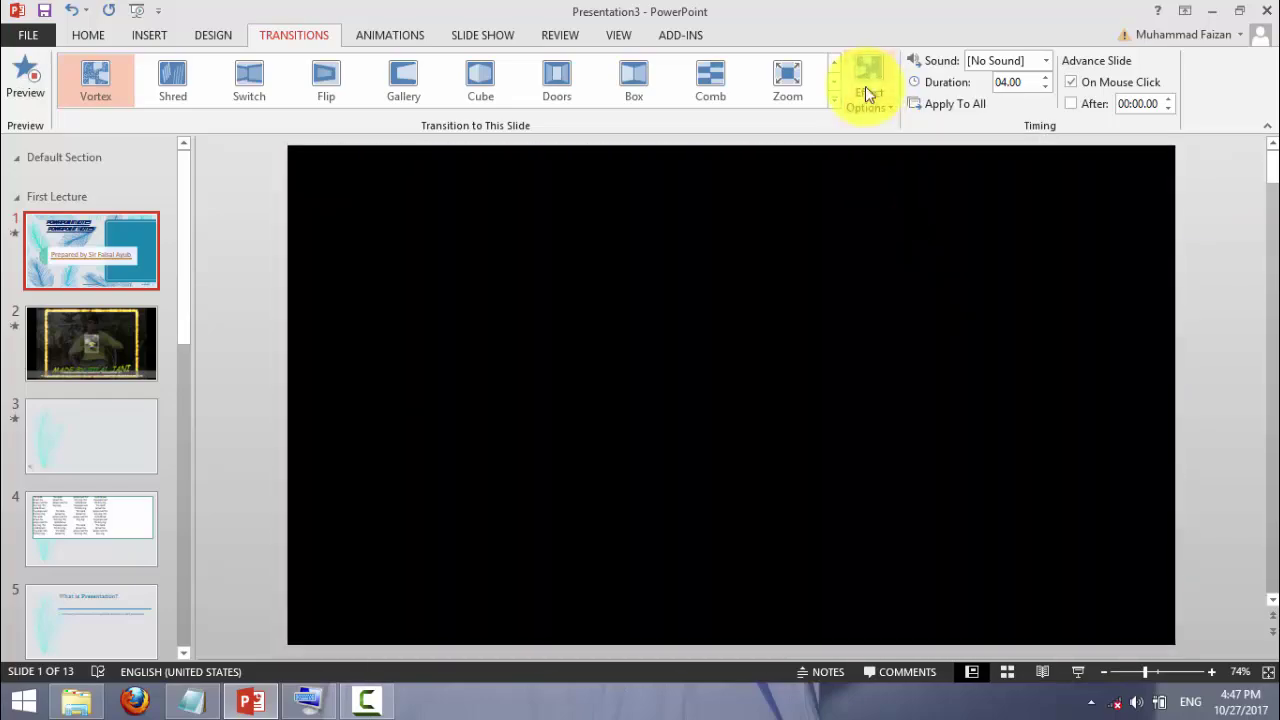
pyautogui.click(865, 86)
pyautogui.click(894, 256)
pyautogui.click(876, 90)
pyautogui.click(903, 234)
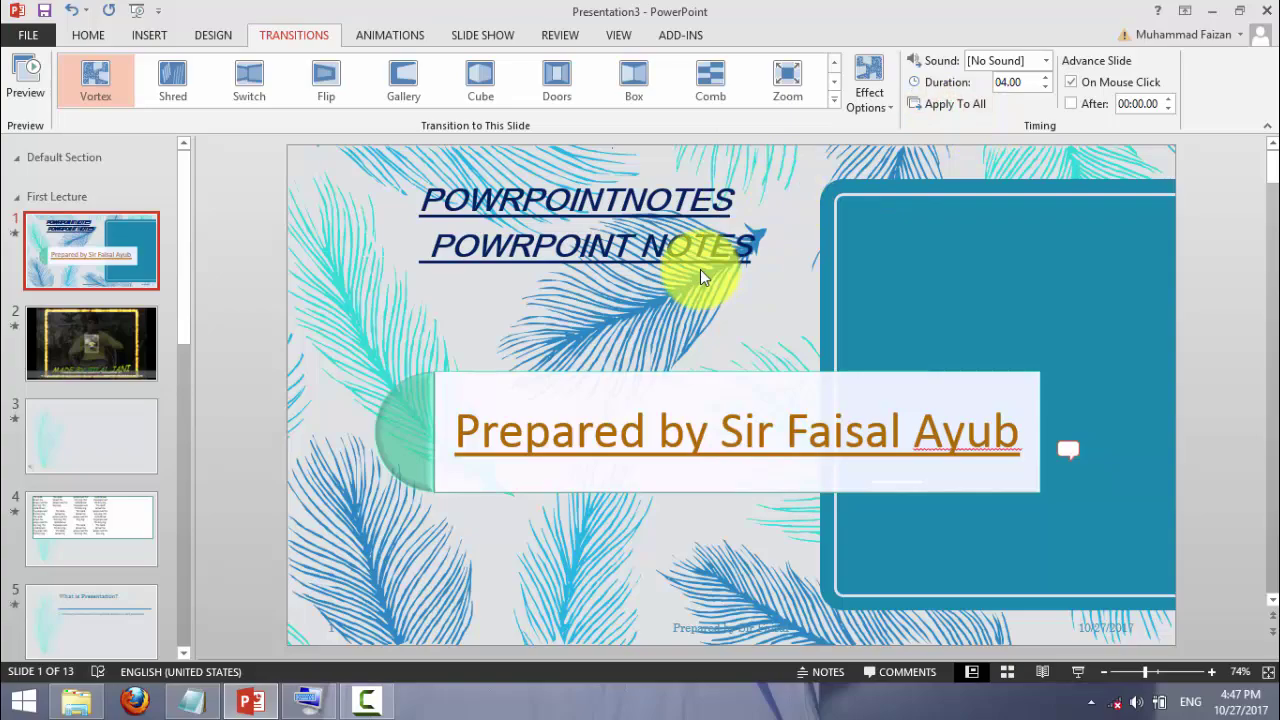
# - Run the slide show and advance two slides to watch the Vortex transitions
pyautogui.press('F5')
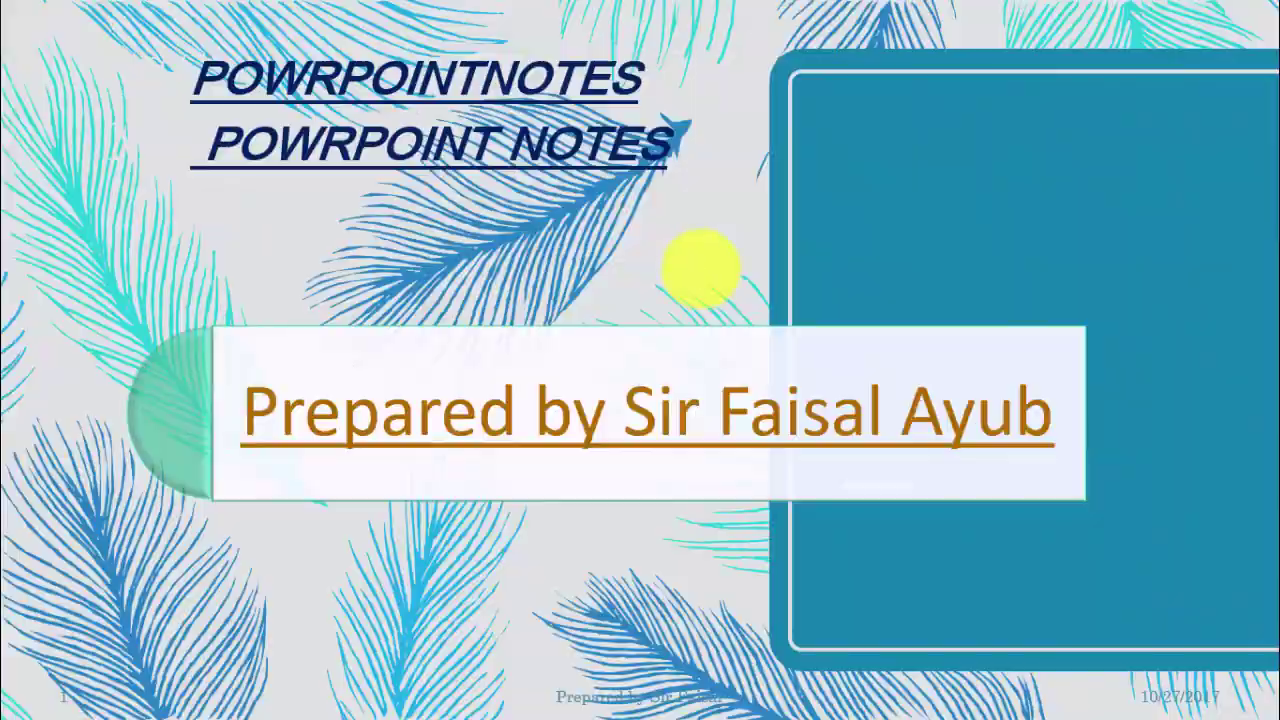
pyautogui.click(702, 268)
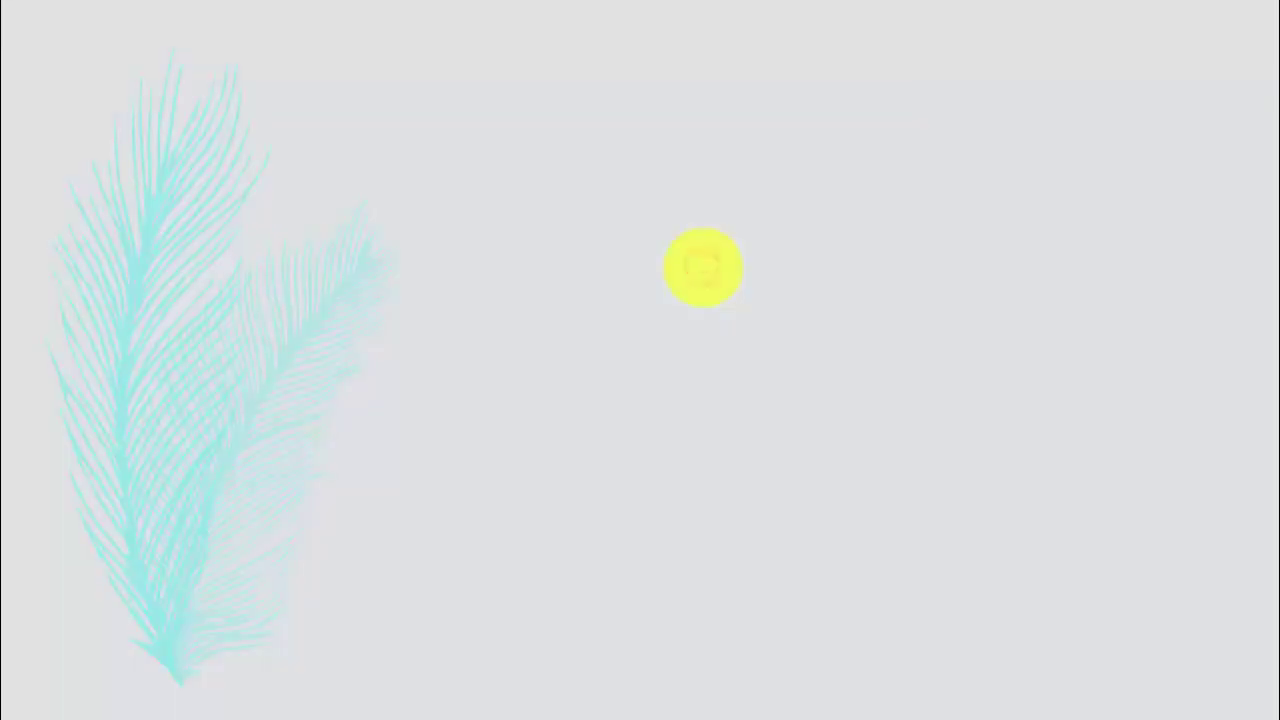
pyautogui.click(703, 266)
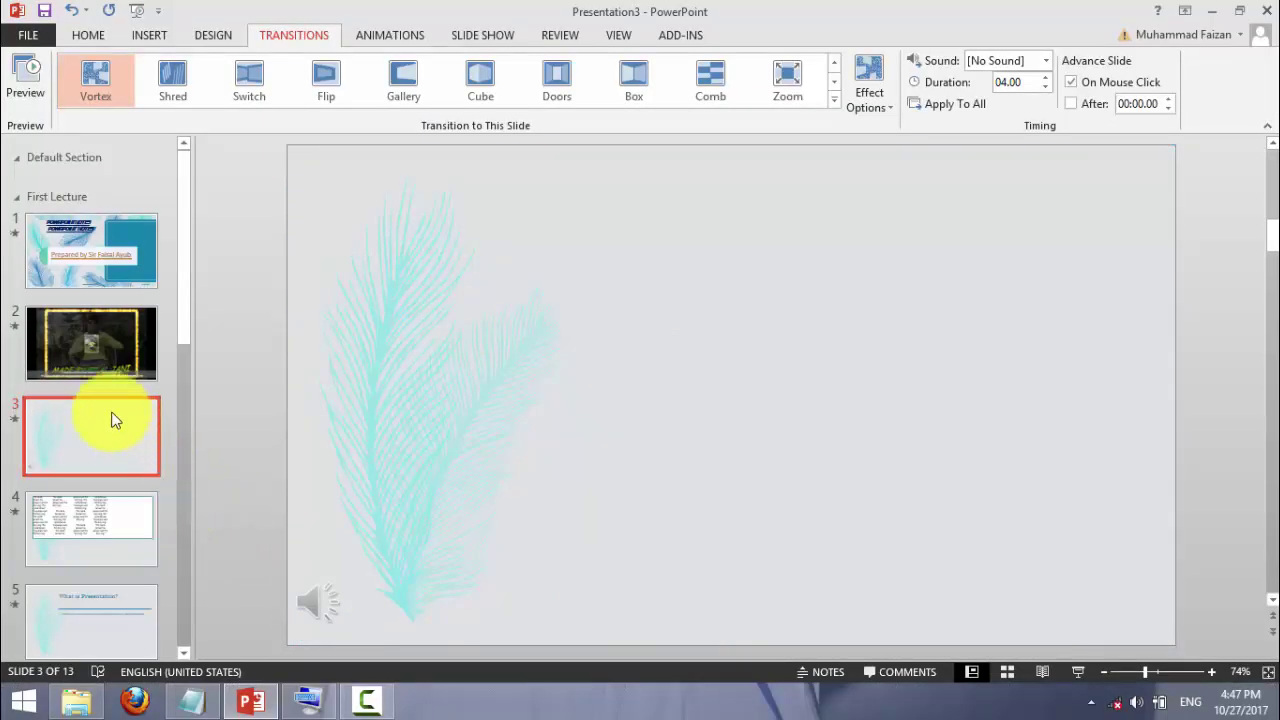
# - Delete slide 3 and go back to the title slide
pyautogui.rightClick(105, 427)
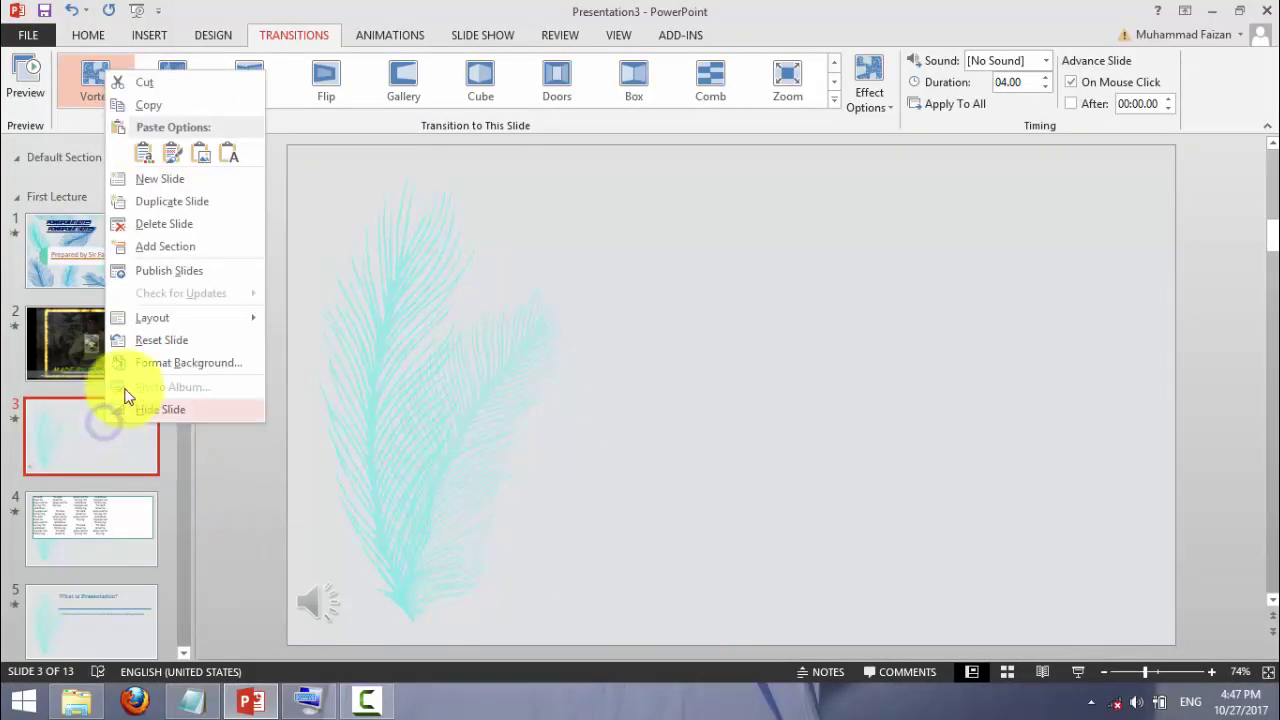
pyautogui.click(166, 225)
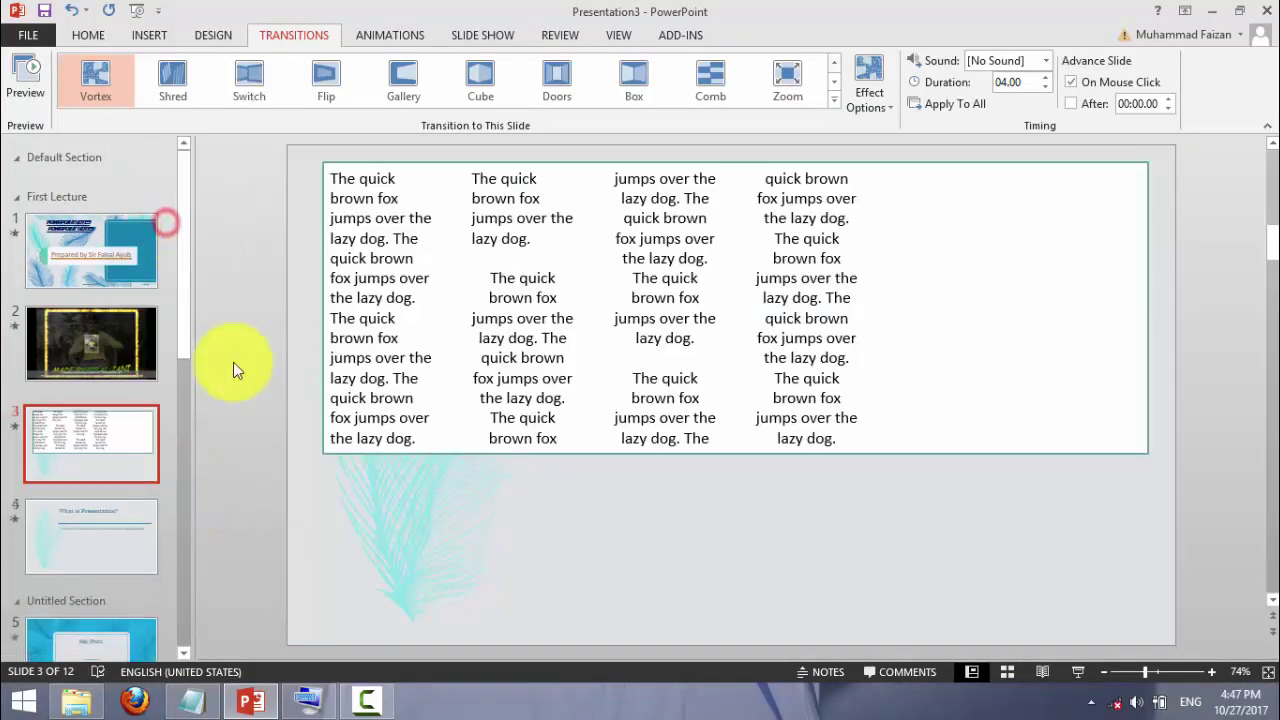
pyautogui.click(91, 269)
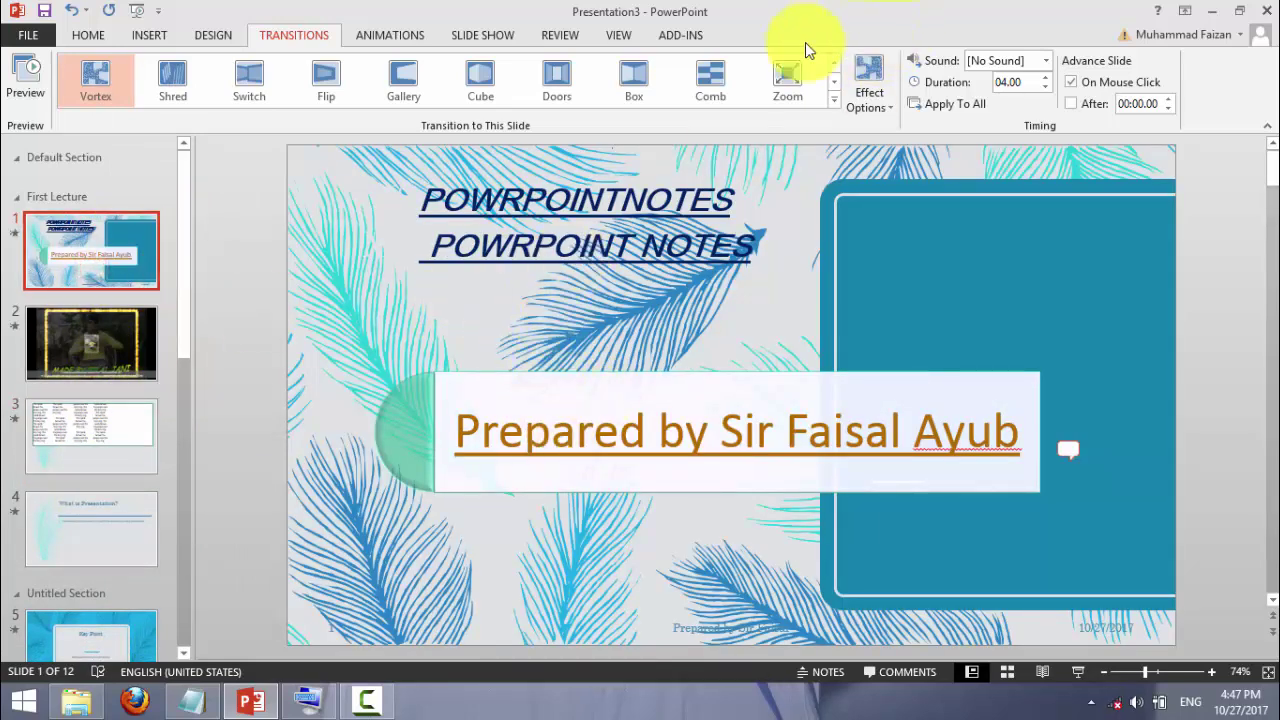
# - Preview the title slide's transition and close the transitions list unchanged
pyautogui.click(24, 90)
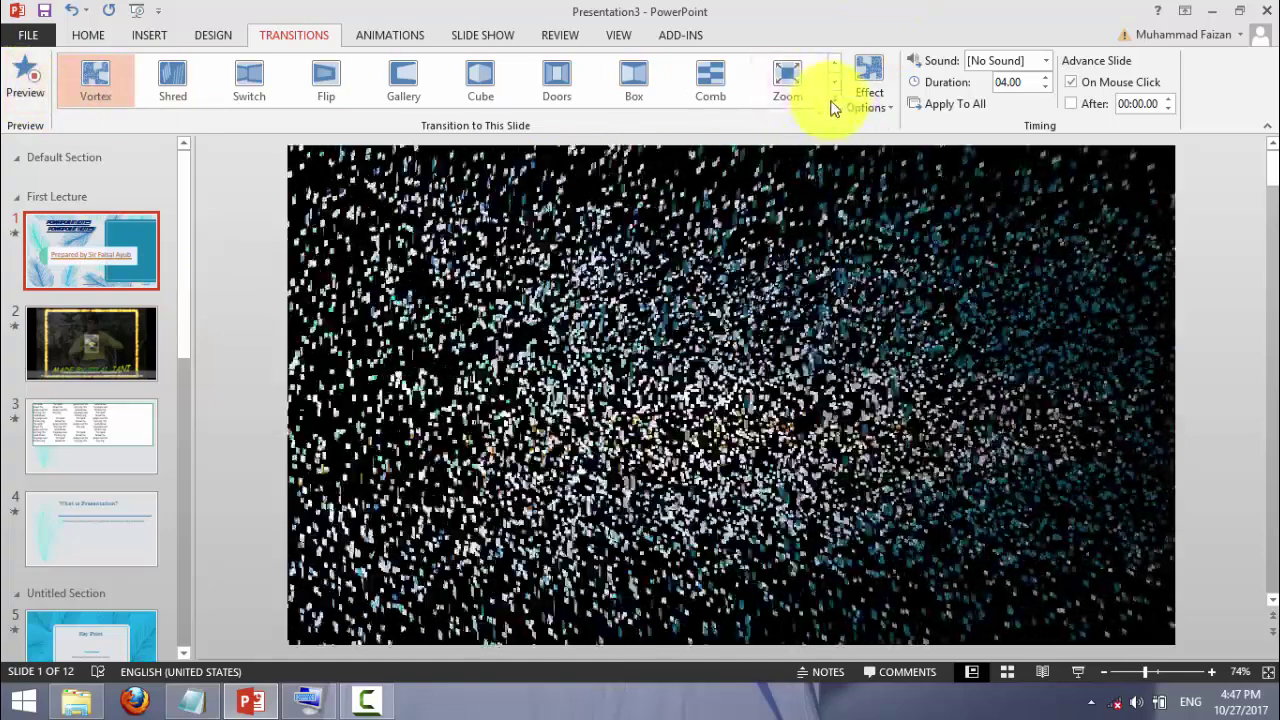
pyautogui.click(833, 99)
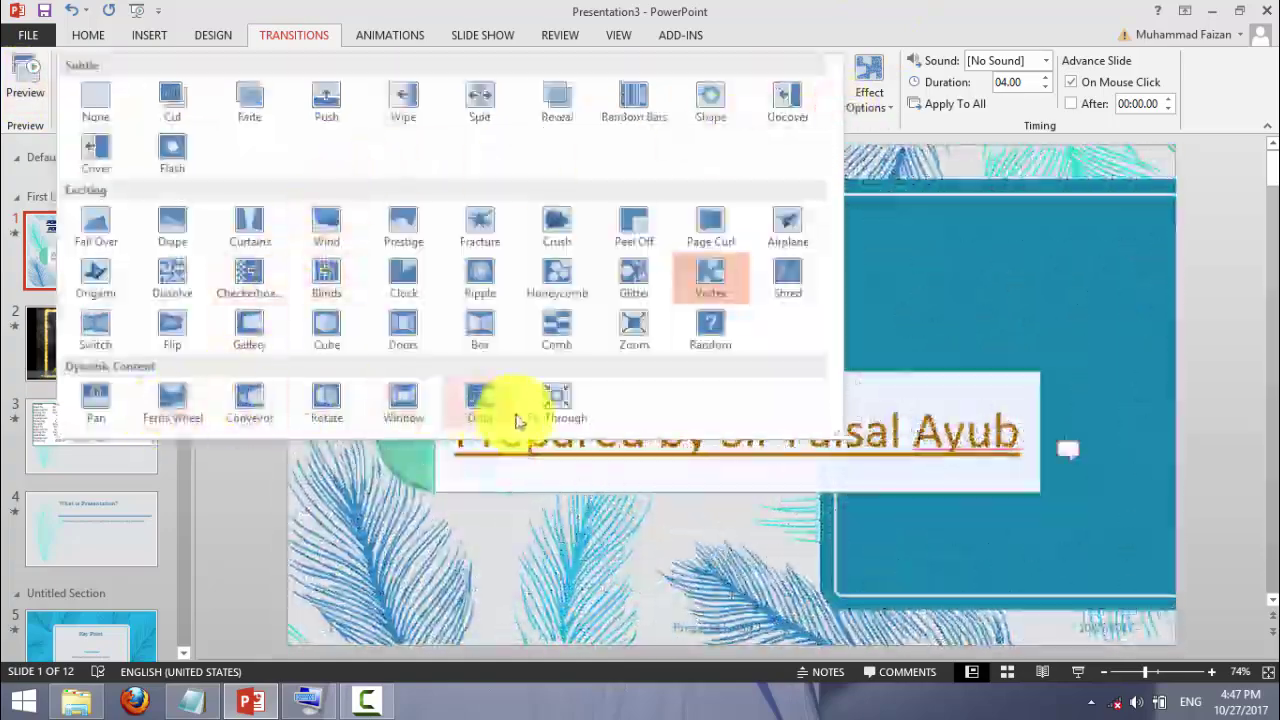
pyautogui.click(910, 246)
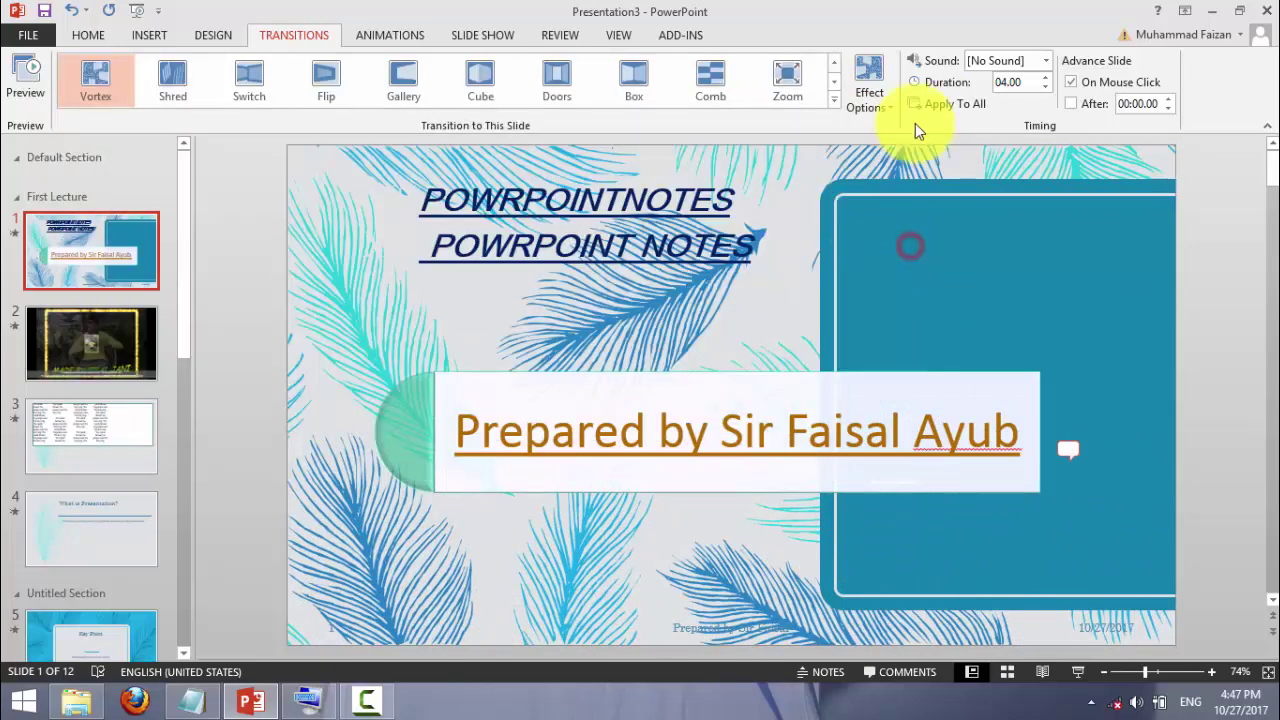
# - Try the Arrow sound, then set the title slide's transition sound to Coin and preview it
pyautogui.click(1030, 62)
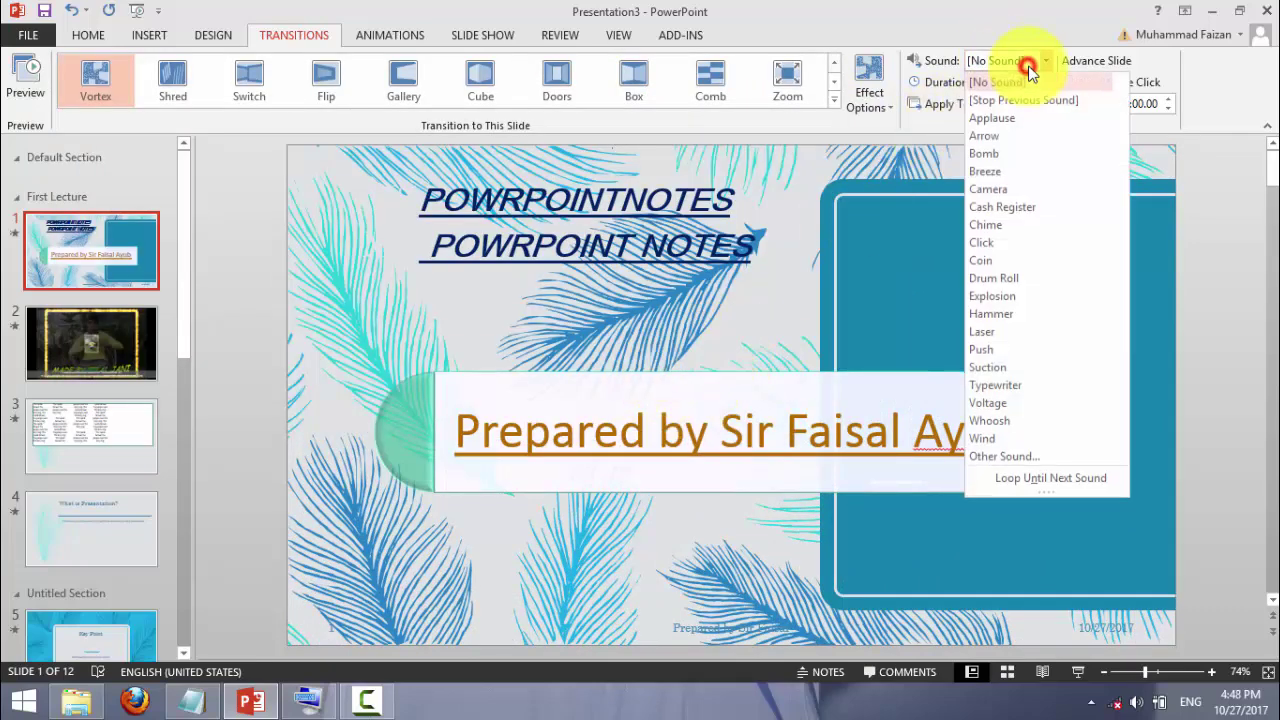
pyautogui.click(1025, 130)
pyautogui.click(1043, 62)
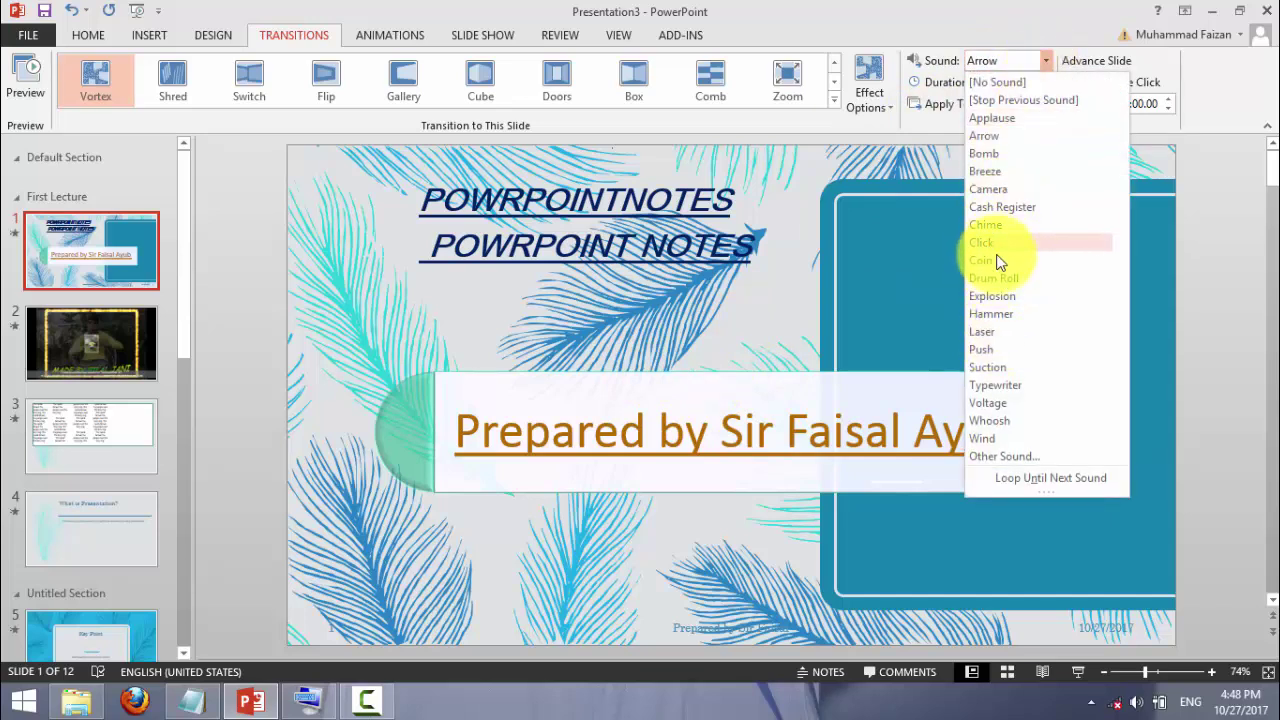
pyautogui.click(1000, 268)
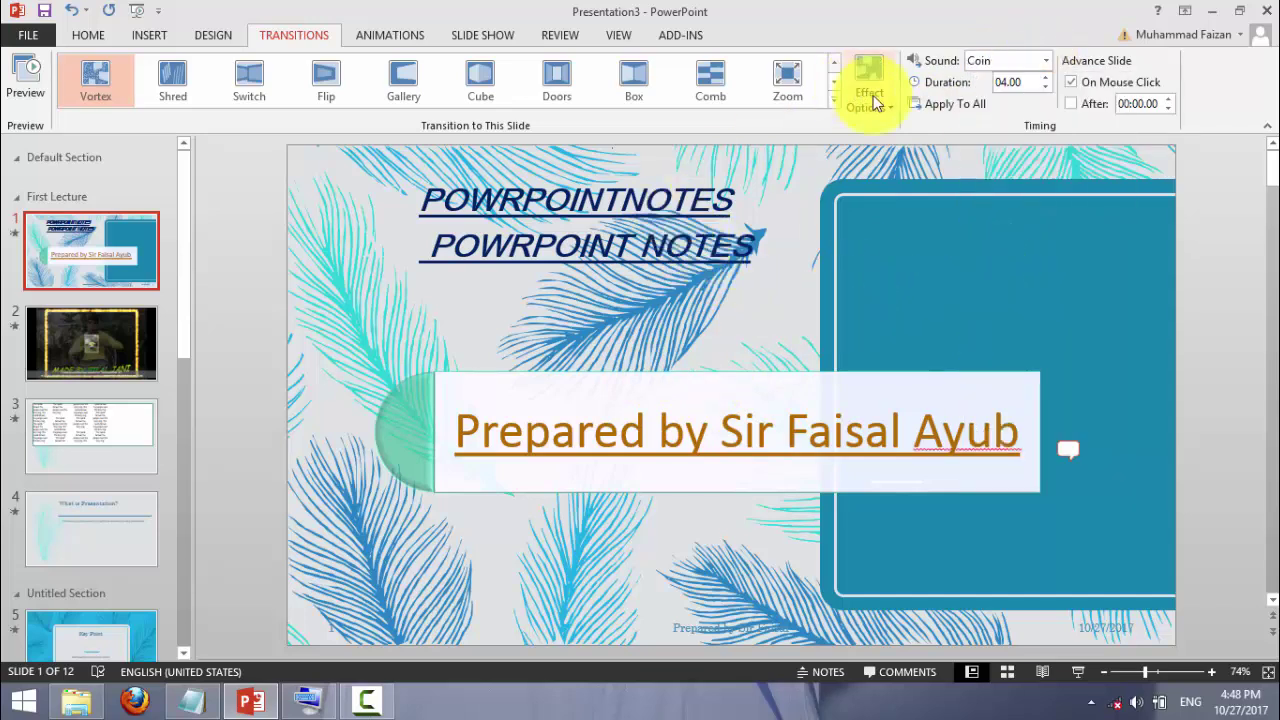
pyautogui.click(946, 104)
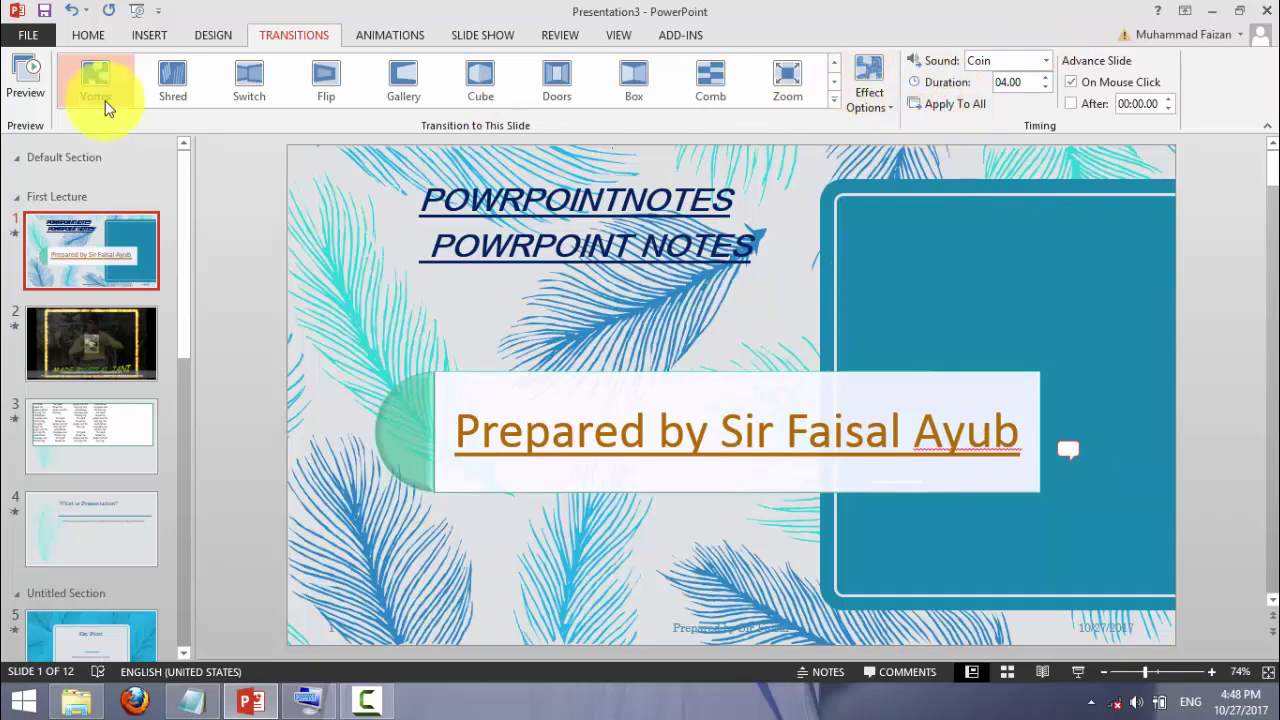
pyautogui.click(20, 83)
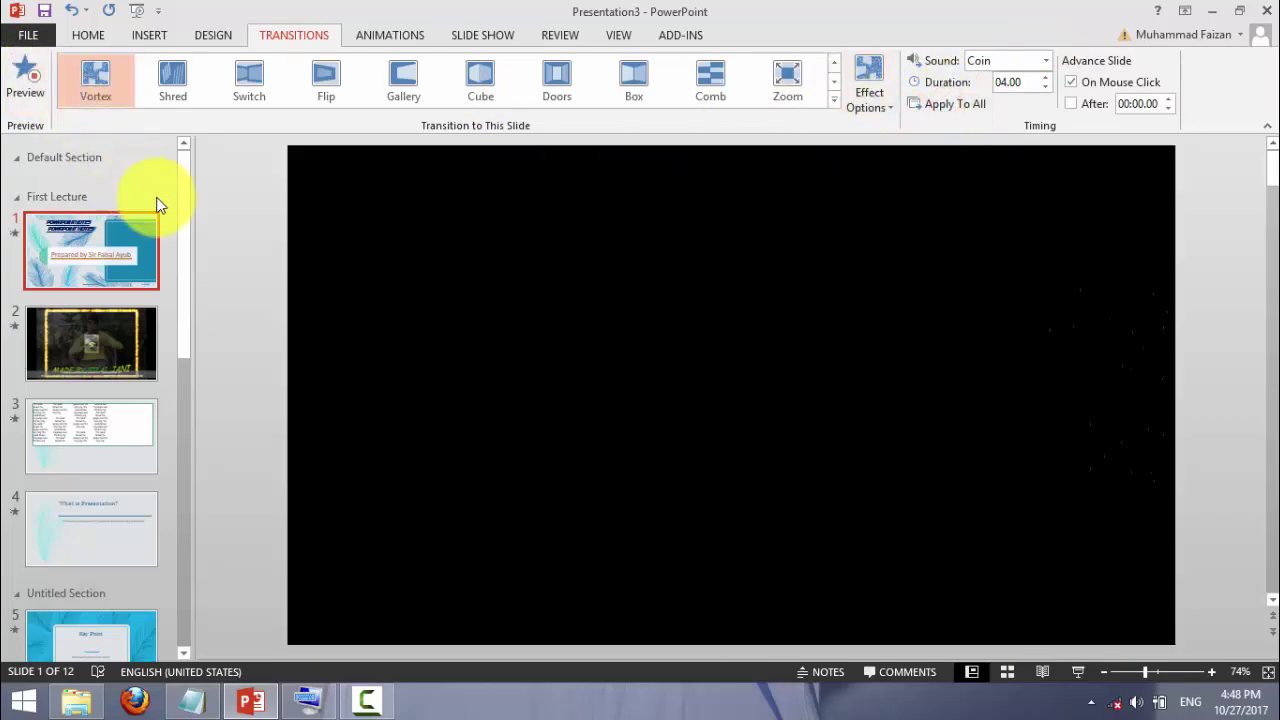
pyautogui.click(15, 68)
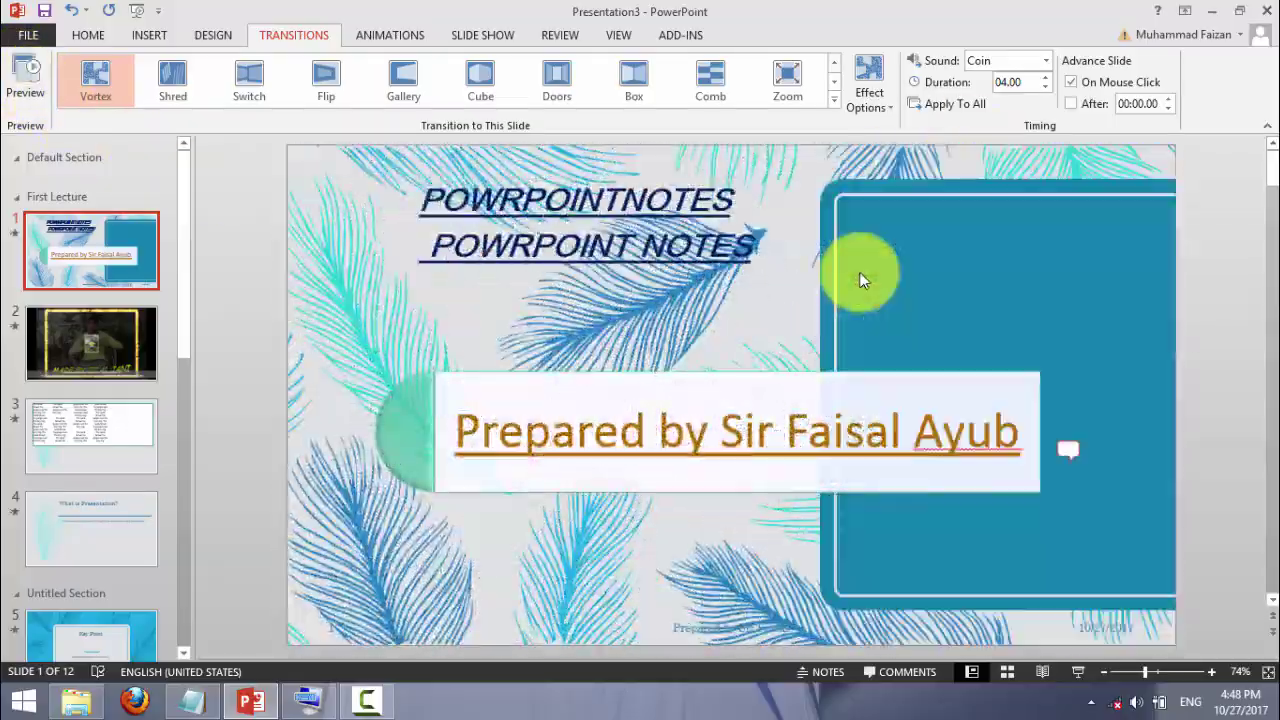
# - Run the slide show from the start and again from slide 1 to watch the title slide's Vortex transition
pyautogui.press('F5')
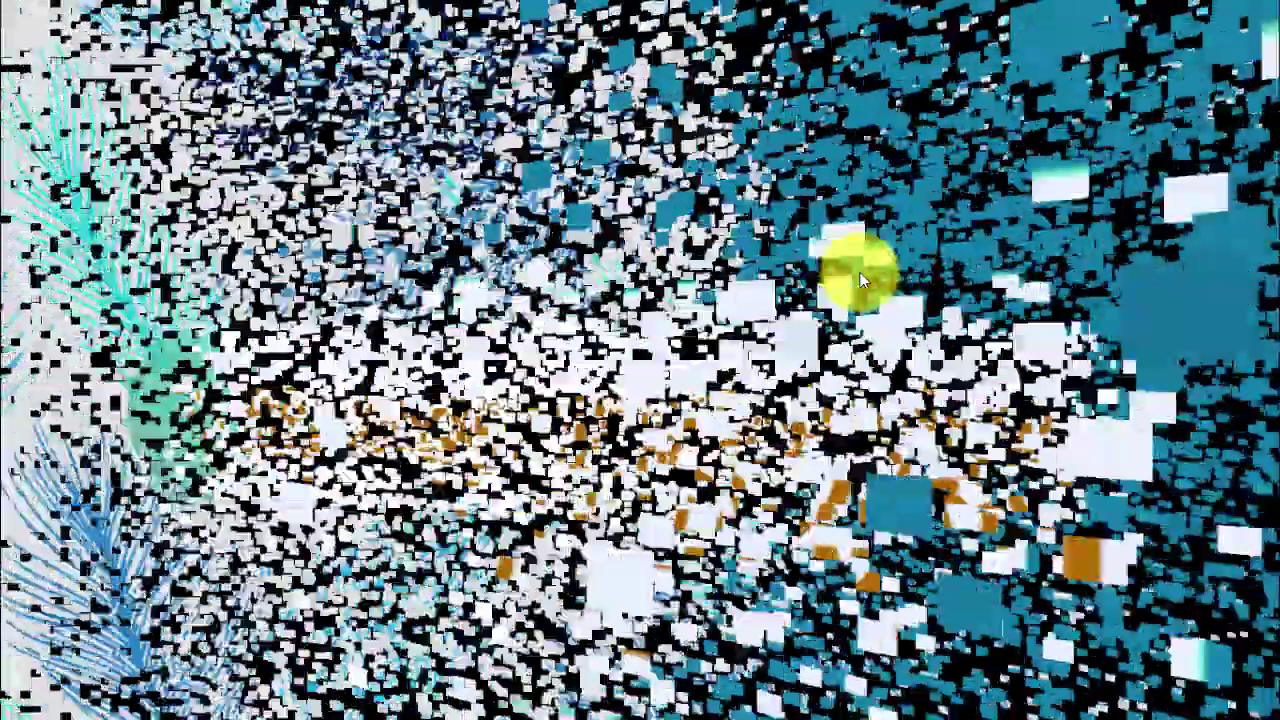
pyautogui.click(862, 272)
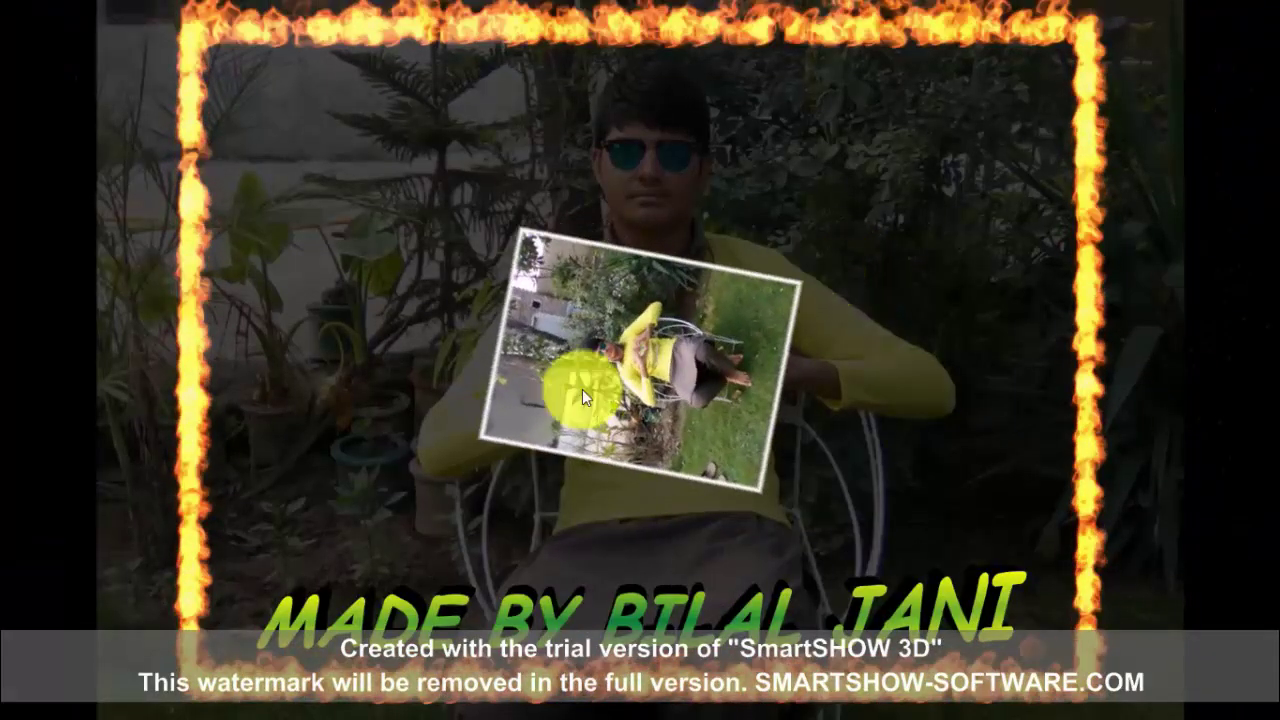
pyautogui.press('Escape')
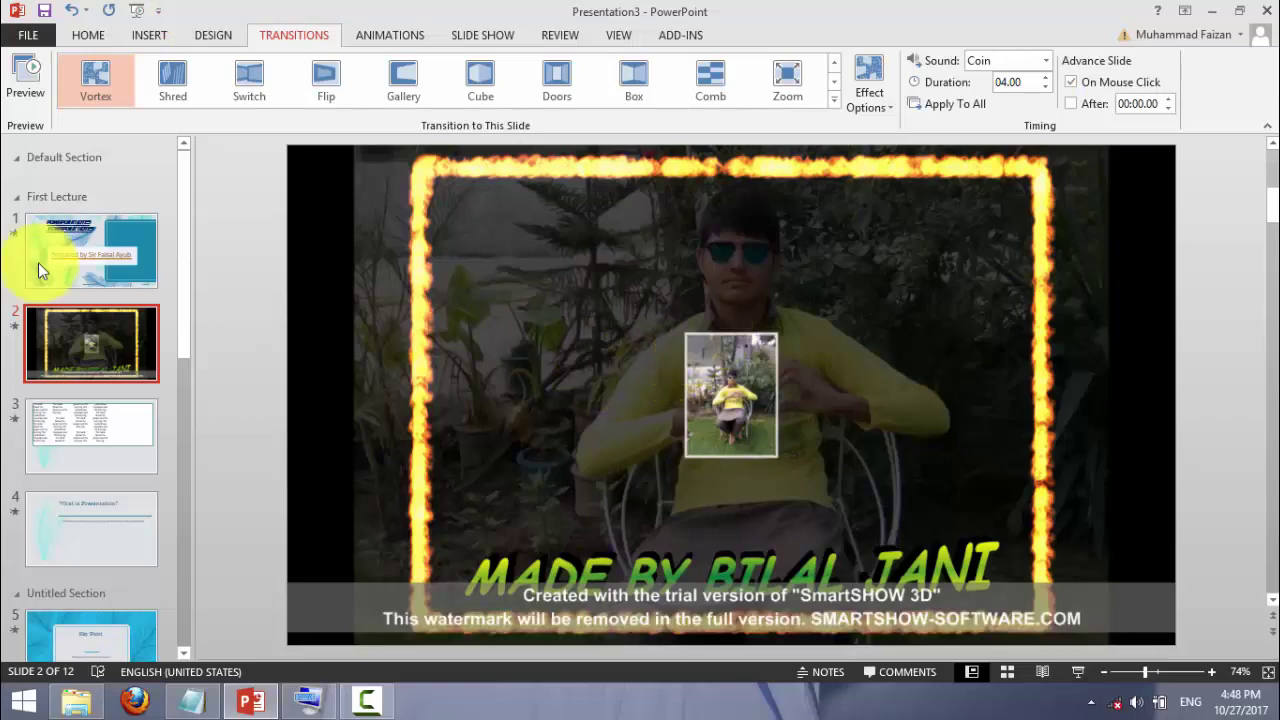
pyautogui.click(43, 248)
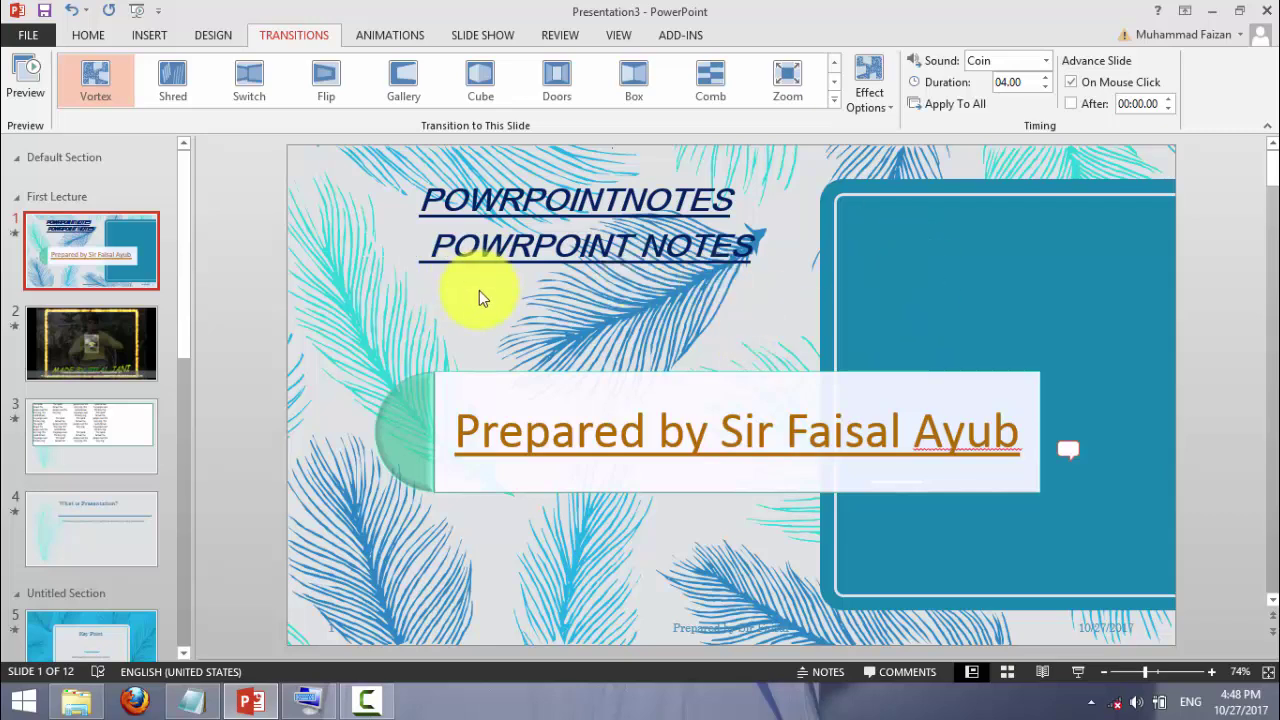
pyautogui.press('F5')
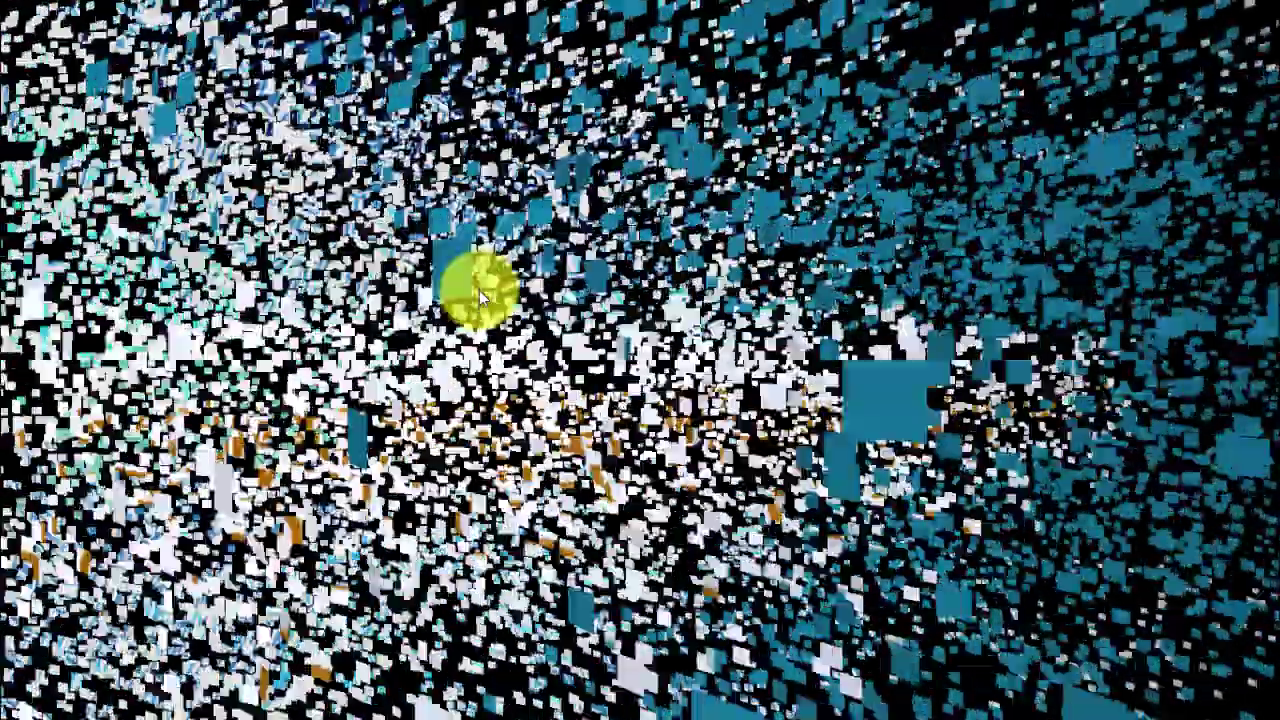
pyautogui.press('Escape')
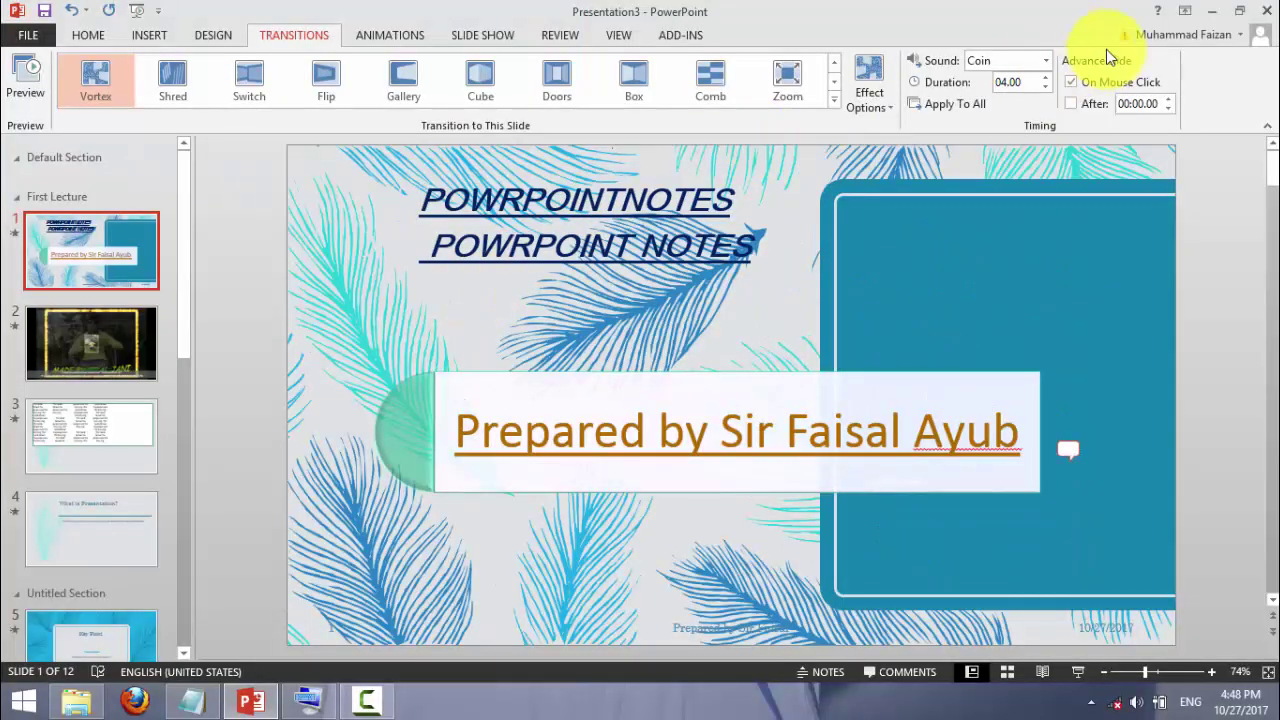
# - Raise the title slide's Vortex transition duration to 07.25 and watch it in the slide show
pyautogui.click(1043, 77)
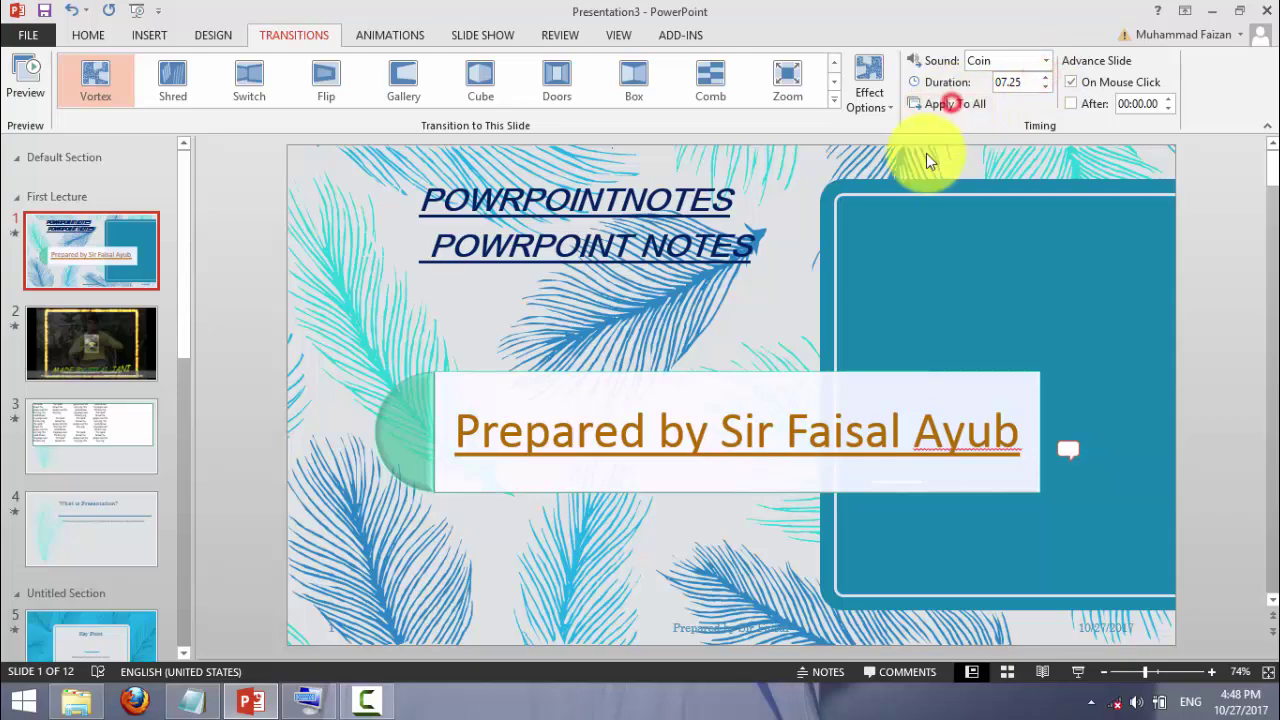
pyautogui.press('F5')
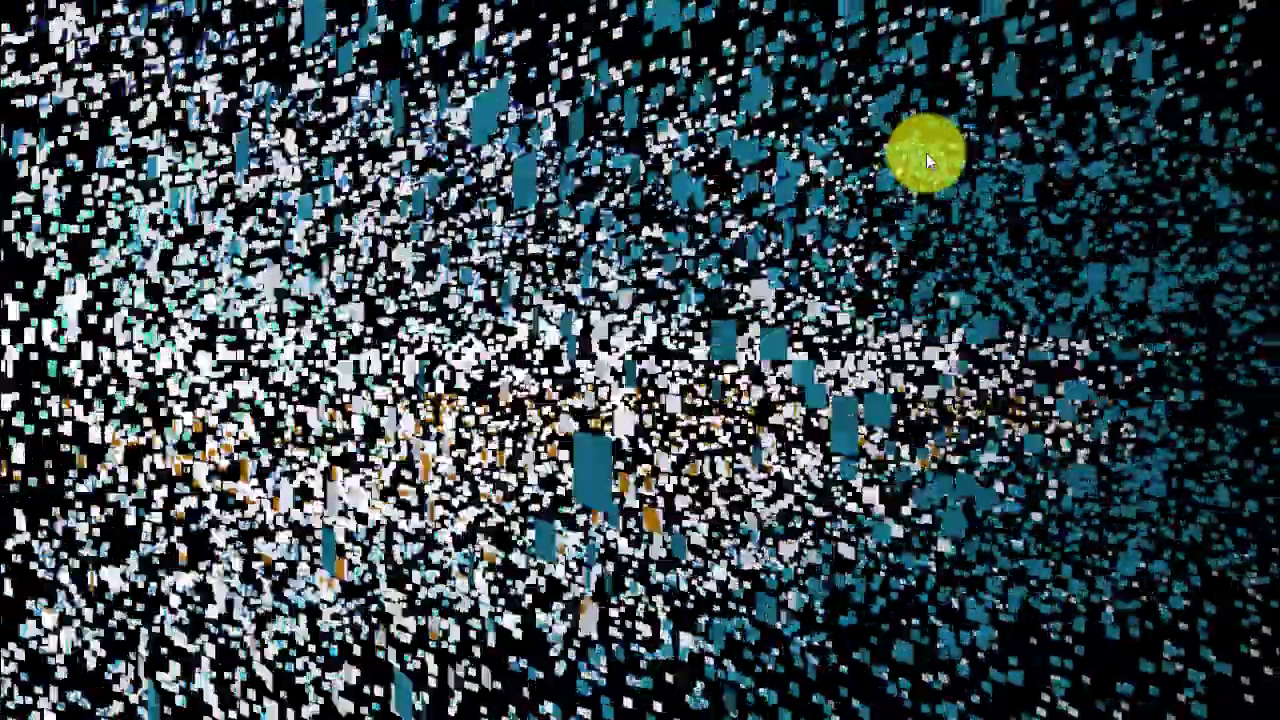
pyautogui.press('Escape')
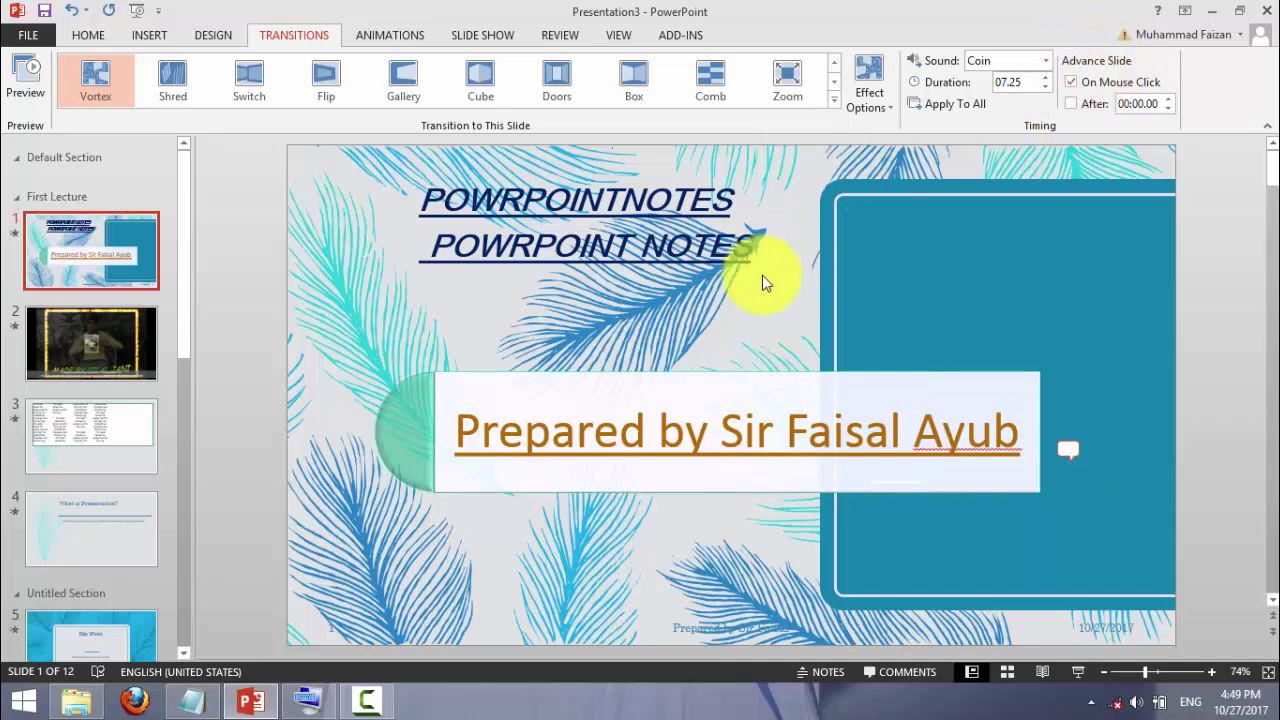
pyautogui.press('F5')
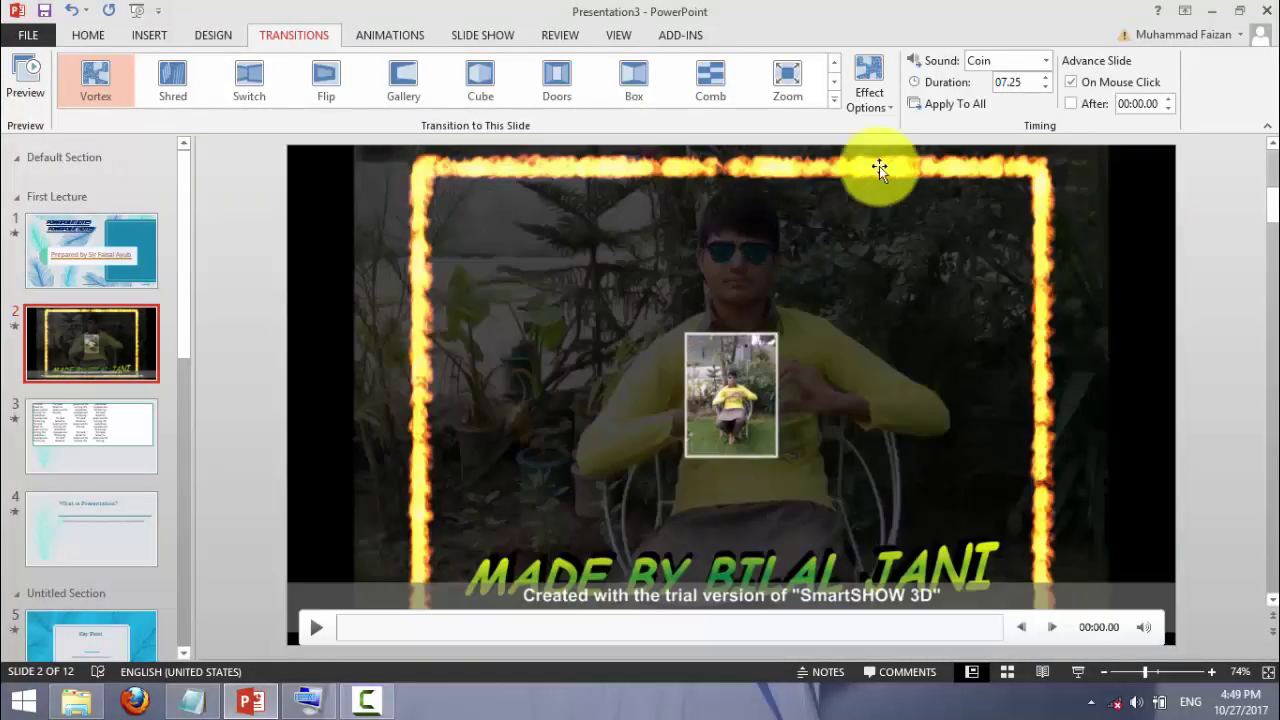
# - Select the title slide and play the presentation with its 00:04.00 auto-advance
pyautogui.click(38, 230)
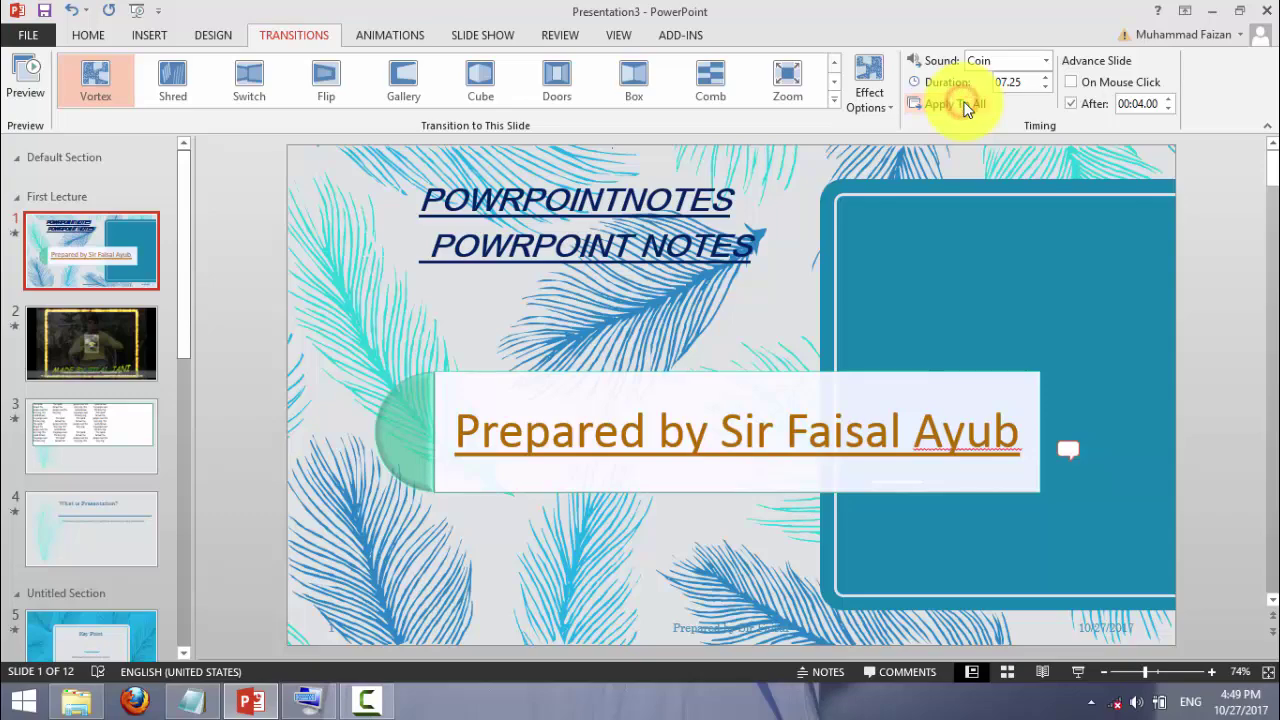
pyautogui.press('F5')
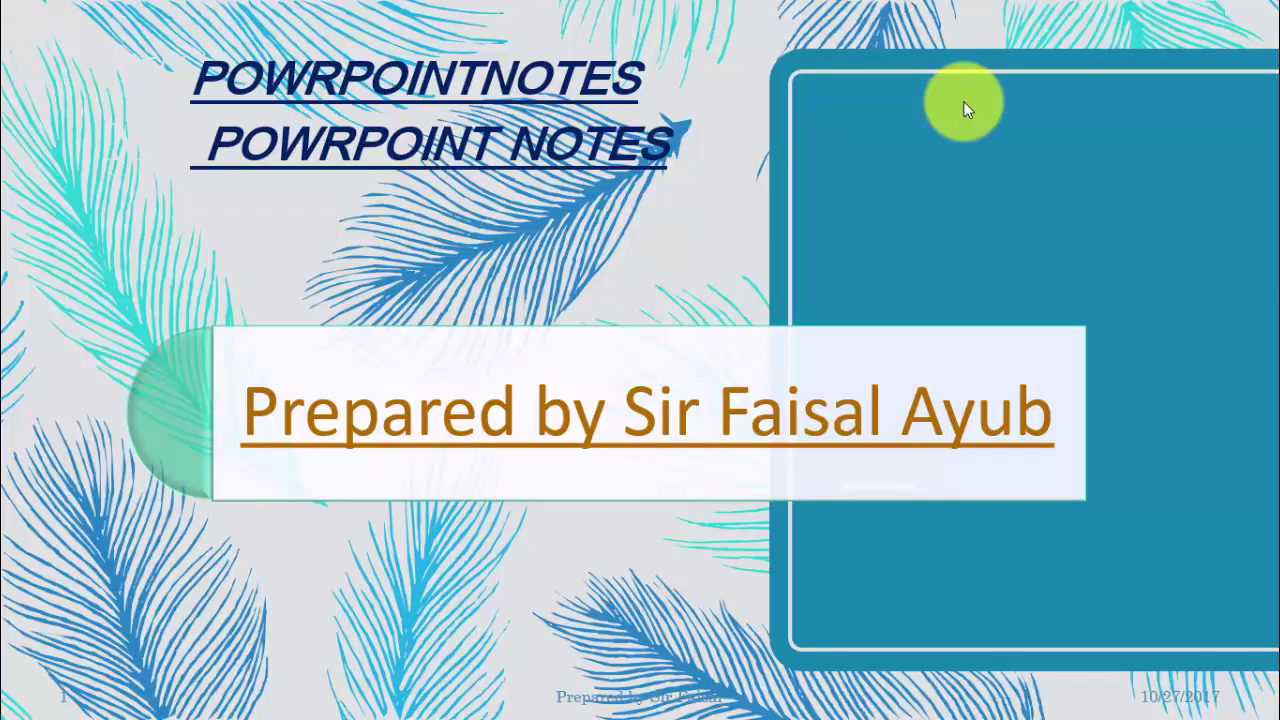
# - Advance through slides 2 and 3 in the slide show to watch their Vortex transitions
pyautogui.click(966, 108)
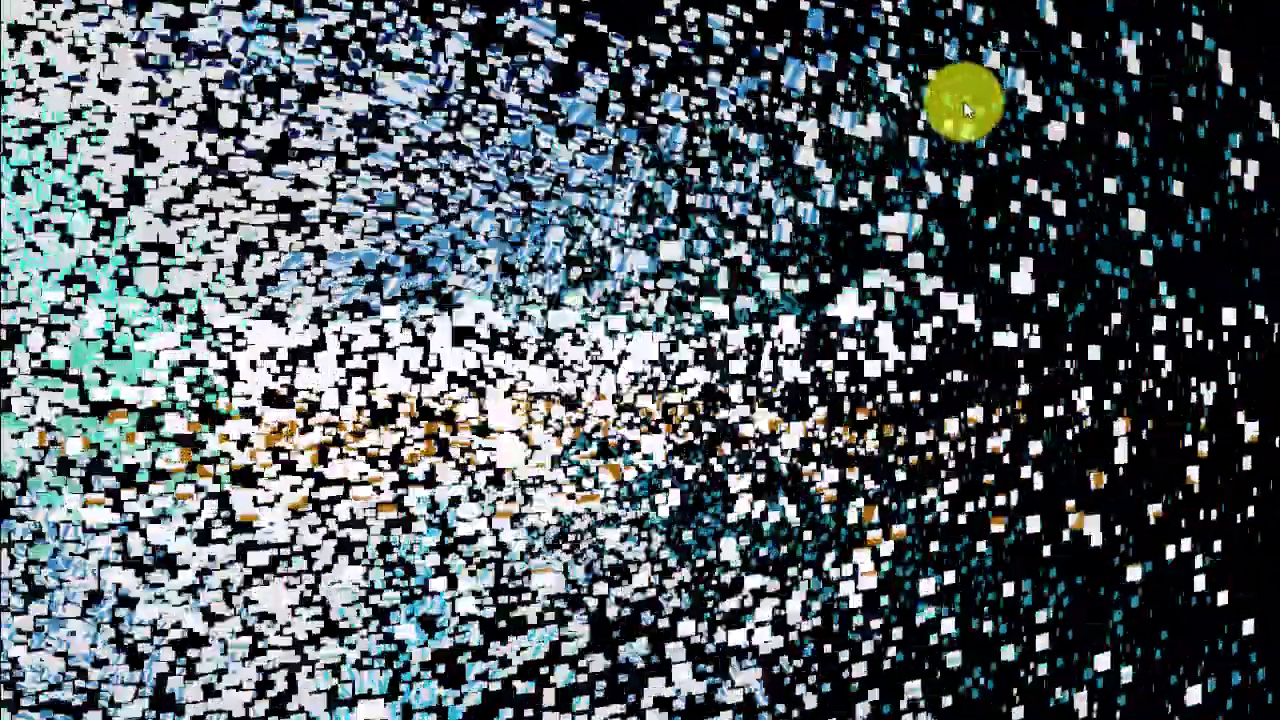
pyautogui.click(963, 101)
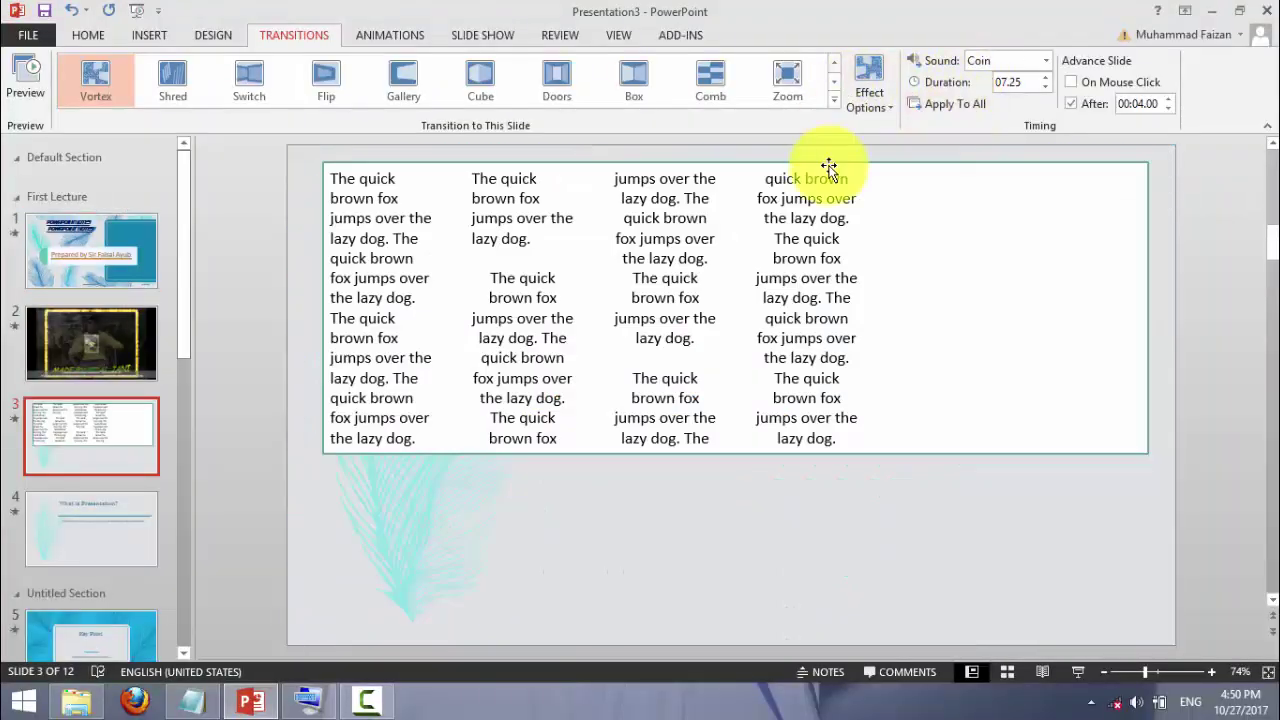
# - Switch slide 3 from 4-second auto-advance to On Mouse Click, then return to the title slide
pyautogui.click(1070, 104)
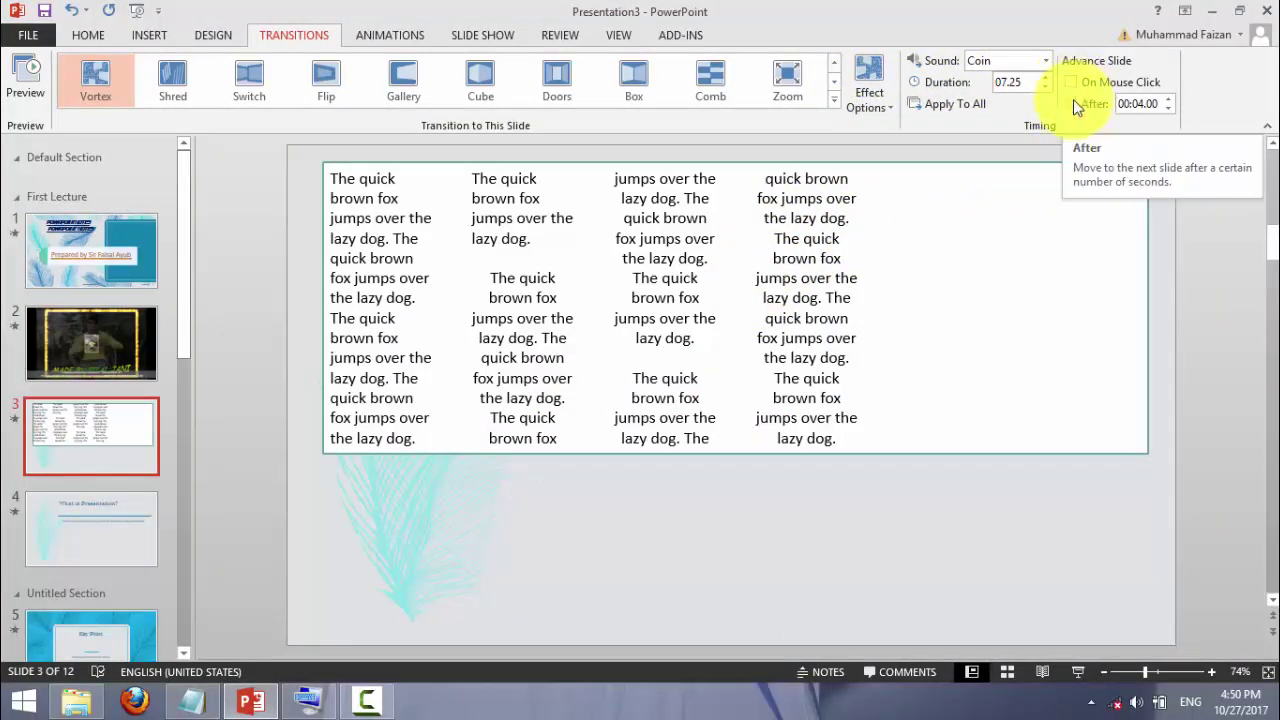
pyautogui.click(1070, 83)
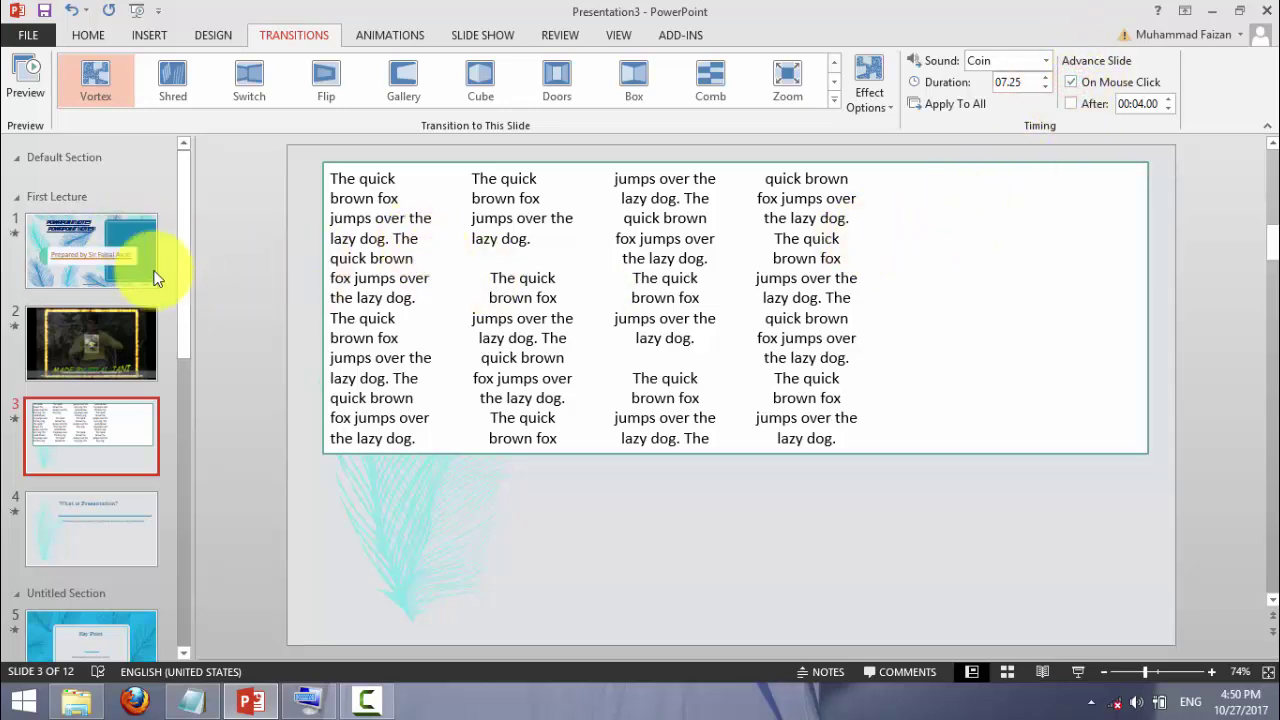
pyautogui.click(78, 245)
pyautogui.click(478, 248)
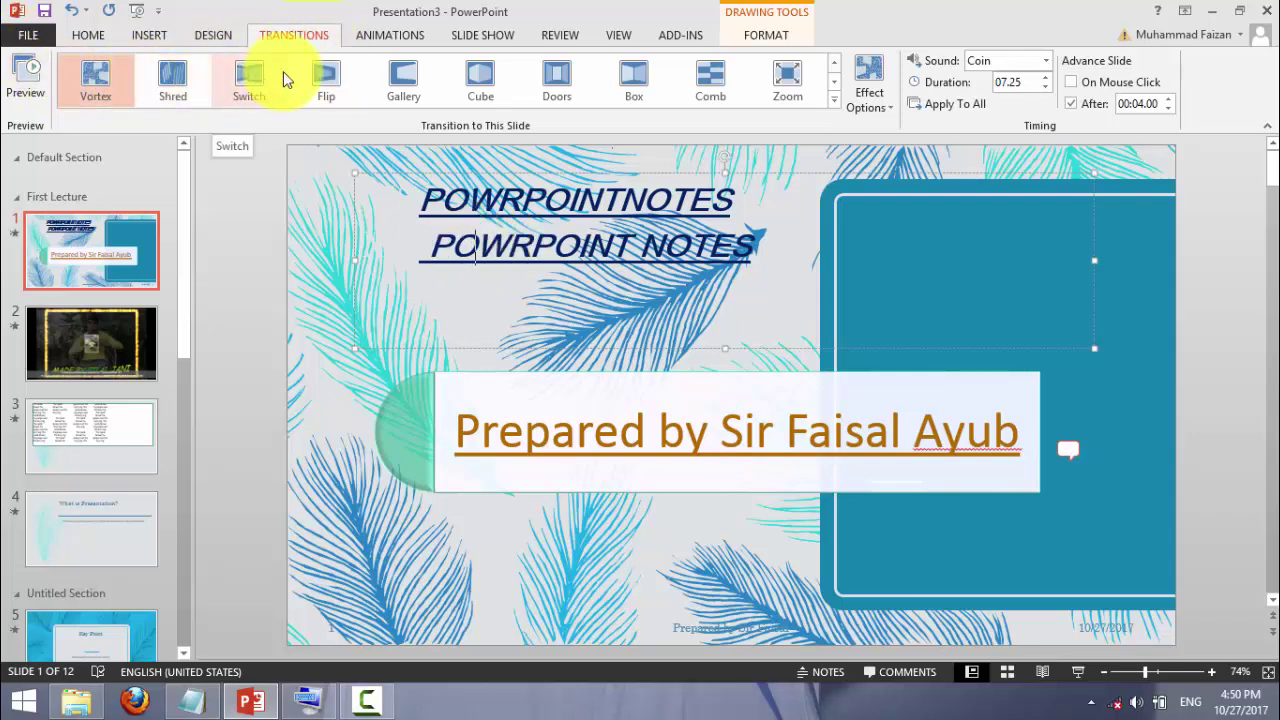
# - Delete the video slide from the deck so the text-column slide becomes slide 2
pyautogui.click(490, 271)
pyautogui.click(510, 400)
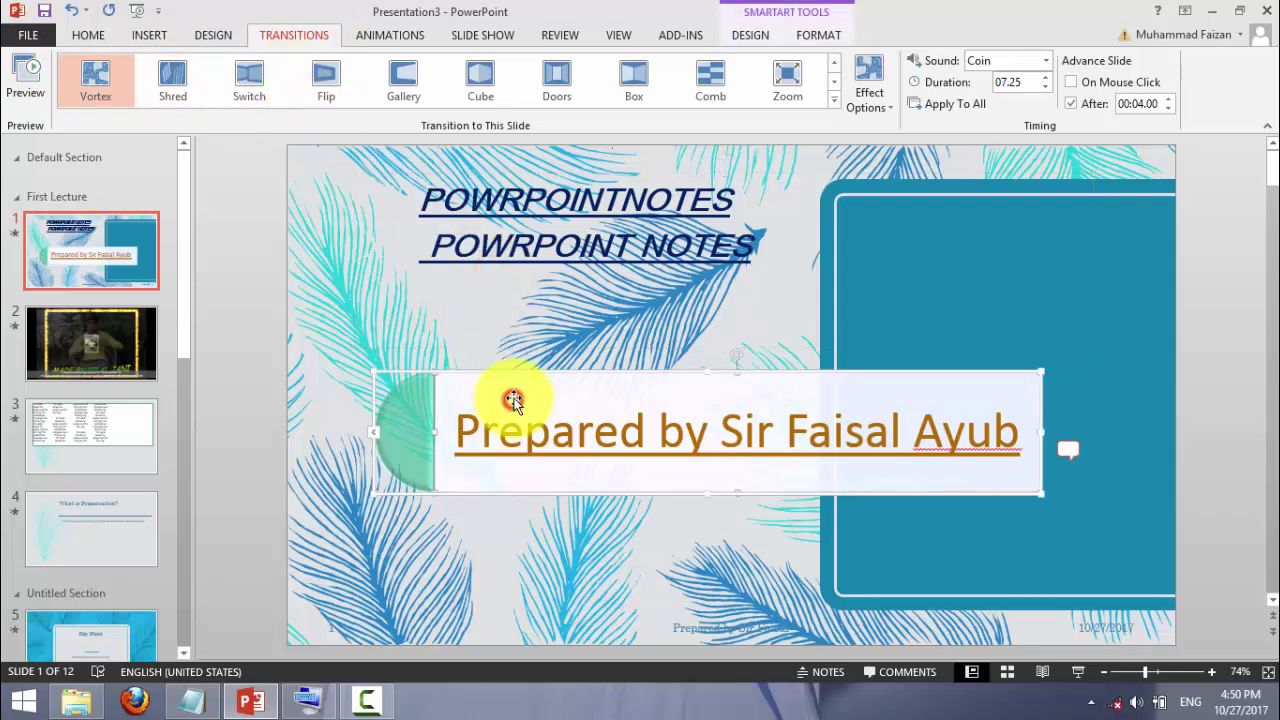
pyautogui.click(524, 347)
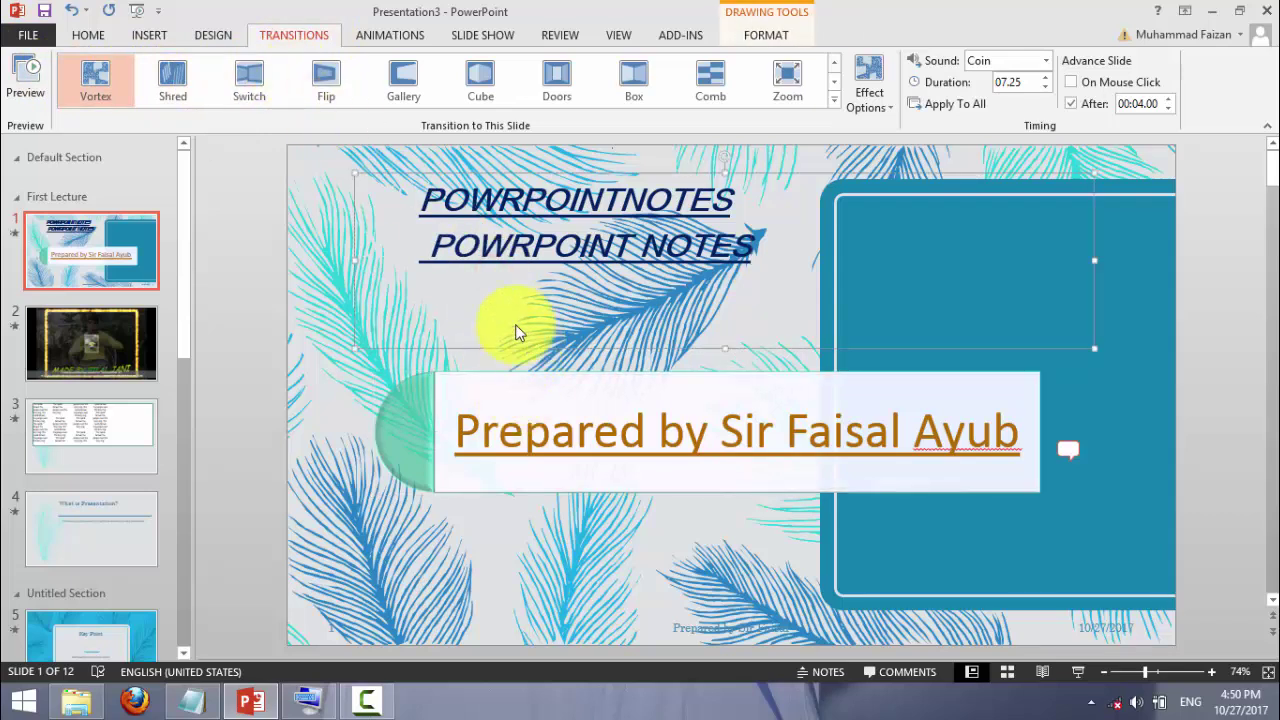
pyautogui.rightClick(126, 334)
pyautogui.click(158, 480)
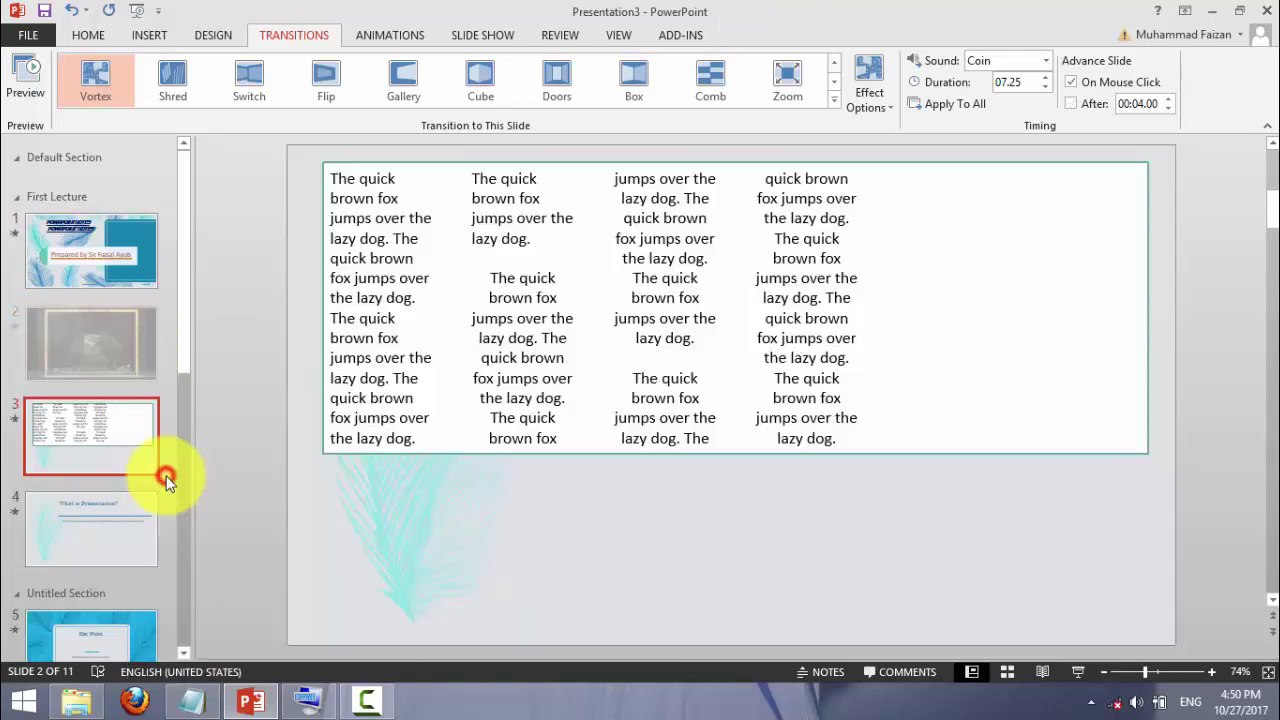
# - Review the remaining slides and return to the title slide with the Animations tab showing
pyautogui.click(88, 344)
pyautogui.click(97, 405)
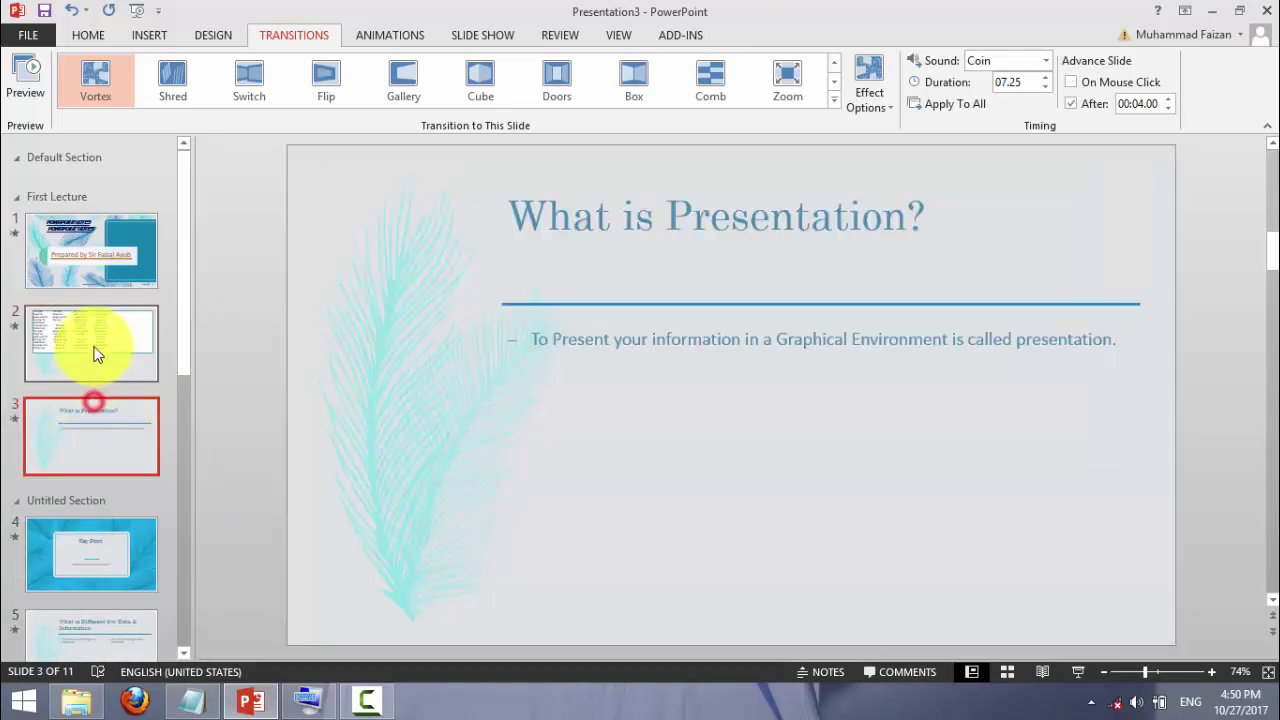
pyautogui.click(94, 340)
pyautogui.click(87, 266)
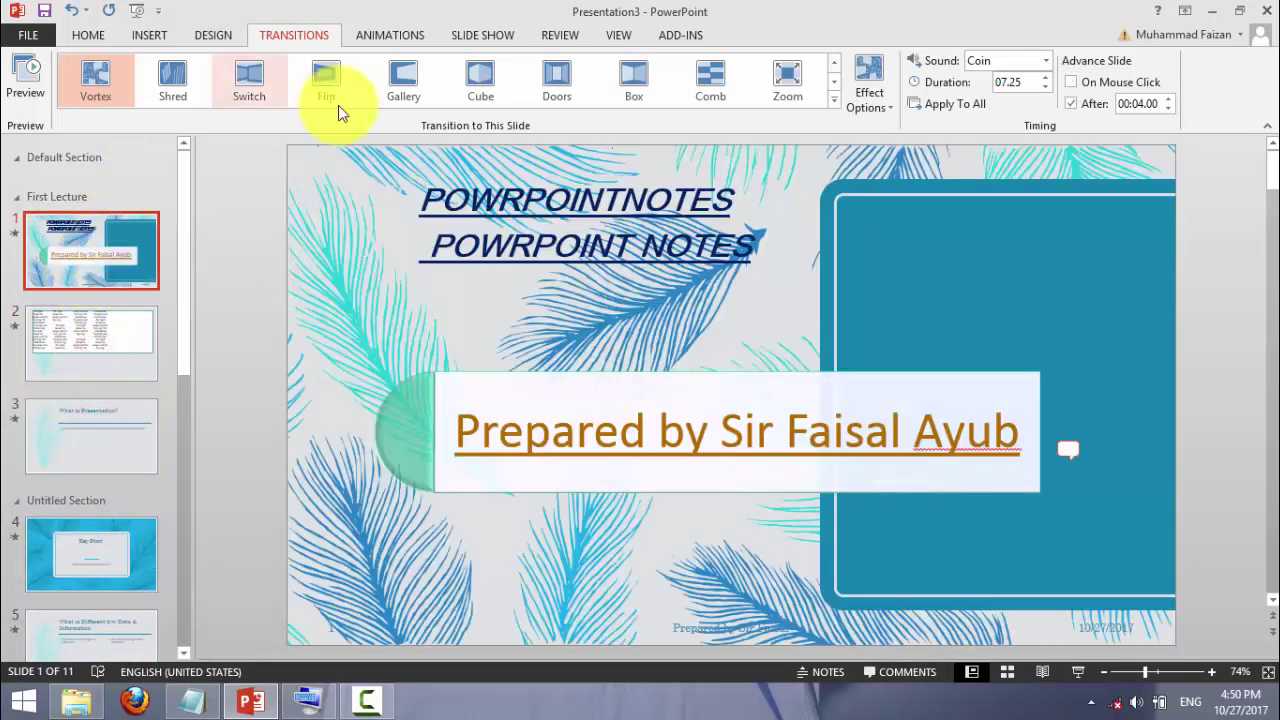
pyautogui.click(375, 35)
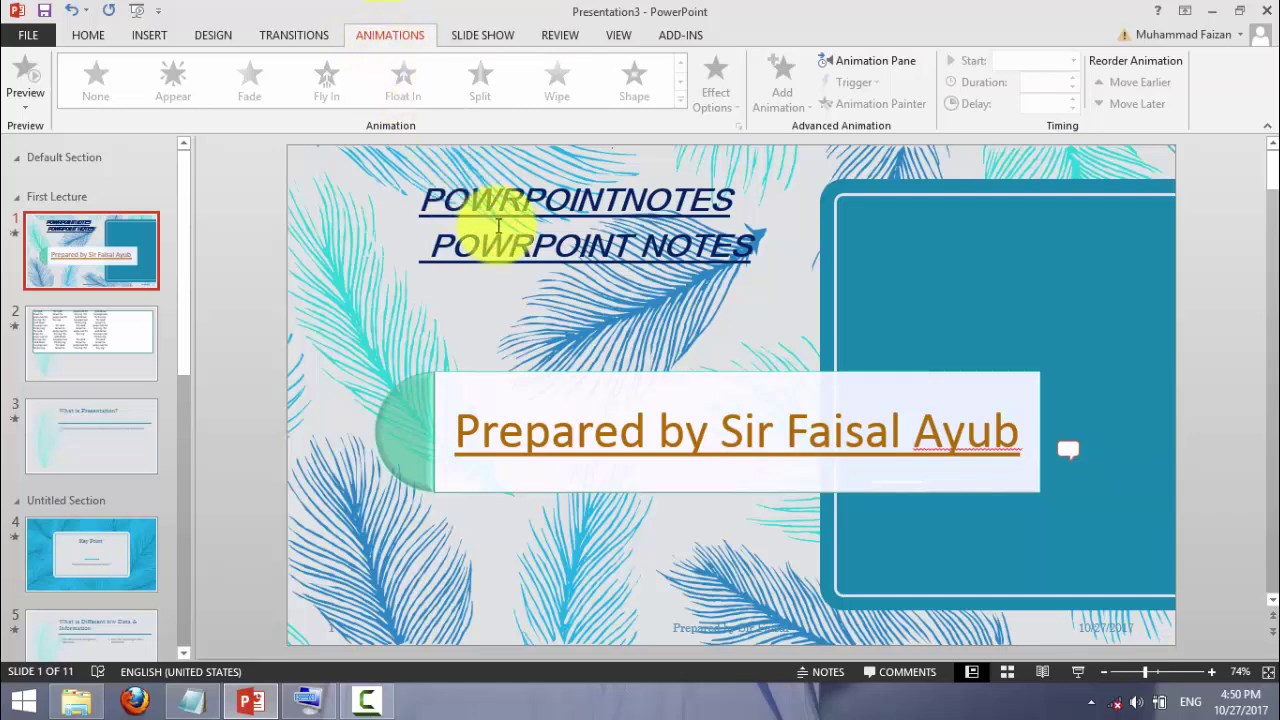
# - Delete the title's second line 'POWRPOINT NOTES' and shrink the box to one line
pyautogui.click(496, 225)
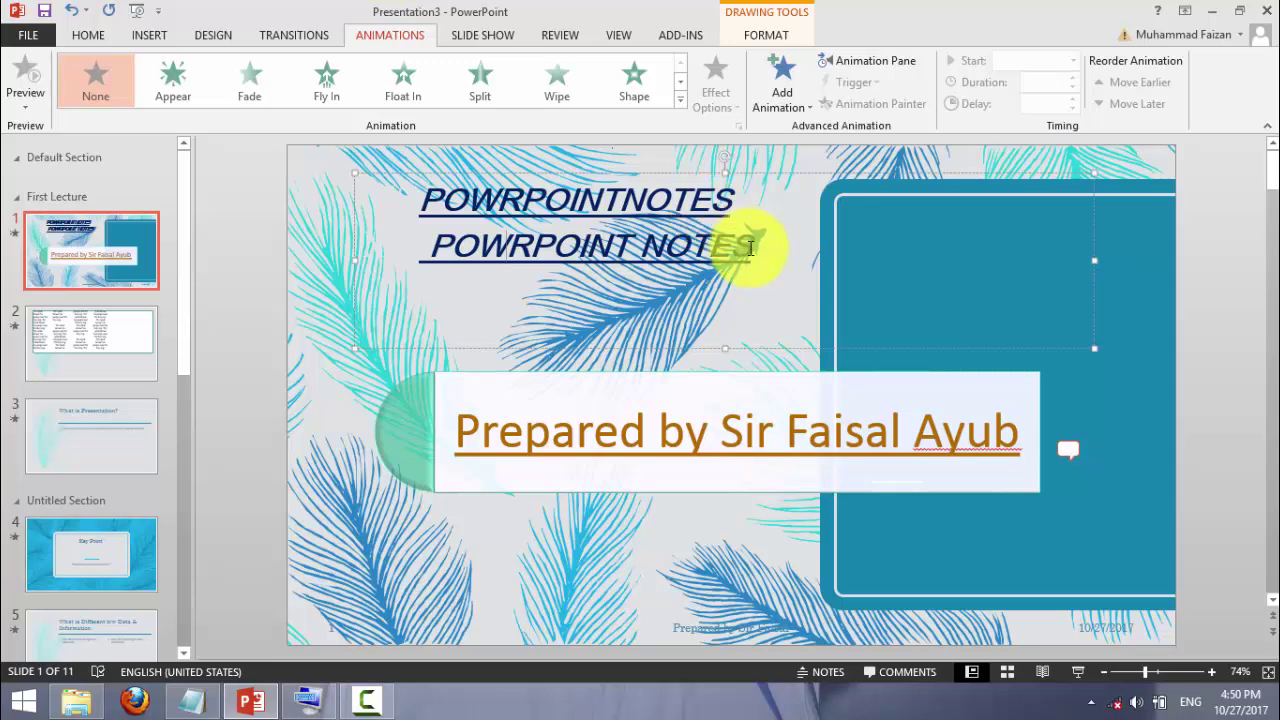
pyautogui.moveTo(755, 248); pyautogui.dragTo(425, 250)
pyautogui.press('Delete')
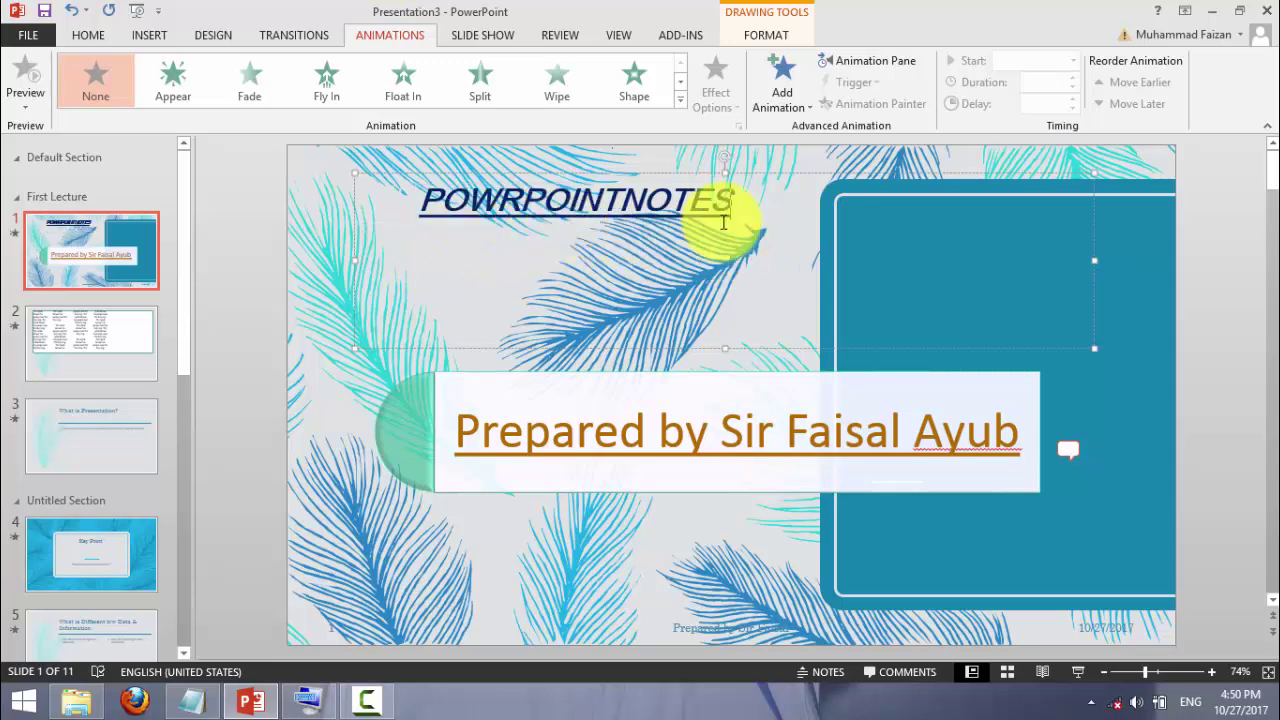
pyautogui.moveTo(724, 349); pyautogui.dragTo(724, 287)
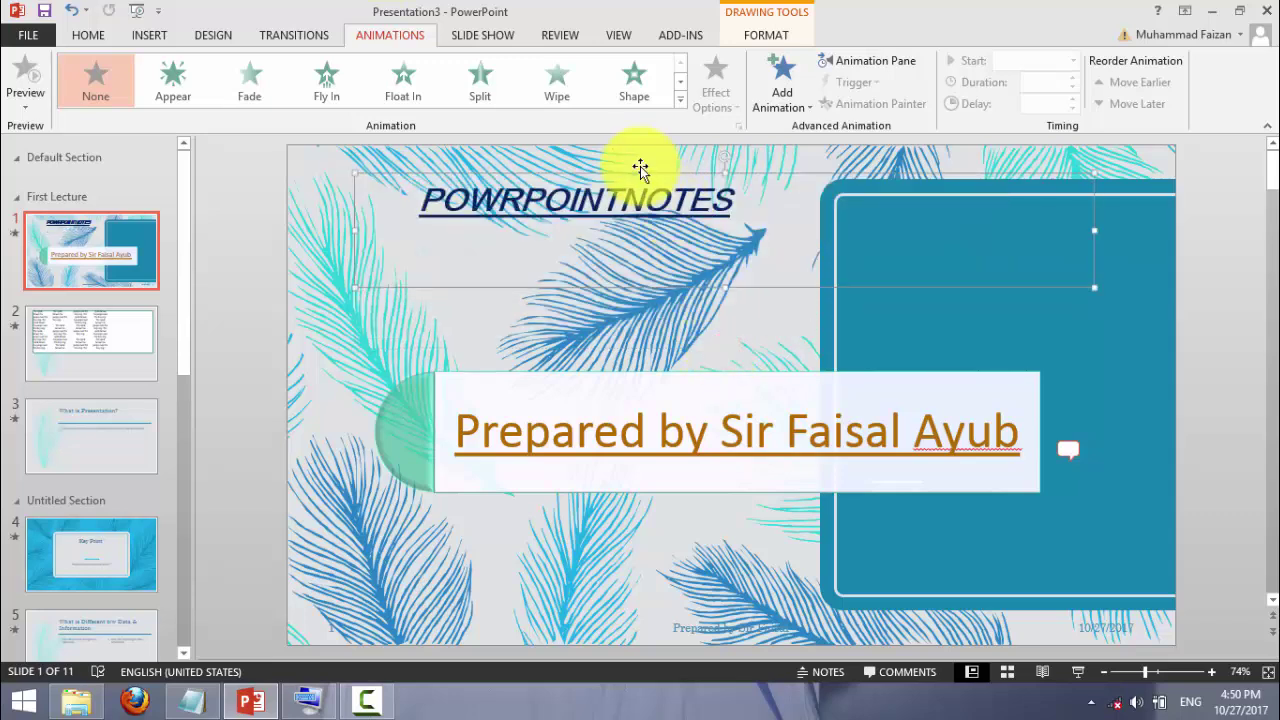
# - Enlarge the title to 48 pt, left-align it, and move it further left
pyautogui.click(641, 199)
pyautogui.click(88, 32)
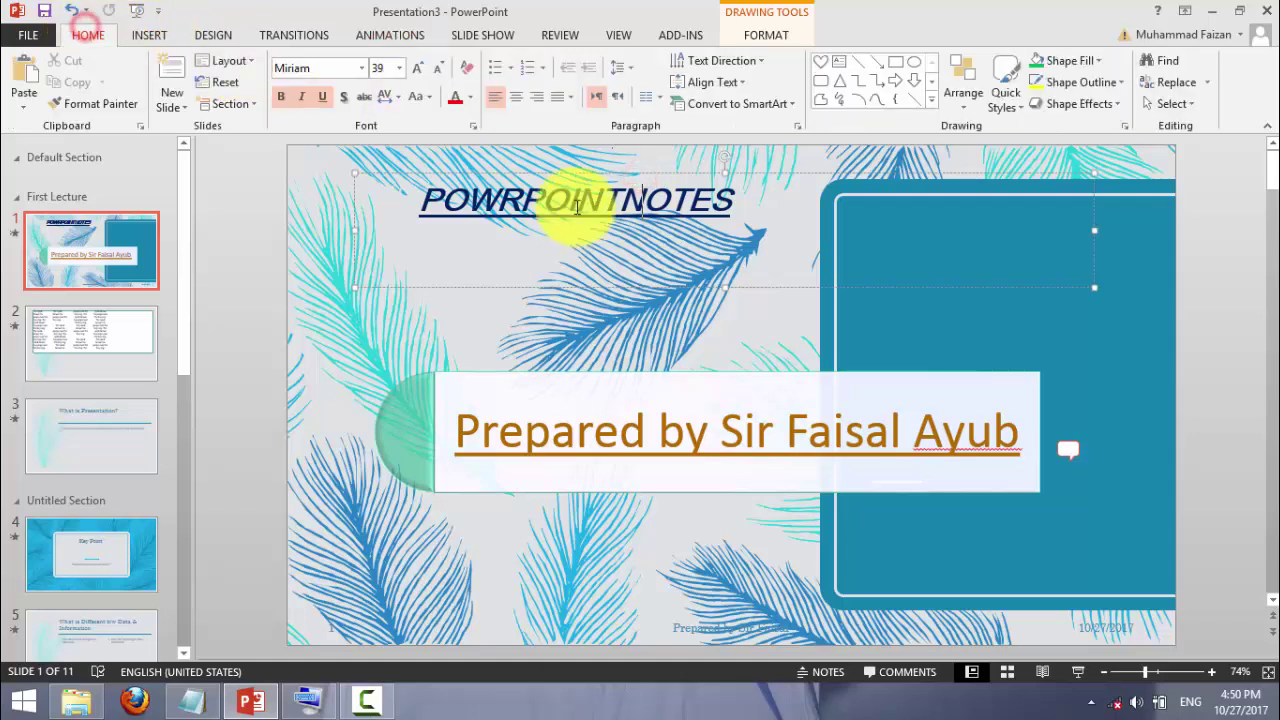
pyautogui.click(417, 68)
pyautogui.click(417, 68)
pyautogui.click(417, 68)
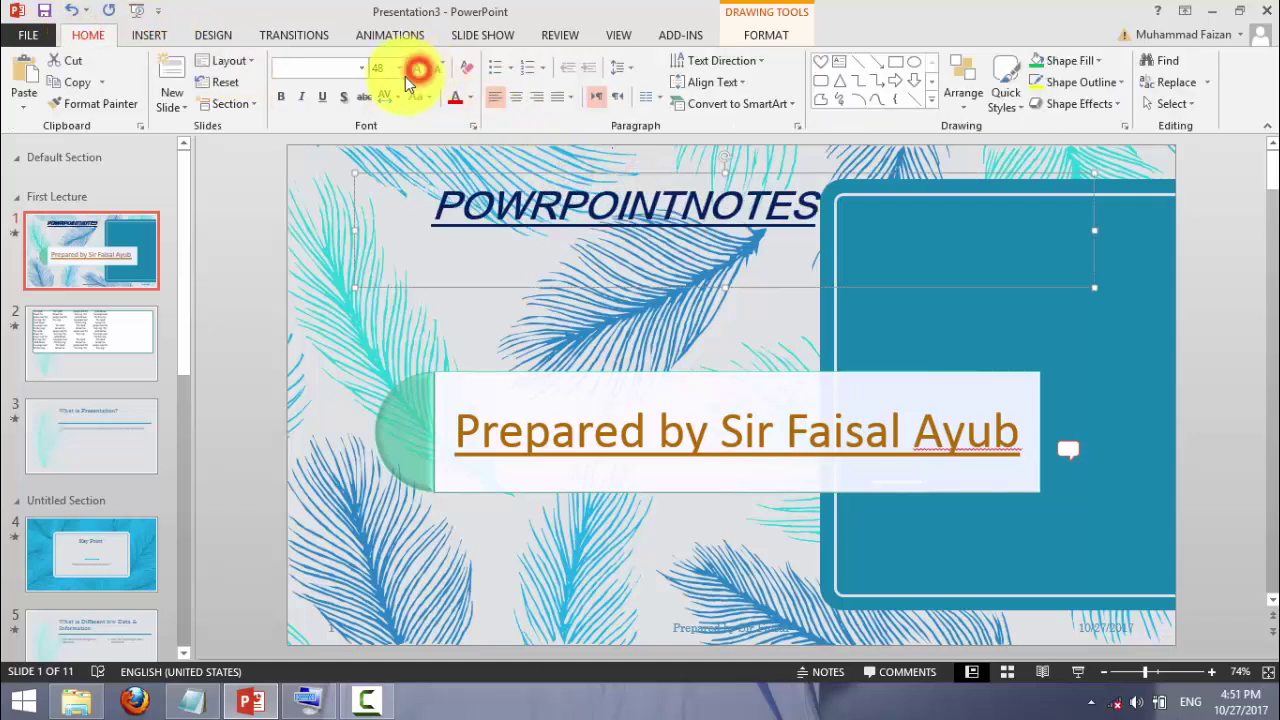
pyautogui.click(498, 97)
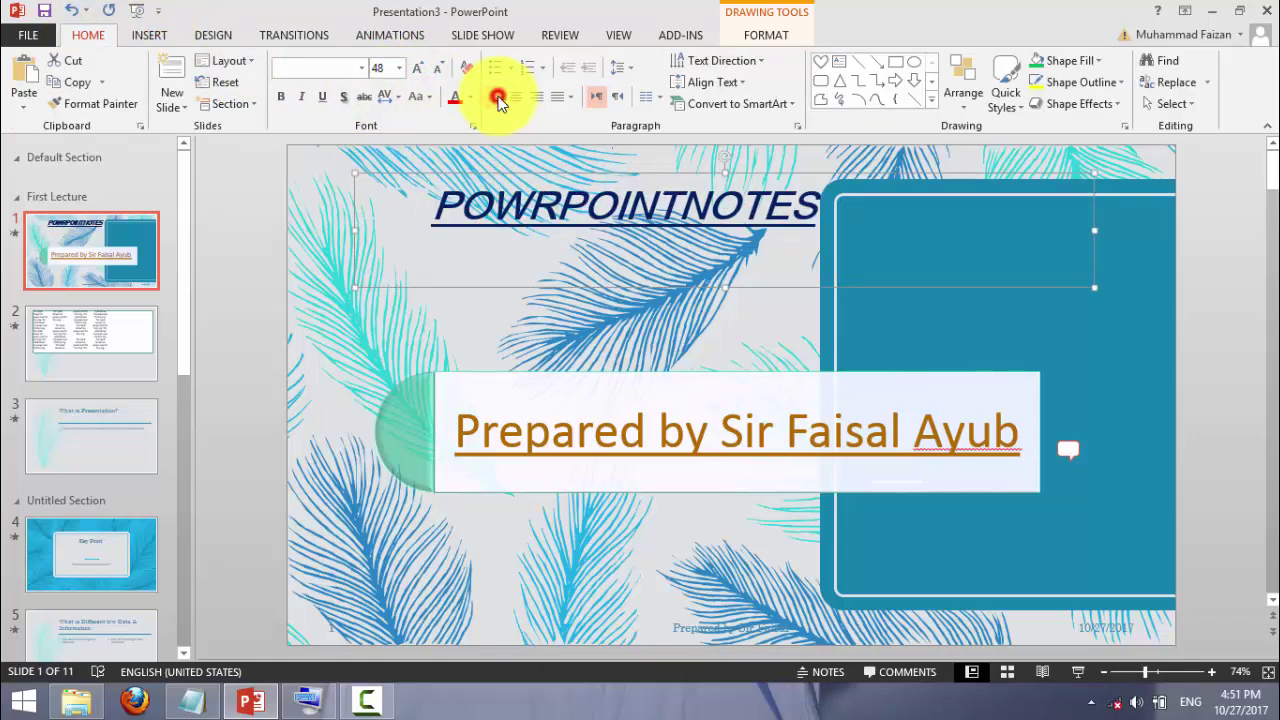
pyautogui.moveTo(464, 175); pyautogui.dragTo(377, 167)
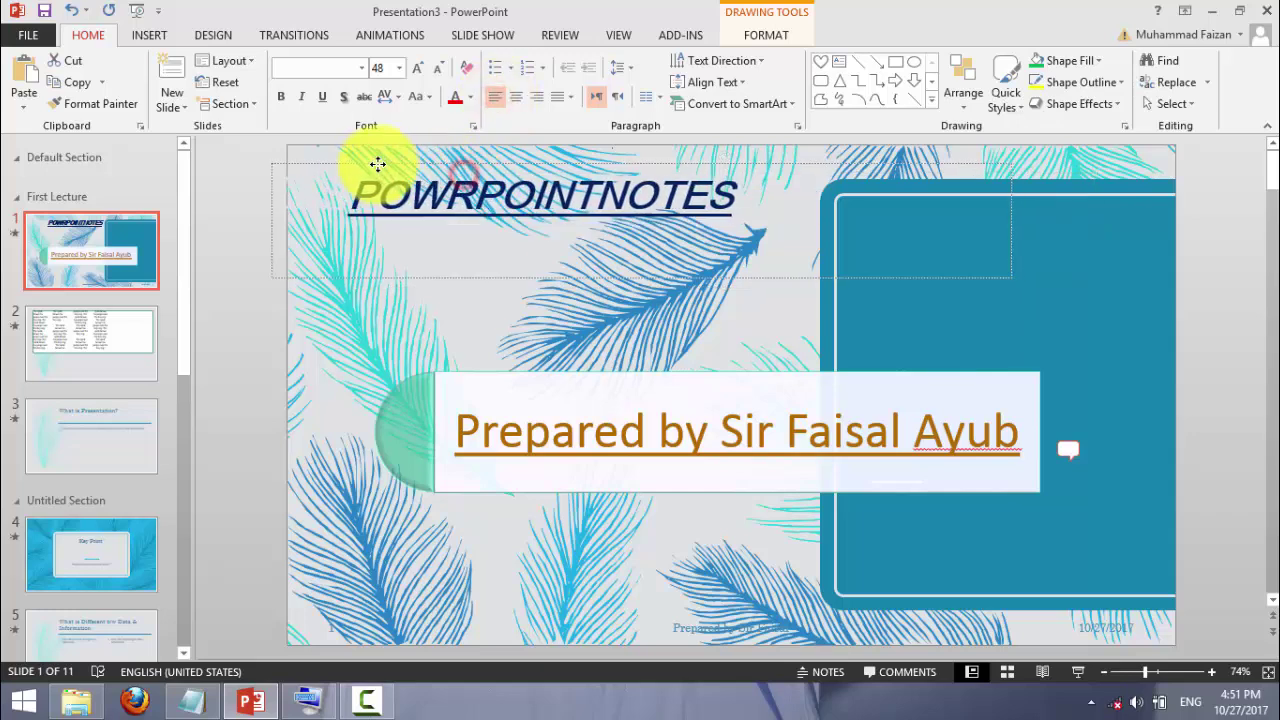
# - Start a new blank presentation, Presentation6, with Ctrl+N
pyautogui.click(542, 300)
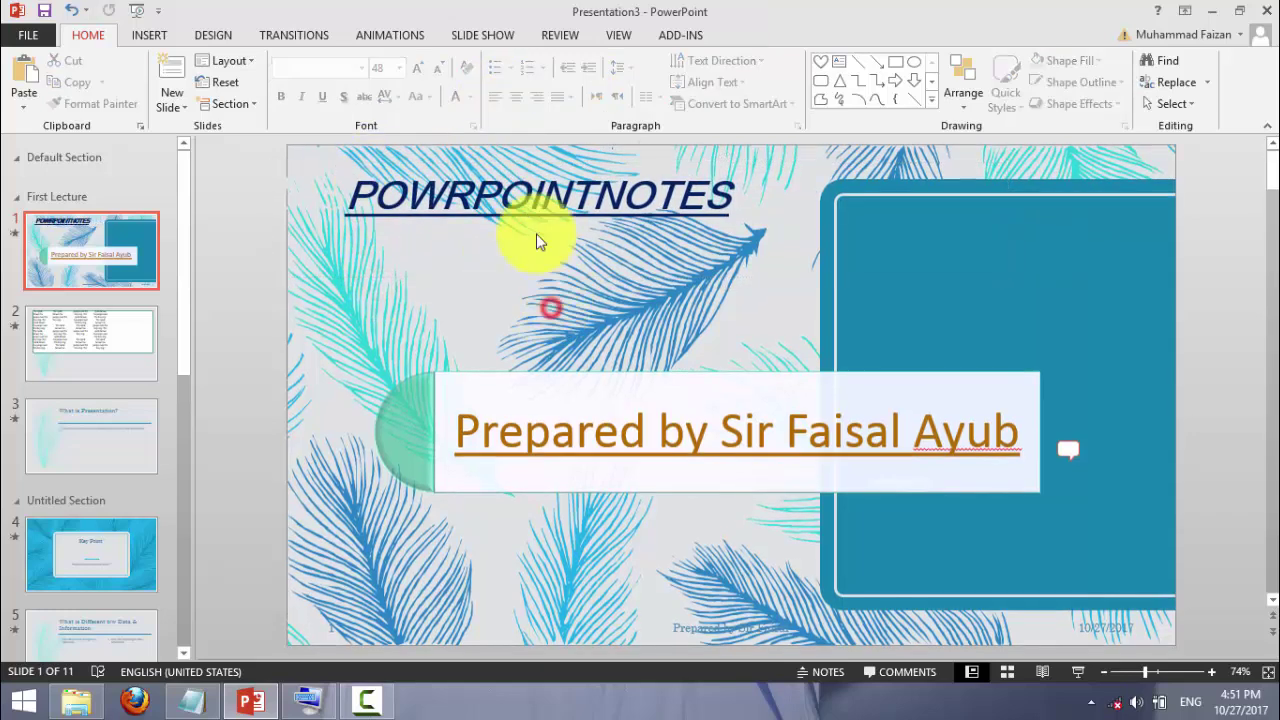
pyautogui.click(506, 160)
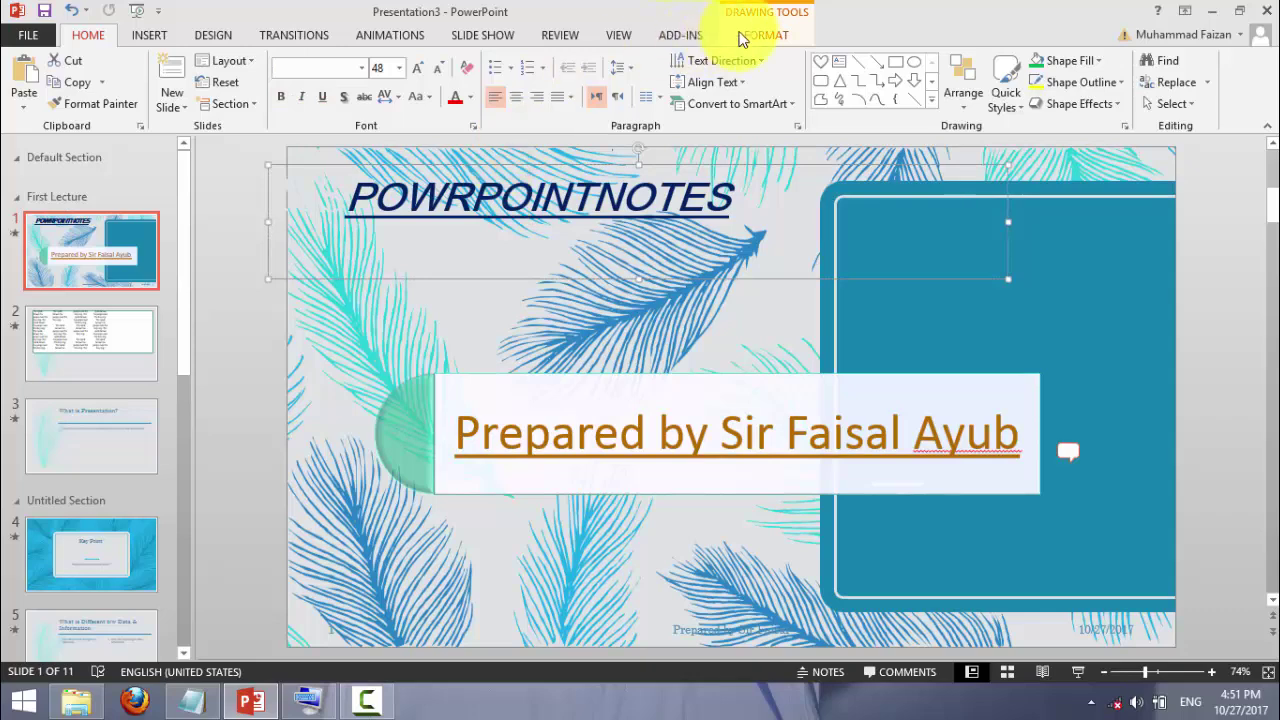
pyautogui.click(390, 35)
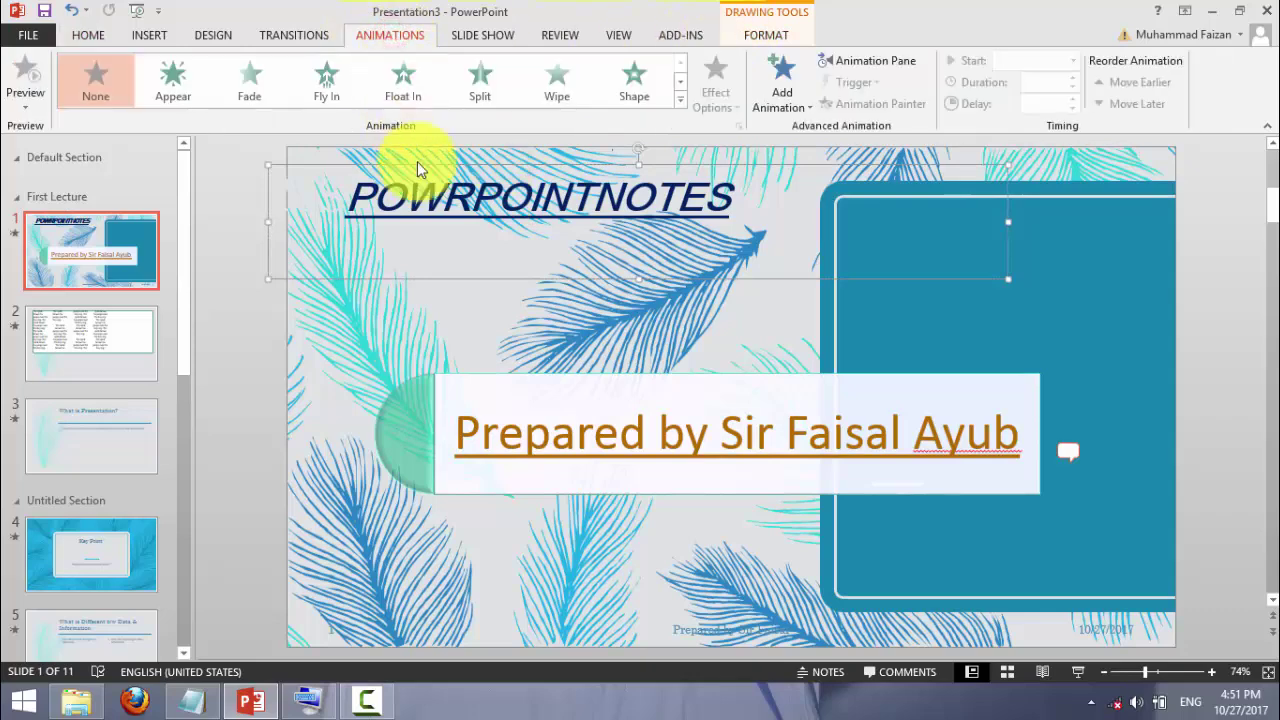
pyautogui.click(571, 321)
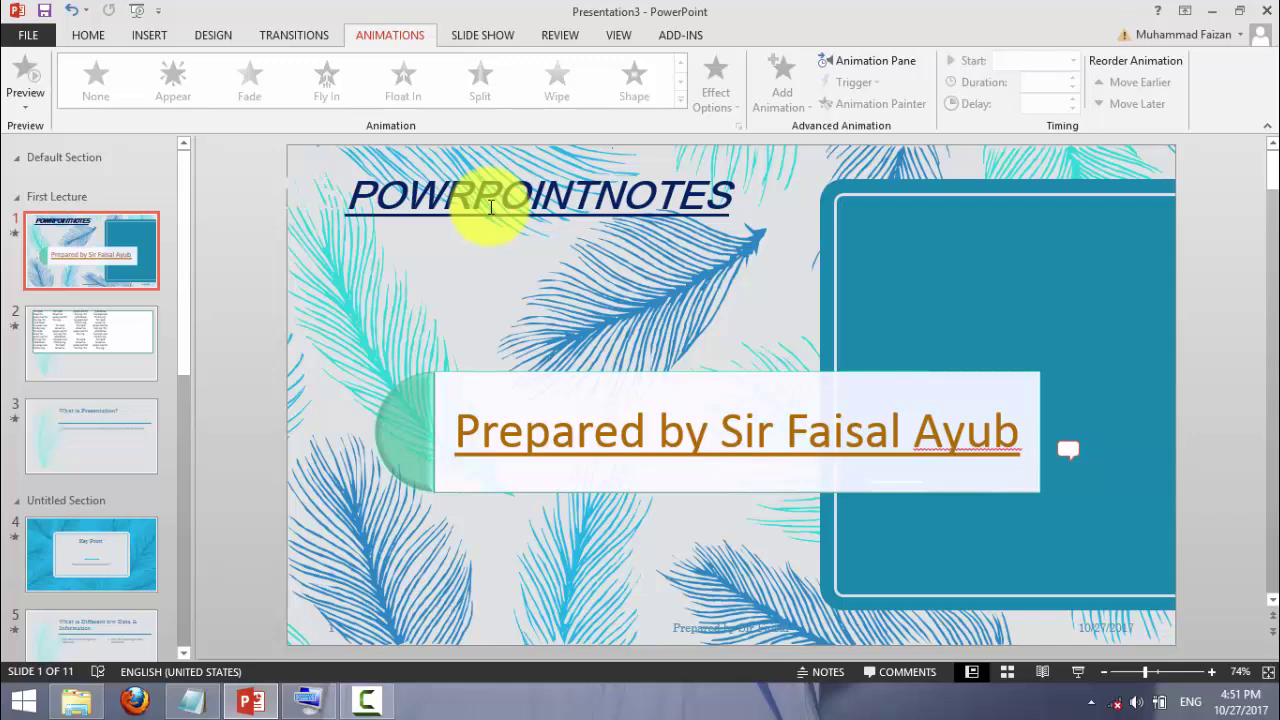
pyautogui.hotkey('ctrl', 'n')
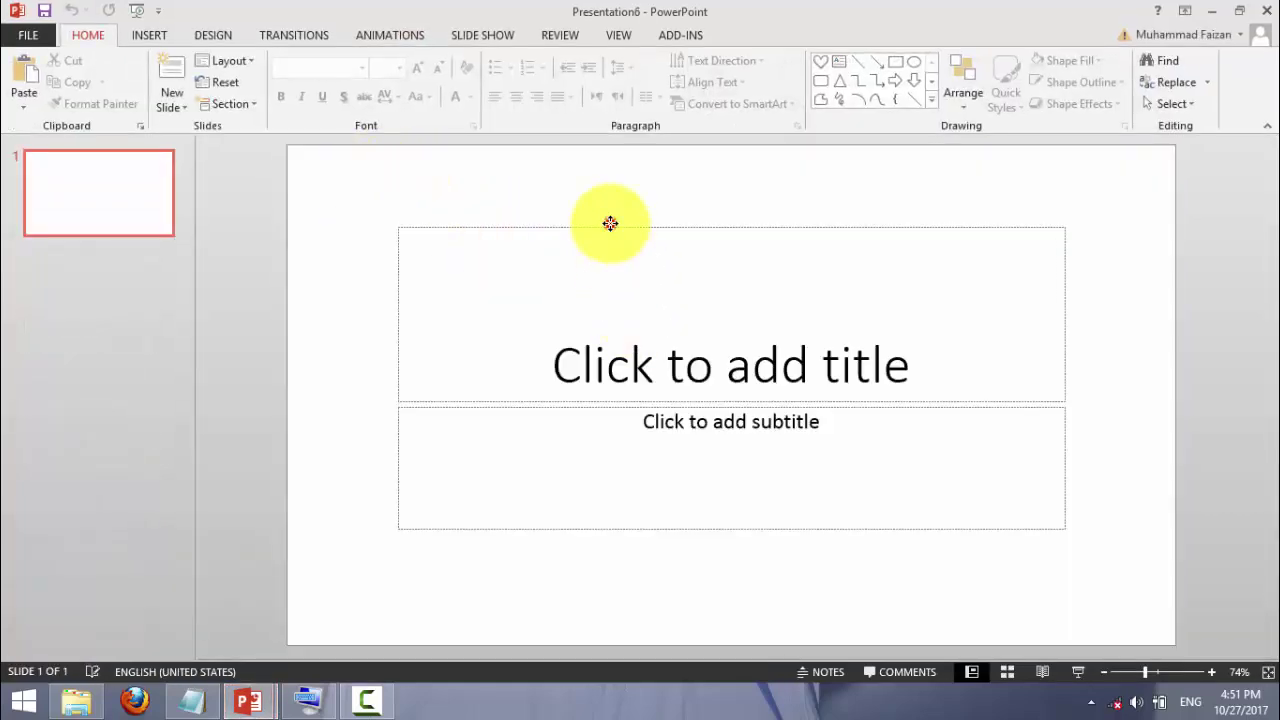
# - Delete the title and subtitle placeholders from the blank slide
pyautogui.click(610, 223)
pyautogui.press('Delete')
pyautogui.click(652, 407)
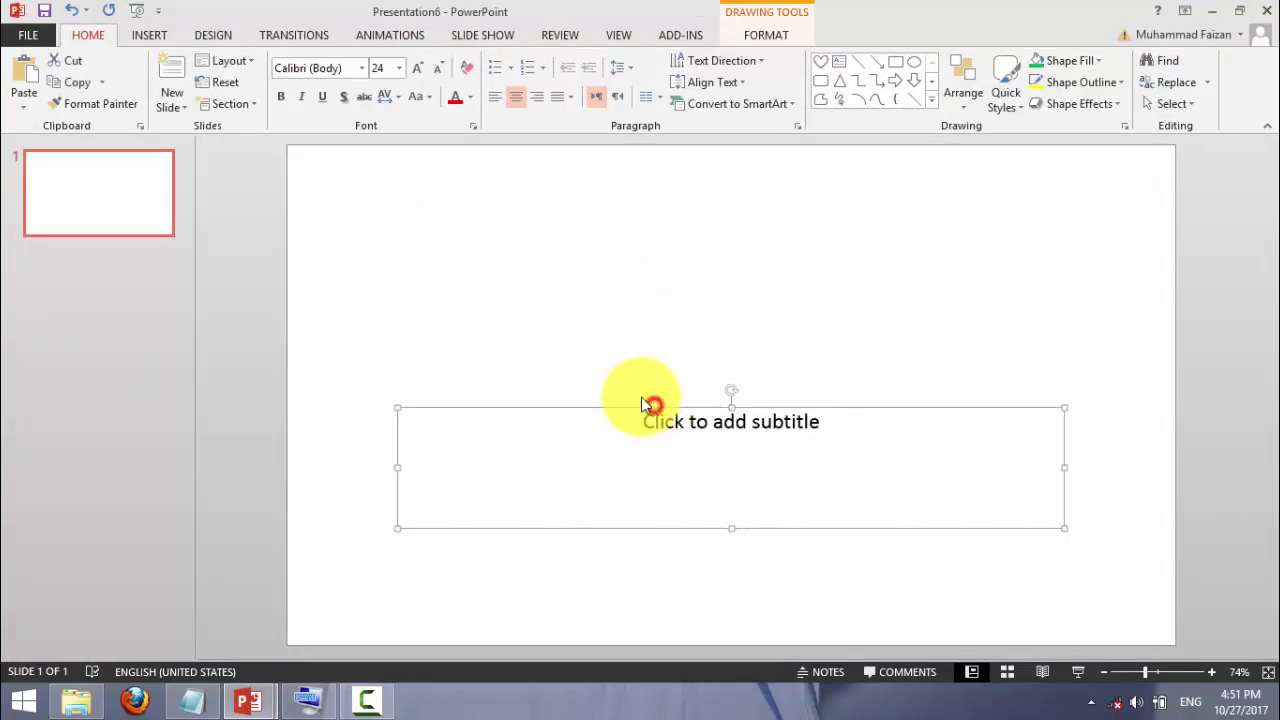
pyautogui.press('Delete')
# - Insert a large heart shape across the slide and nudge it slightly up and left
pyautogui.click(149, 35)
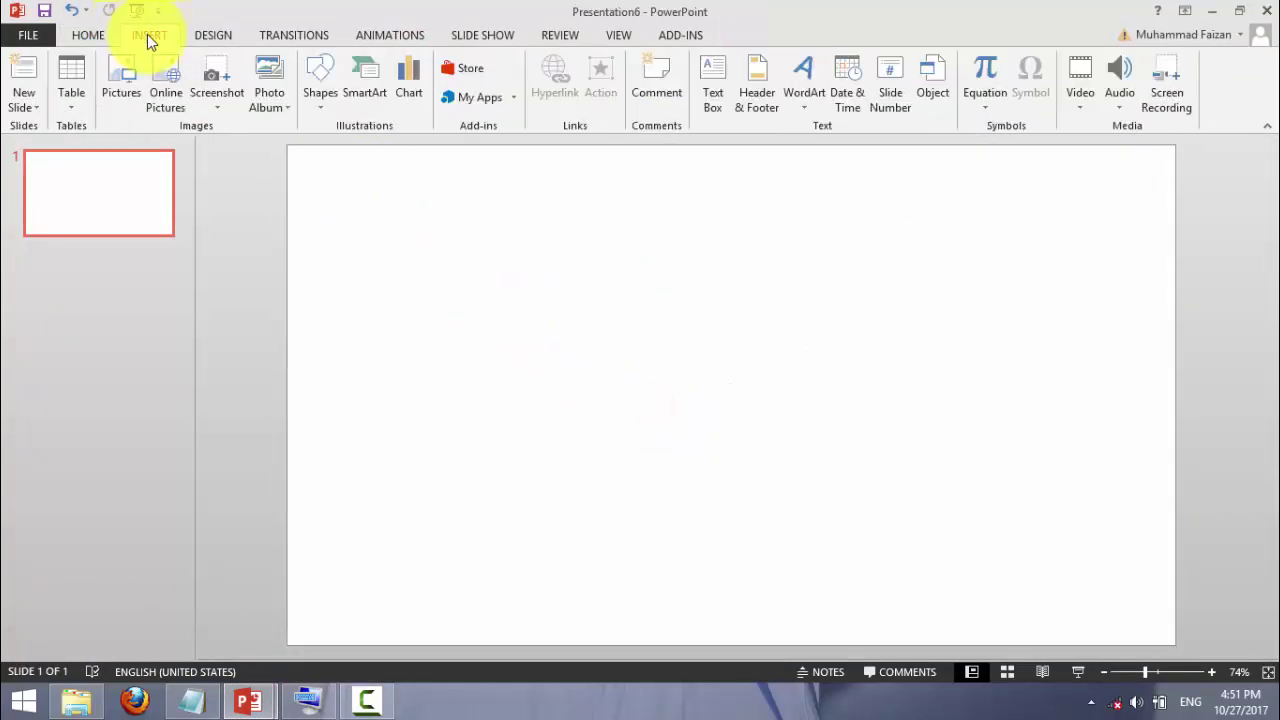
pyautogui.click(325, 100)
pyautogui.click(427, 325)
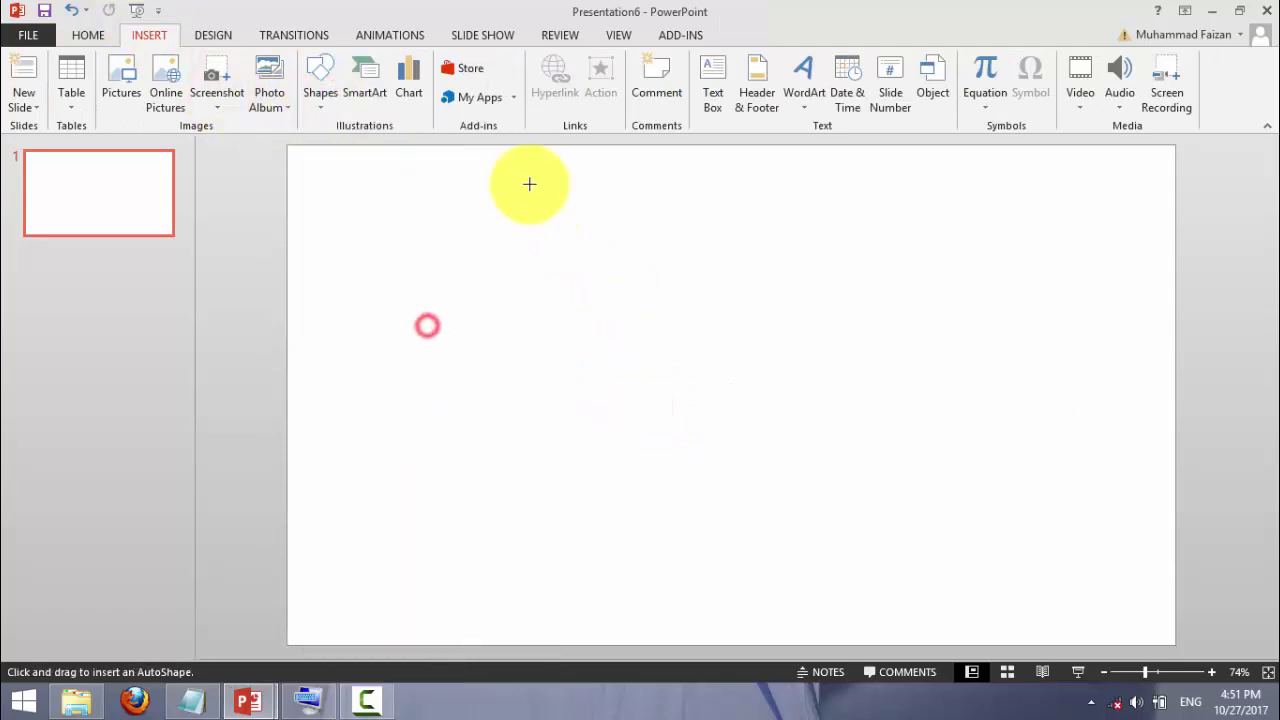
pyautogui.moveTo(529, 184); pyautogui.dragTo(1060, 636)
pyautogui.moveTo(858, 484); pyautogui.dragTo(824, 464)
# - Fill the heart with standard red, remove its outline, and show the Animations tab
pyautogui.click(451, 62)
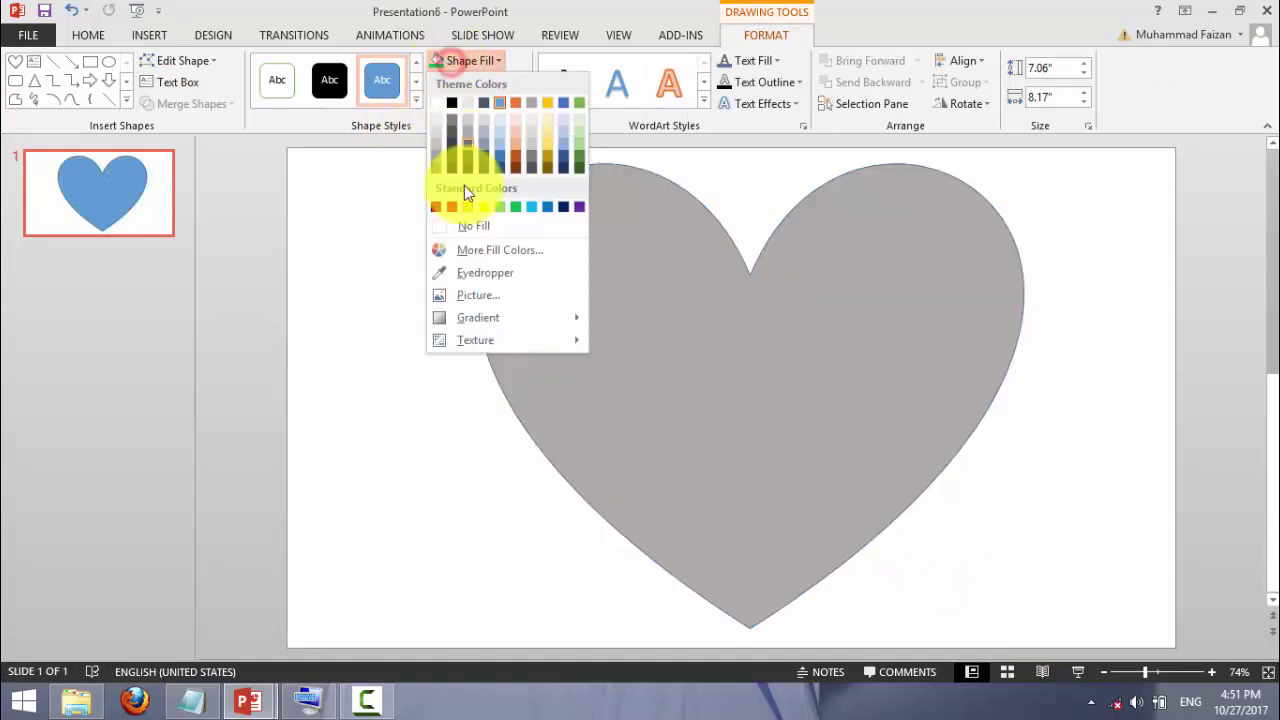
pyautogui.click(456, 206)
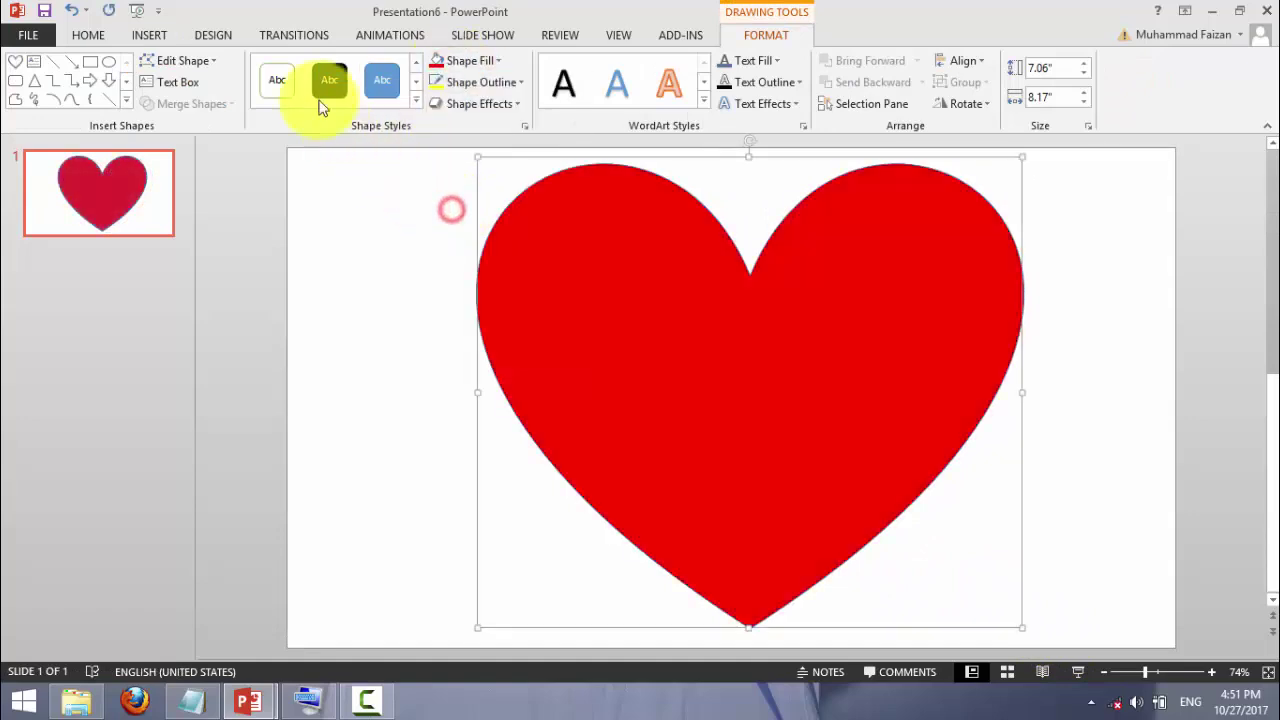
pyautogui.click(470, 85)
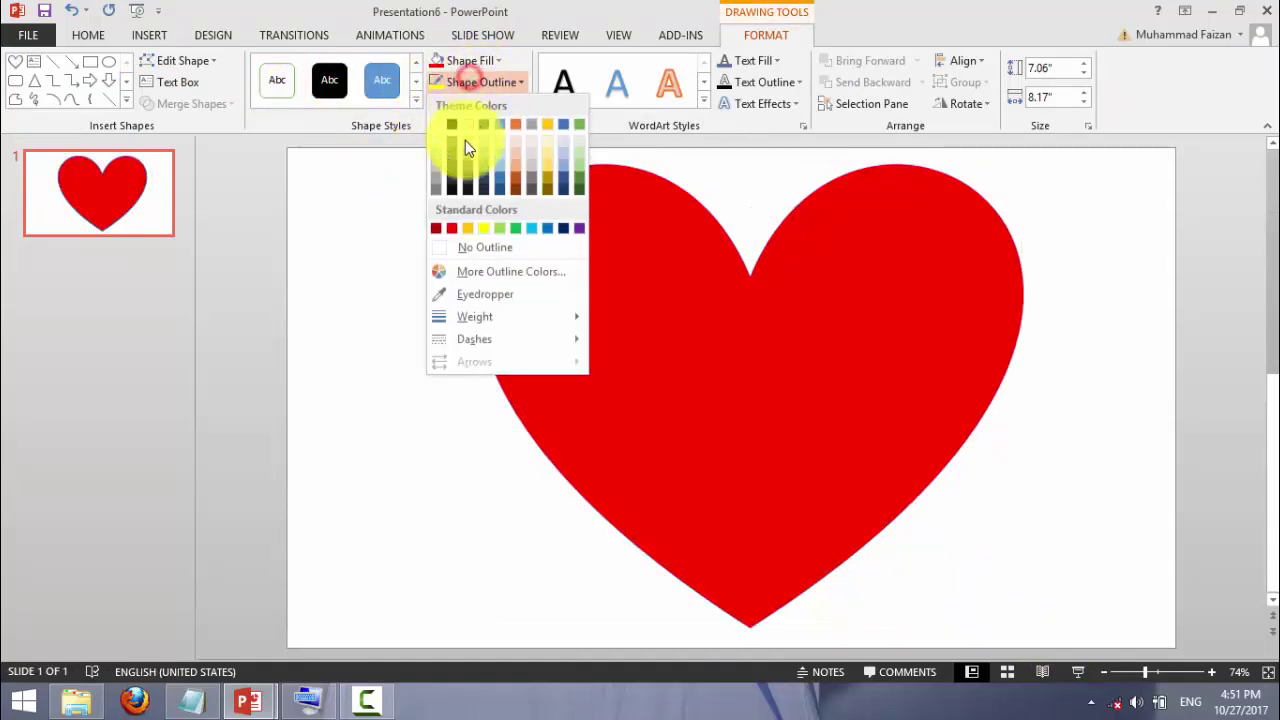
pyautogui.click(445, 245)
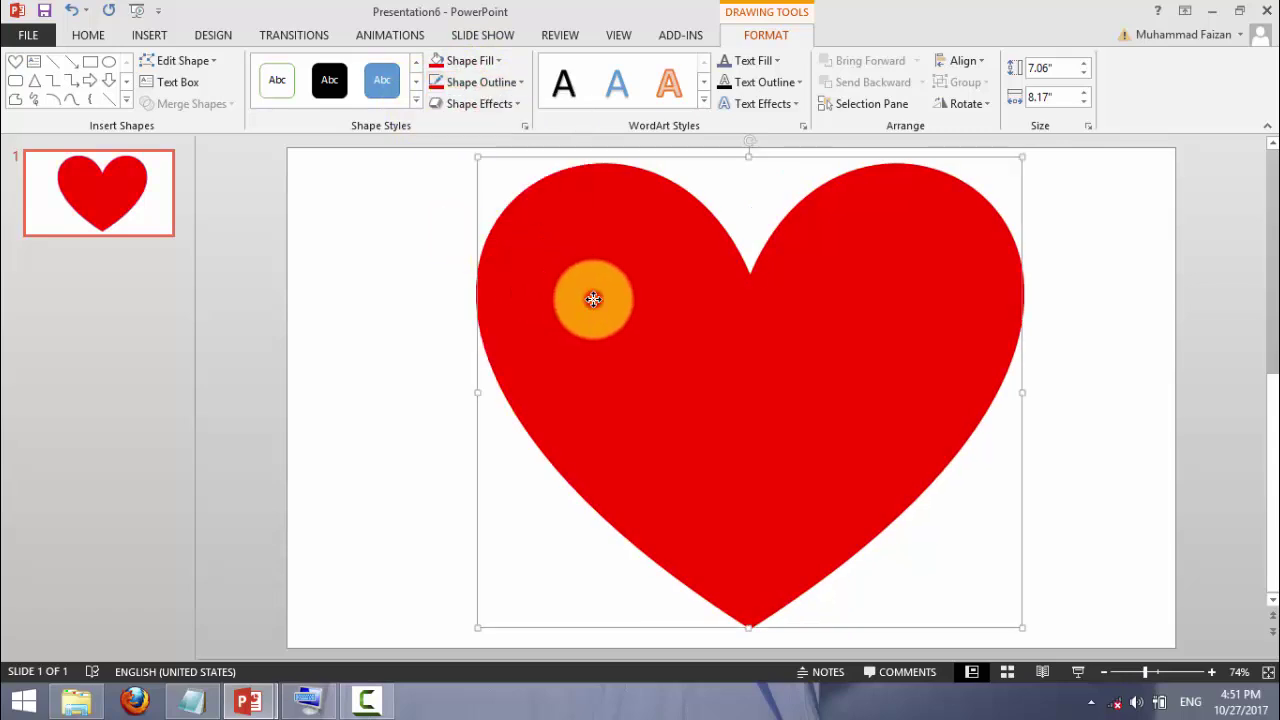
pyautogui.click(366, 320)
pyautogui.doubleClick(629, 323)
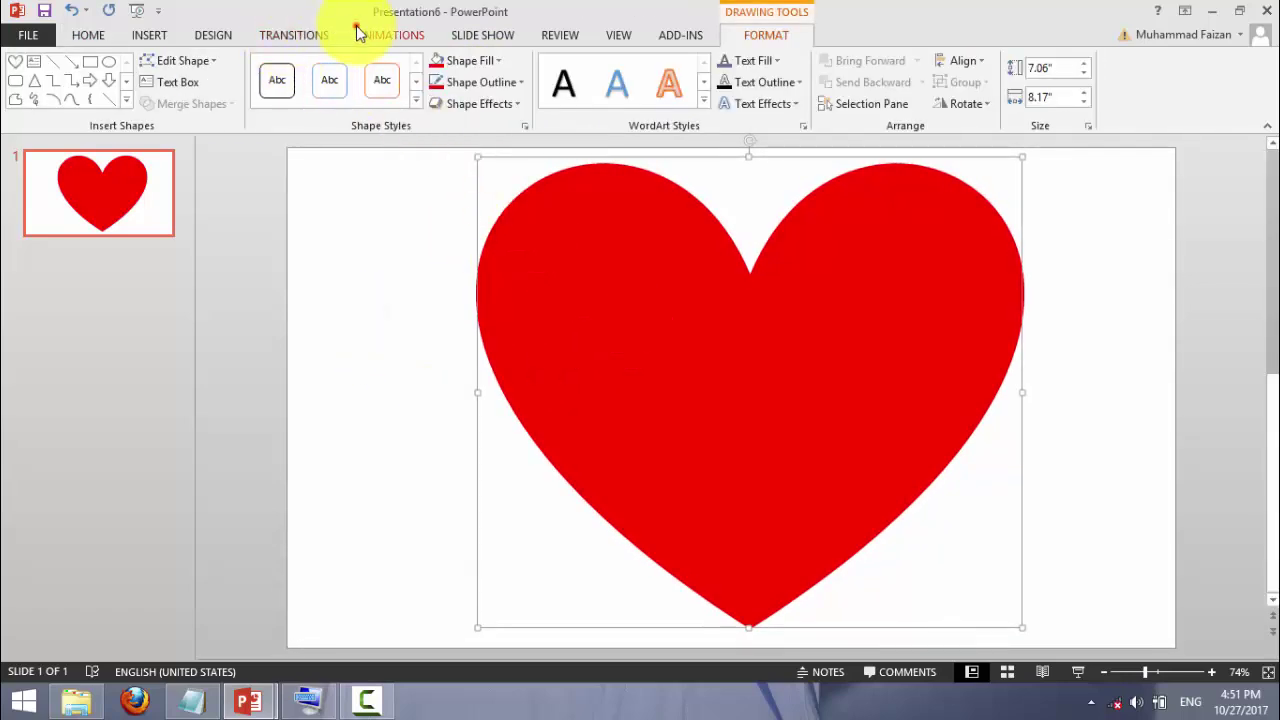
pyautogui.click(357, 32)
pyautogui.click(464, 245)
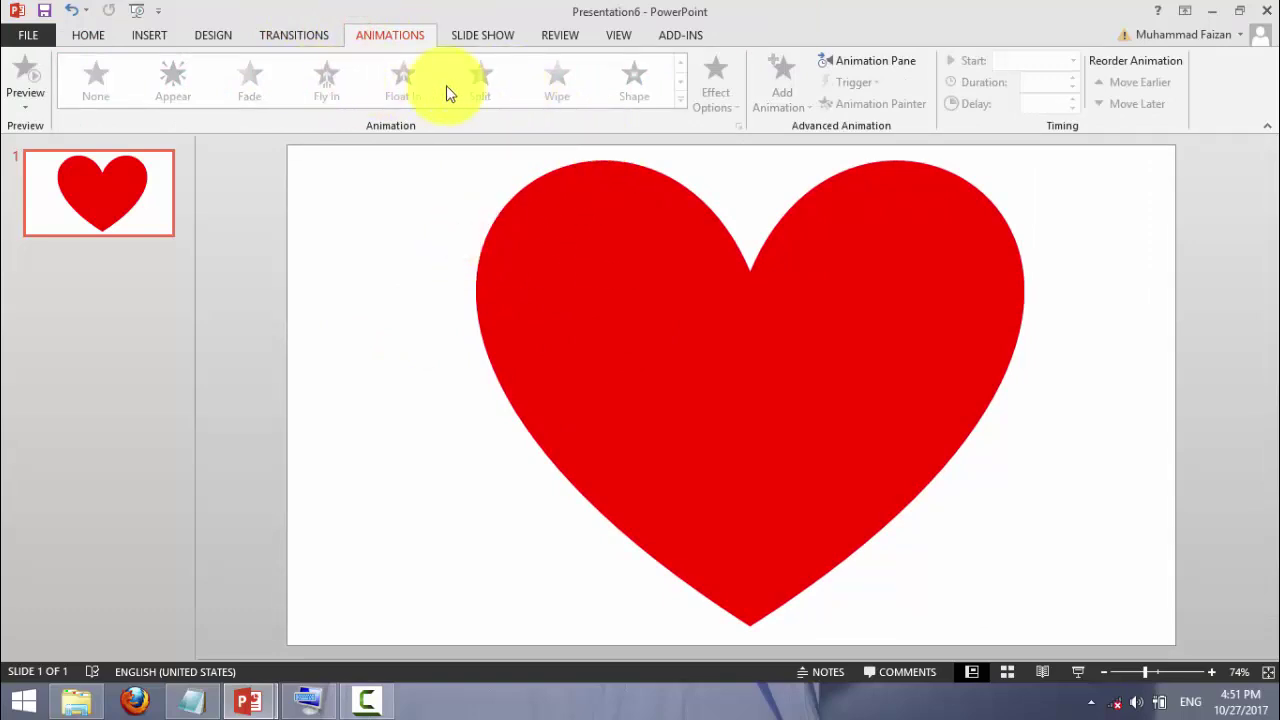
# - Select the heart, browse the animation effects, and apply the Shape entrance with a preview
pyautogui.click(605, 244)
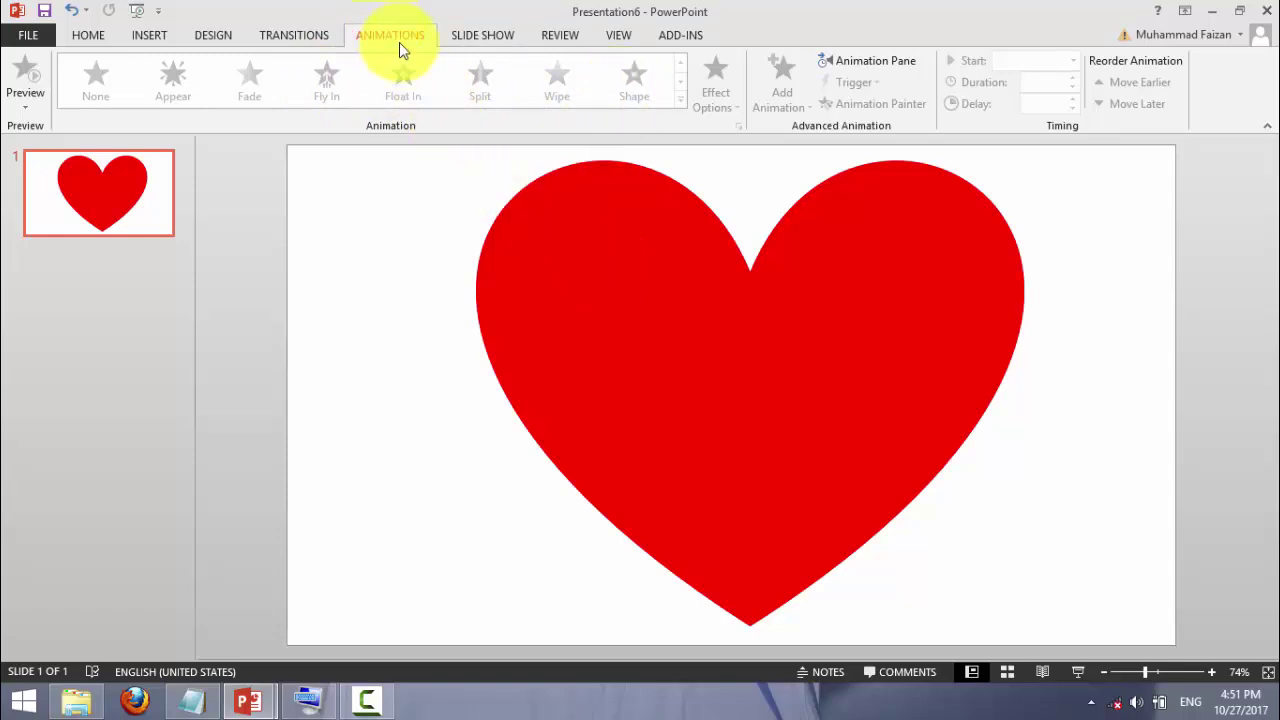
pyautogui.click(544, 218)
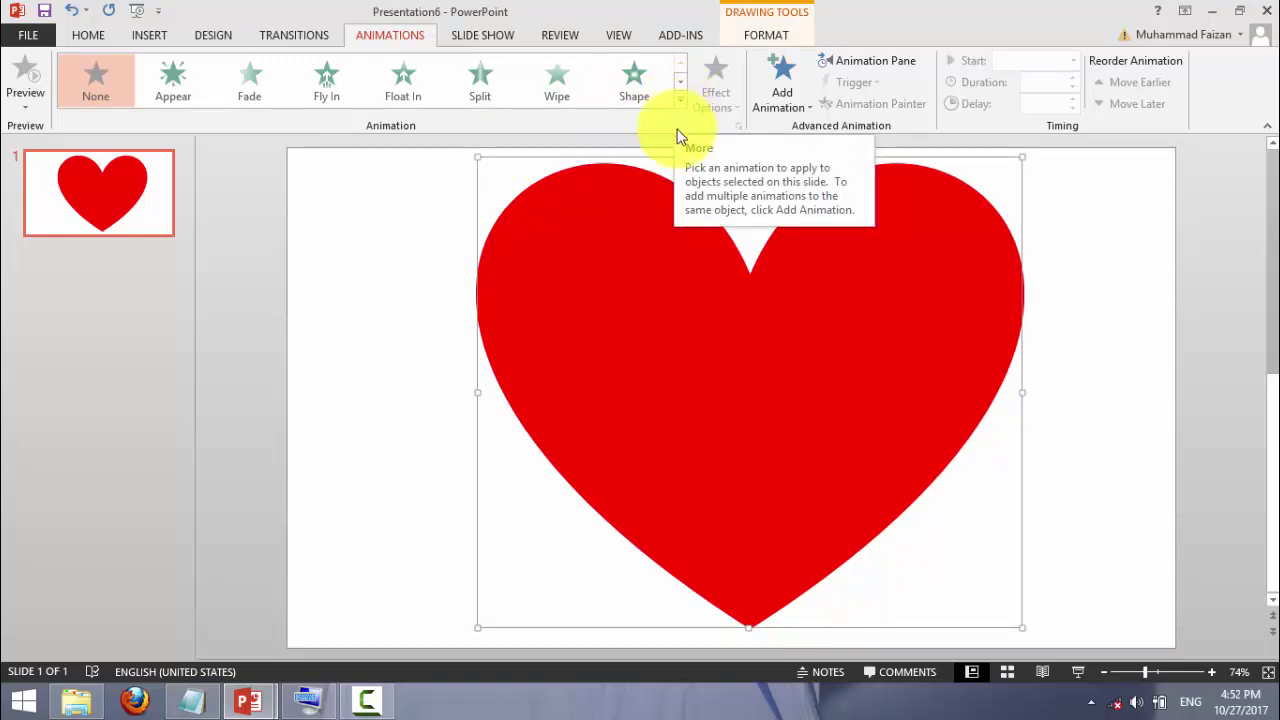
pyautogui.click(678, 102)
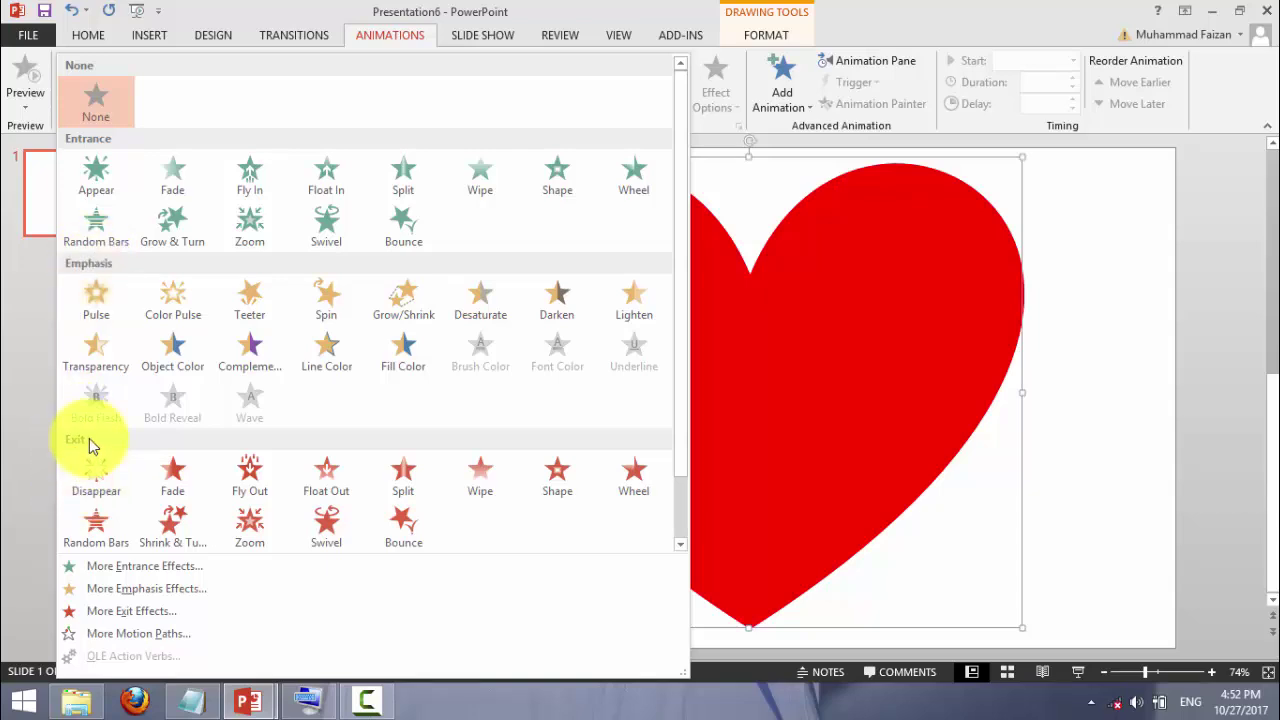
pyautogui.scroll(-1, 89, 438)
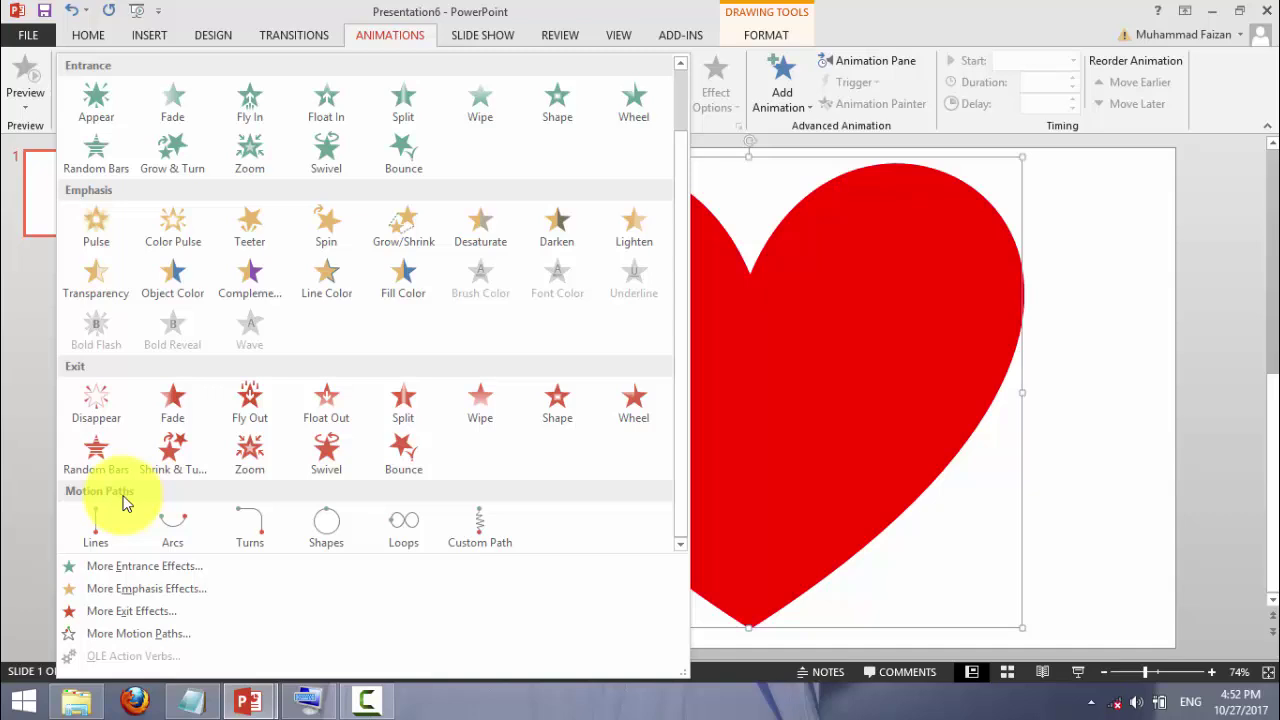
pyautogui.scroll(1, 110, 410)
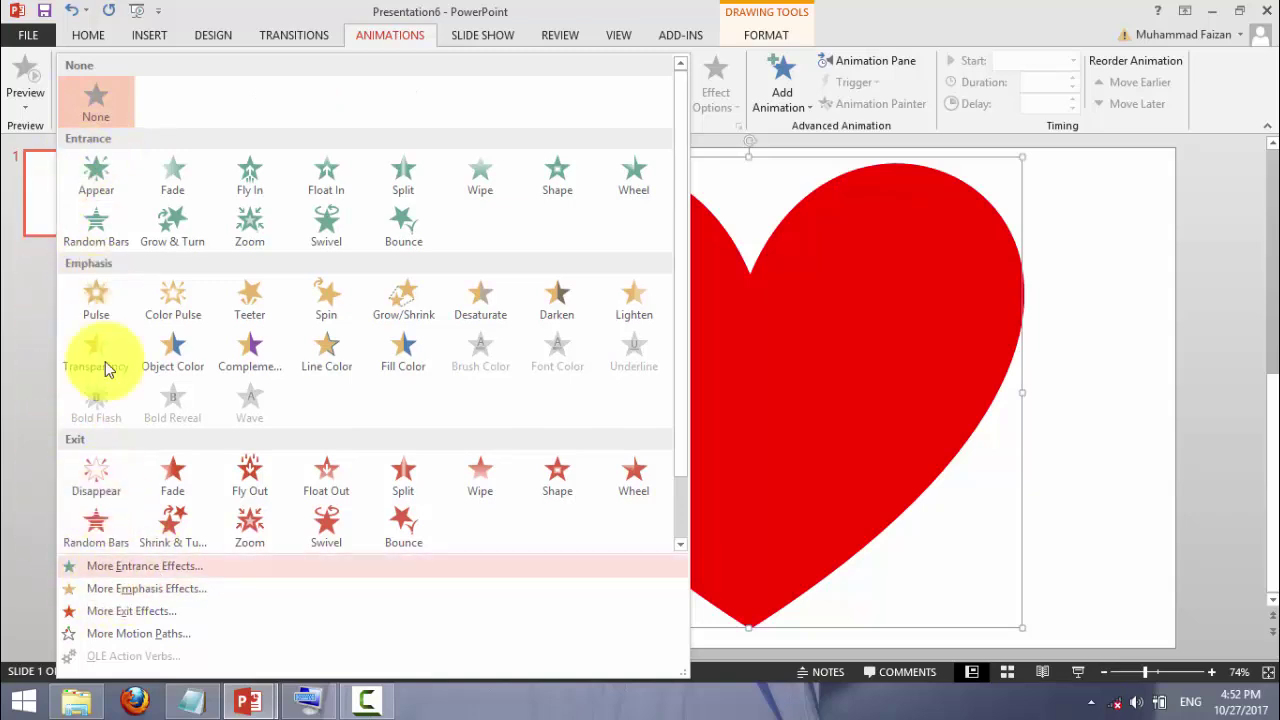
pyautogui.scroll(-2, 83, 437)
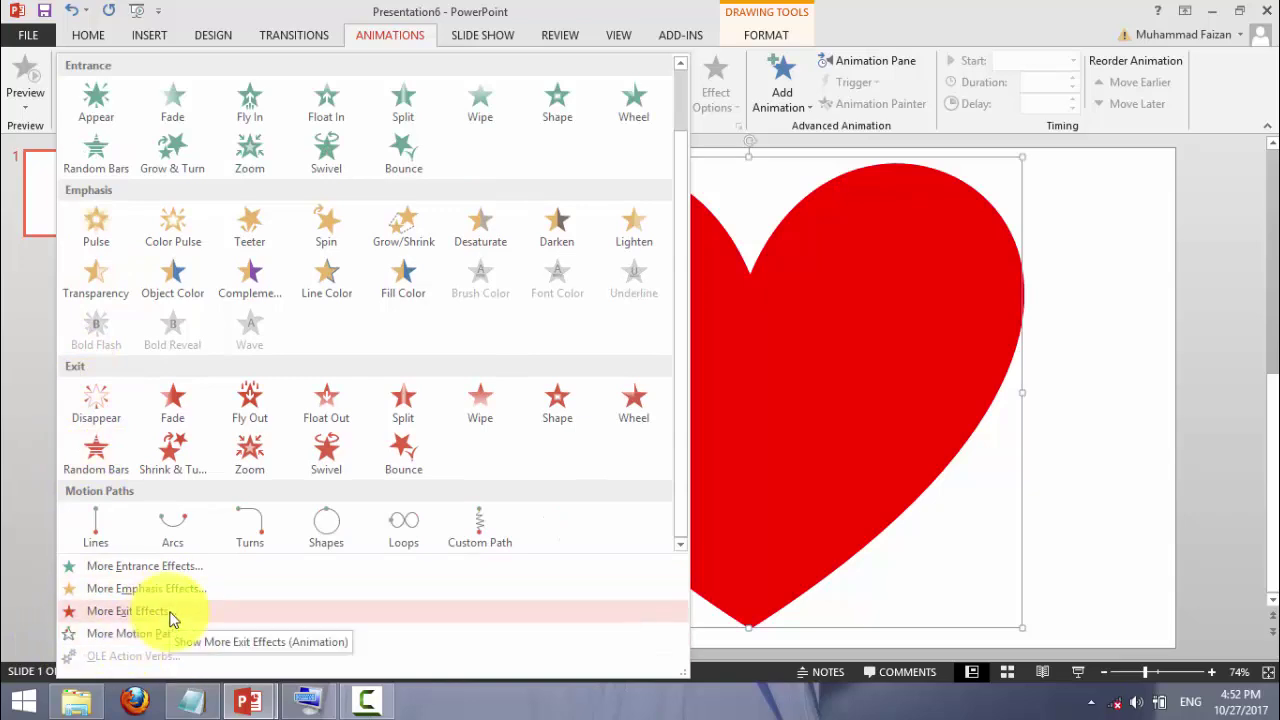
pyautogui.click(826, 430)
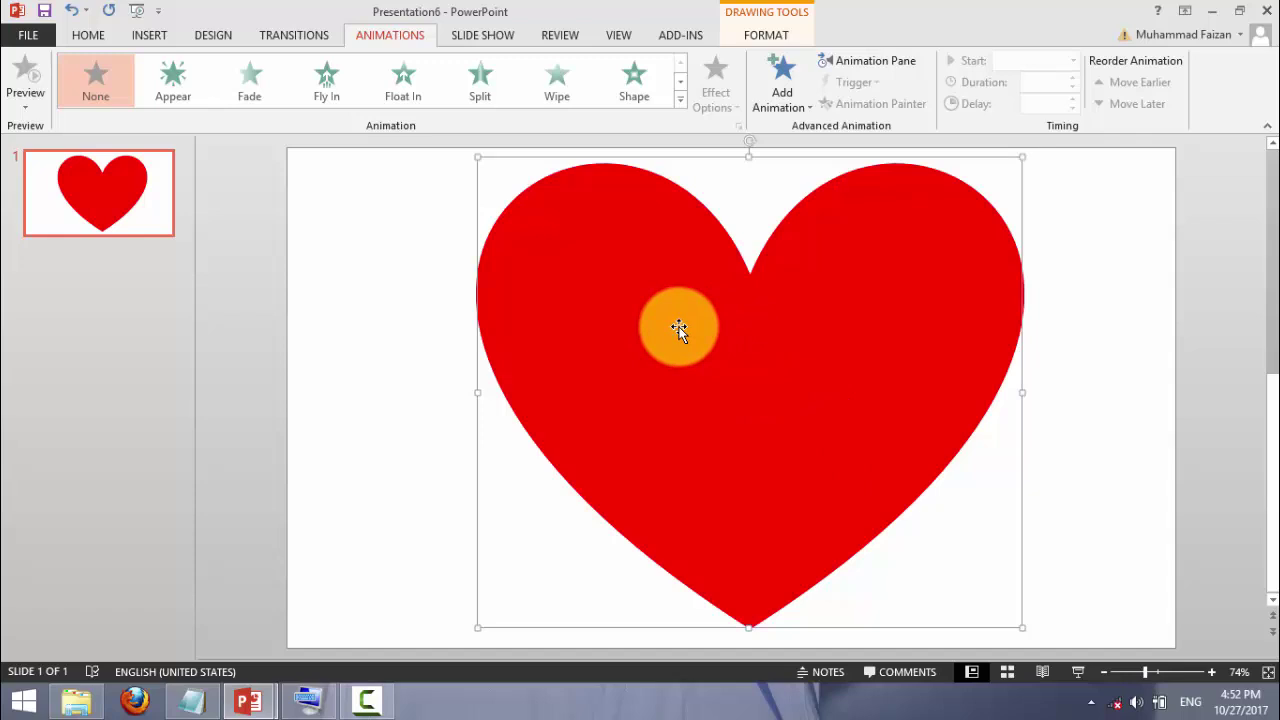
pyautogui.click(680, 99)
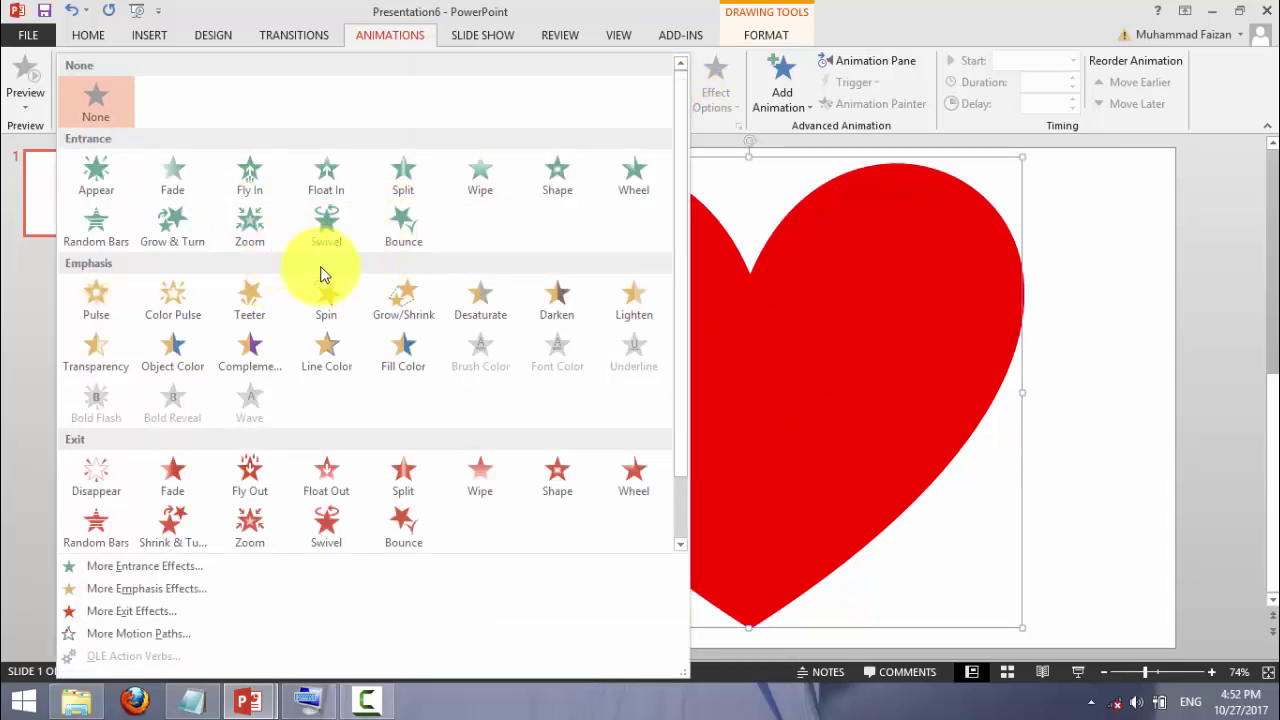
pyautogui.click(566, 182)
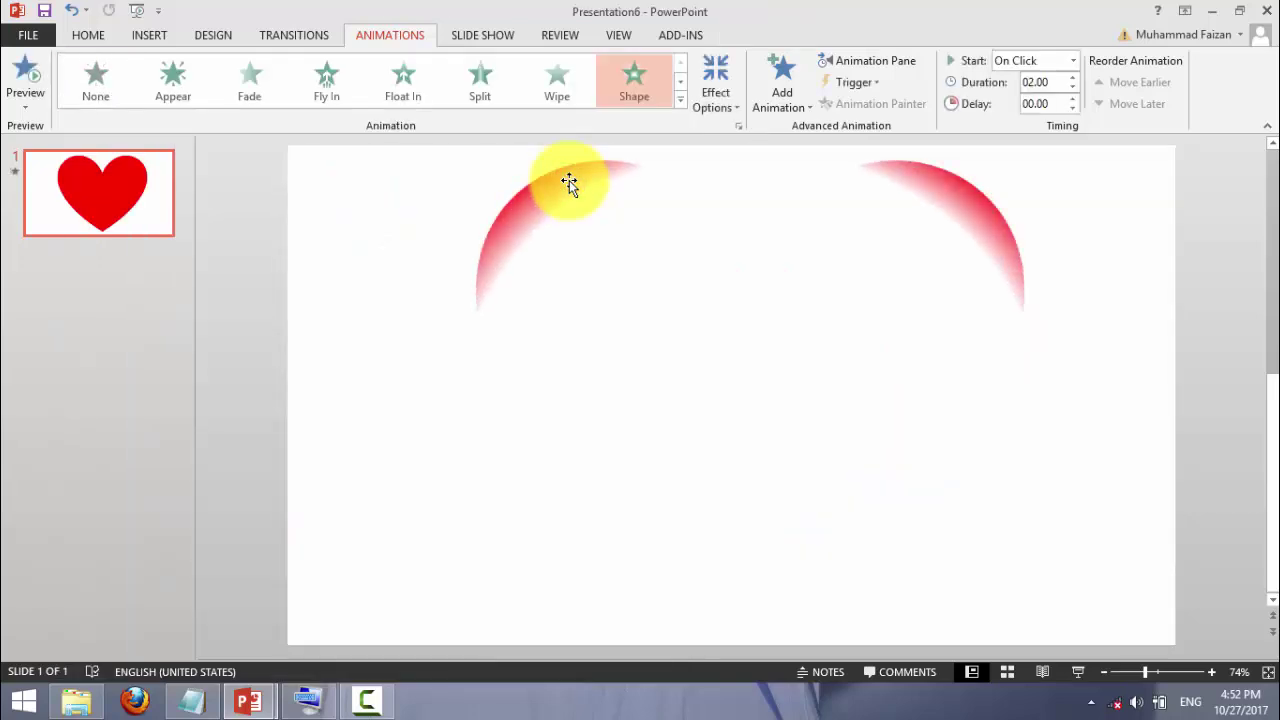
pyautogui.click(27, 80)
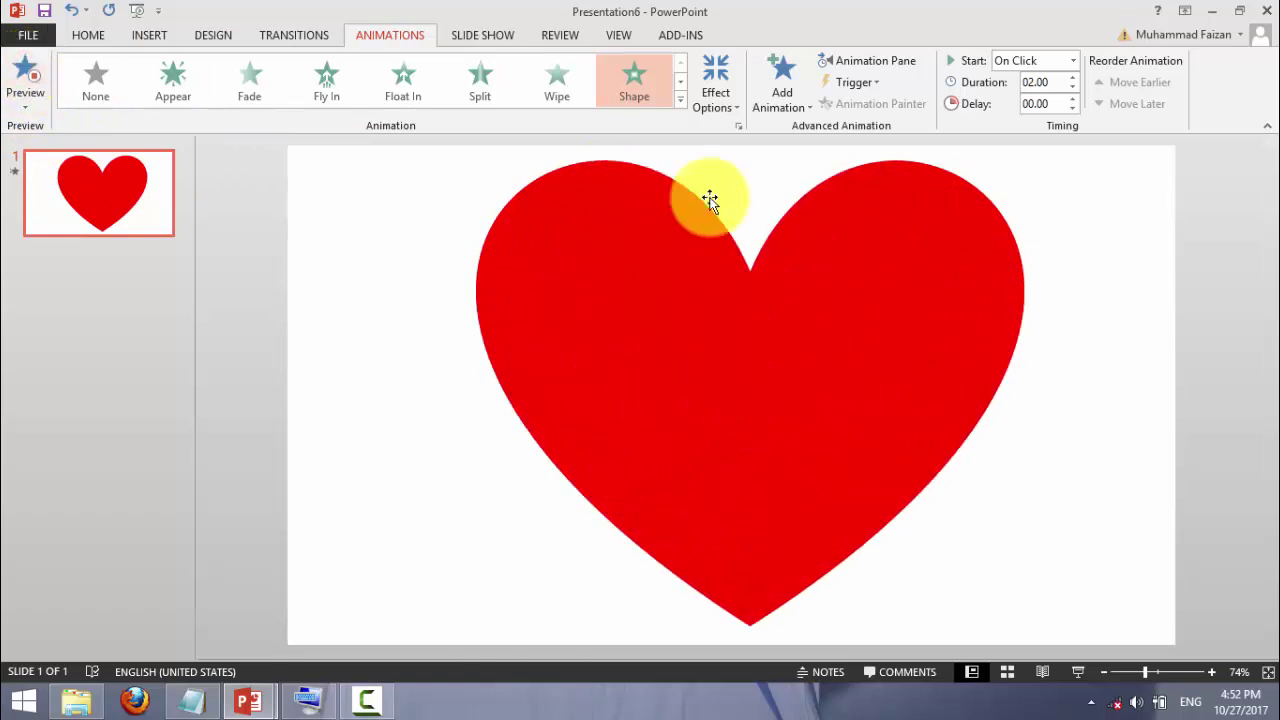
# - Try the Circle, Box and Diamond variants of the Shape entrance, ending on Diamond
pyautogui.click(713, 85)
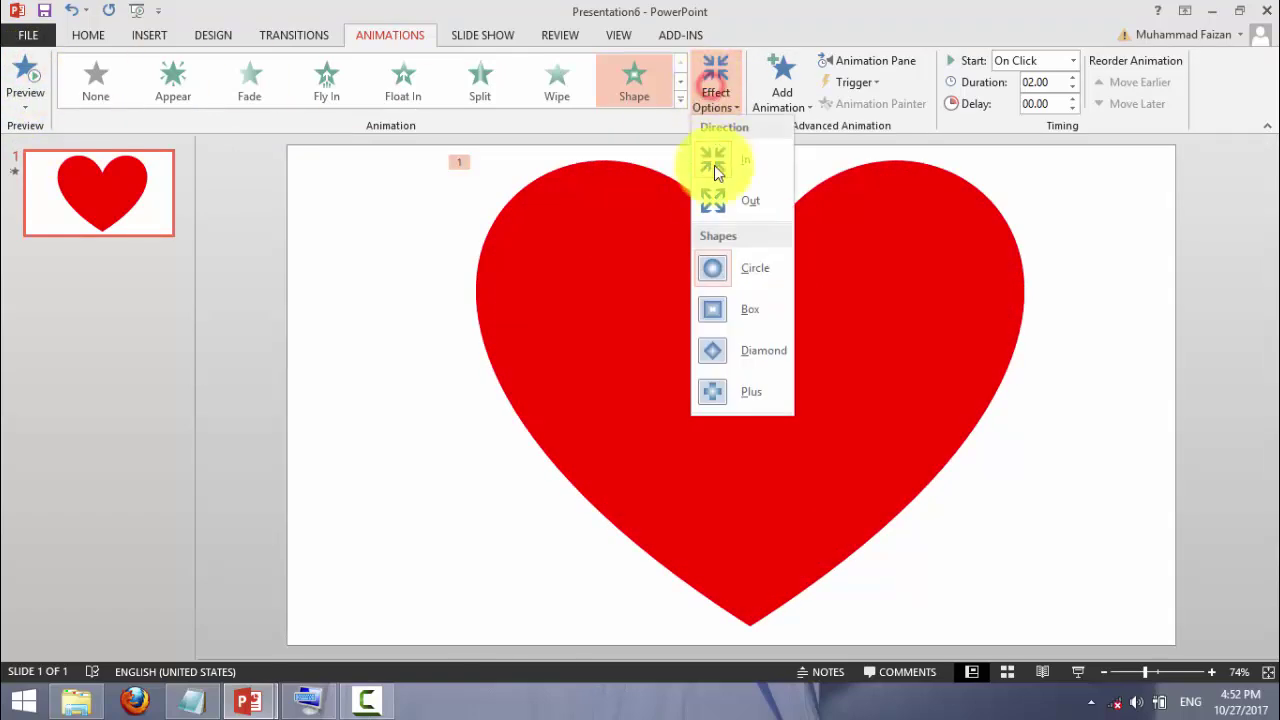
pyautogui.click(724, 272)
pyautogui.click(715, 88)
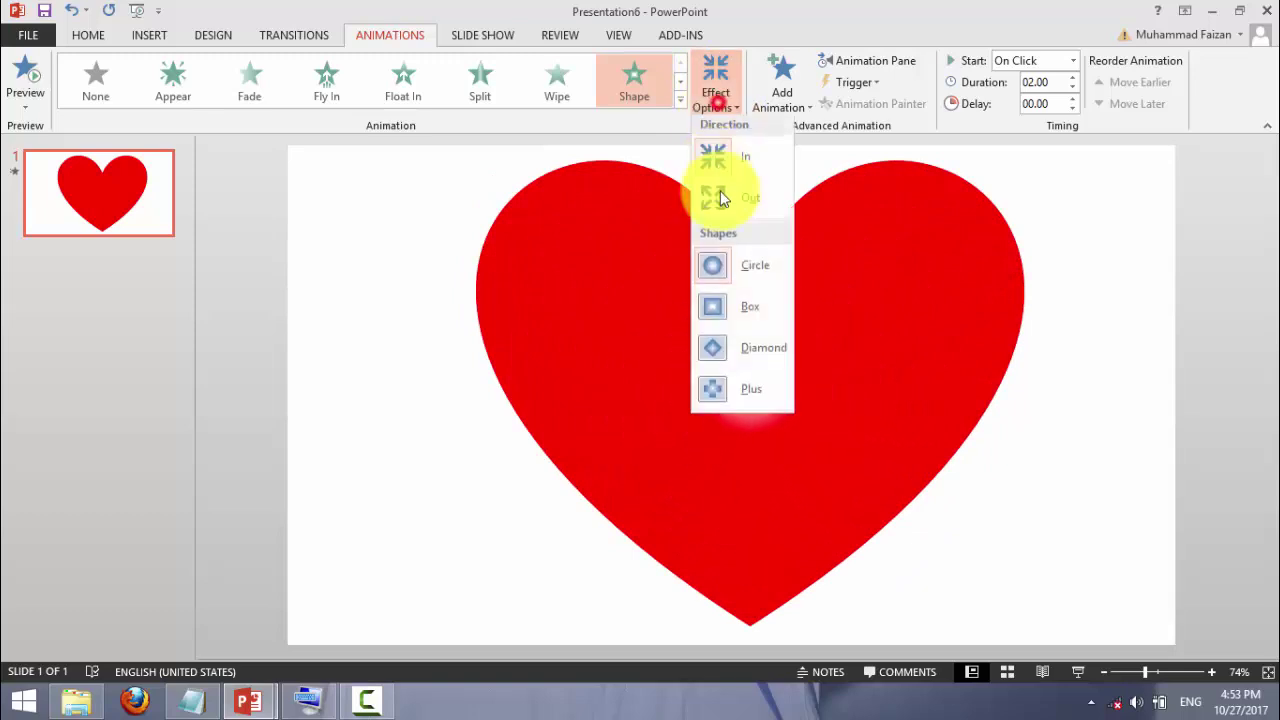
pyautogui.click(727, 310)
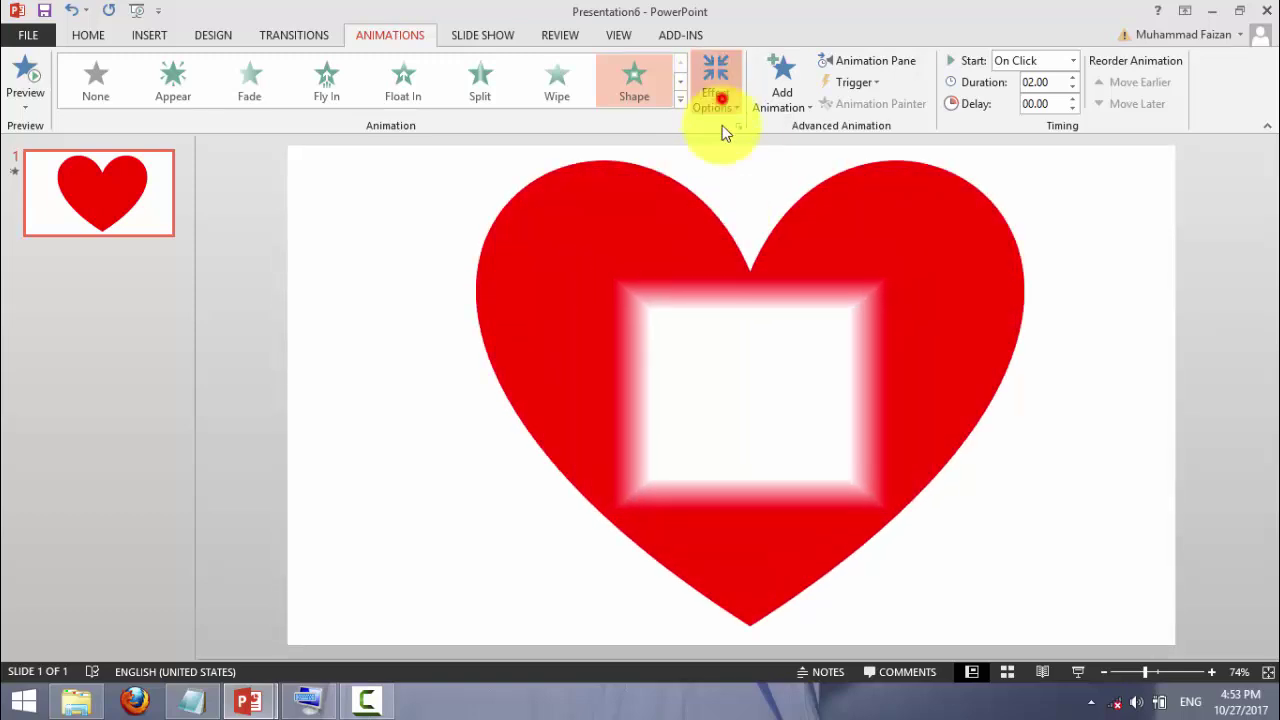
pyautogui.click(715, 88)
pyautogui.click(730, 347)
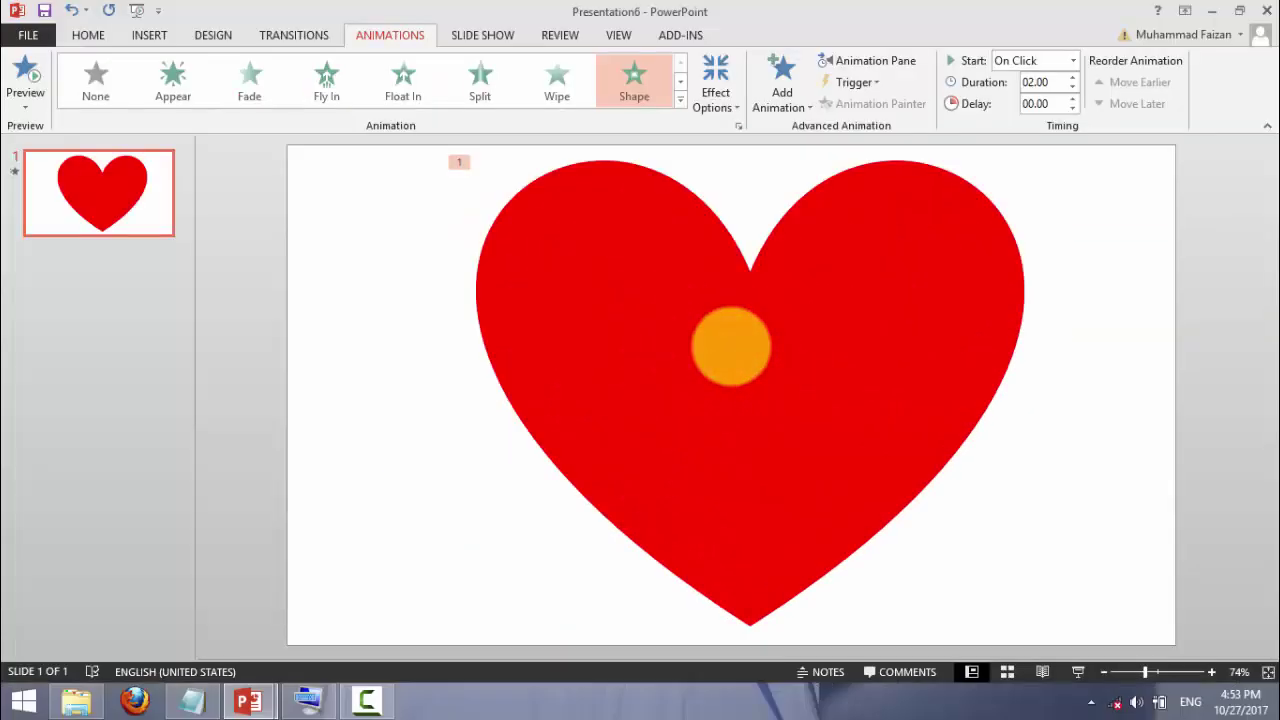
# - Apply the Object Color emphasis to the heart and test its colour change in the slide show
pyautogui.click(680, 100)
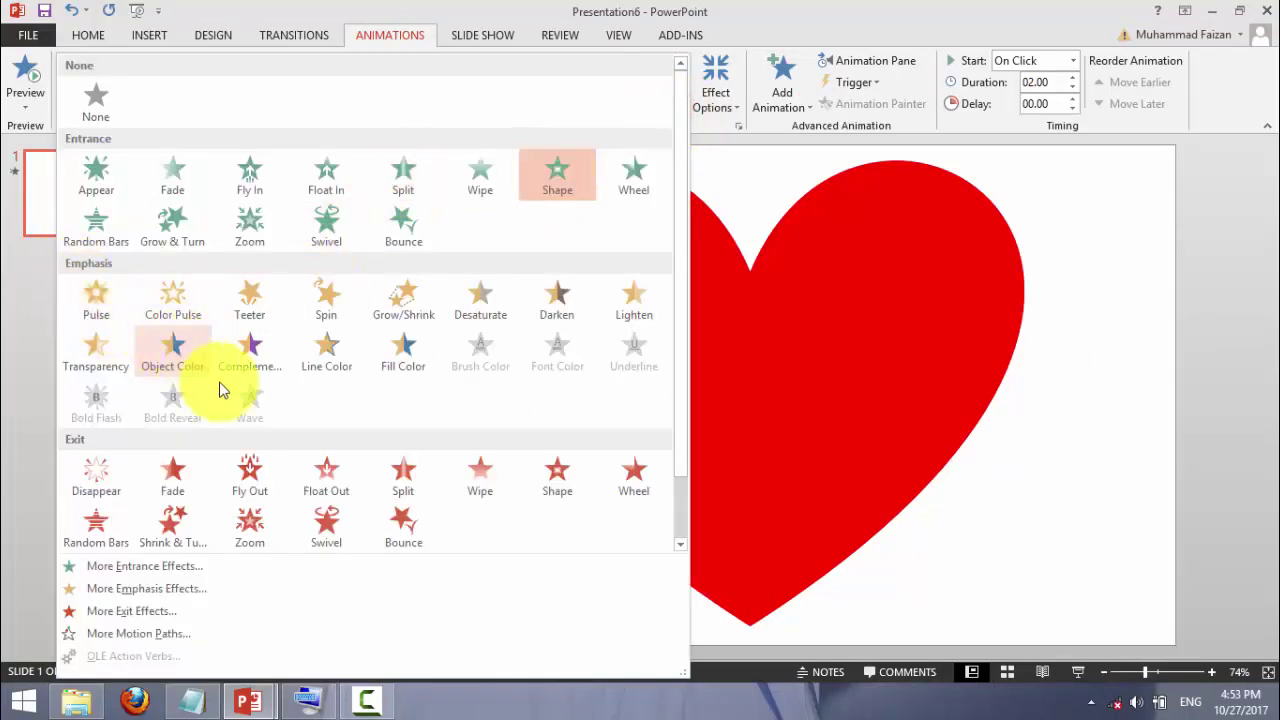
pyautogui.click(172, 348)
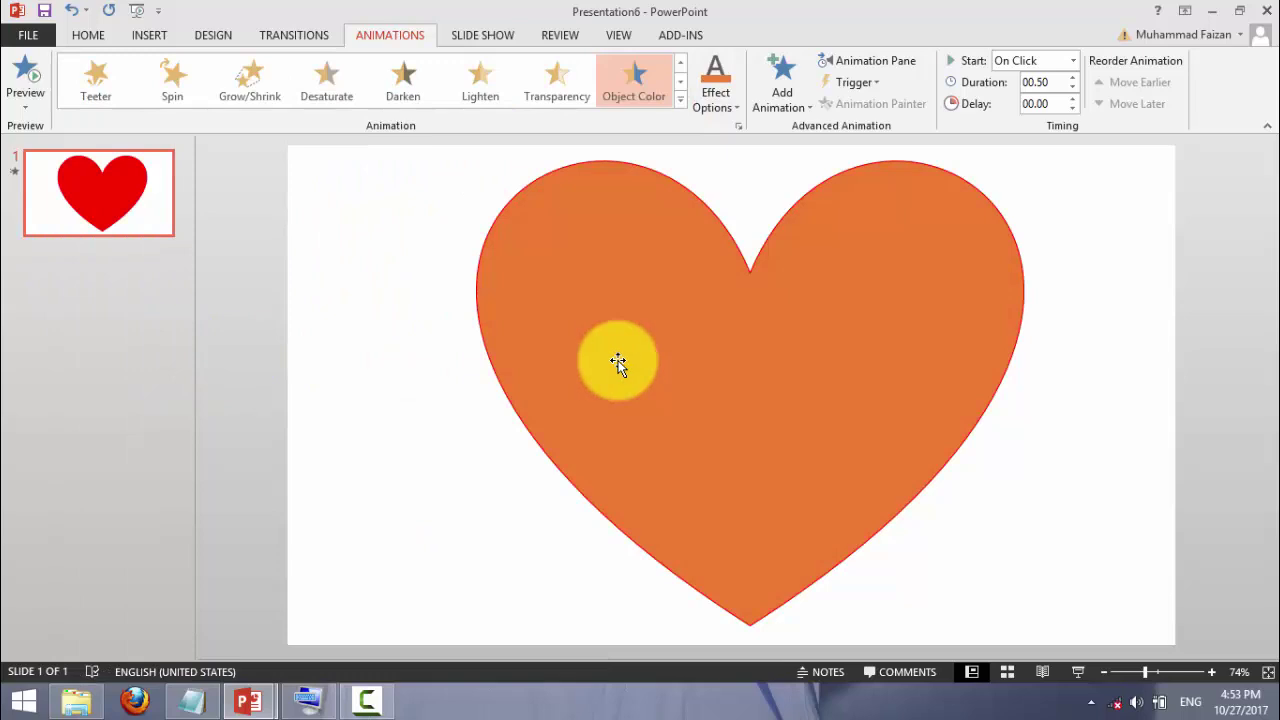
pyautogui.press('F5')
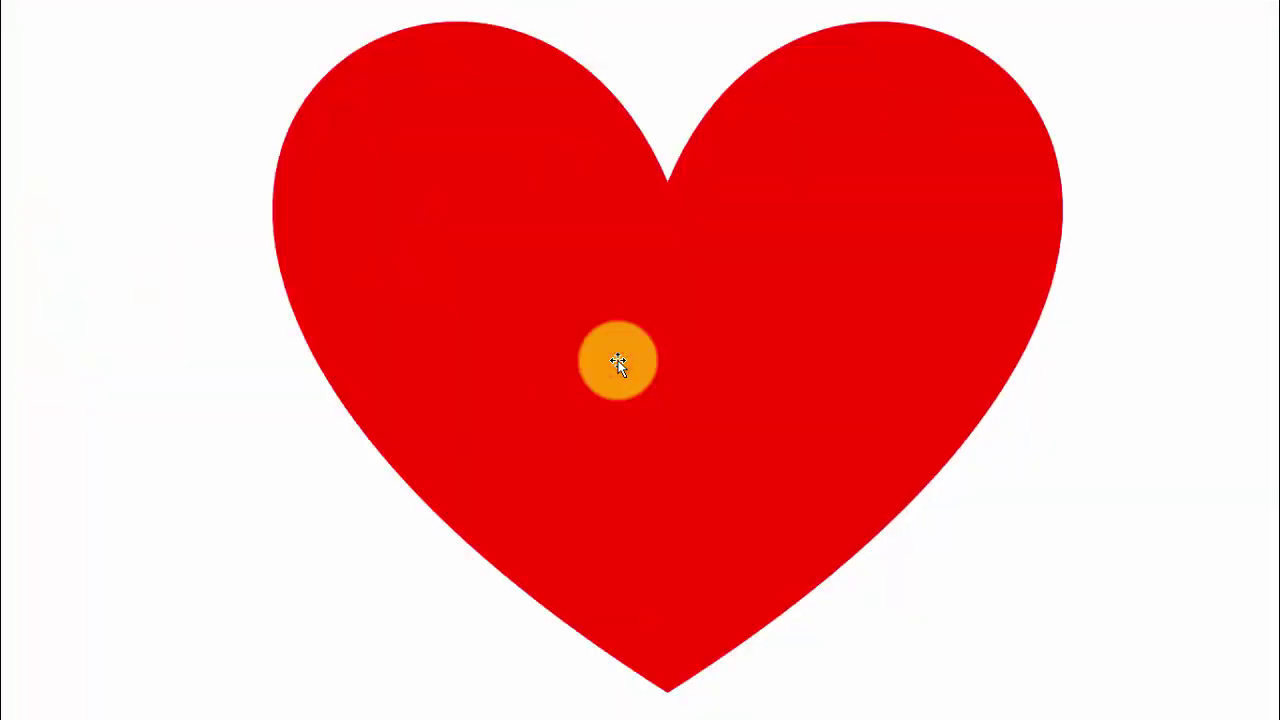
pyautogui.click(619, 362)
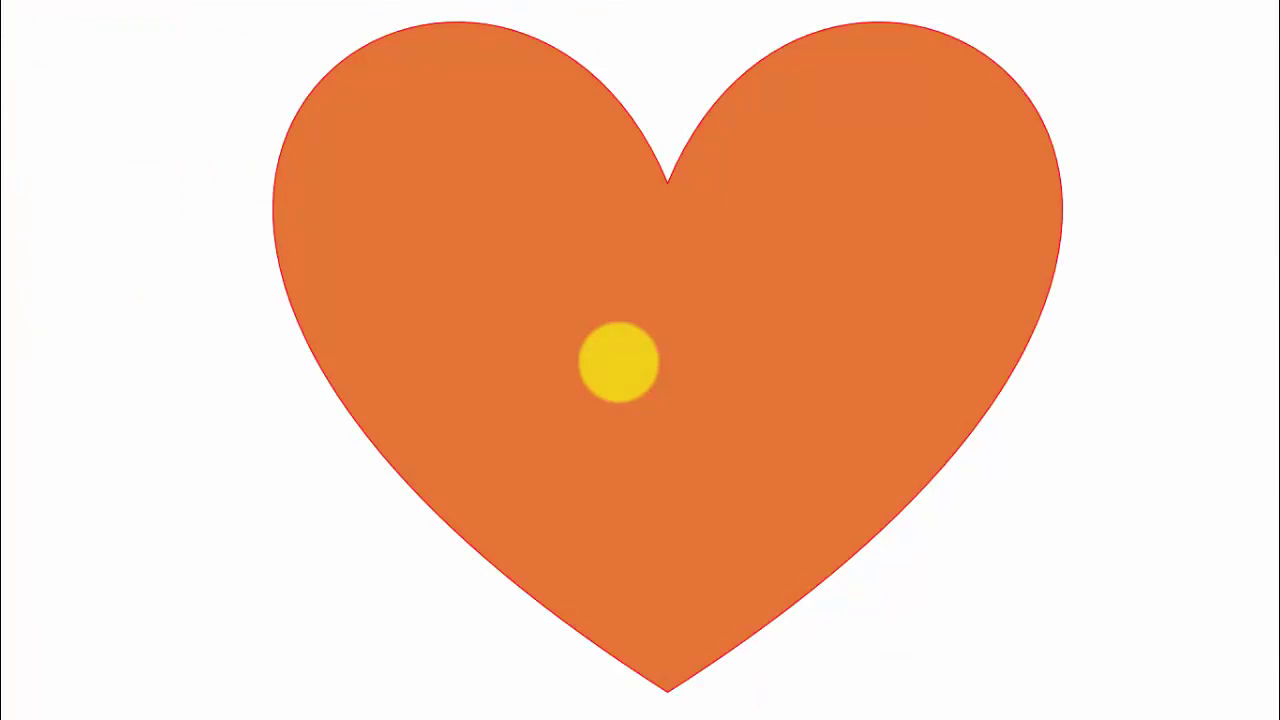
pyautogui.press('Escape')
pyautogui.click(680, 106)
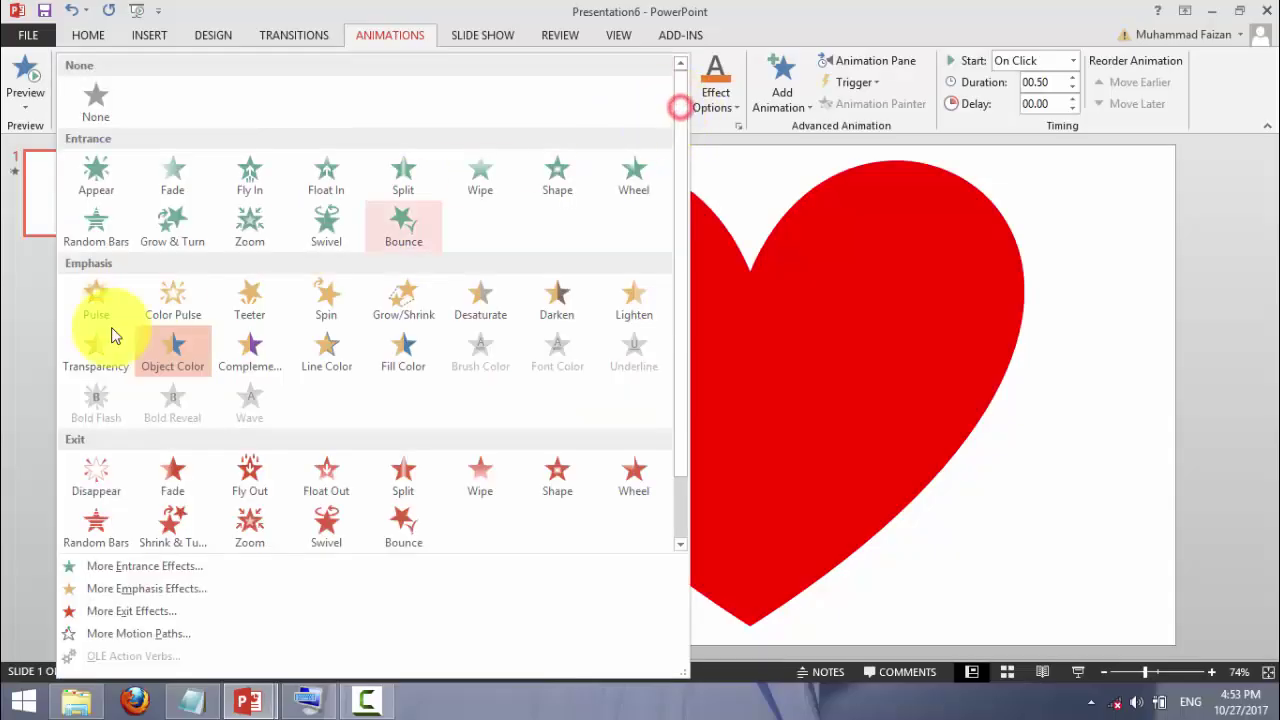
pyautogui.scroll(-1, 112, 336)
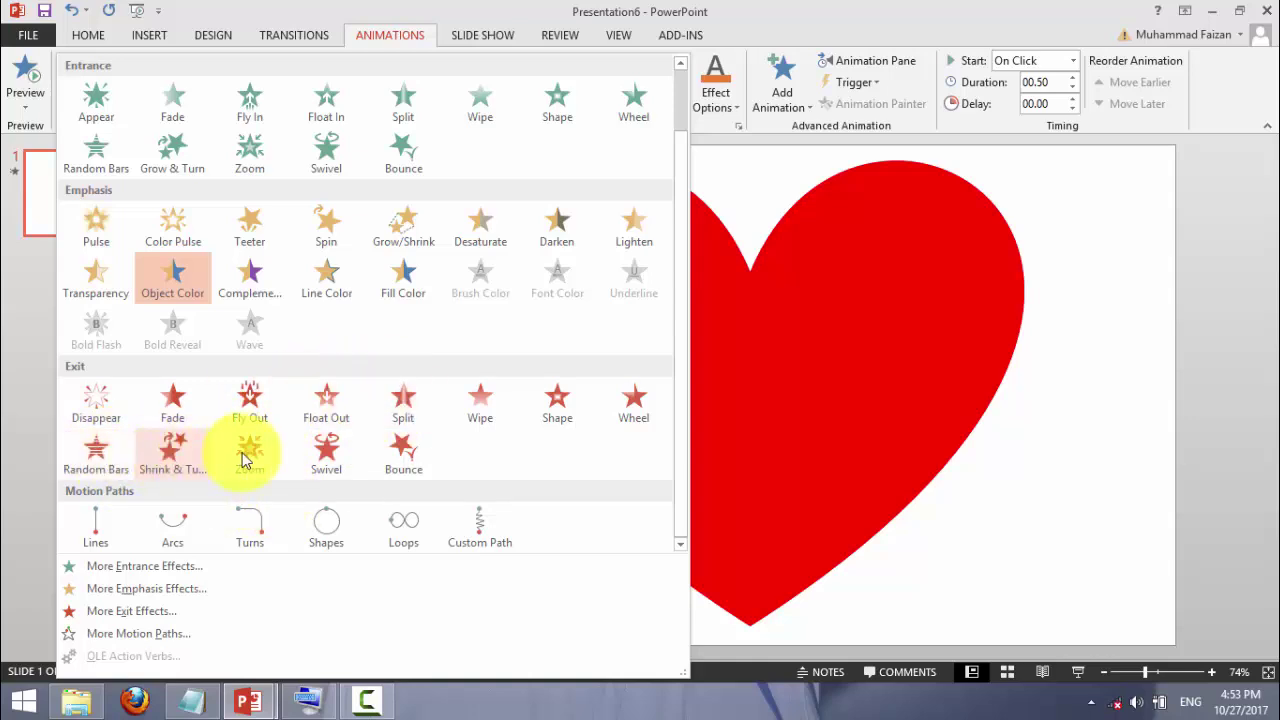
# - Apply the Shape exit effect to the red heart and preview it twice in the slide show
pyautogui.click(557, 412)
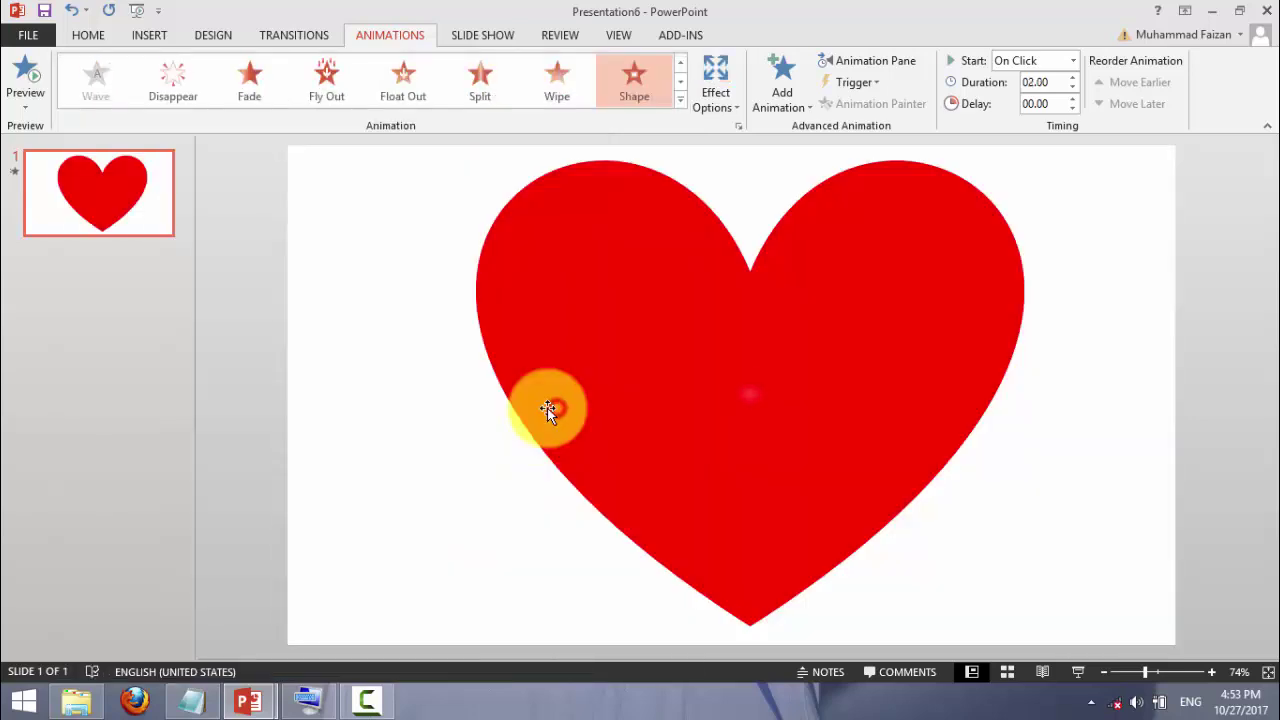
pyautogui.press('F5')
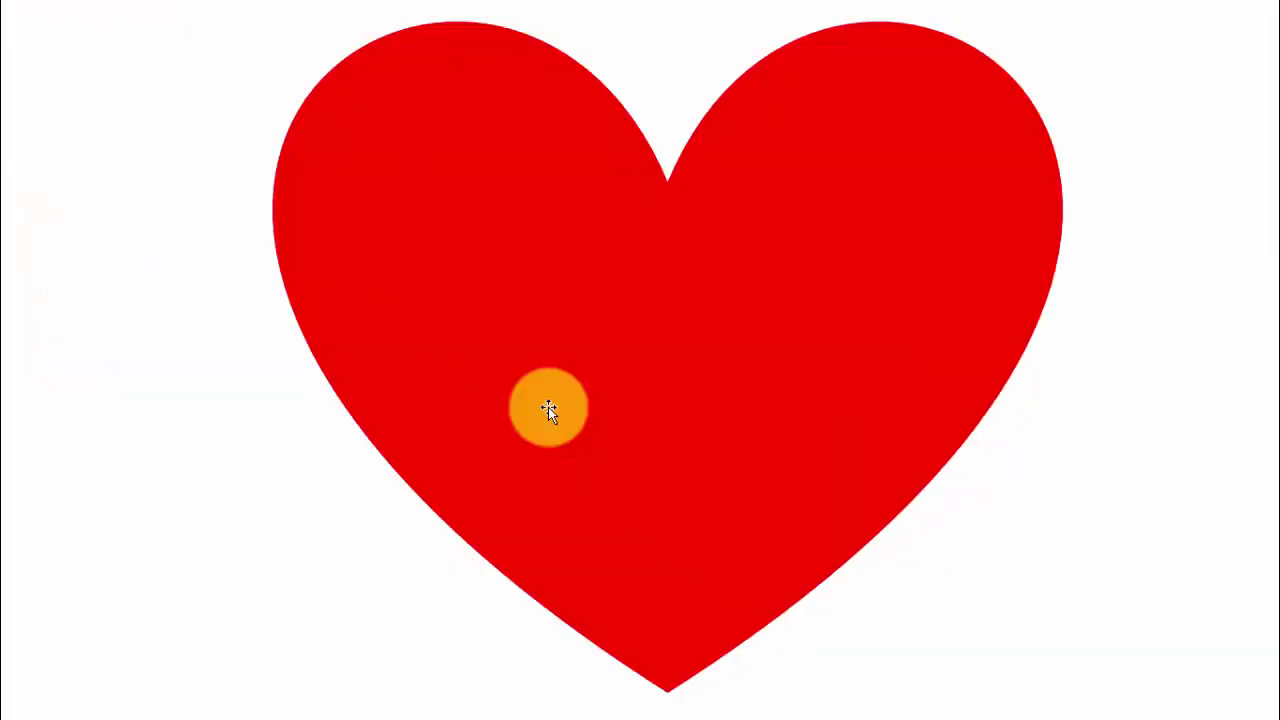
pyautogui.click(548, 408)
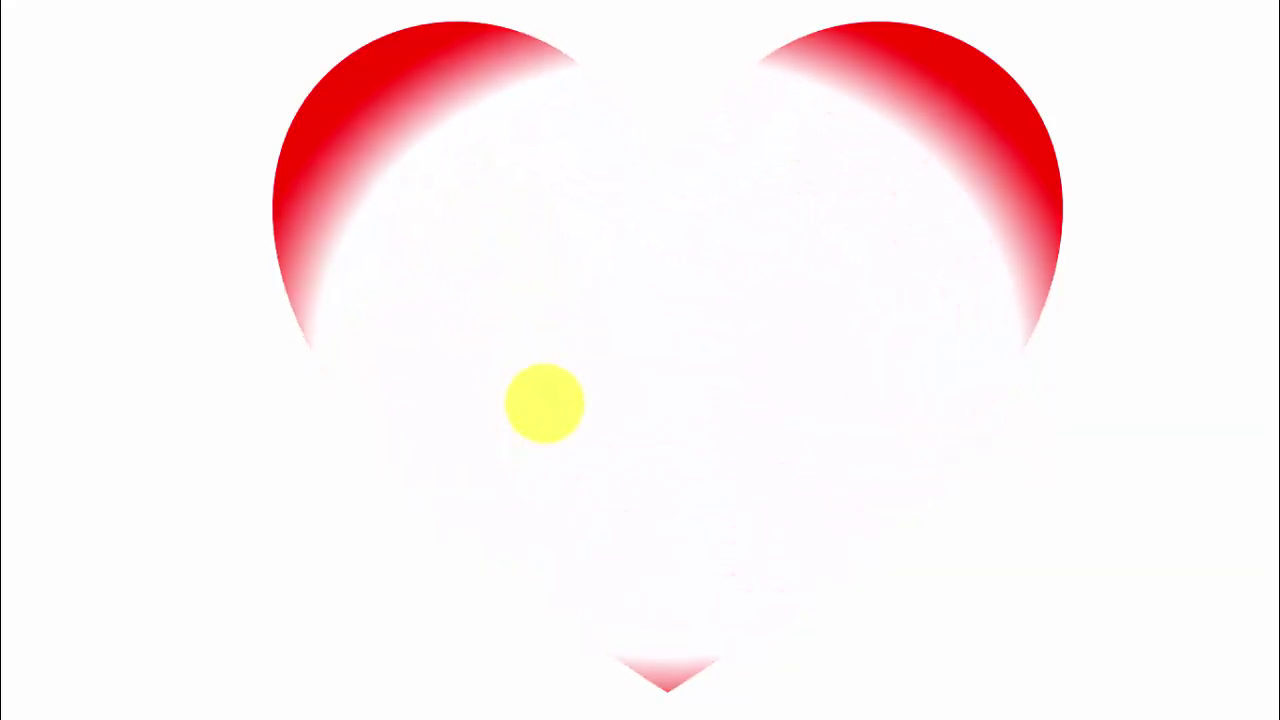
pyautogui.press('Escape')
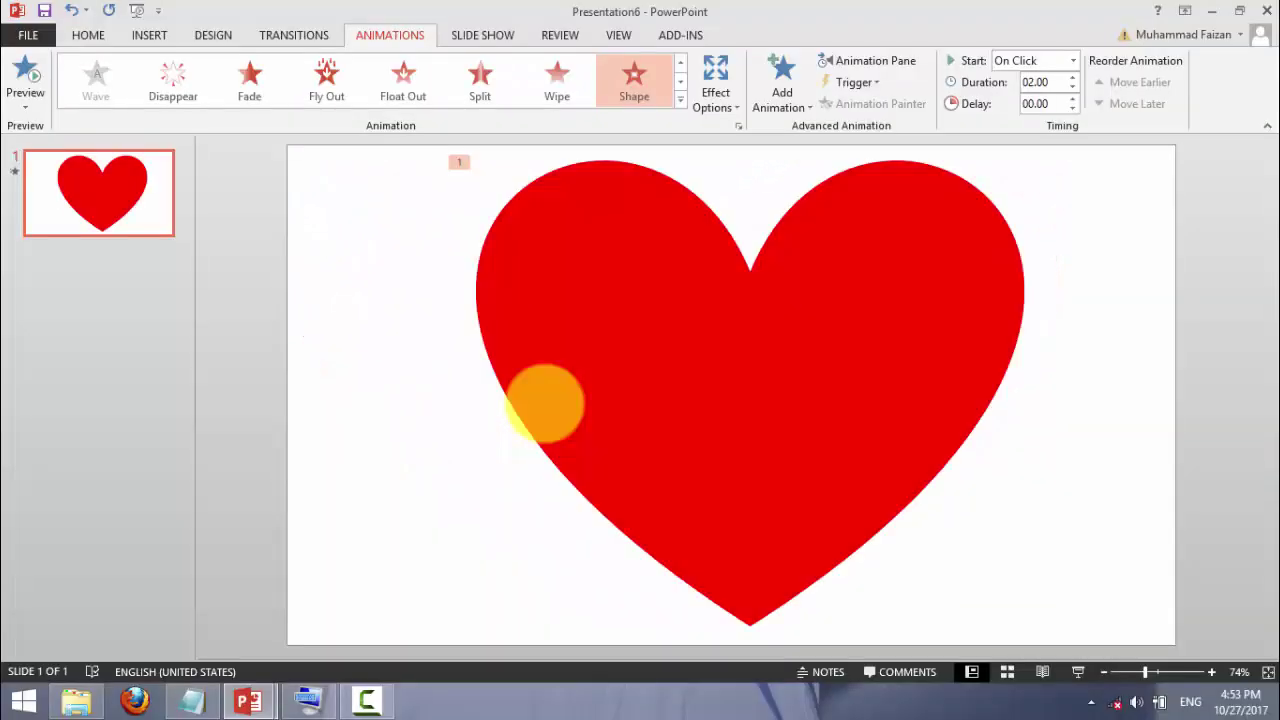
pyautogui.press('F5')
pyautogui.click(545, 403)
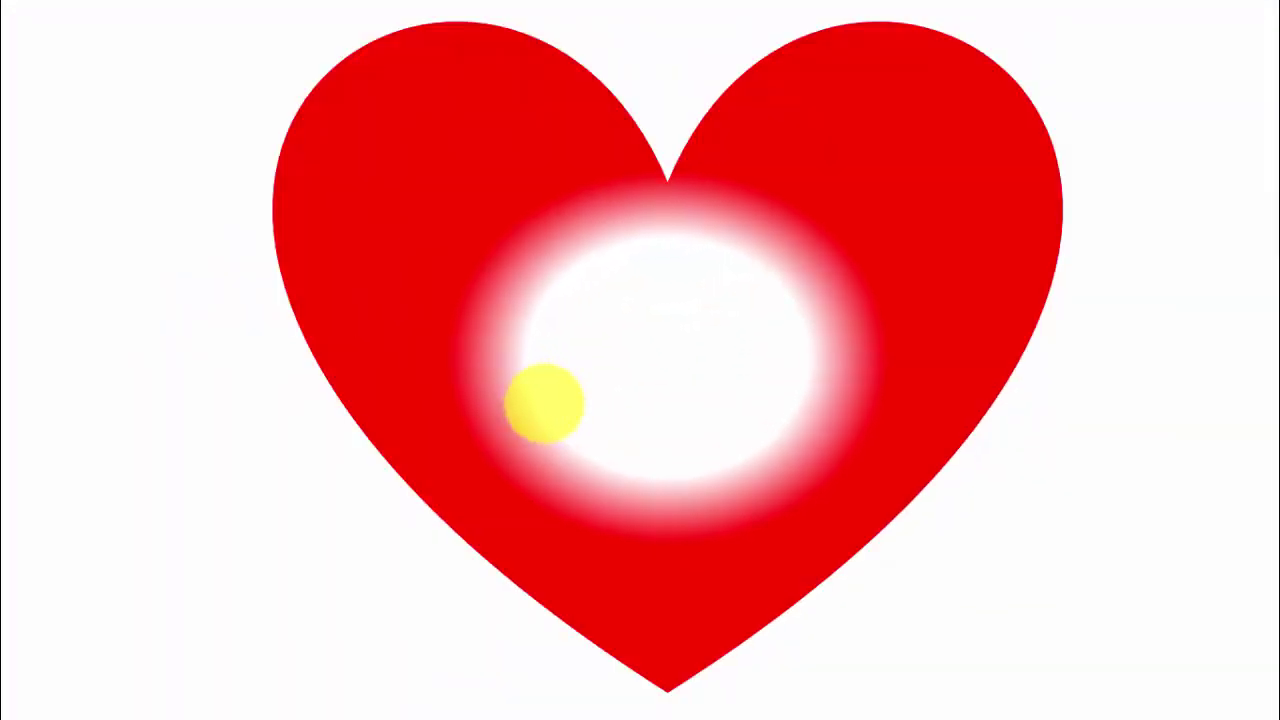
pyautogui.press('Escape')
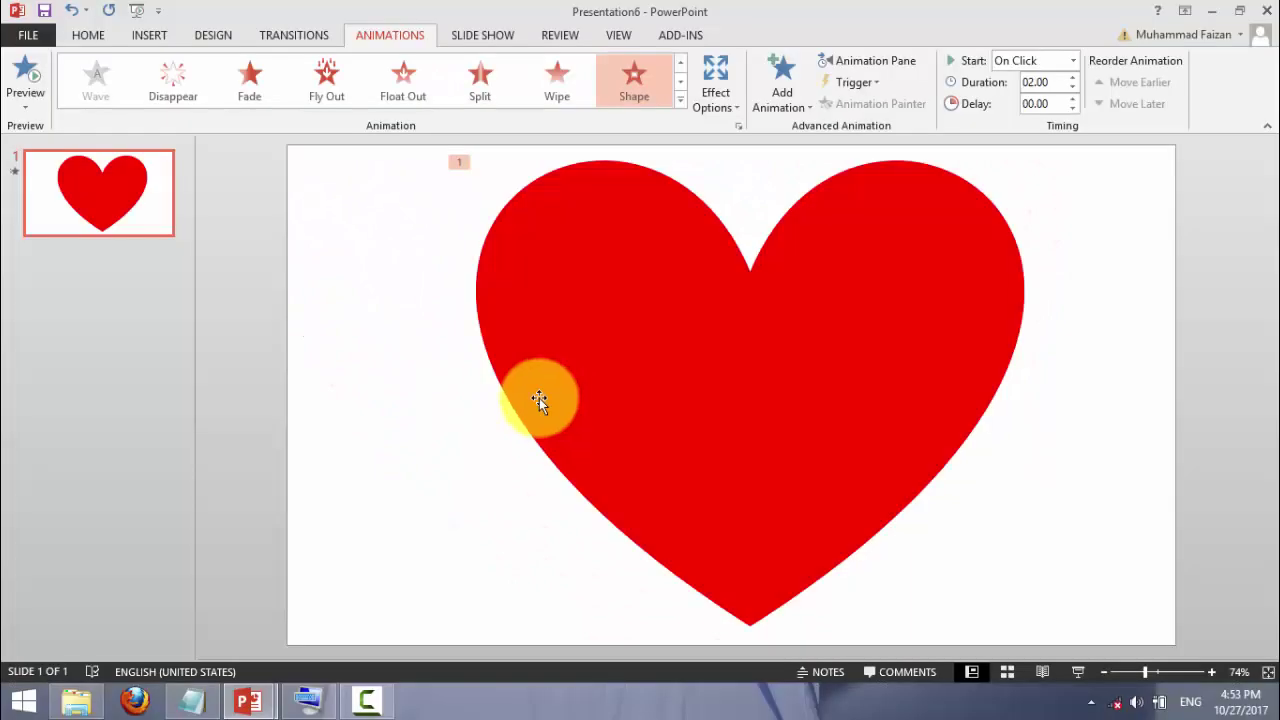
# - Scroll through the full list of animation effects, then reselect the heart
pyautogui.click(679, 100)
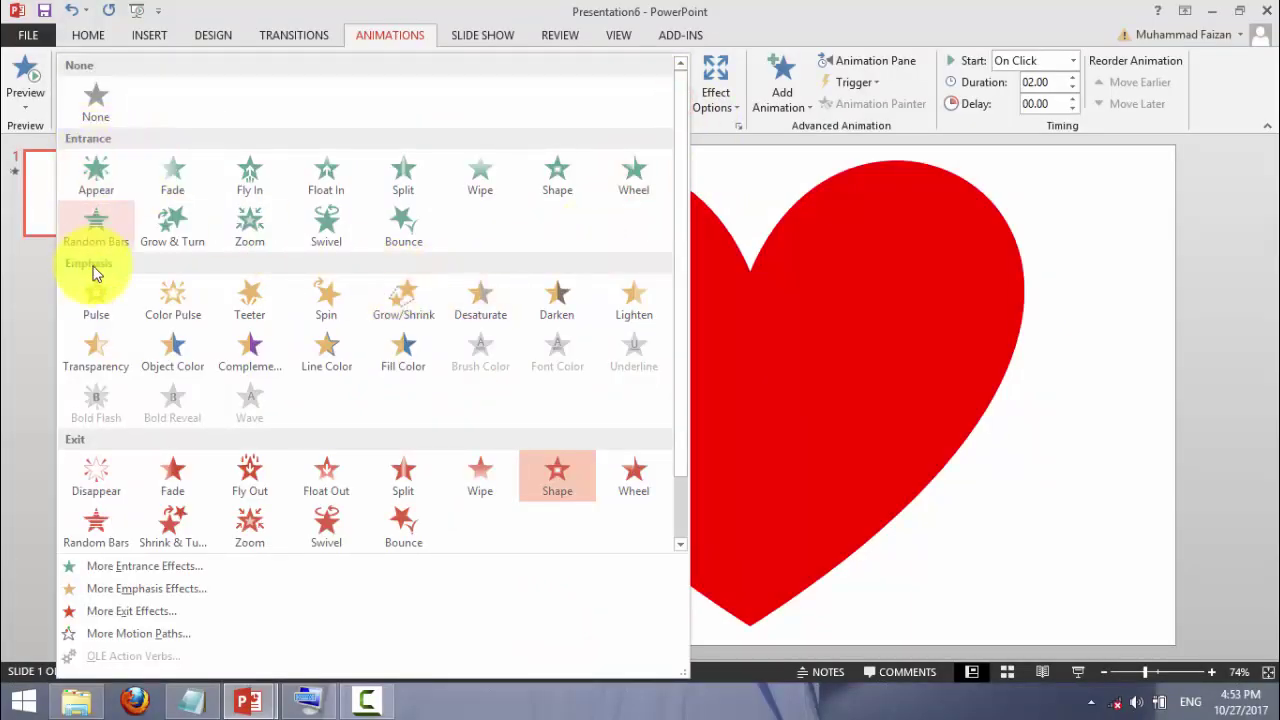
pyautogui.scroll(-1, 100, 480)
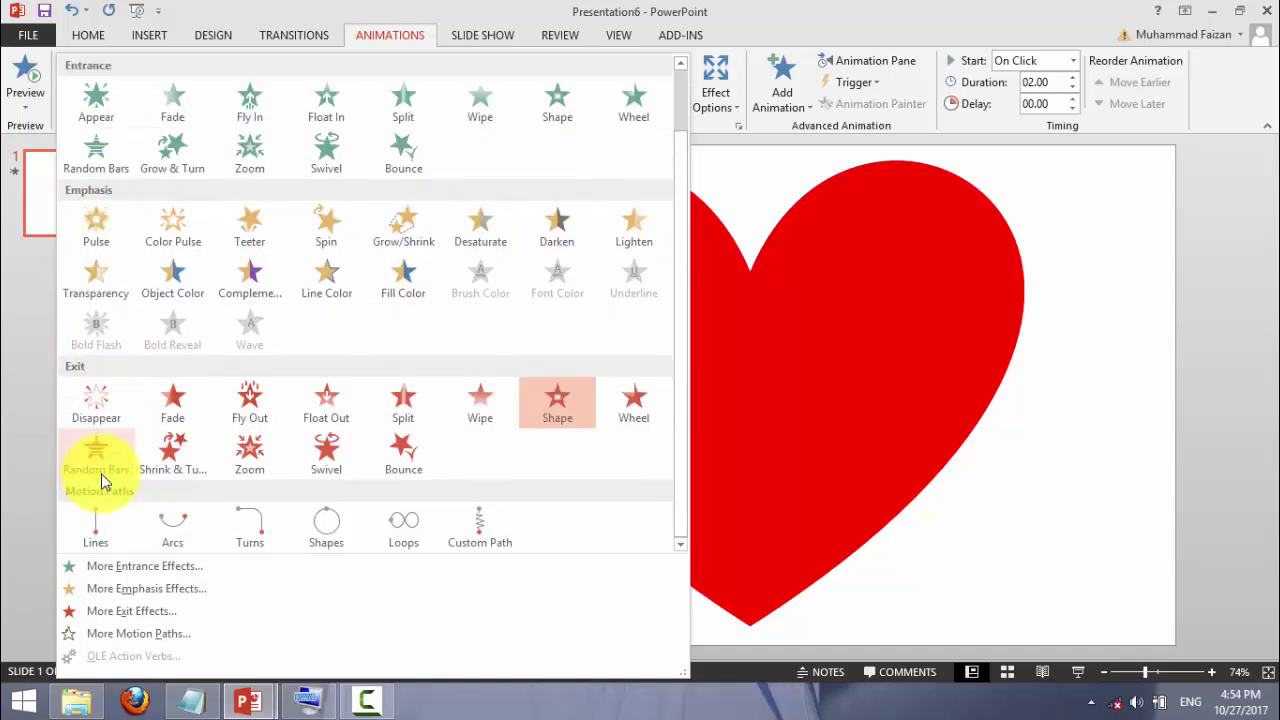
pyautogui.click(823, 314)
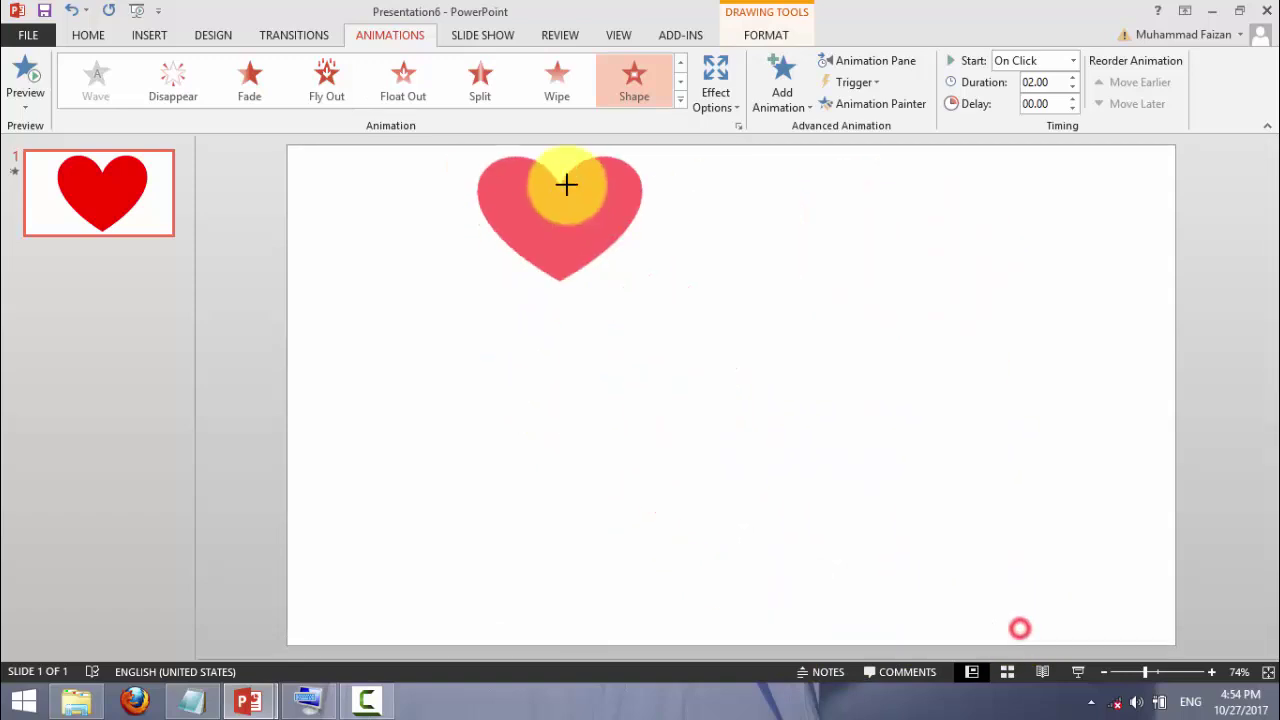
# - Shrink the heart to a small shape in the top-left corner and scroll the full effects list
pyautogui.moveTo(1020, 628); pyautogui.dragTo(660, 295)
pyautogui.moveTo(565, 225)
pyautogui.mouseDown()
pyautogui.moveTo(411, 240)
pyautogui.moveTo(409, 253)
pyautogui.mouseUp()
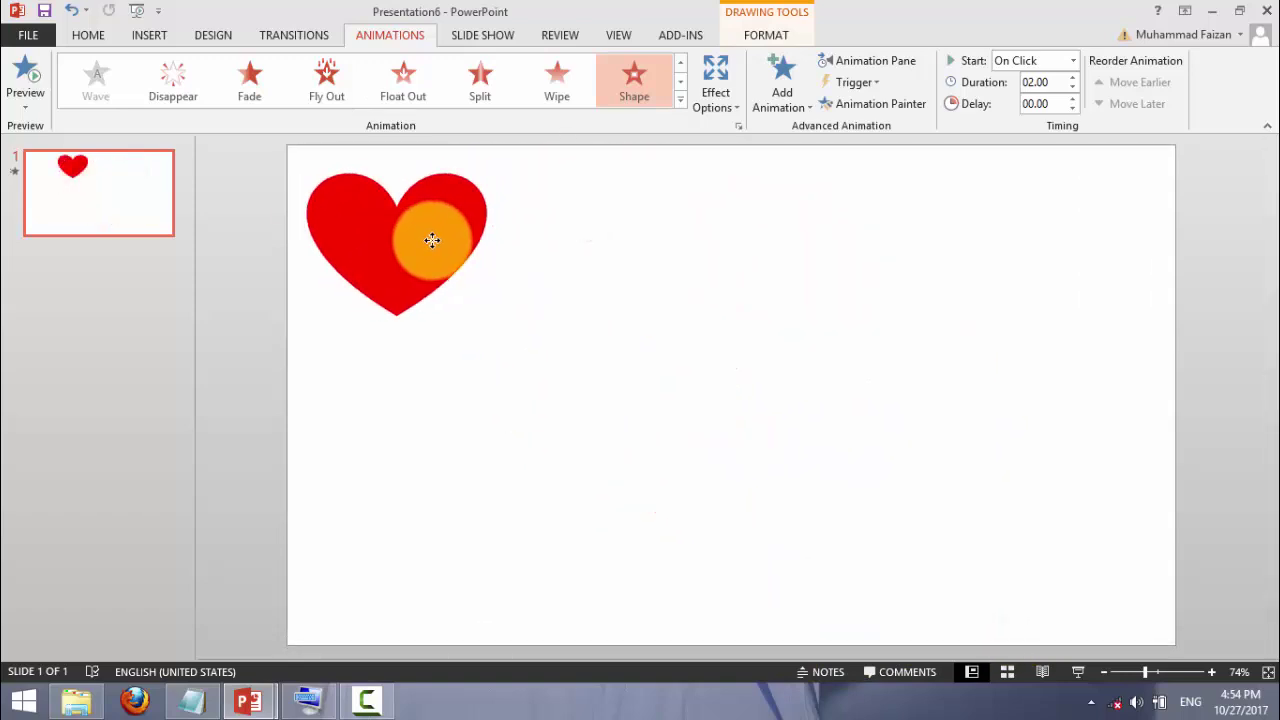
pyautogui.moveTo(486, 313); pyautogui.dragTo(478, 297)
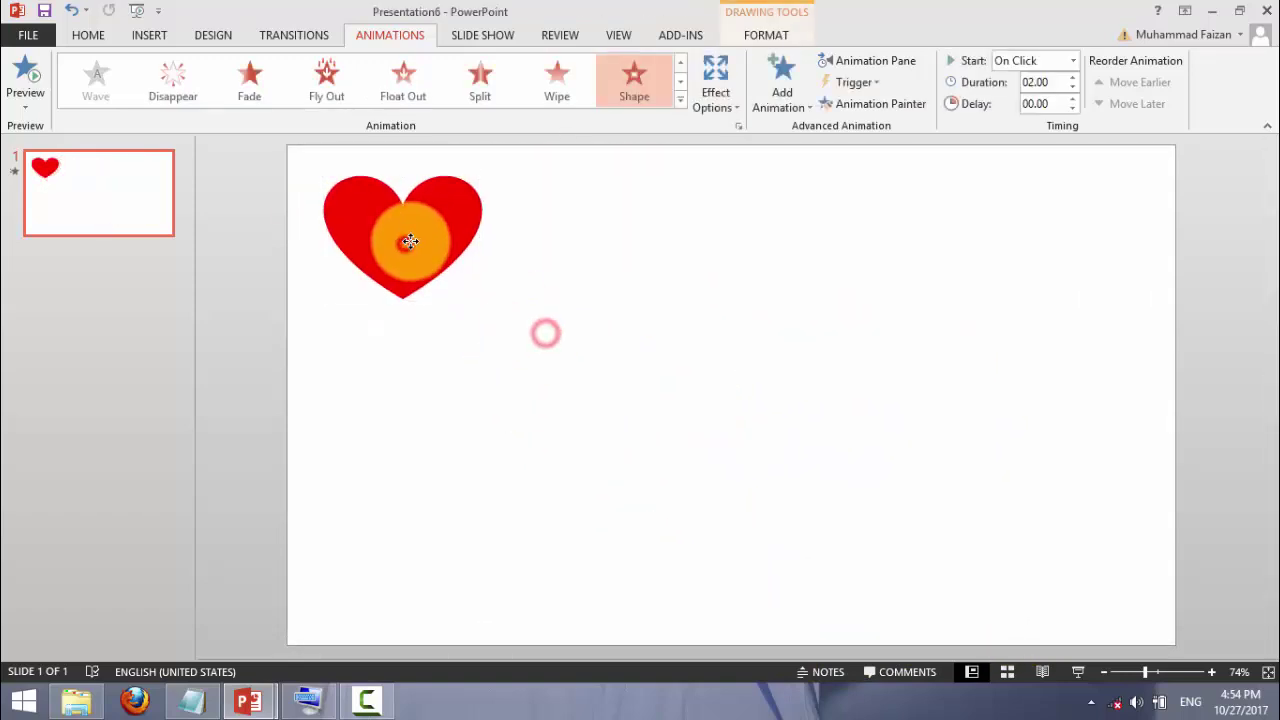
pyautogui.click(573, 284)
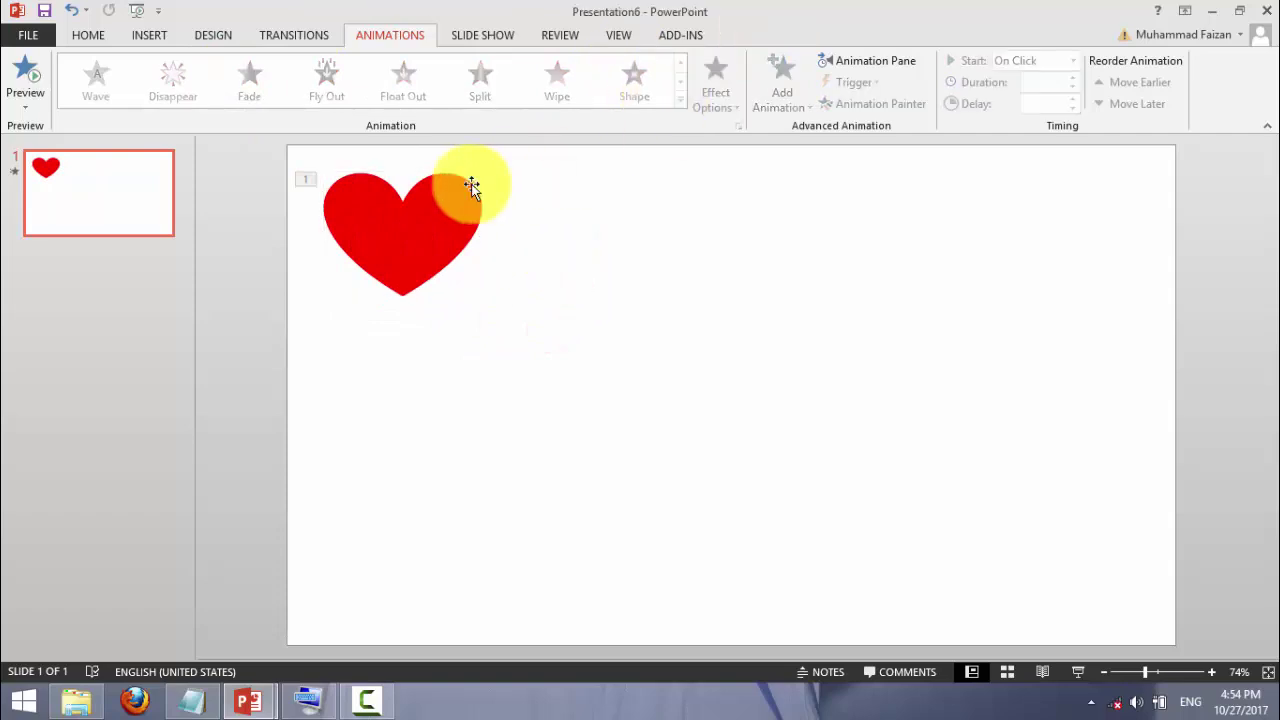
pyautogui.click(466, 186)
pyautogui.click(683, 108)
pyautogui.scroll(-1, 541, 335)
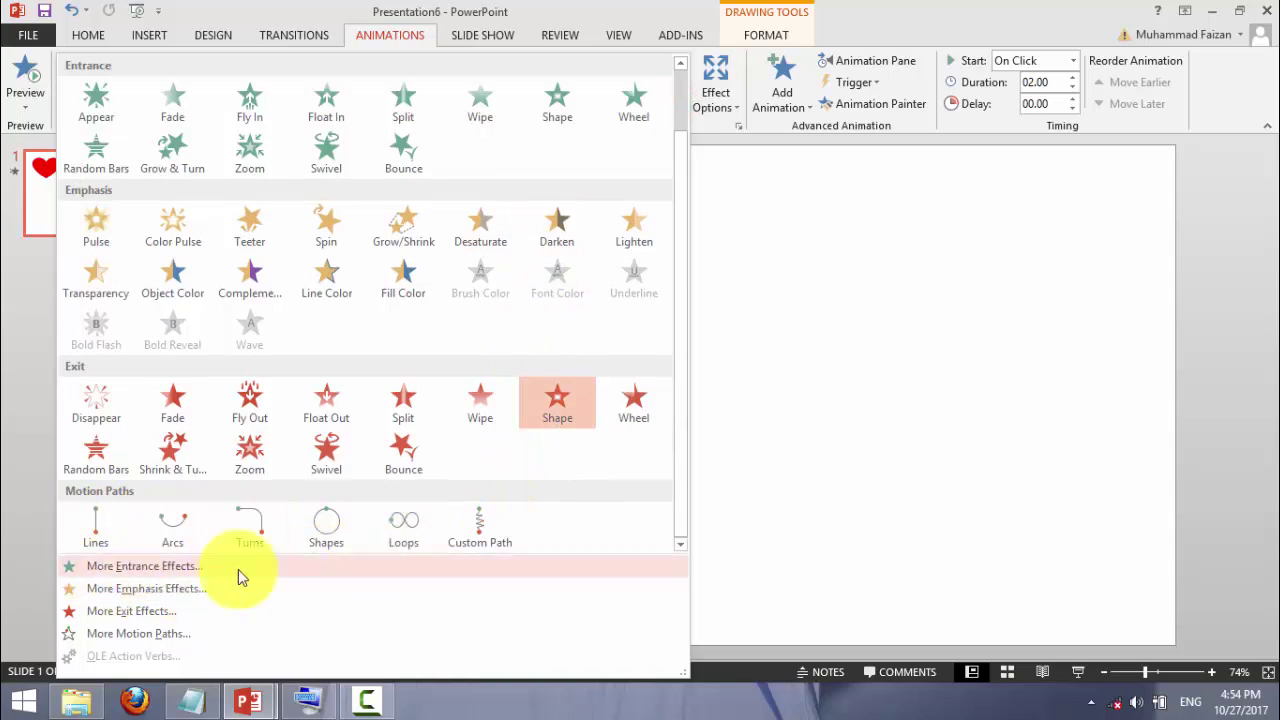
# - Give the heart a Lines motion path ending at the bottom-right corner and preview it
pyautogui.click(93, 527)
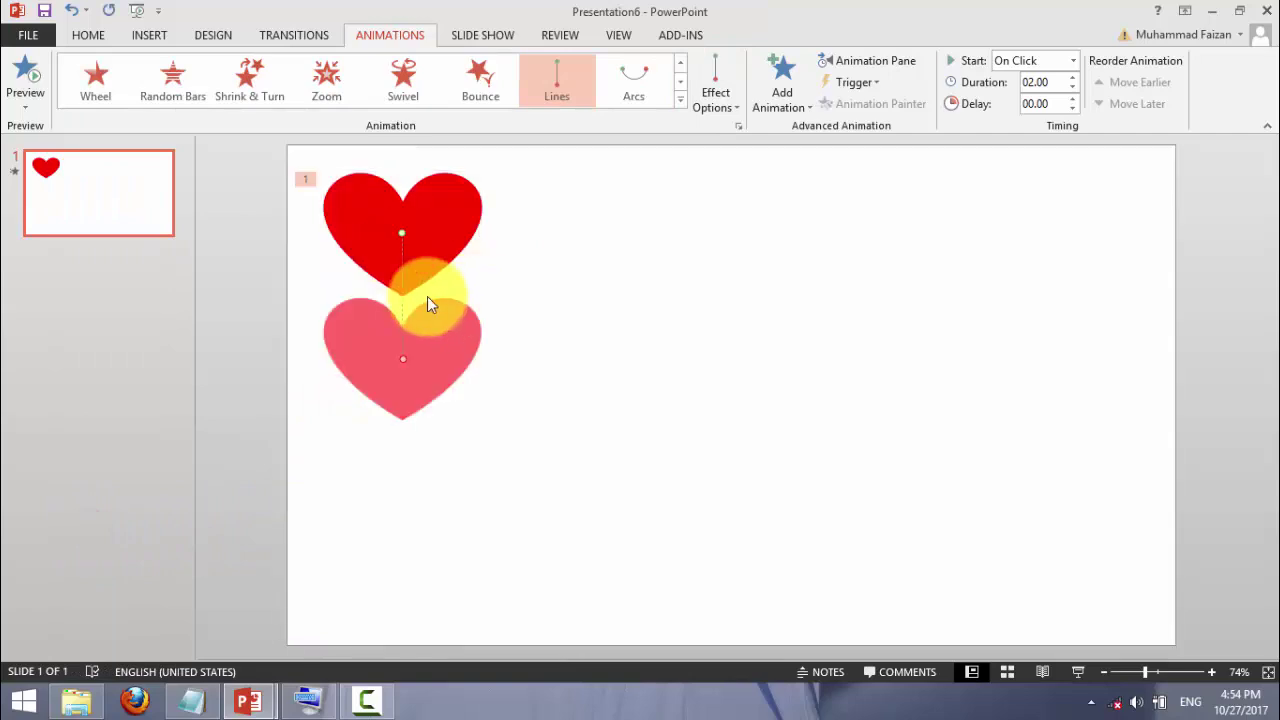
pyautogui.moveTo(401, 361)
pyautogui.mouseDown()
pyautogui.moveTo(1094, 572)
pyautogui.moveTo(1083, 574)
pyautogui.mouseUp()
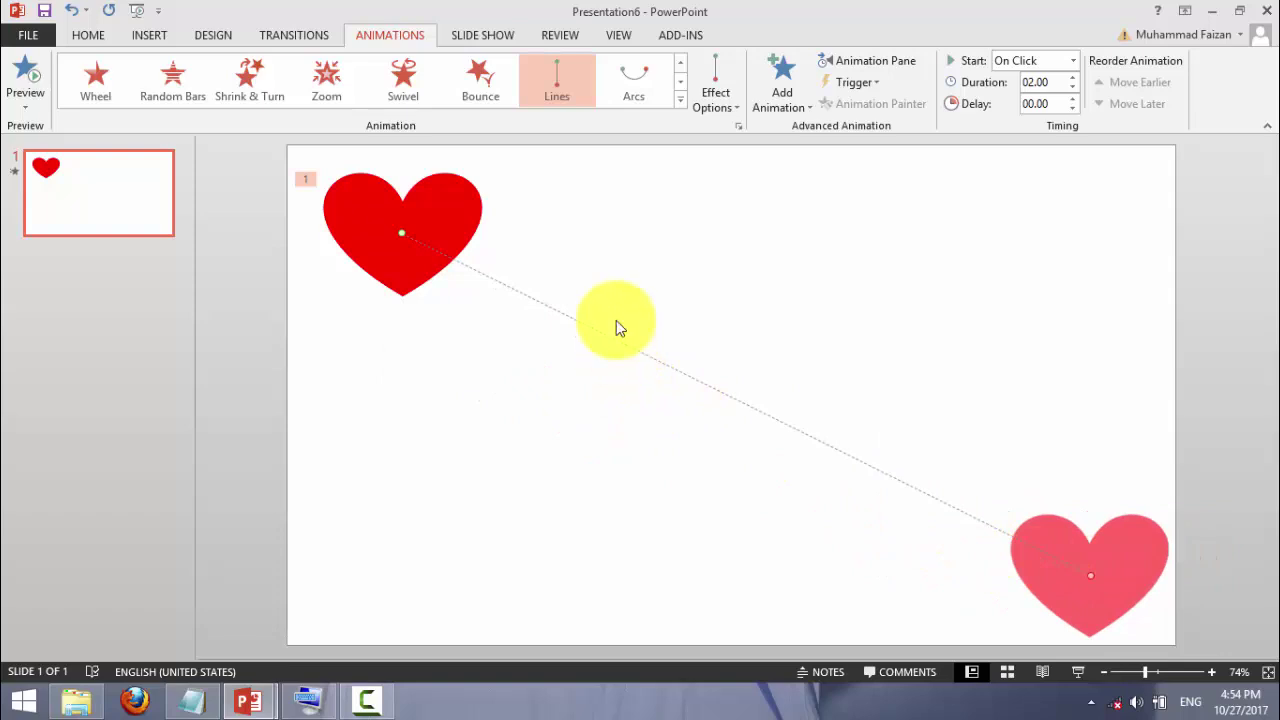
pyautogui.click(716, 92)
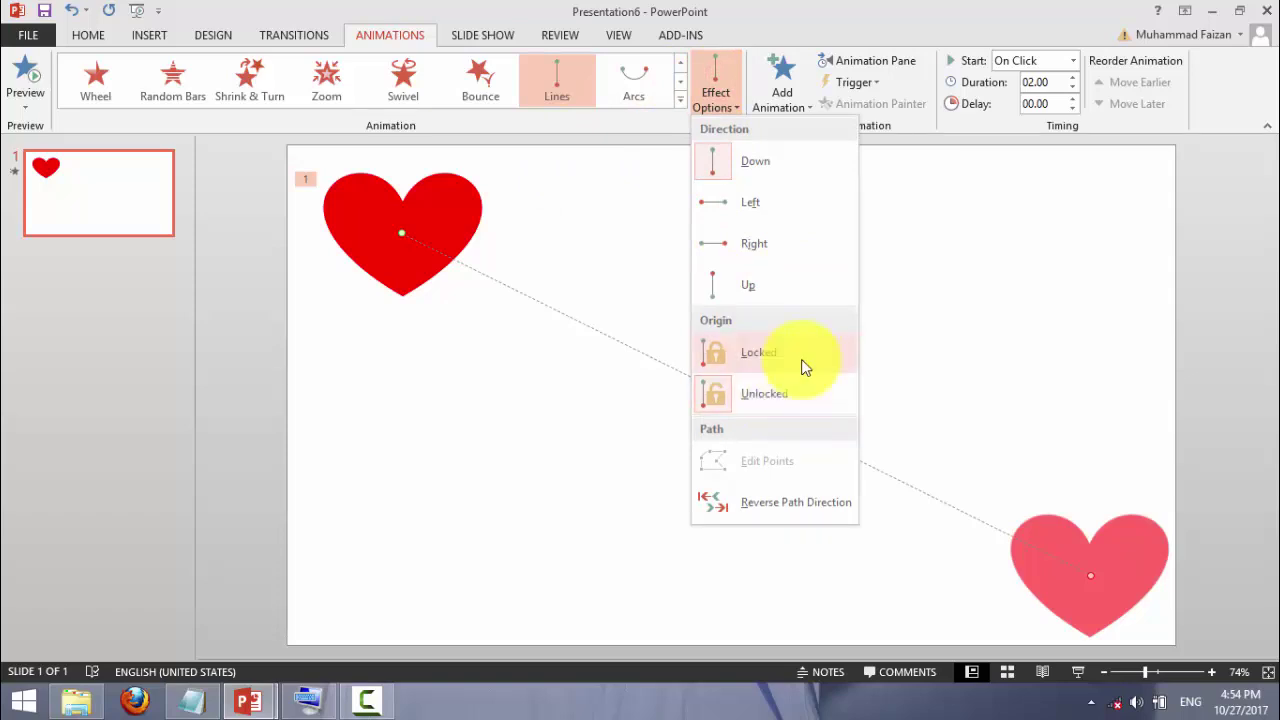
pyautogui.click(398, 222)
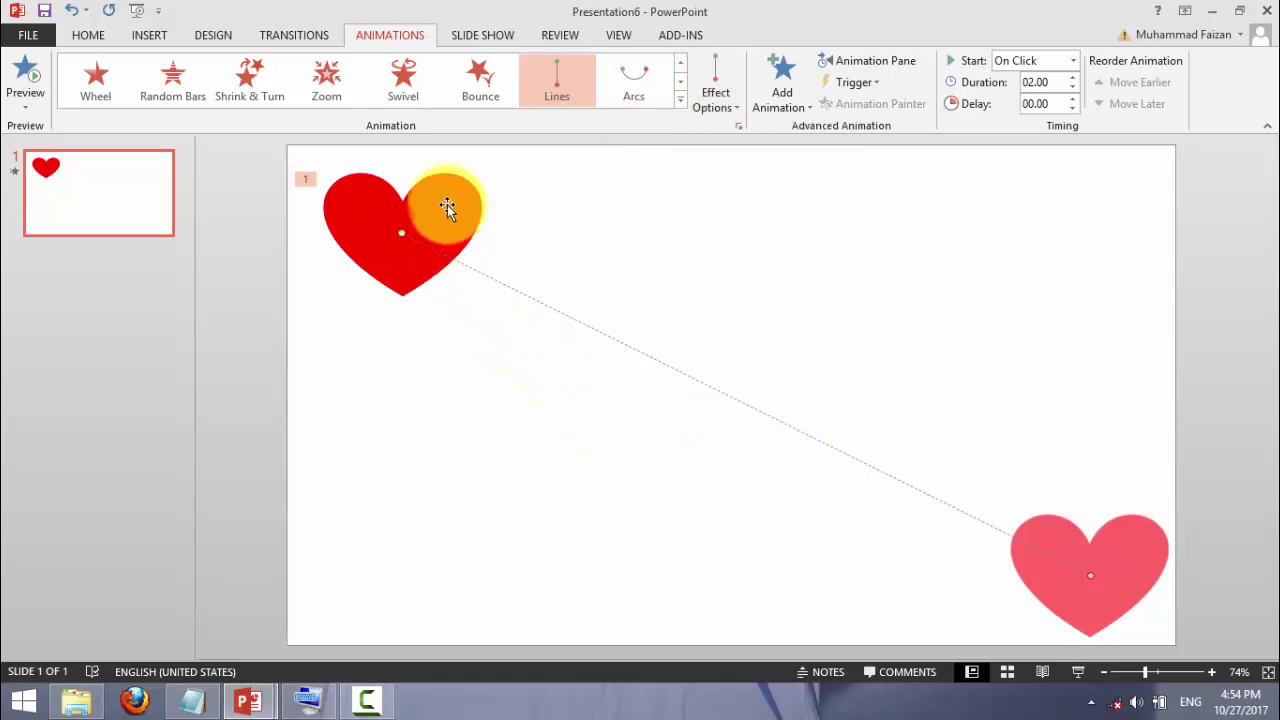
pyautogui.press('F5')
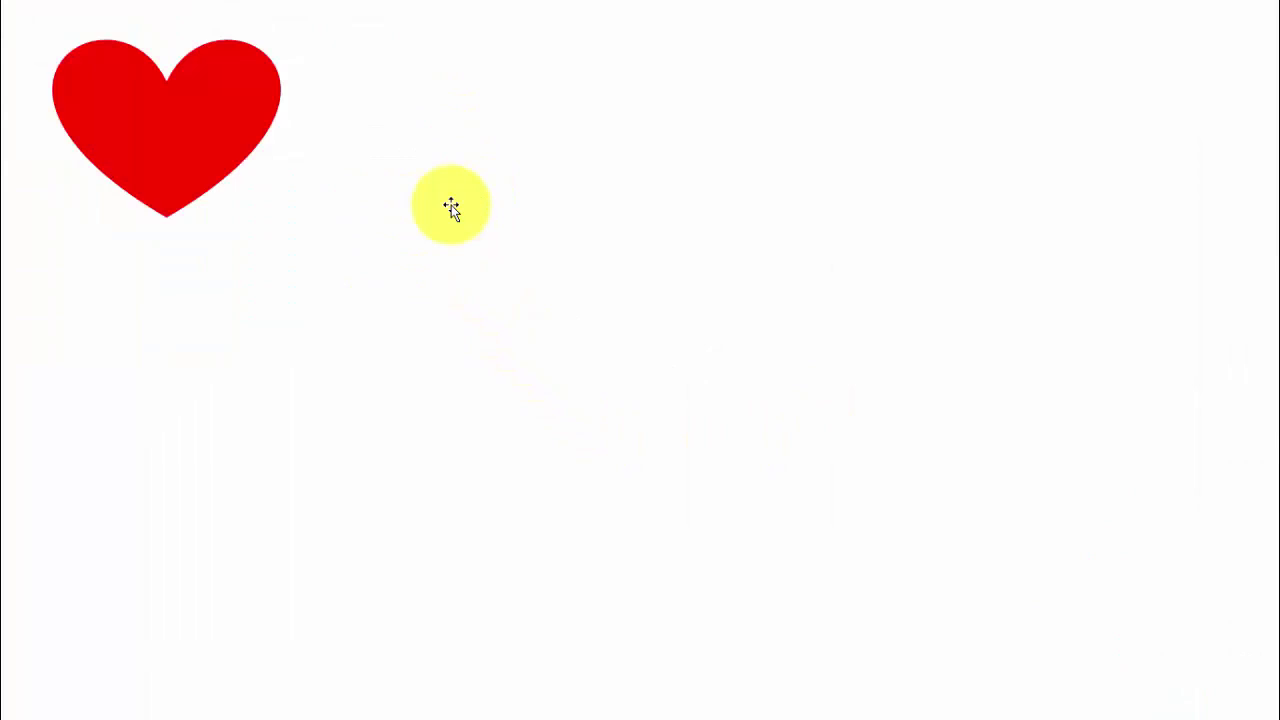
pyautogui.click(453, 204)
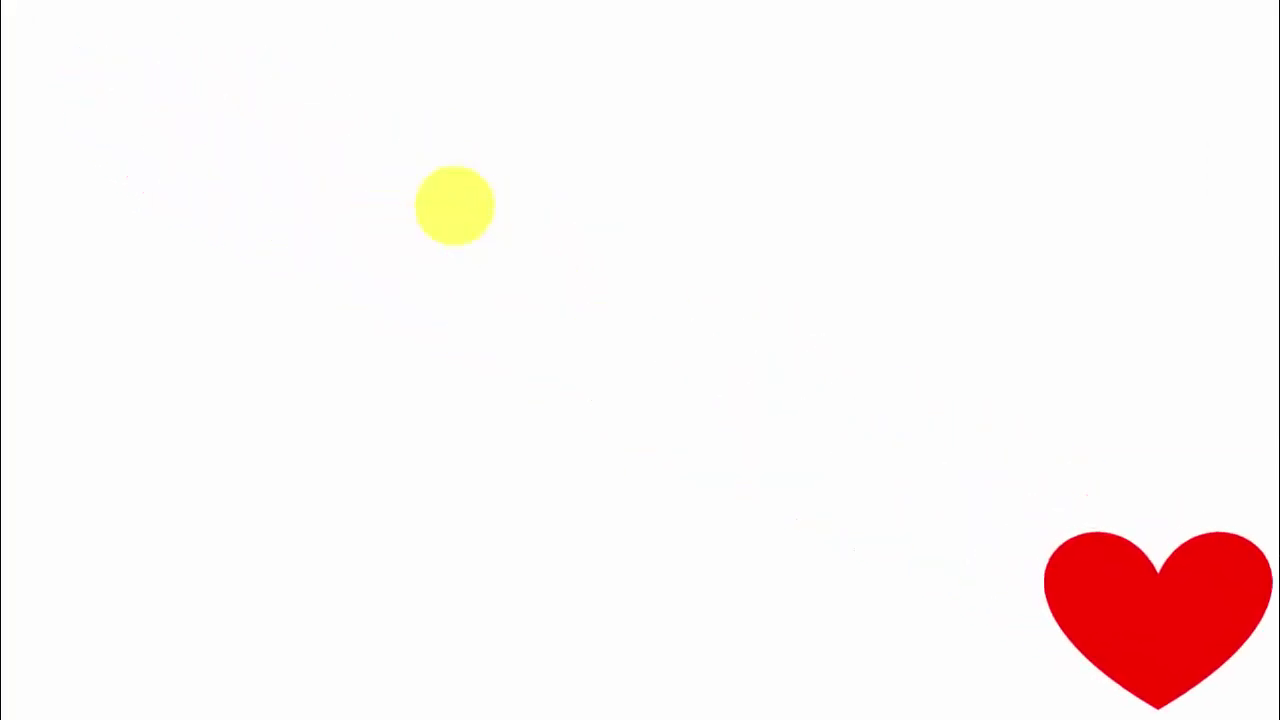
pyautogui.press('Escape')
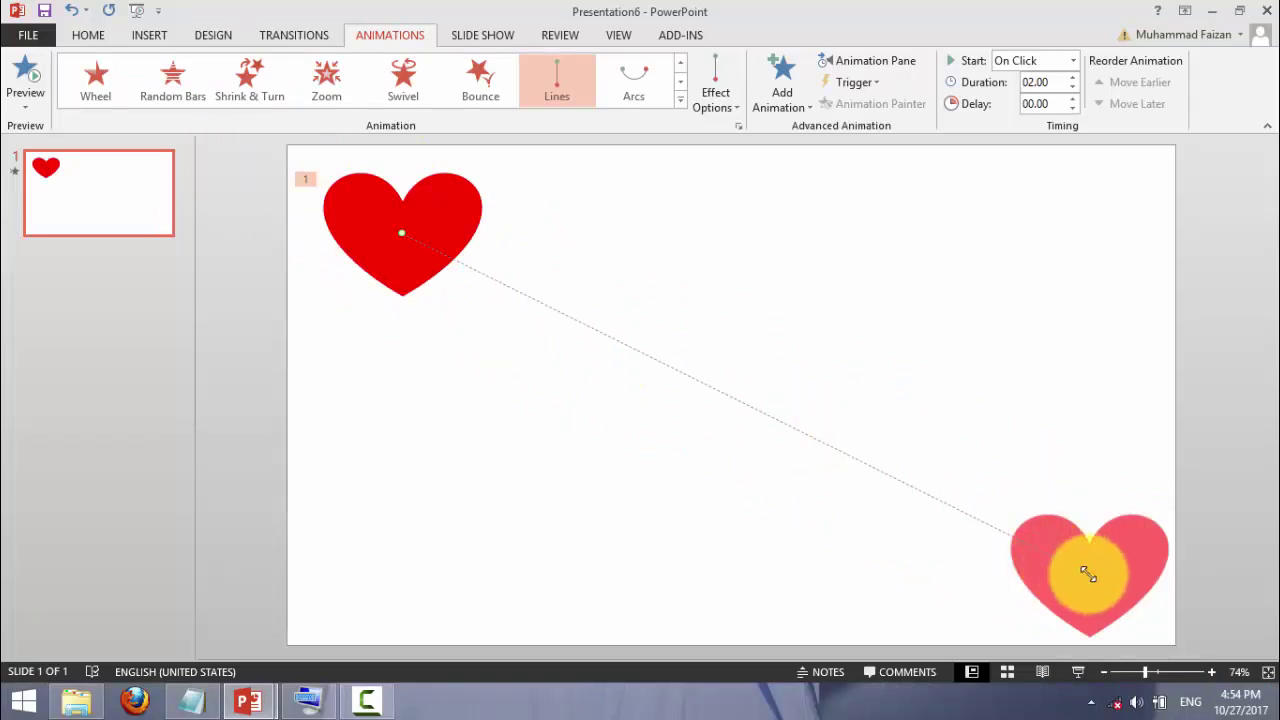
# - Shorten the path so the heart stops mid-slide, preview again, then delete the heart
pyautogui.moveTo(1089, 575); pyautogui.dragTo(665, 398)
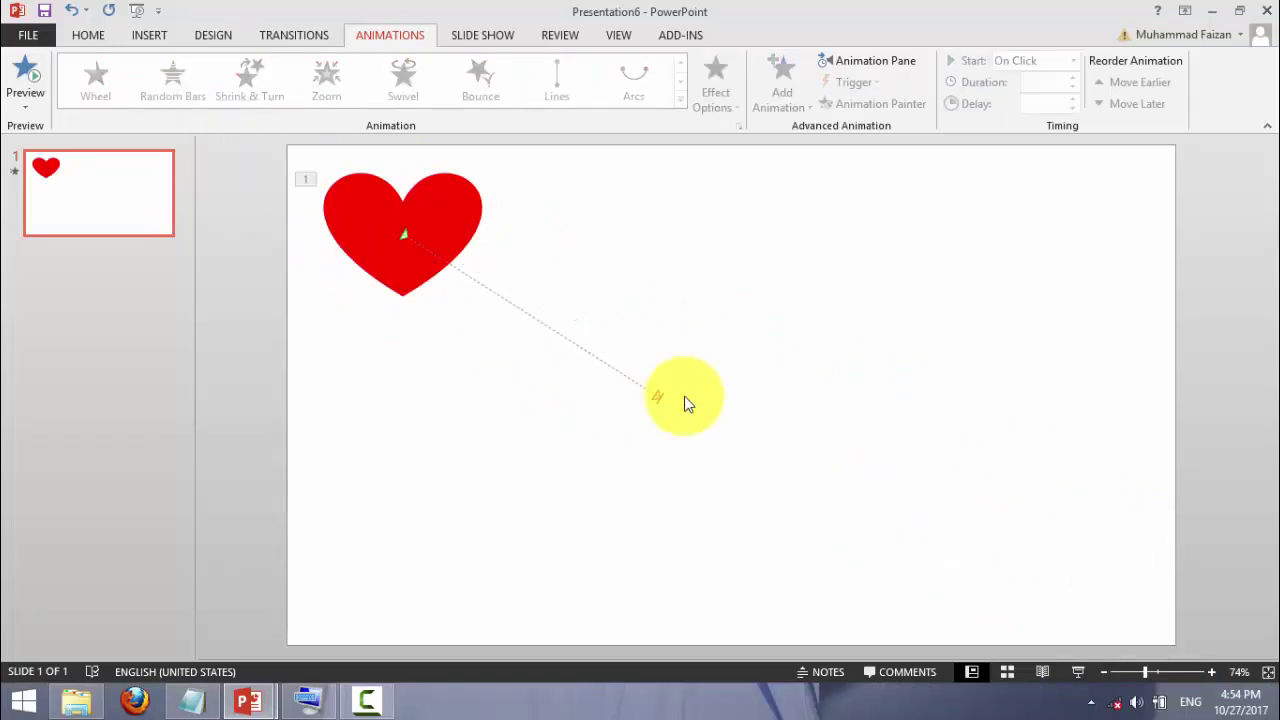
pyautogui.press('F5')
pyautogui.click(685, 396)
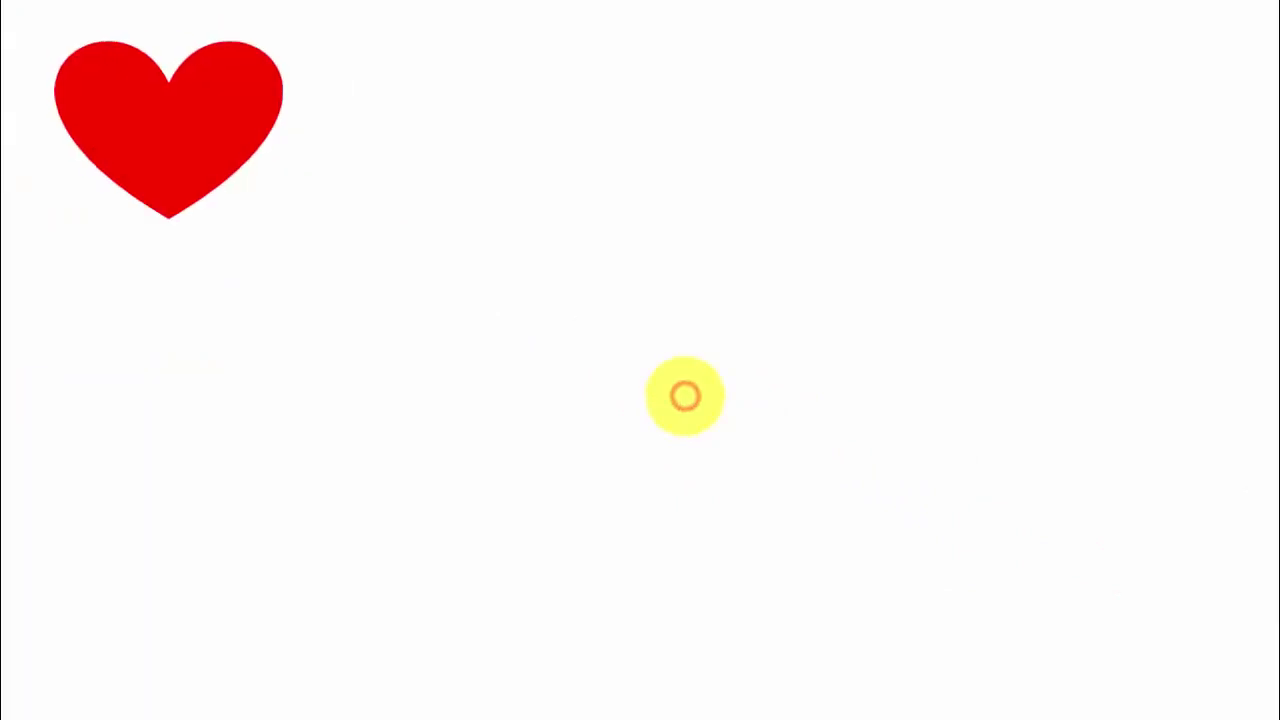
pyautogui.press('Escape')
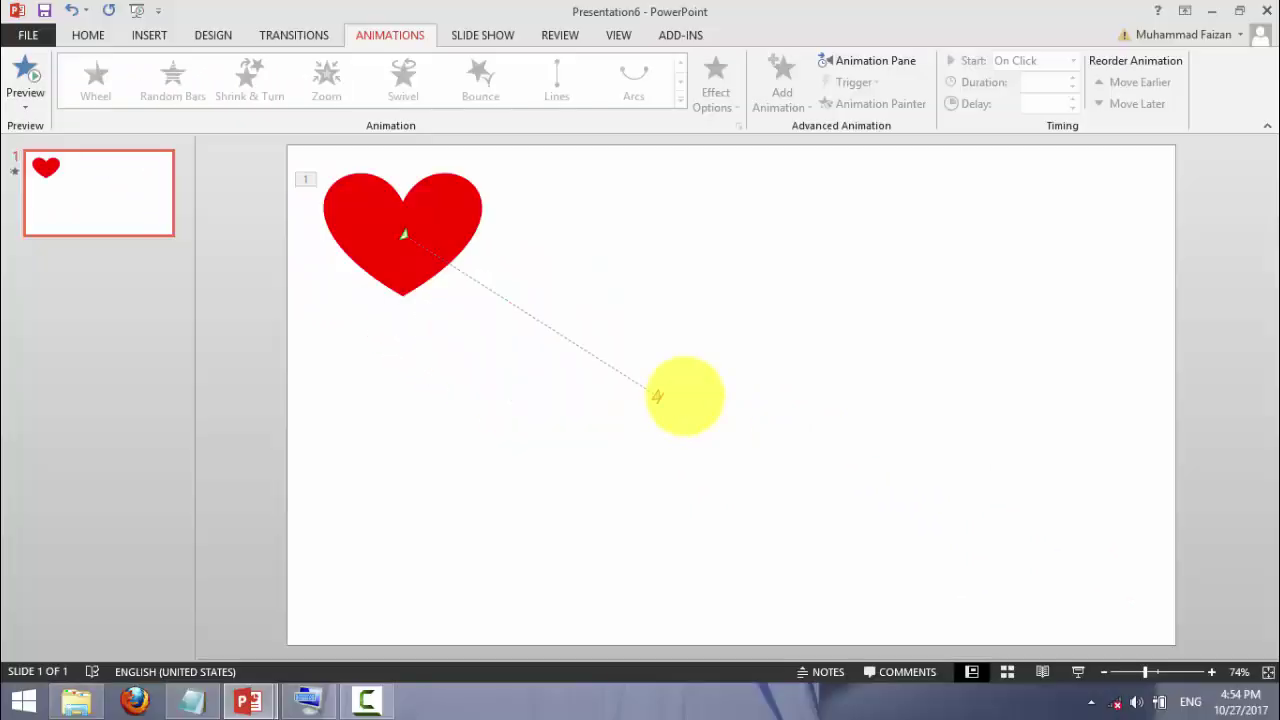
pyautogui.click(440, 228)
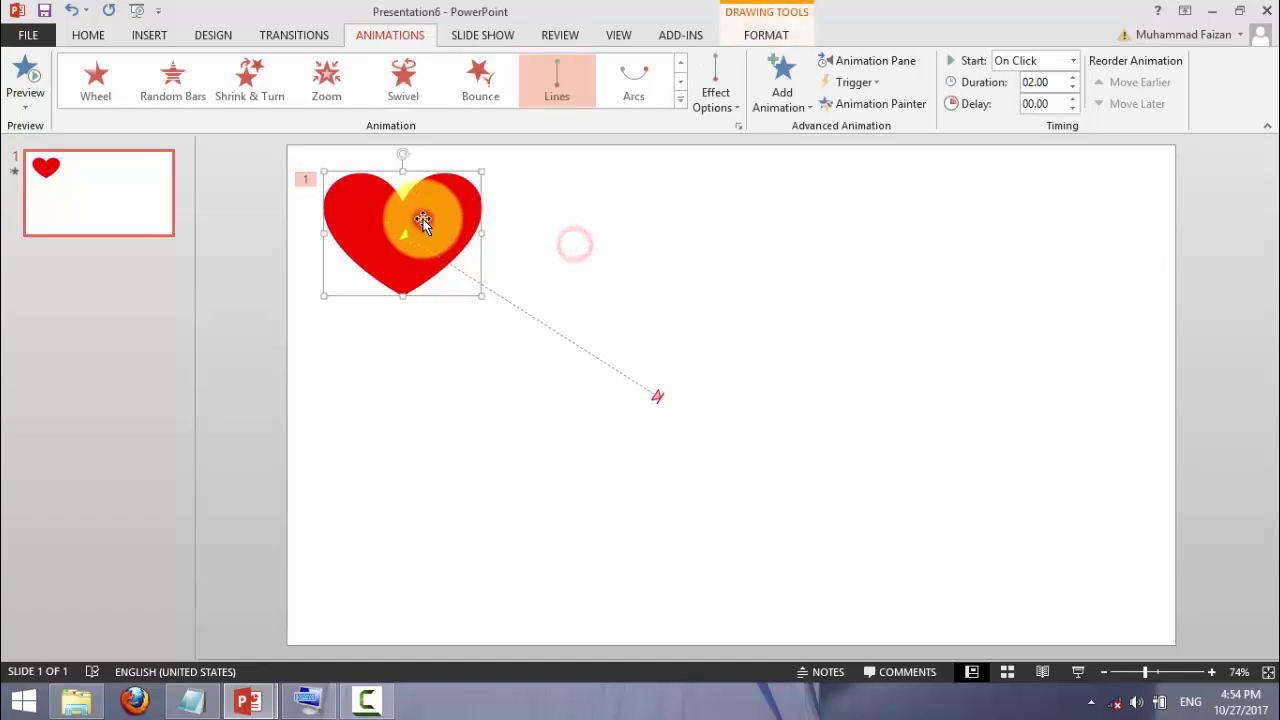
pyautogui.press('Delete')
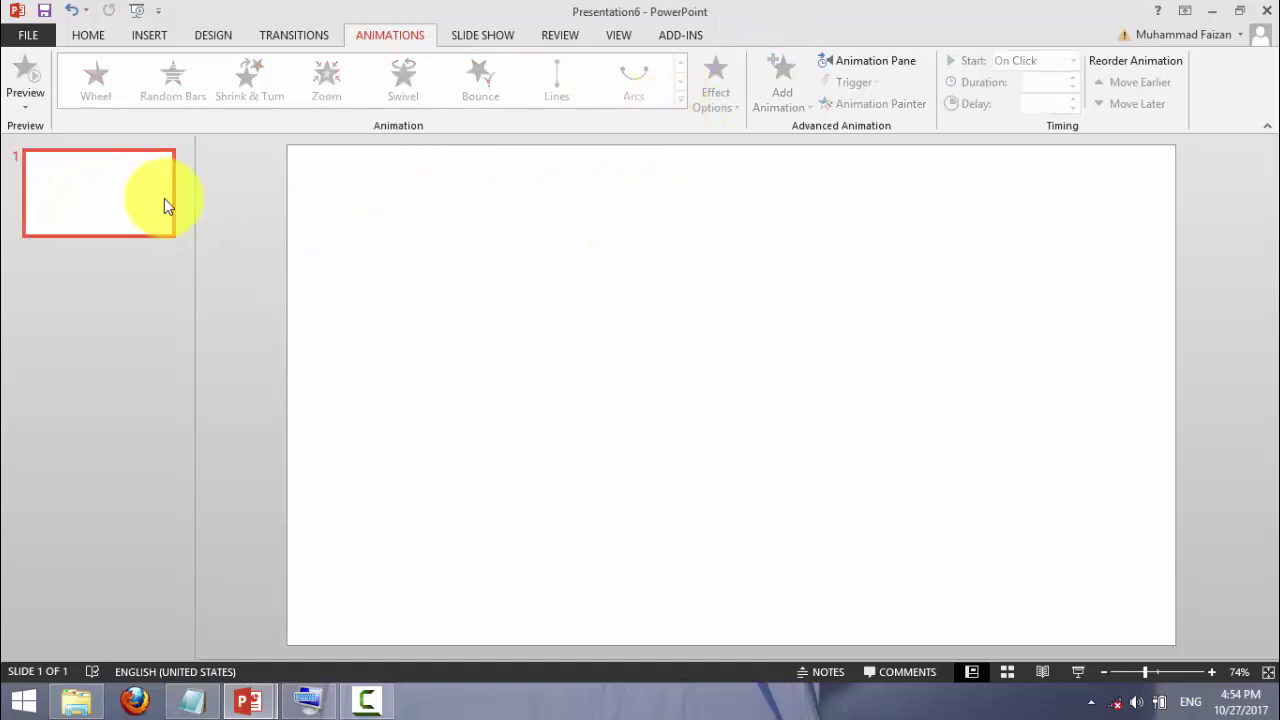
# - Draw a large text box and generate three paragraphs of sample text with =rand()
pyautogui.click(414, 247)
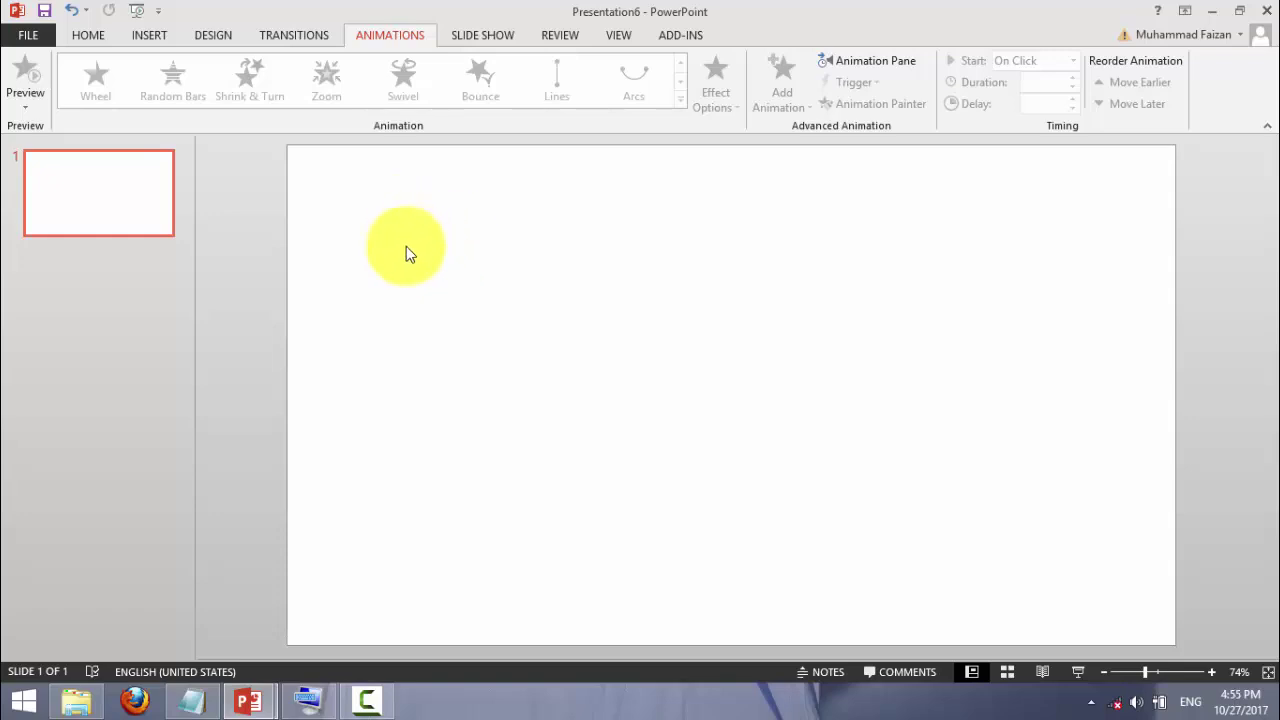
pyautogui.click(155, 36)
pyautogui.click(712, 85)
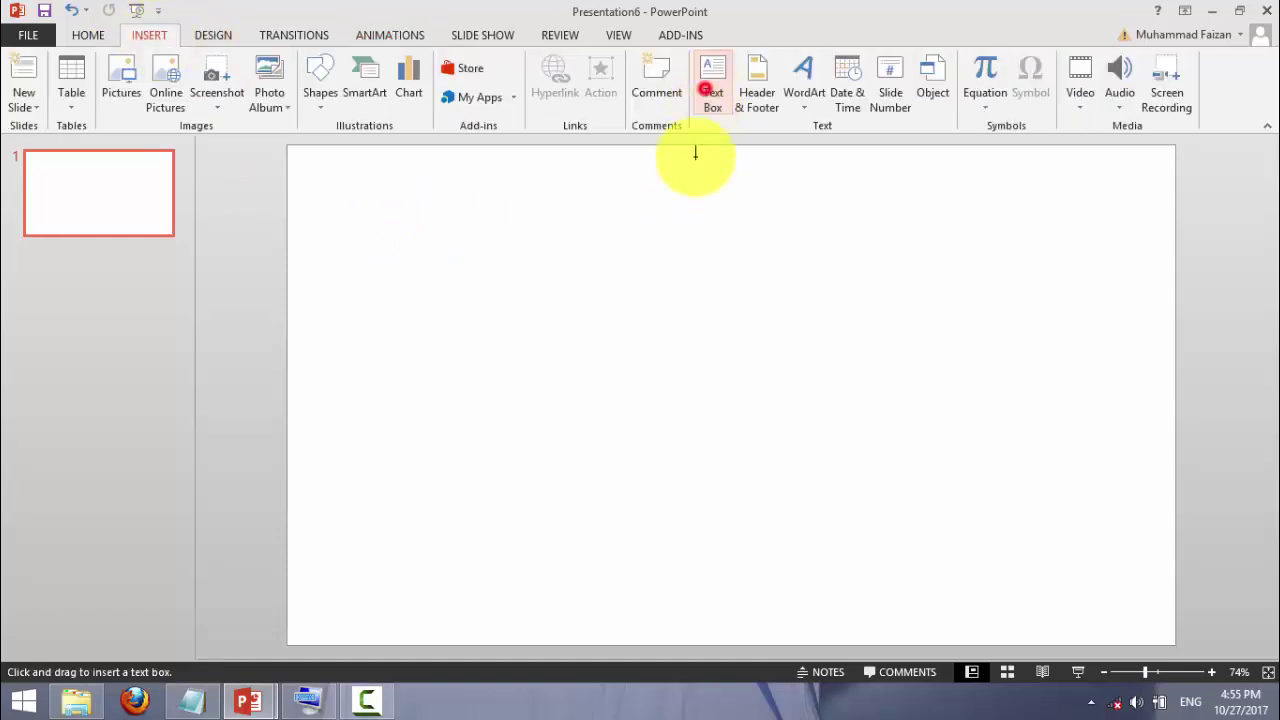
pyautogui.moveTo(351, 178); pyautogui.dragTo(1054, 569)
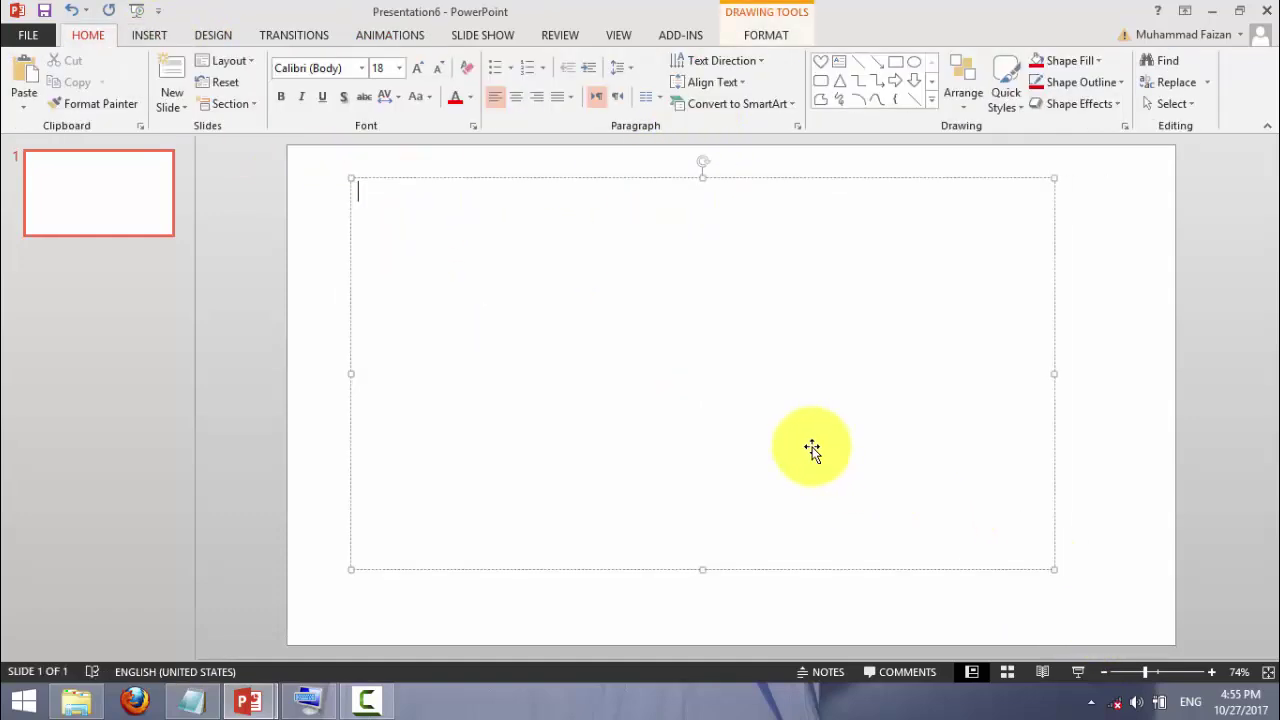
pyautogui.write('=rand(')
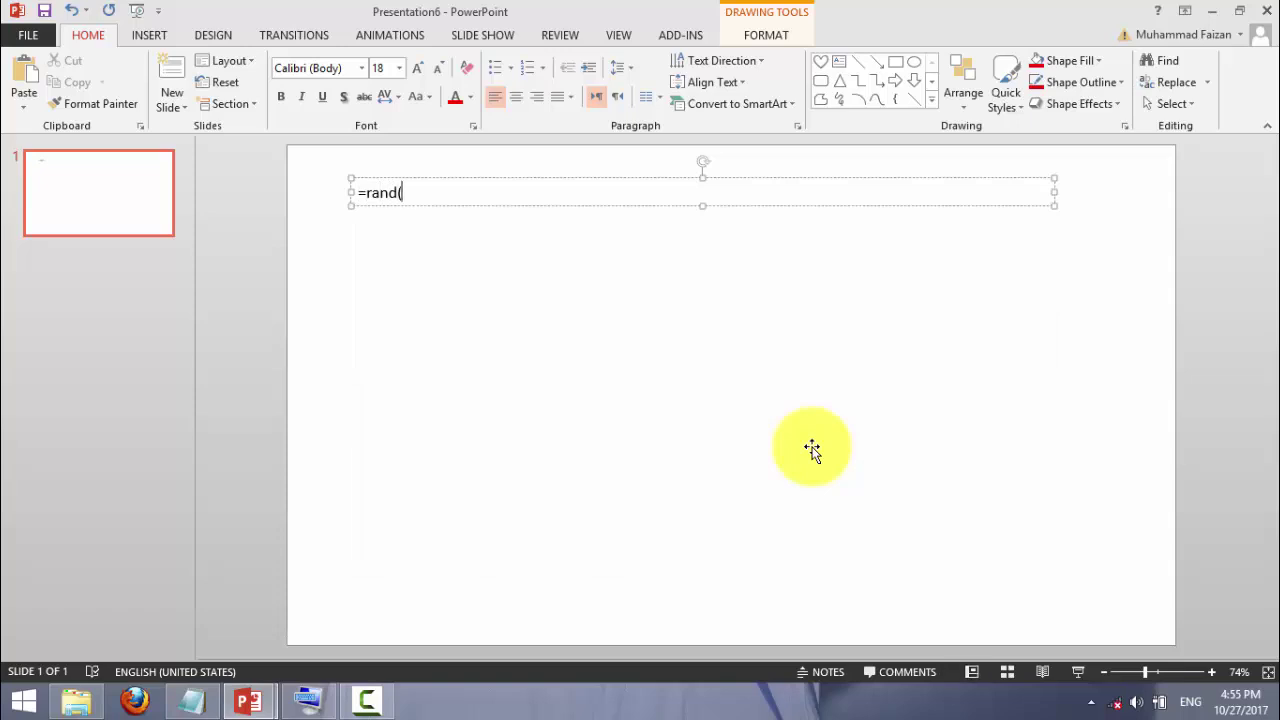
pyautogui.press('Return')
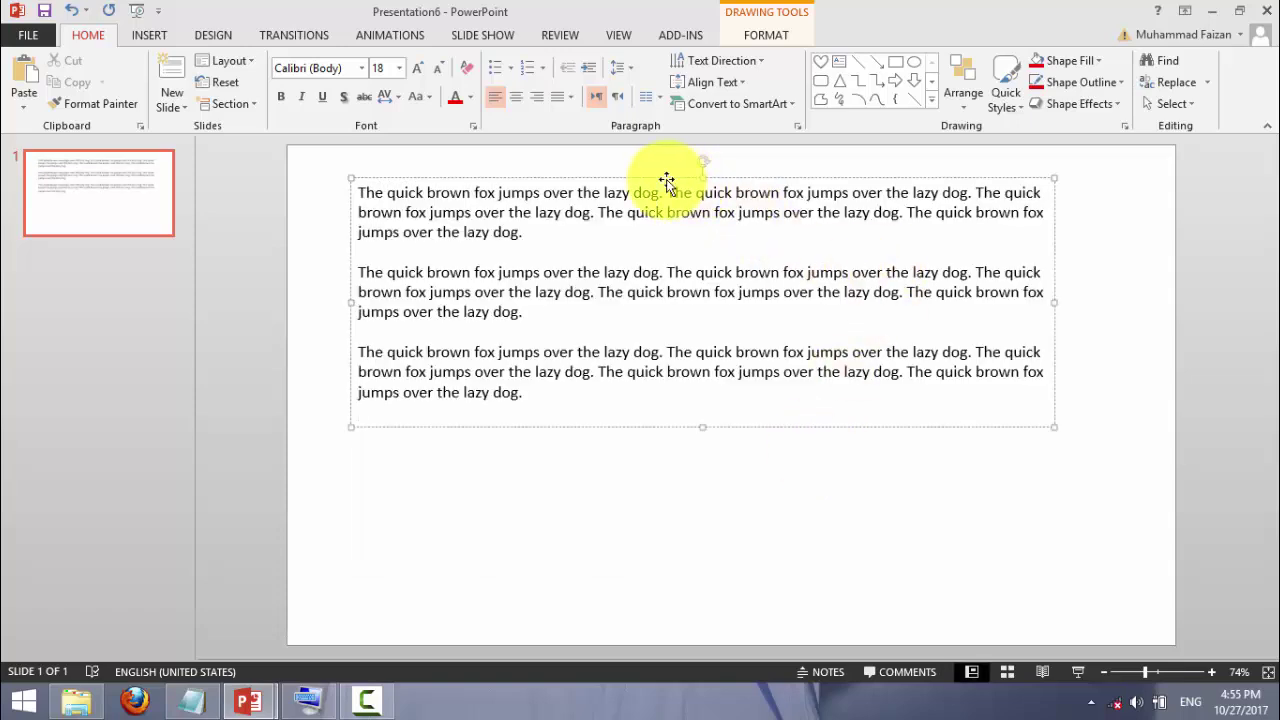
# - Move the text down and turn a copy above it into the heading 'The Brown Fox Story'
pyautogui.moveTo(666, 180); pyautogui.dragTo(651, 357)
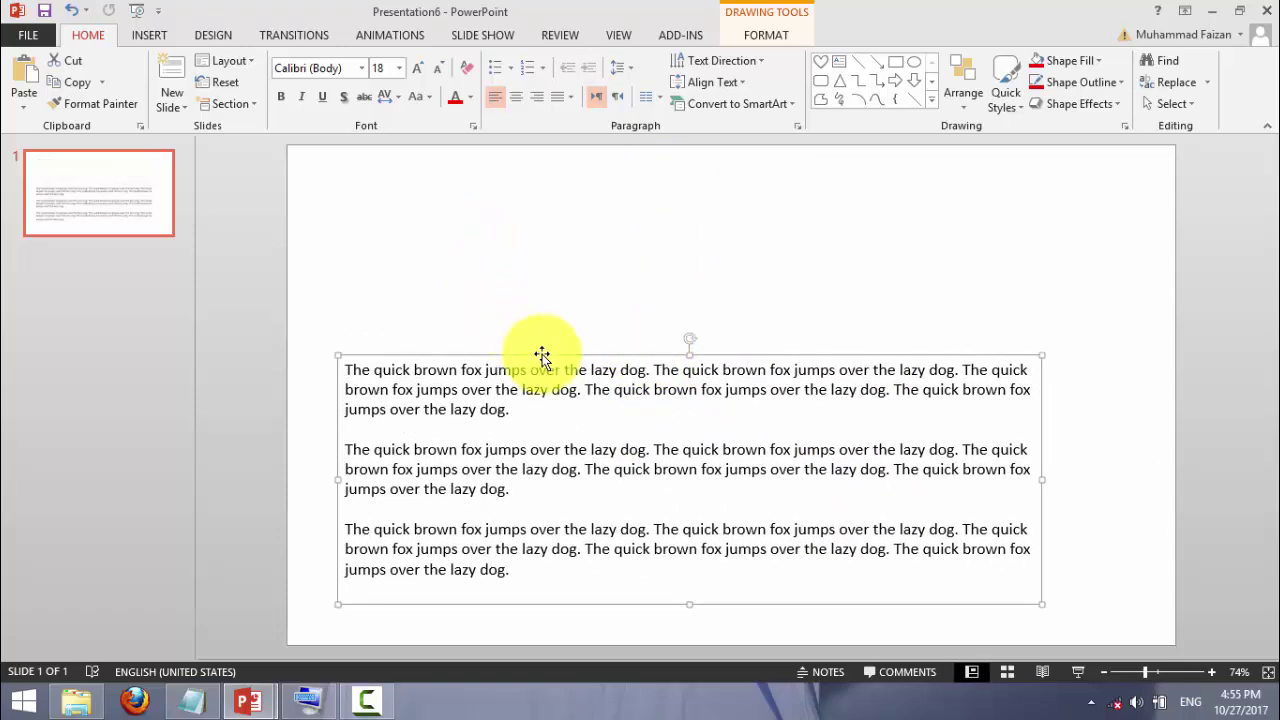
pyautogui.keyDown('ctrl'); pyautogui.moveTo(543, 357); pyautogui.dragTo(549, 233); pyautogui.keyUp('ctrl')
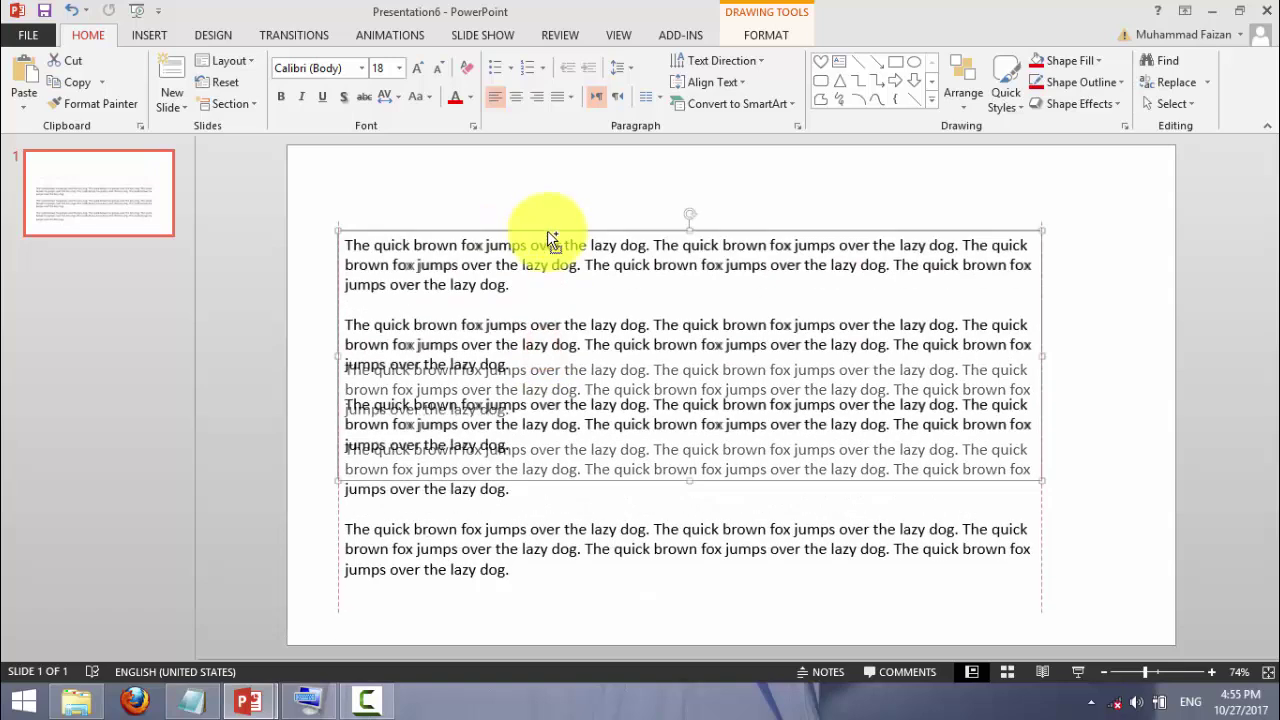
pyautogui.click(591, 266)
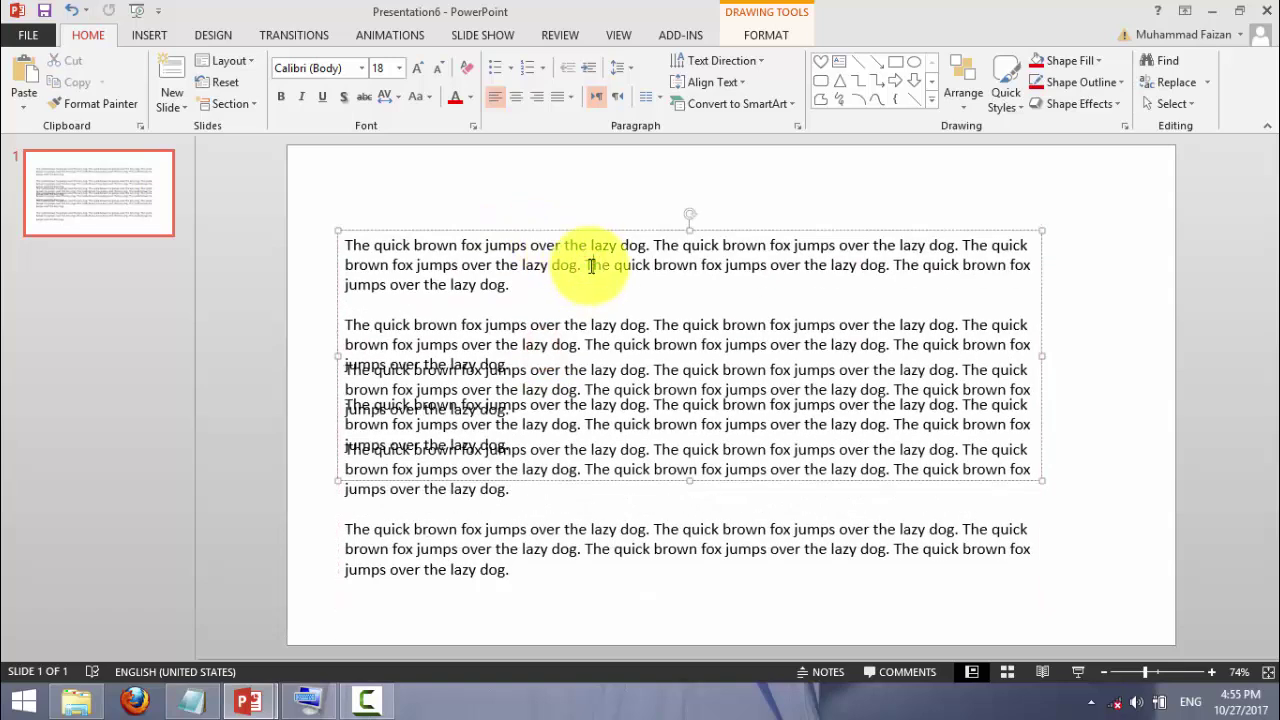
pyautogui.hotkey('ctrl', 'a')
pyautogui.press('Delete')
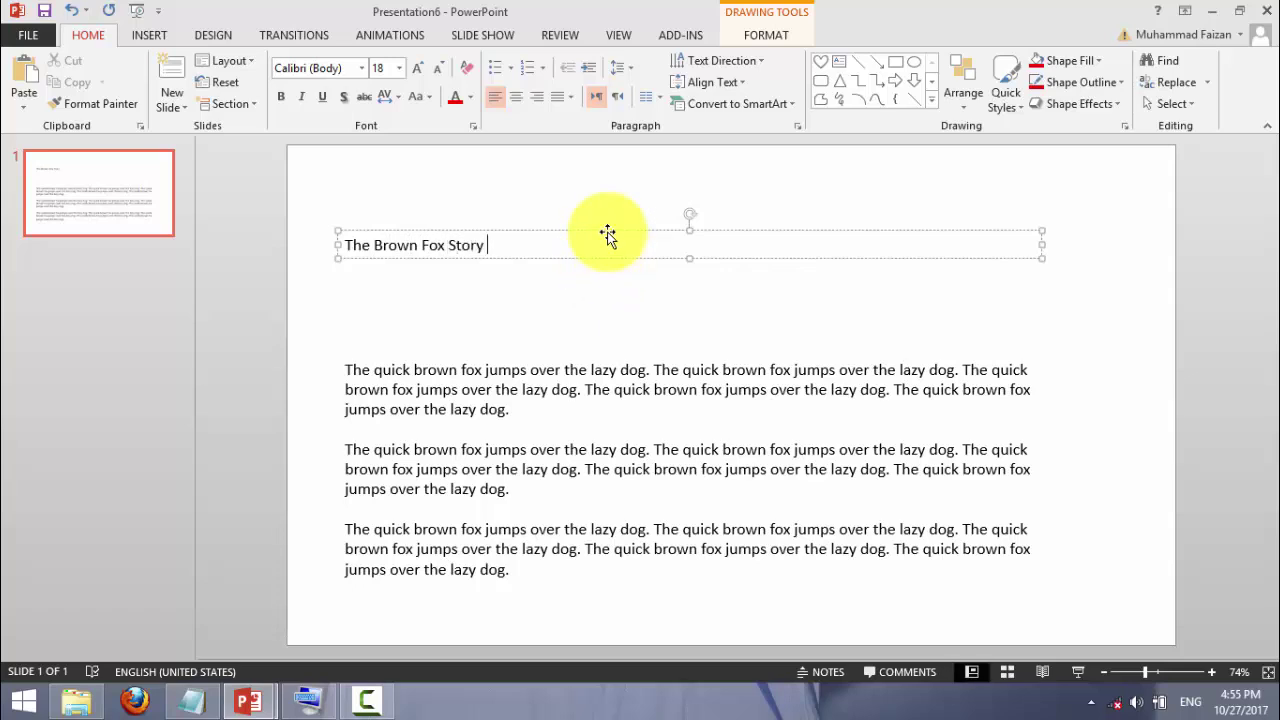
pyautogui.click(638, 231)
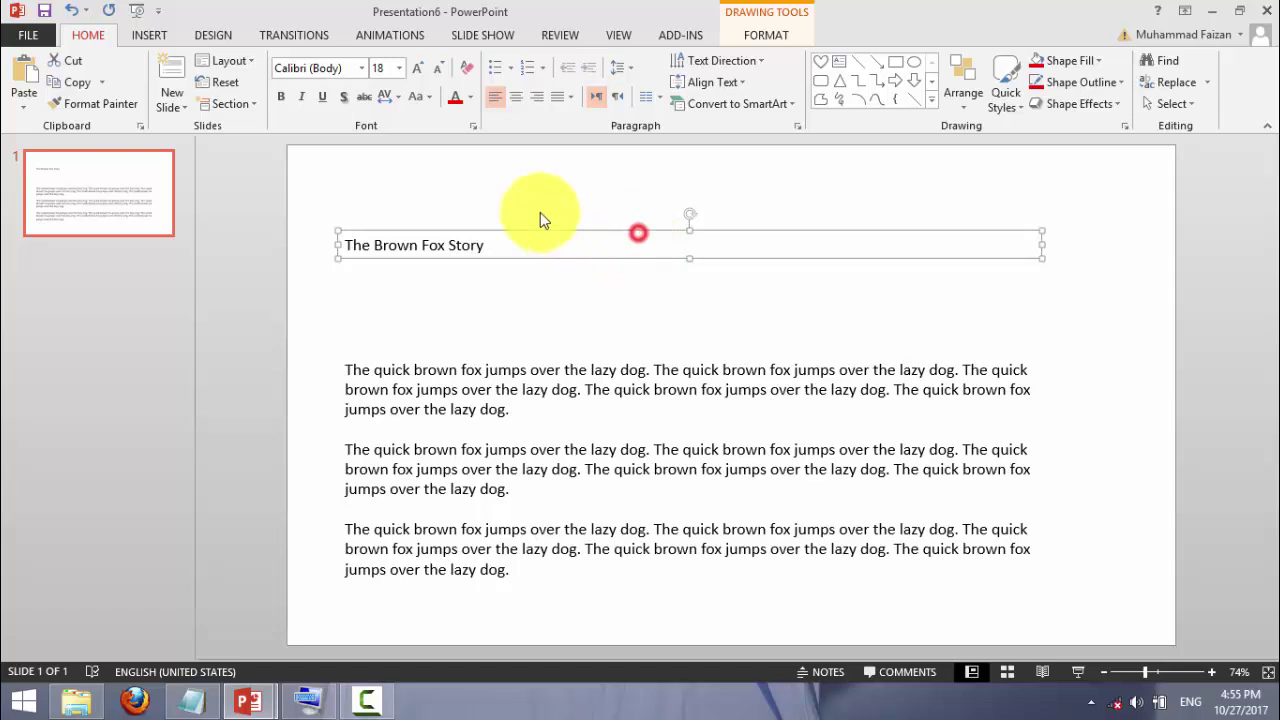
pyautogui.click(524, 104)
pyautogui.click(418, 68)
# - Enlarge the title to 54 pt and move its box higher on the slide
pyautogui.click(418, 68)
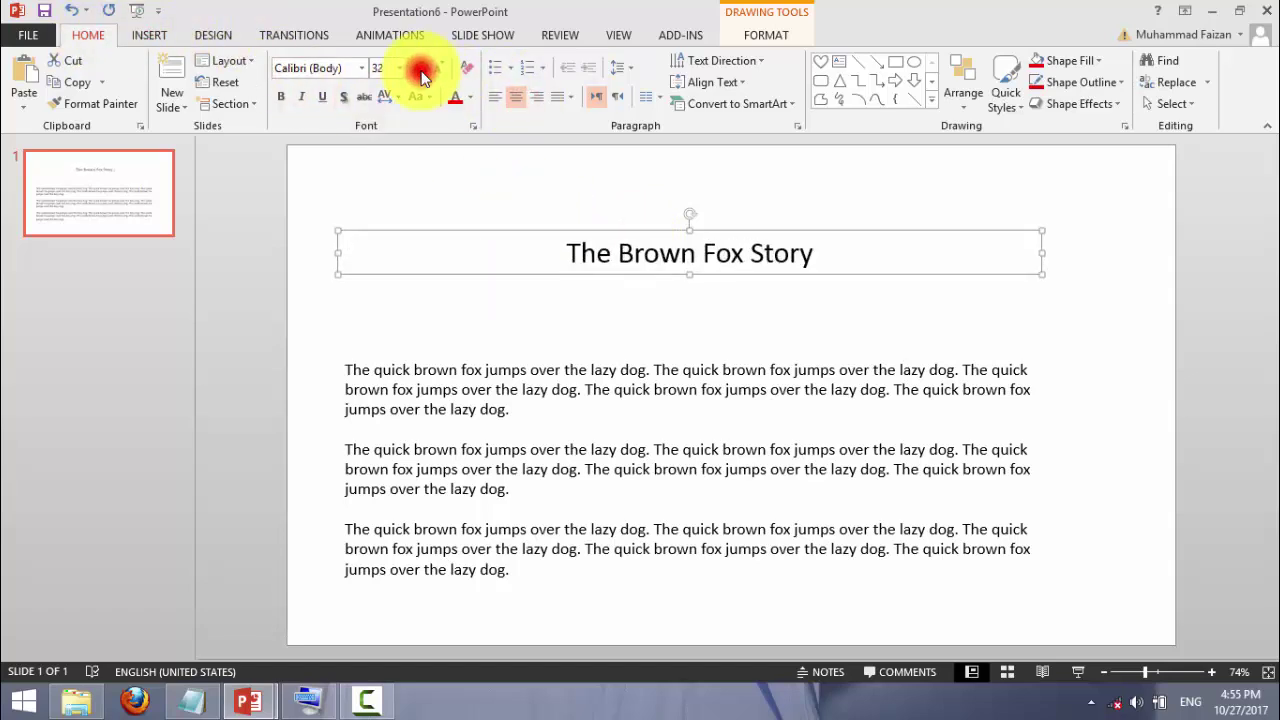
pyautogui.click(418, 68)
pyautogui.click(420, 70)
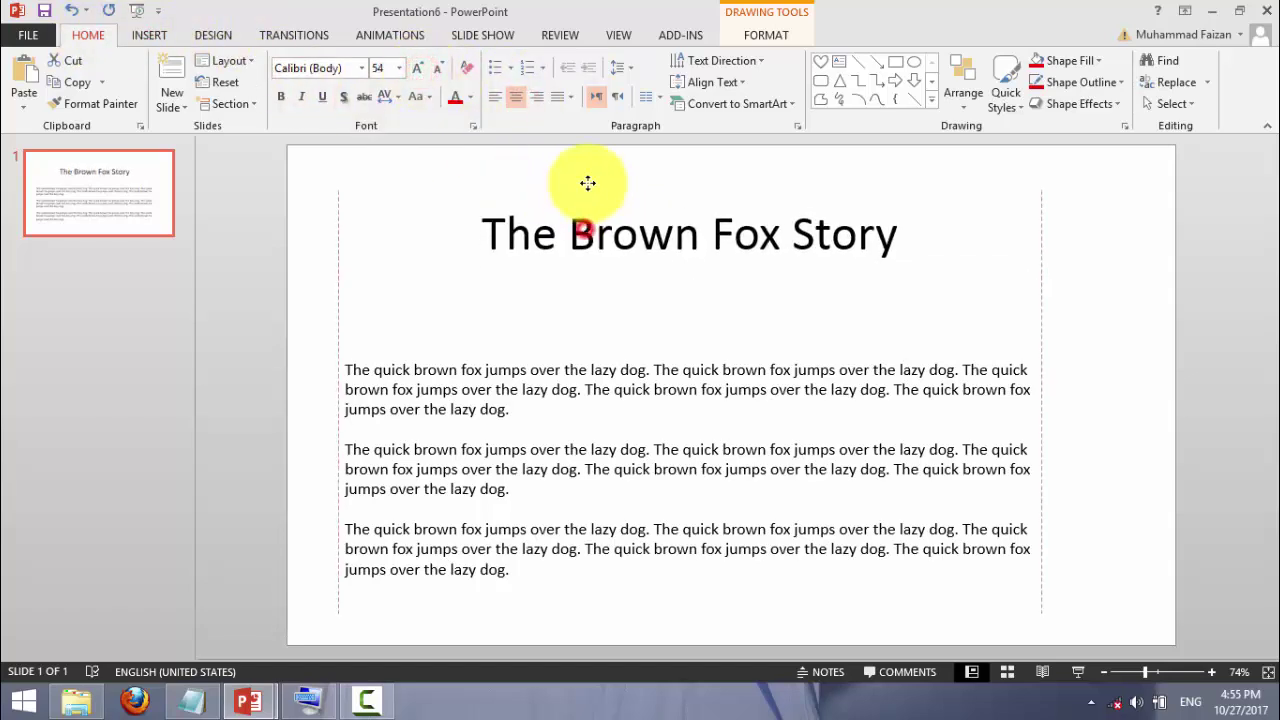
pyautogui.moveTo(582, 229); pyautogui.dragTo(586, 166)
pyautogui.click(580, 270)
# - Set the body text to 24 pt and move its box up under the title
pyautogui.click(515, 378)
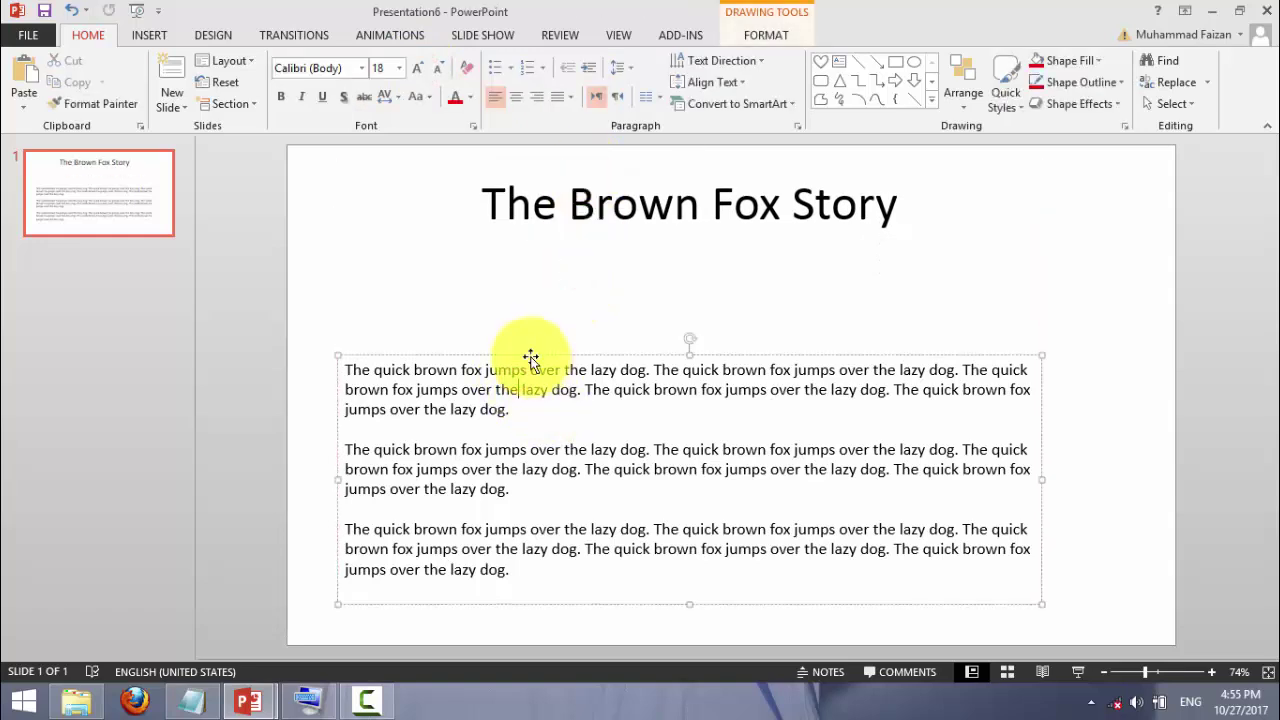
pyautogui.click(529, 354)
pyautogui.click(414, 66)
pyautogui.click(415, 64)
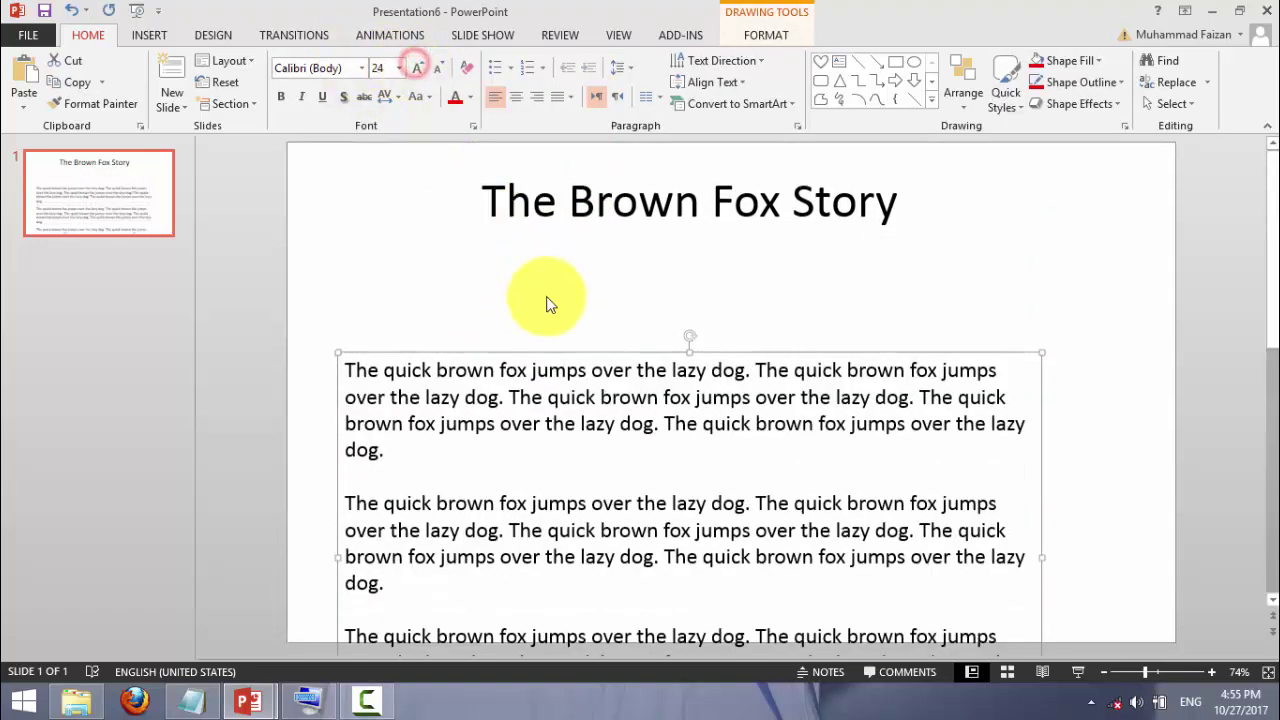
pyautogui.click(438, 66)
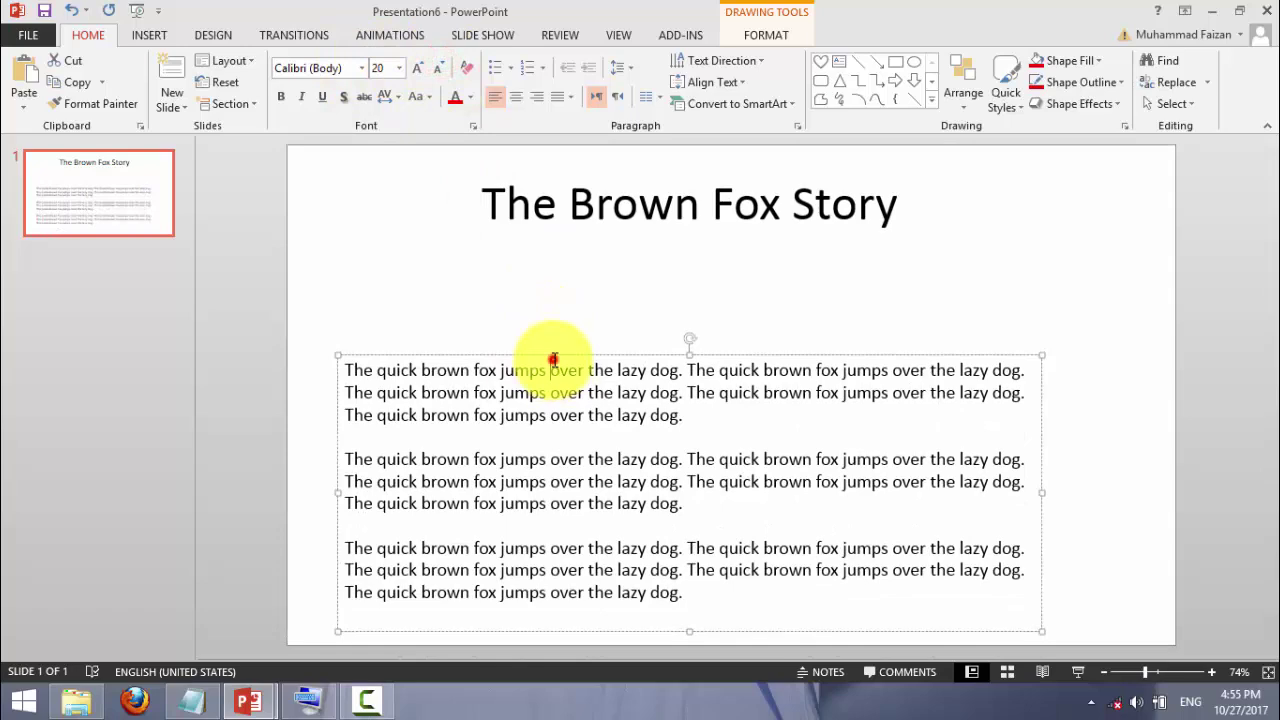
pyautogui.moveTo(553, 360)
pyautogui.mouseDown()
pyautogui.moveTo(568, 293)
pyautogui.moveTo(554, 289)
pyautogui.mouseUp()
pyautogui.click(417, 66)
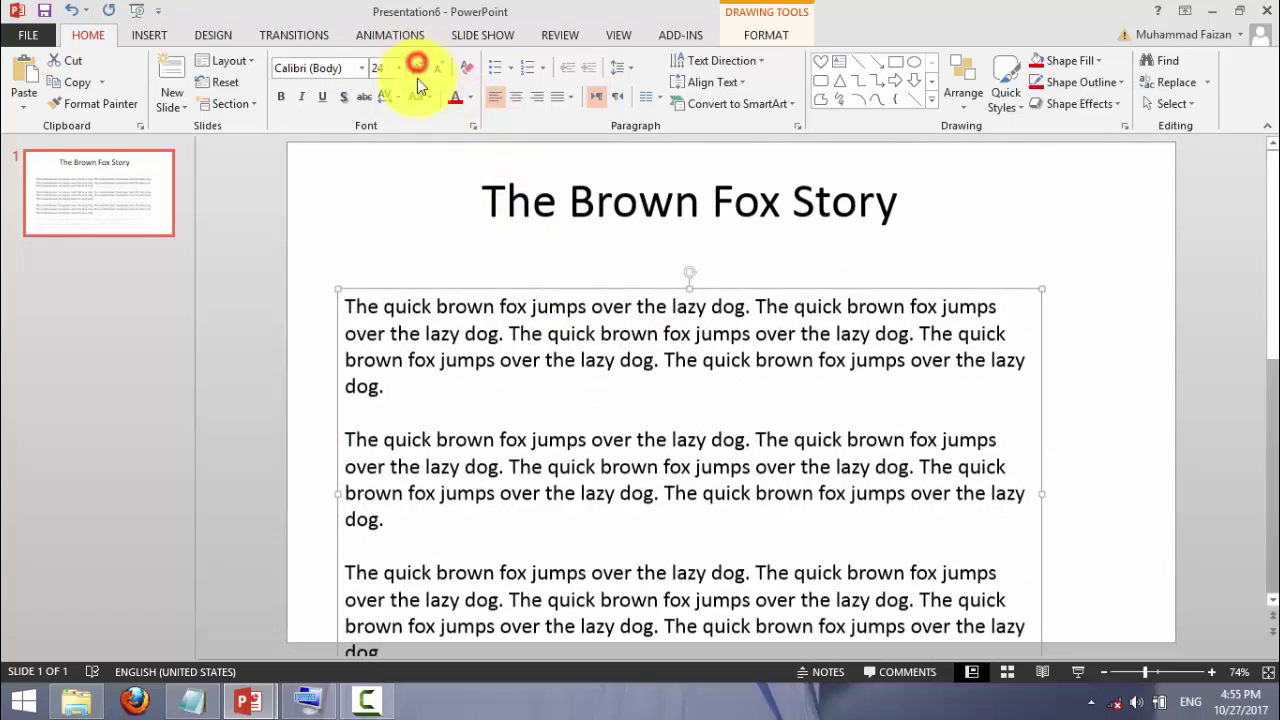
pyautogui.moveTo(634, 288); pyautogui.dragTo(628, 244)
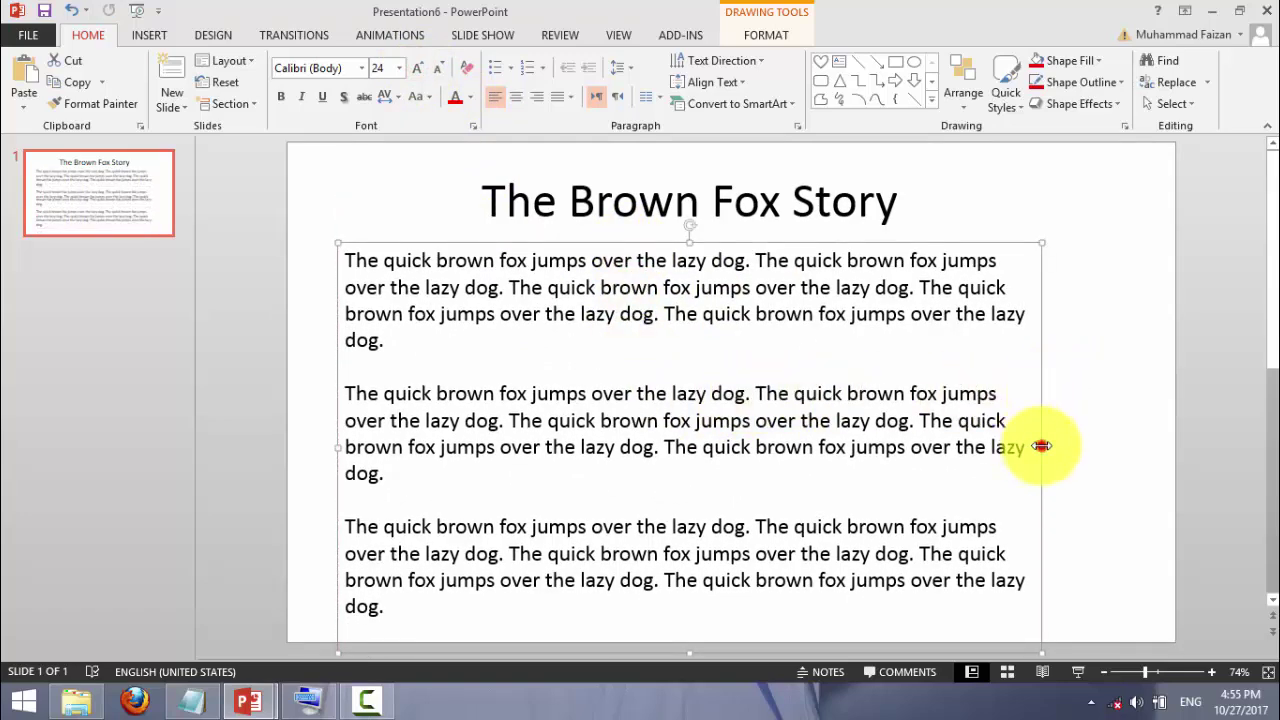
# - Widen the body text box on both sides, recenter the title, and start the slideshow
pyautogui.moveTo(1041, 446); pyautogui.dragTo(1168, 443)
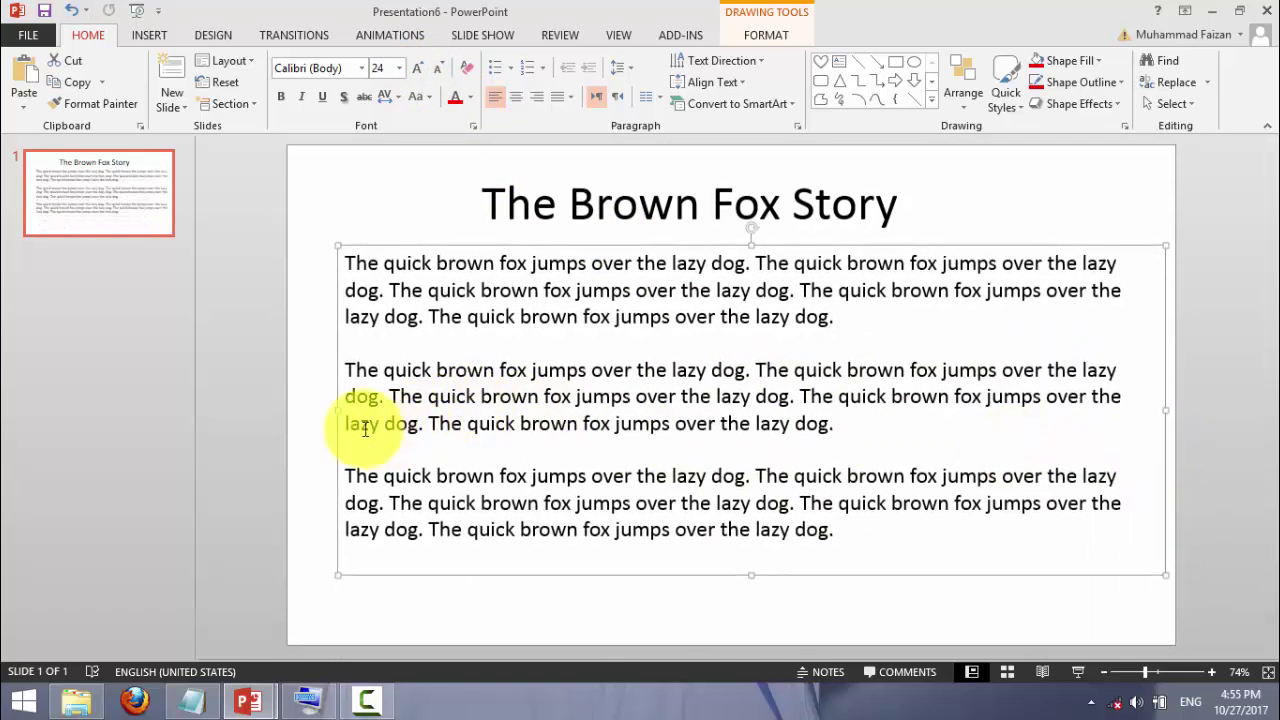
pyautogui.moveTo(338, 410); pyautogui.dragTo(326, 410)
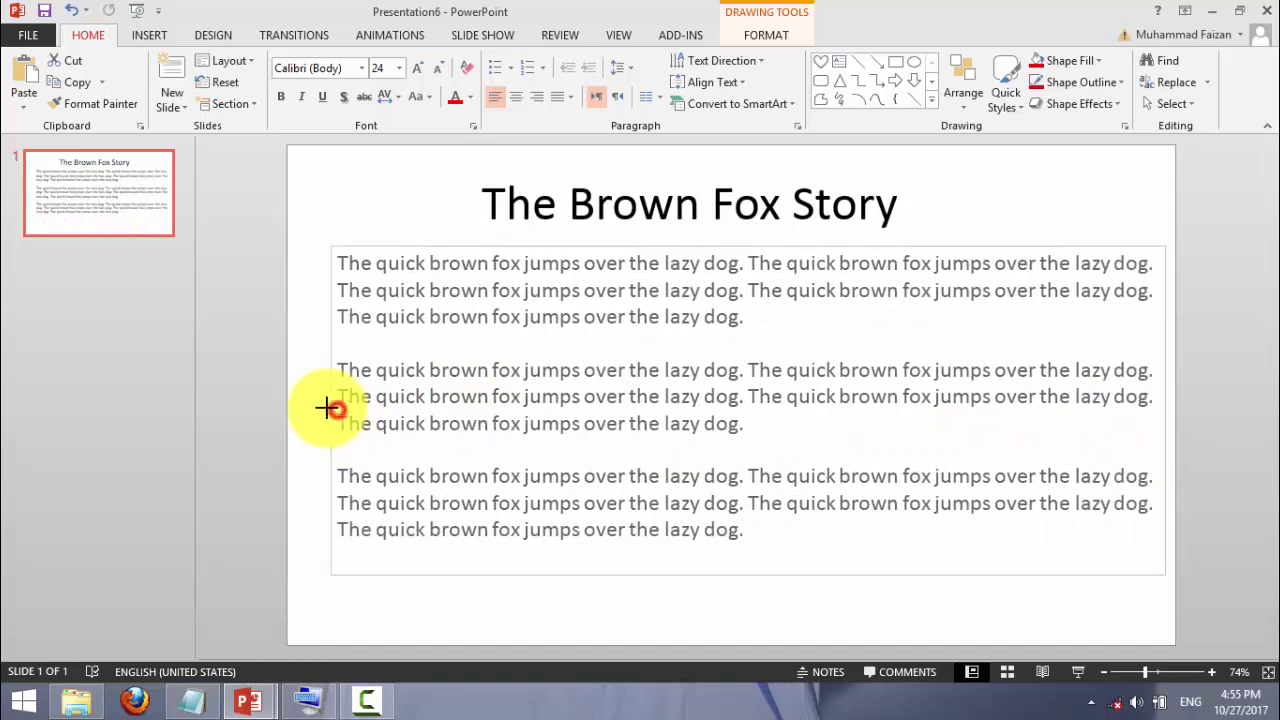
pyautogui.click(569, 204)
pyautogui.moveTo(608, 174); pyautogui.dragTo(663, 167)
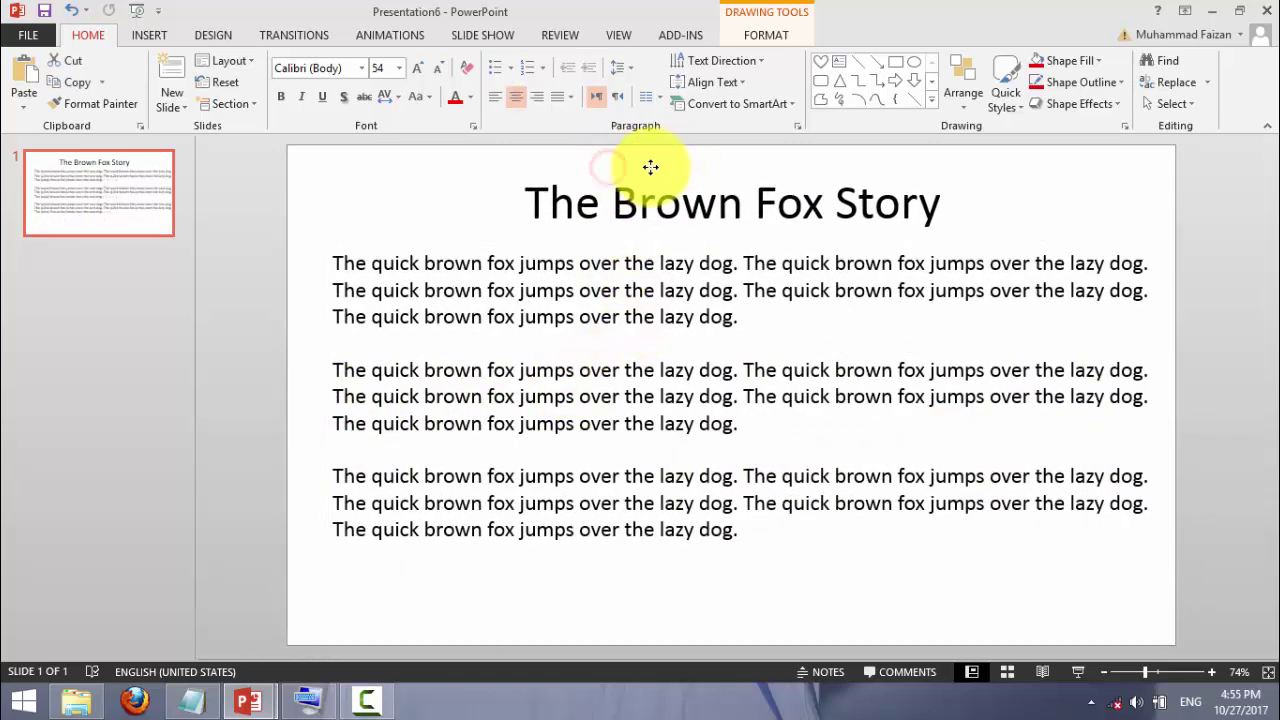
pyautogui.click(696, 343)
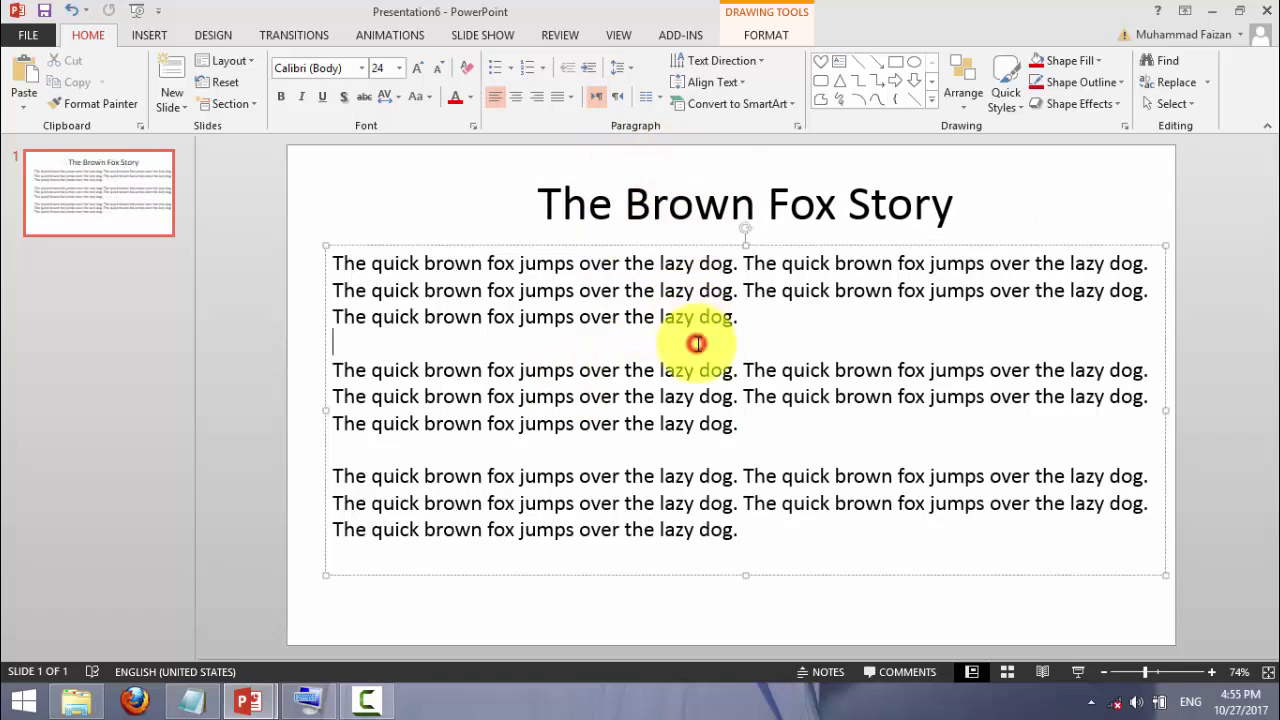
pyautogui.click(426, 207)
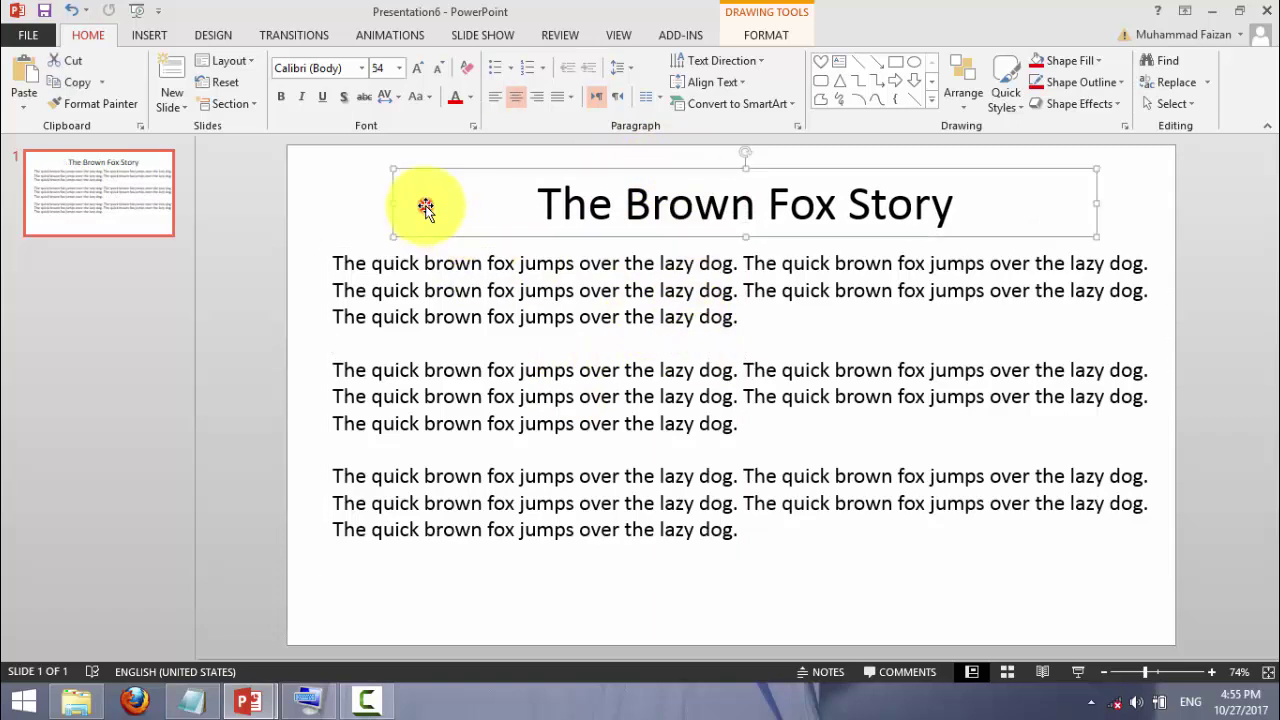
pyautogui.press('F5')
# - After the slideshow, apply Vortex to all slides, advancing automatically after 00:04.00 instead of on click
pyautogui.click(471, 286)
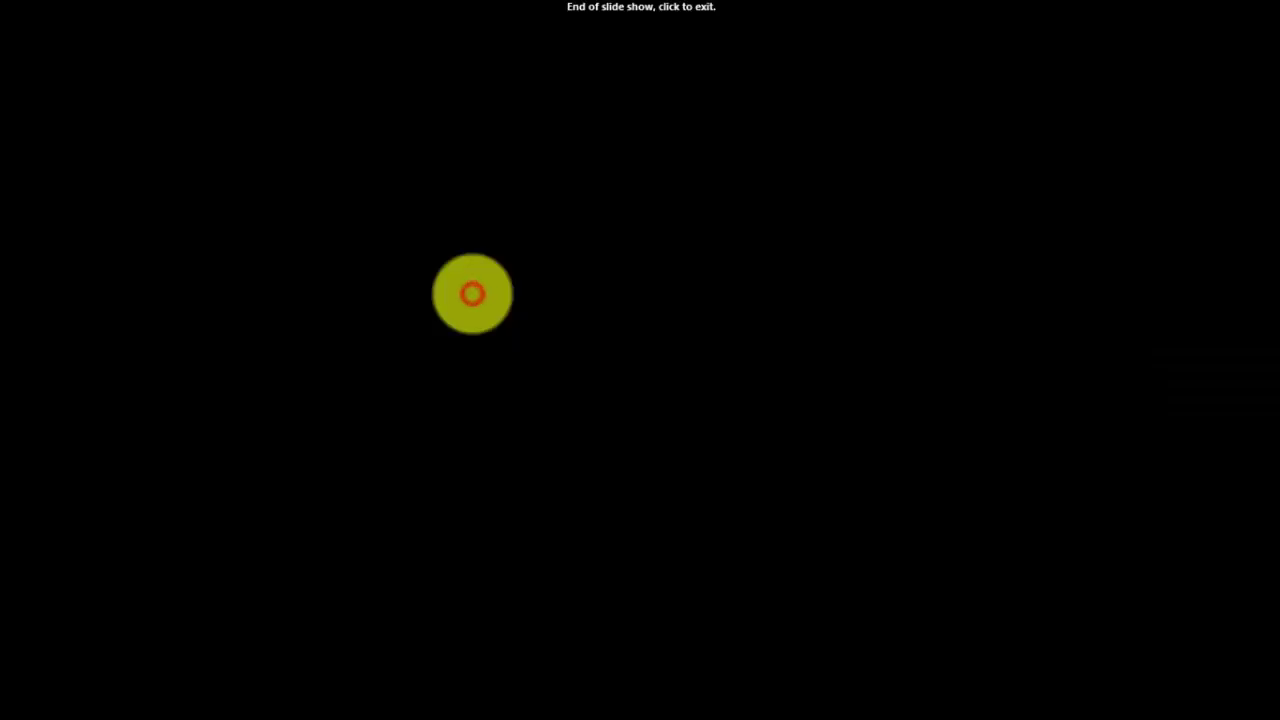
pyautogui.click(471, 294)
pyautogui.click(280, 35)
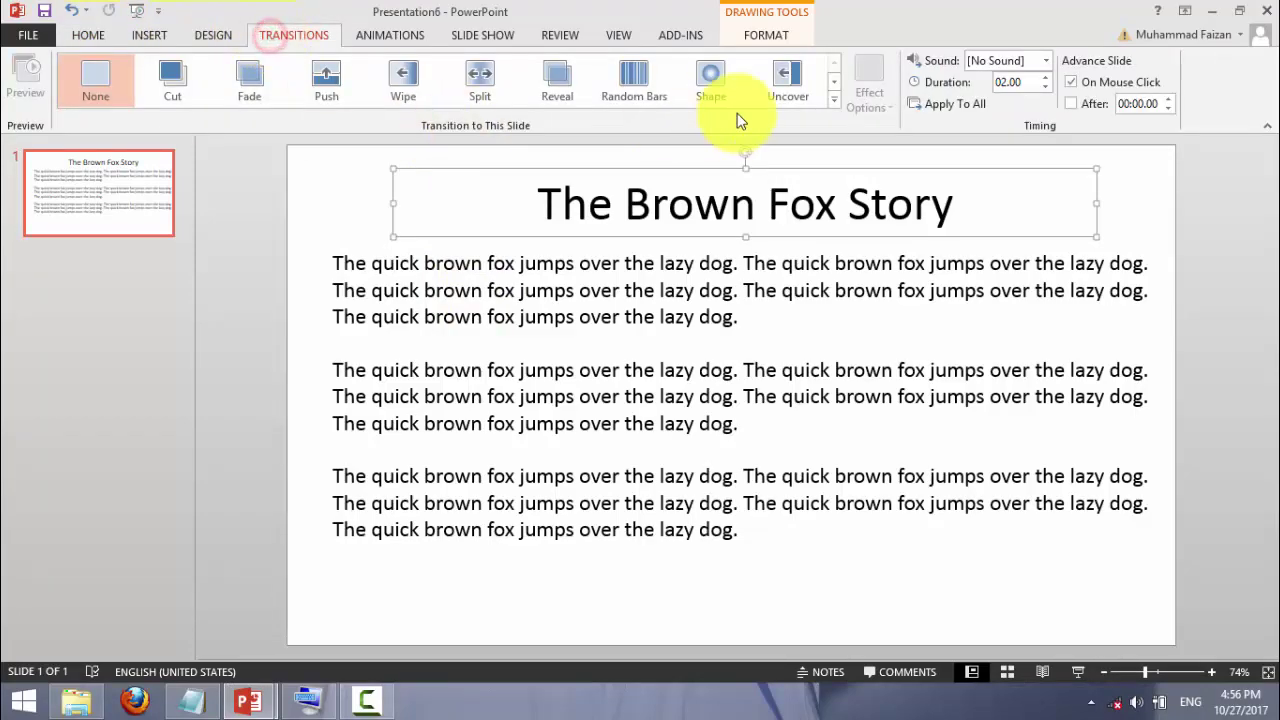
pyautogui.click(831, 103)
pyautogui.click(709, 274)
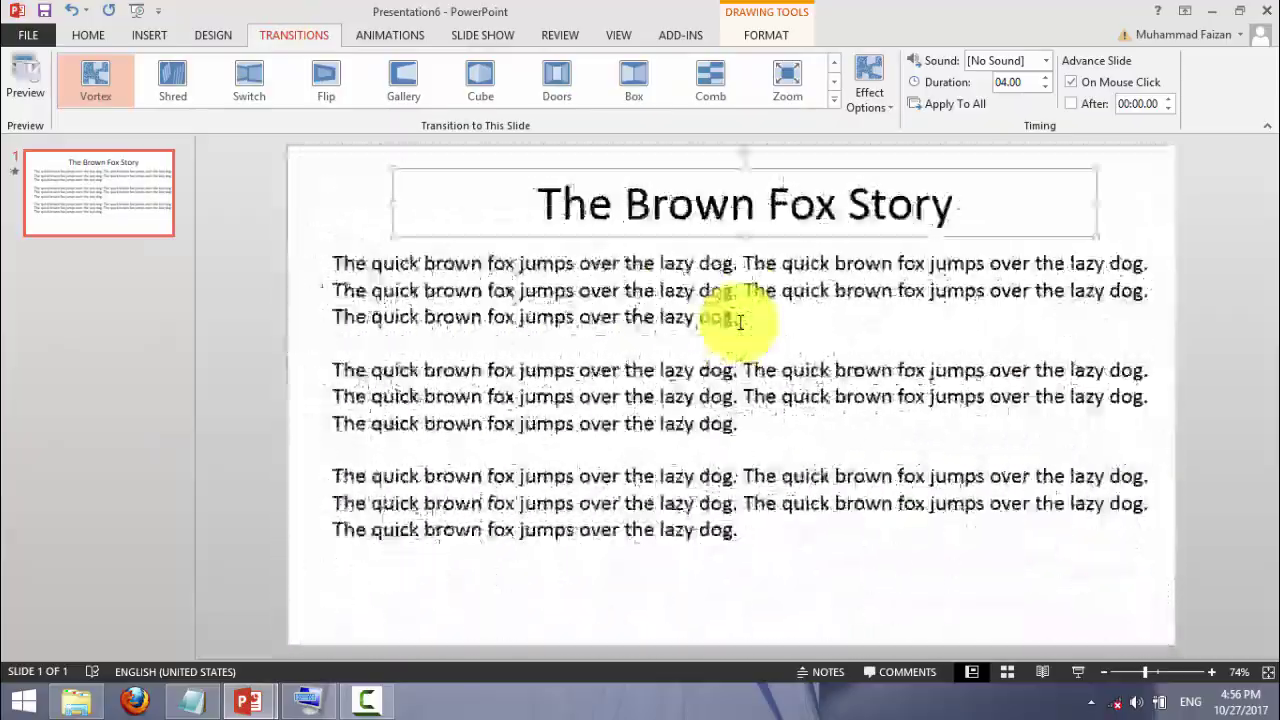
pyautogui.click(1085, 83)
pyautogui.click(1078, 106)
pyautogui.write('4')
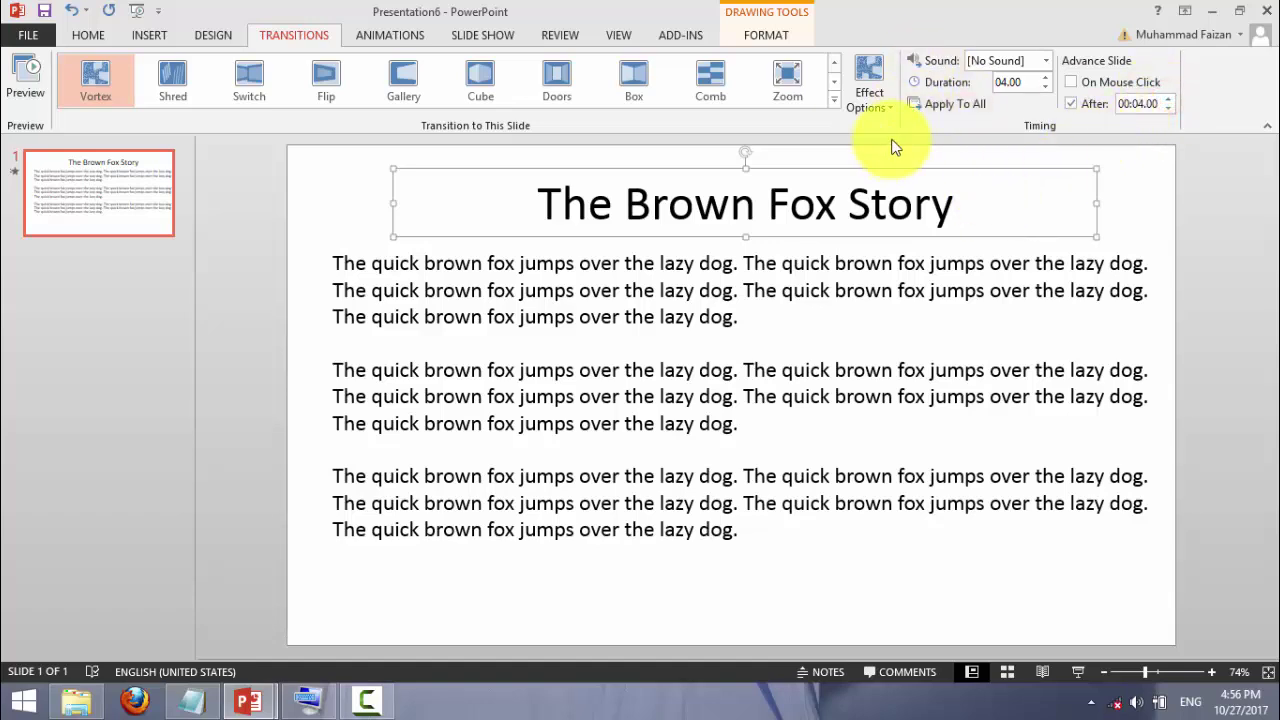
pyautogui.click(945, 100)
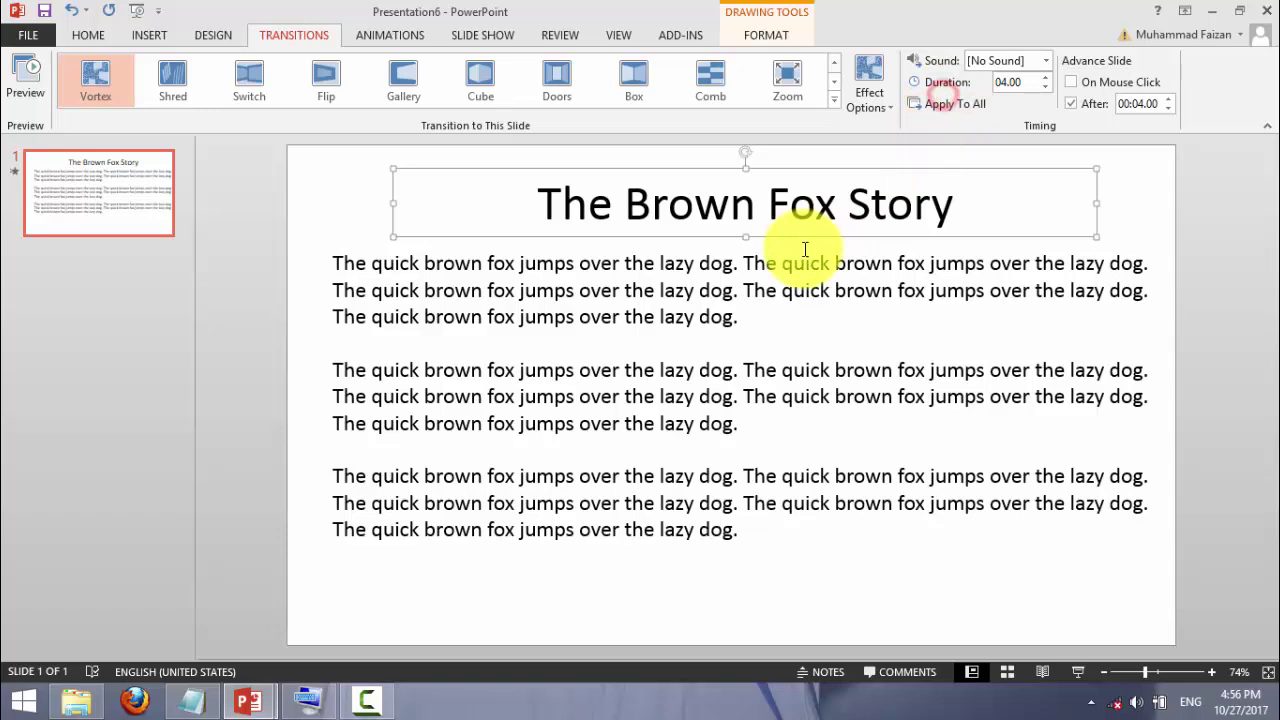
pyautogui.click(369, 35)
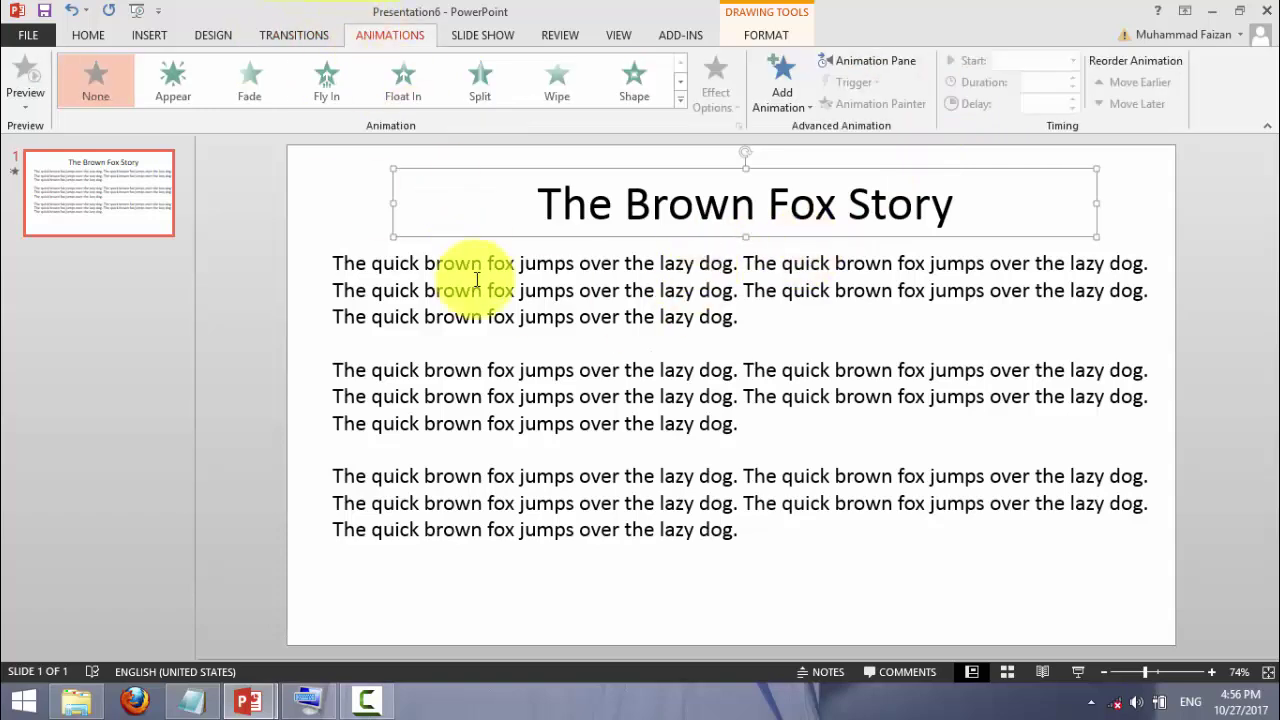
# - Choose a light gray gradient from the Design tab's Background Styles, then reselect the title
pyautogui.click(491, 314)
pyautogui.click(566, 212)
pyautogui.click(480, 295)
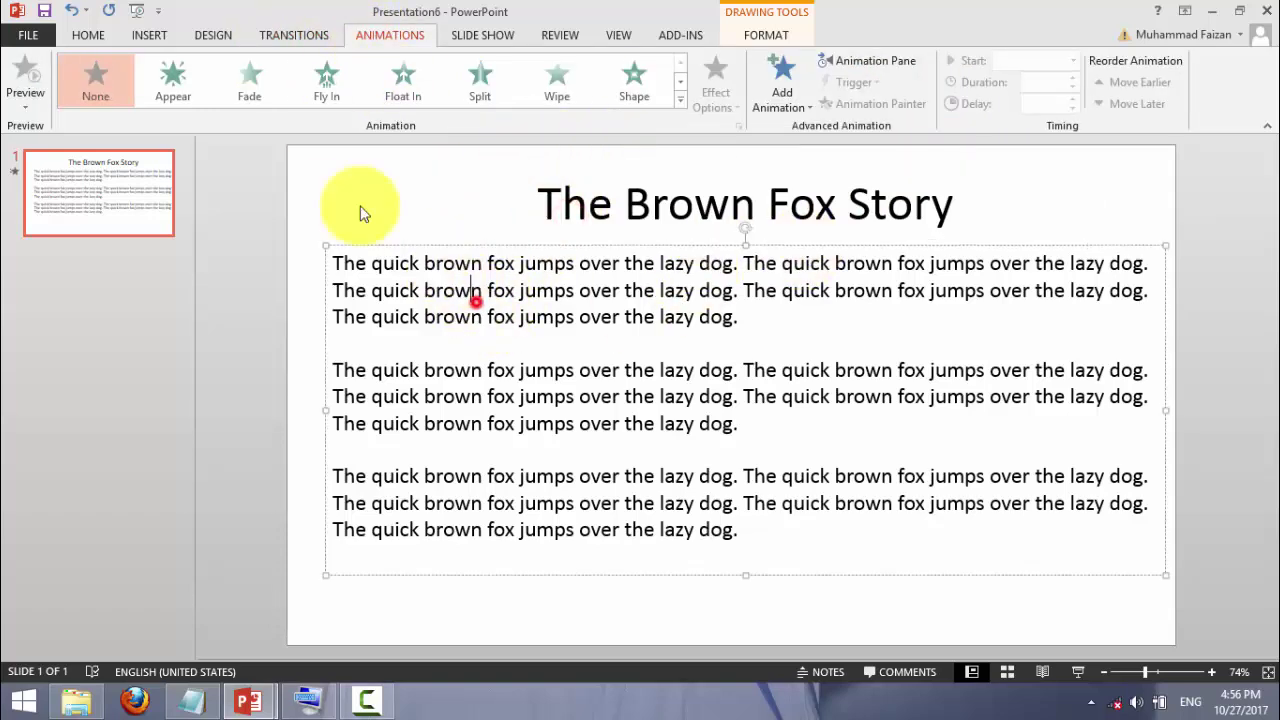
pyautogui.click(210, 35)
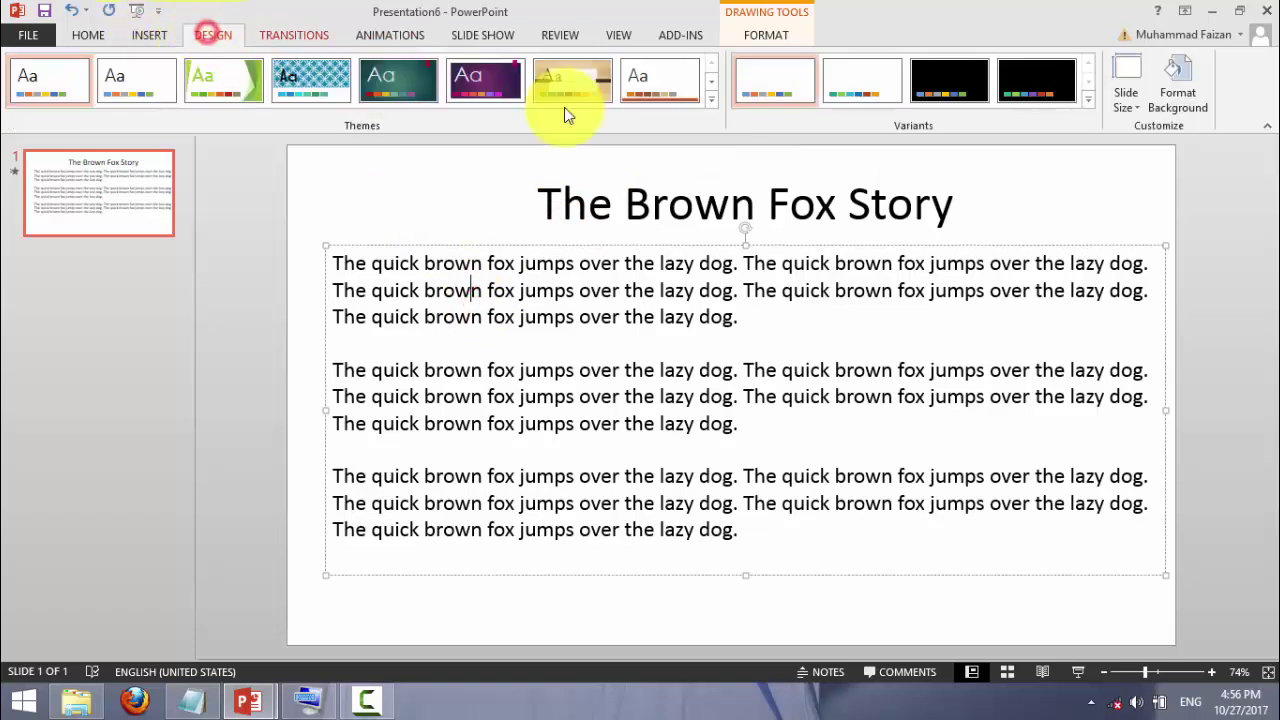
pyautogui.click(1090, 103)
pyautogui.moveTo(808, 122)
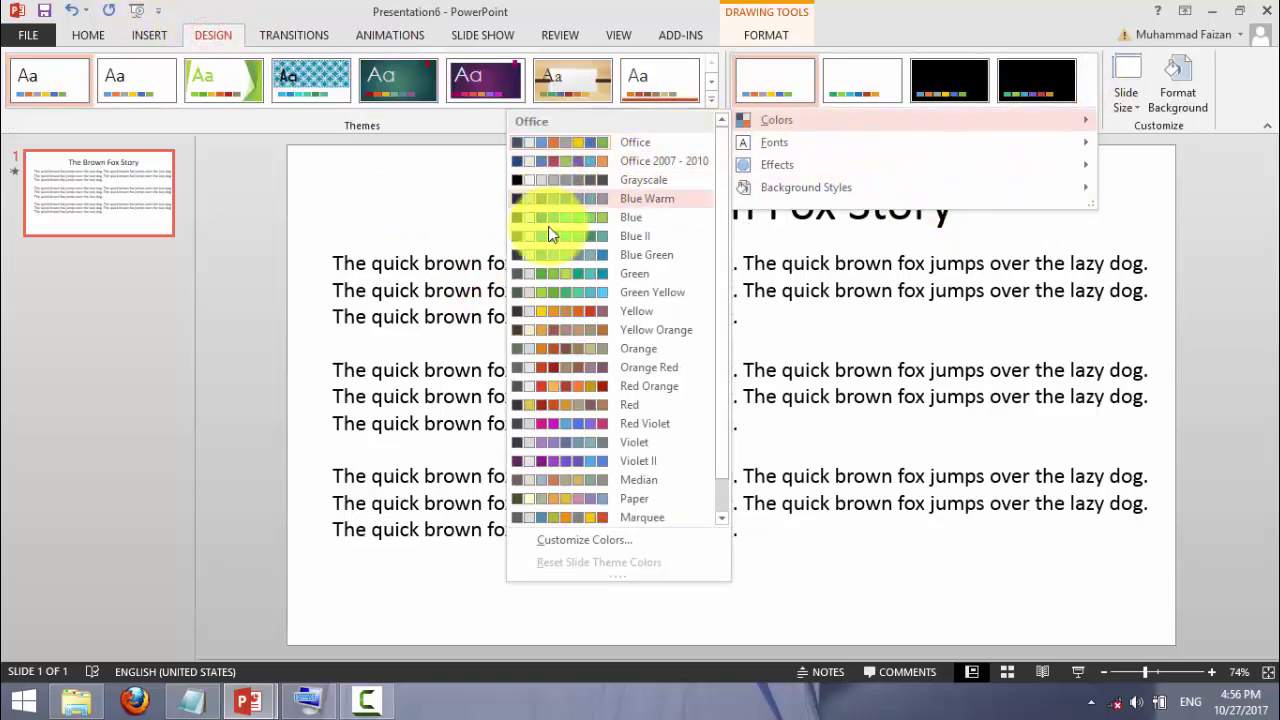
pyautogui.moveTo(794, 192)
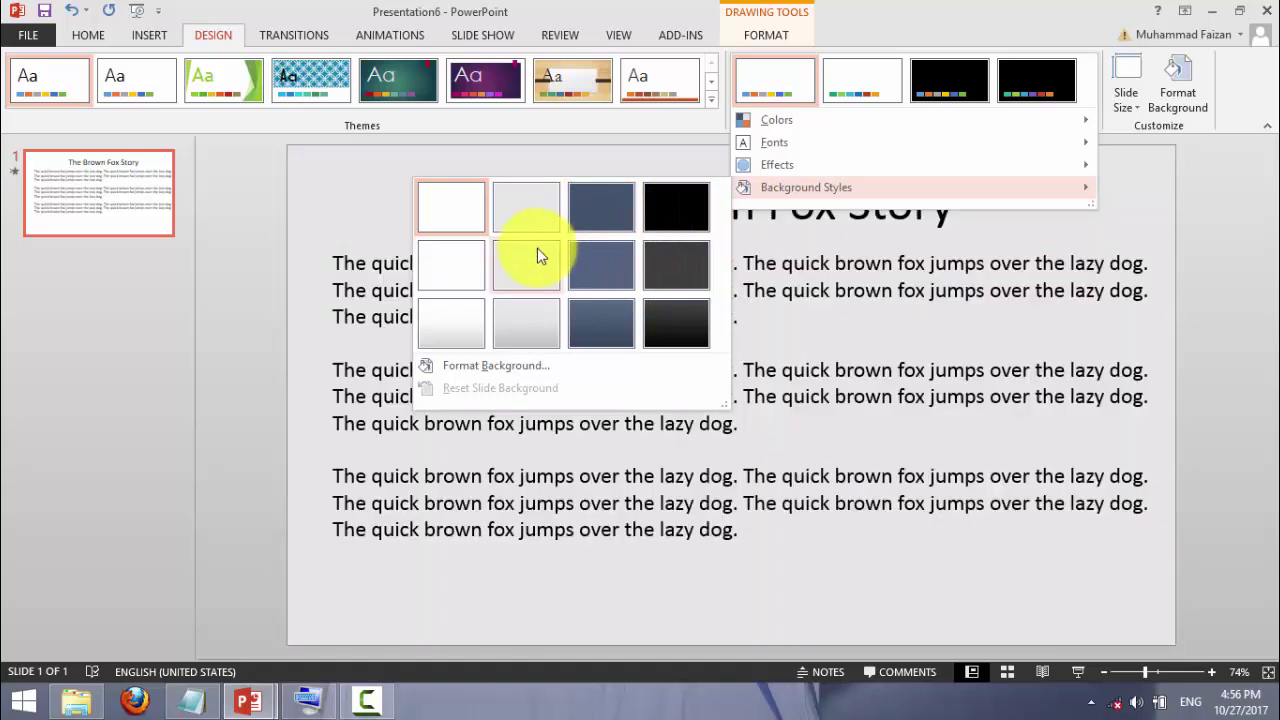
pyautogui.click(531, 324)
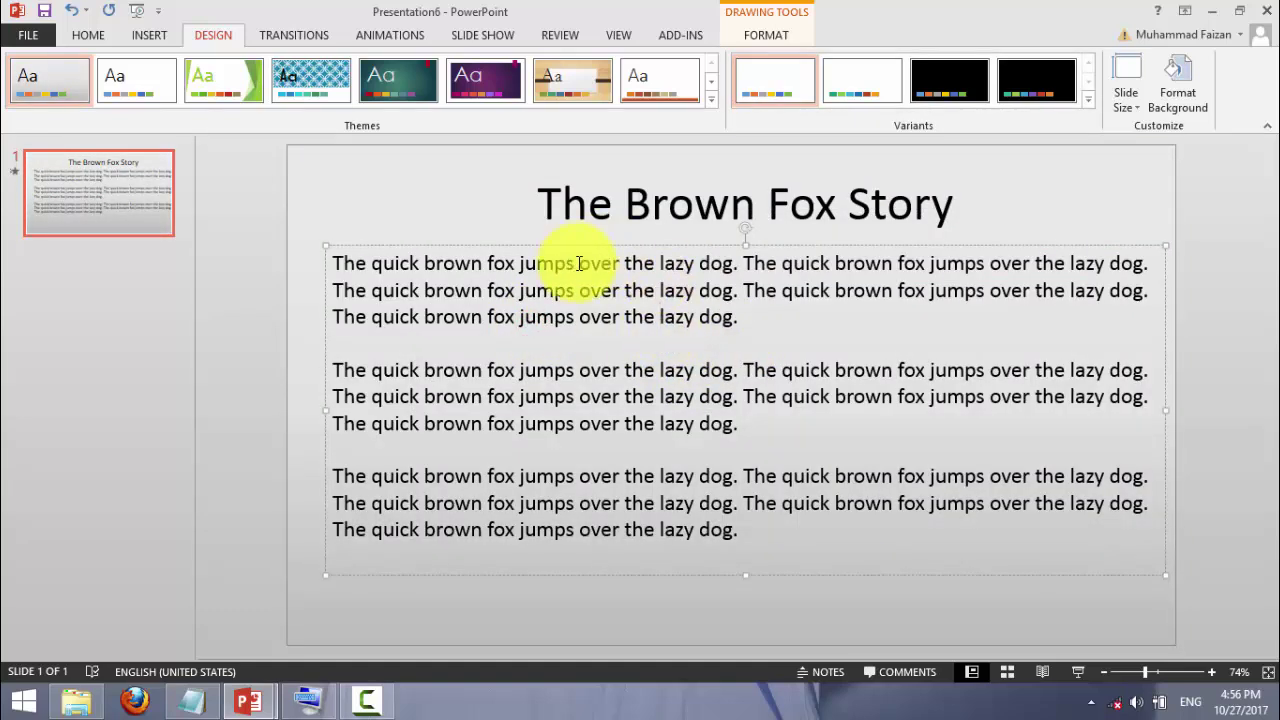
pyautogui.click(550, 207)
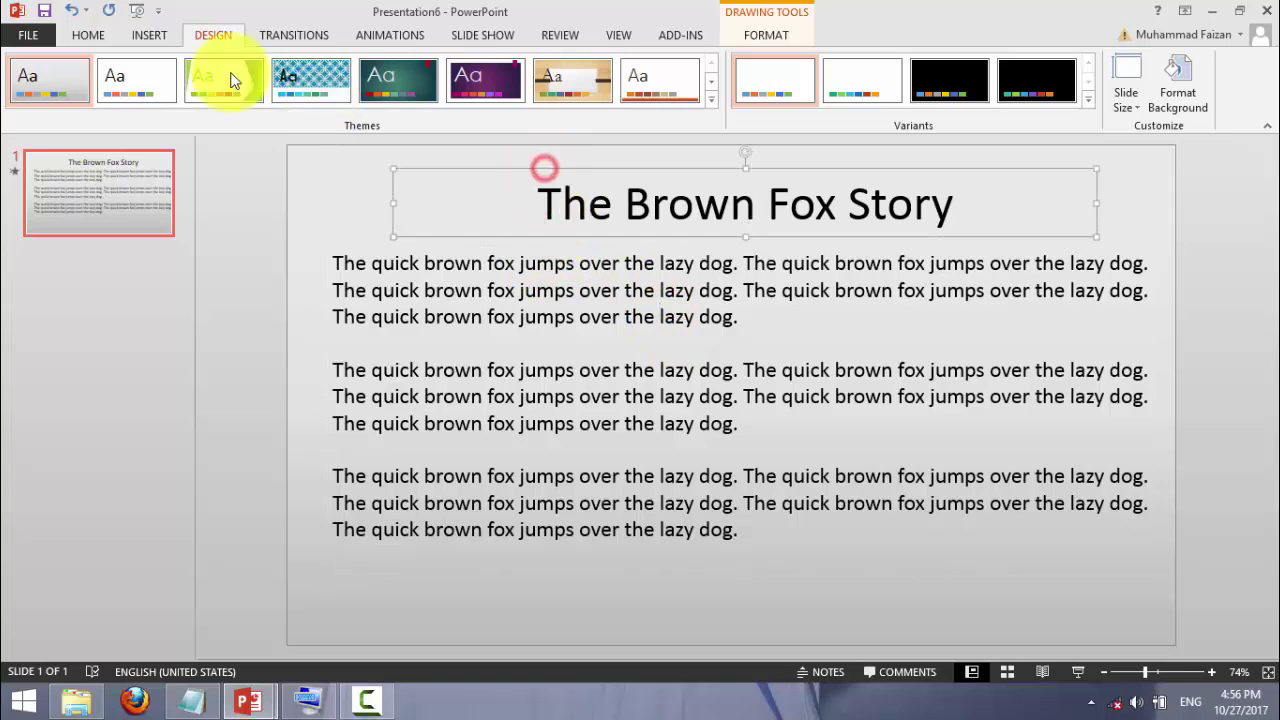
pyautogui.click(80, 36)
# - Bold 'The Brown Fox Story' heading, preview the slide show, and return to editing
pyautogui.click(281, 97)
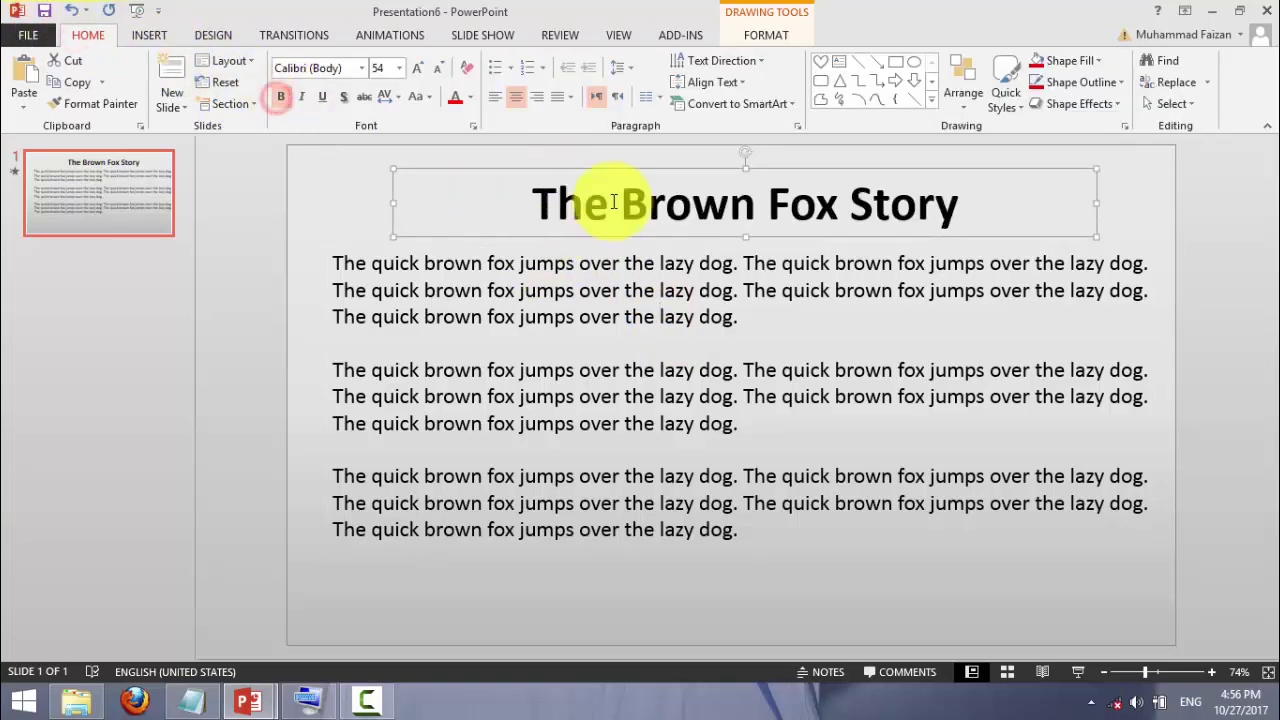
pyautogui.click(603, 167)
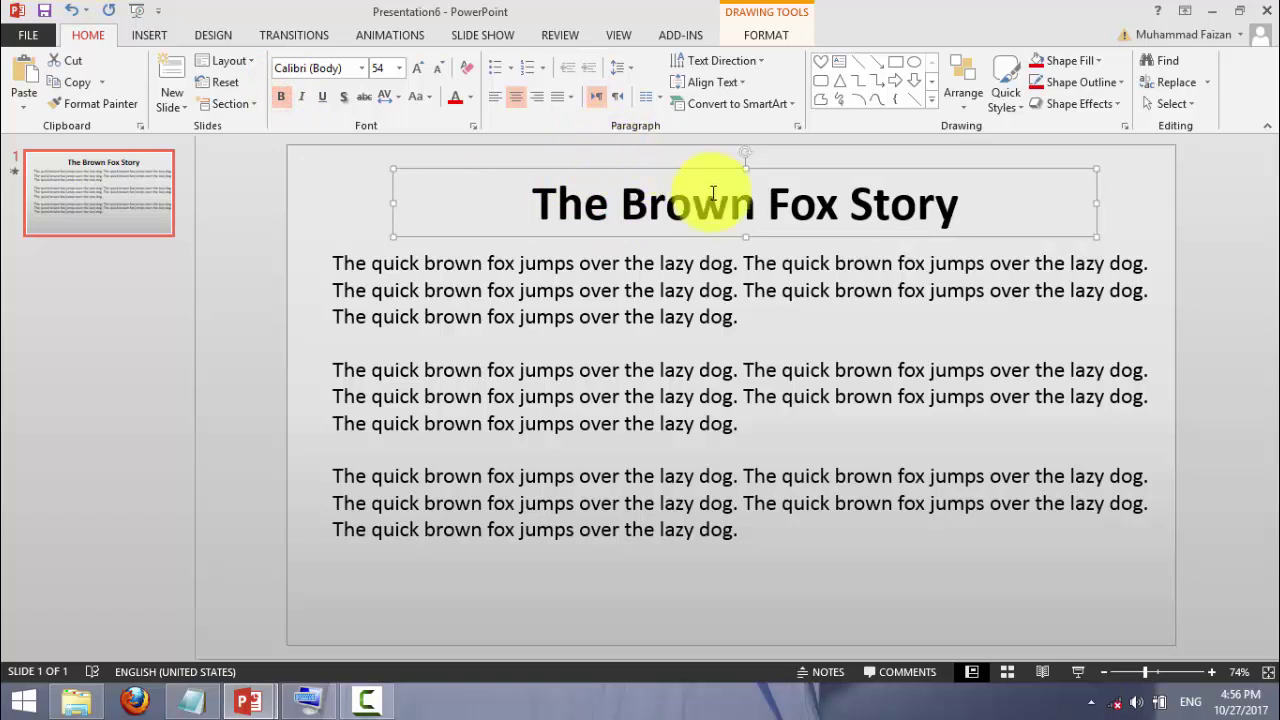
pyautogui.click(661, 257)
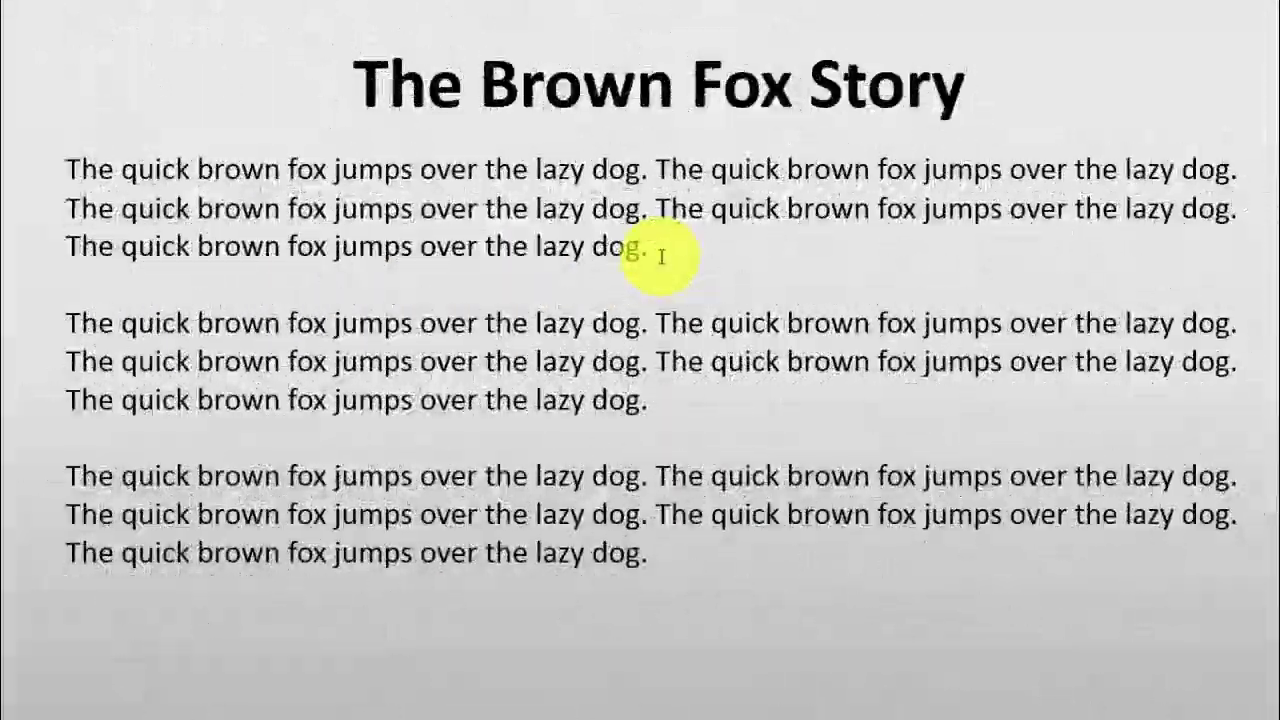
pyautogui.press('Escape')
pyautogui.click(645, 205)
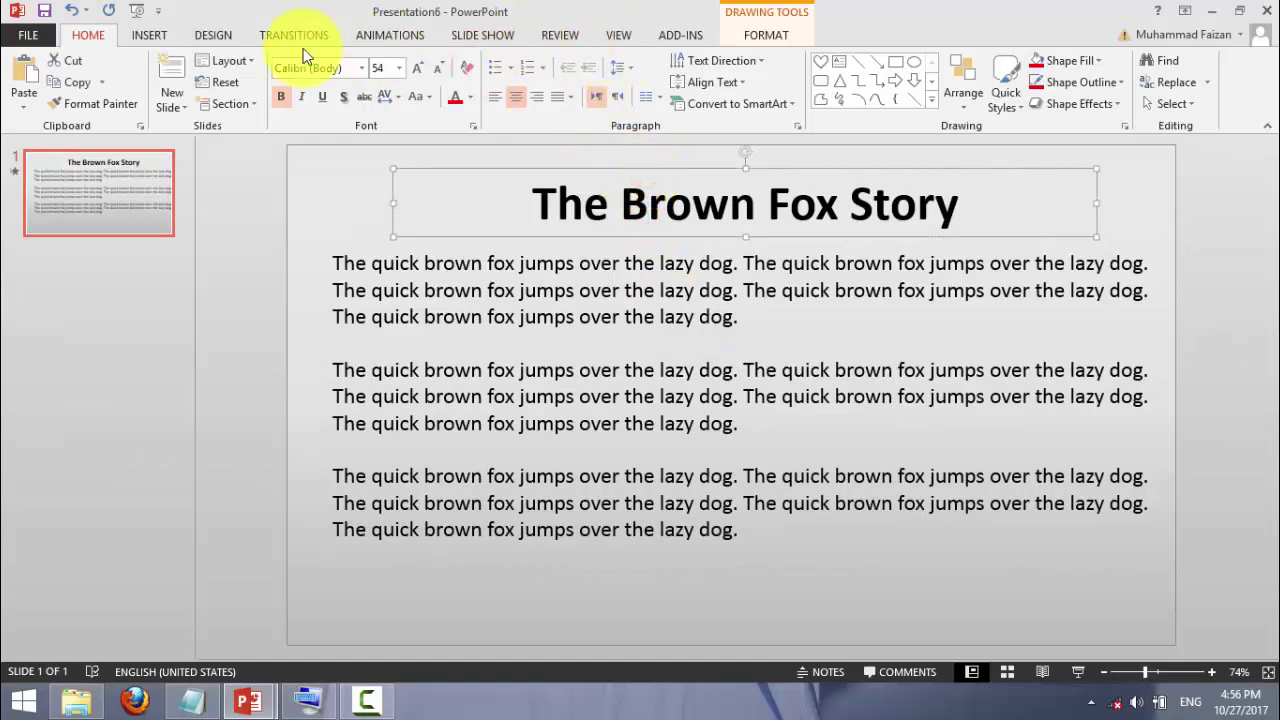
pyautogui.click(375, 36)
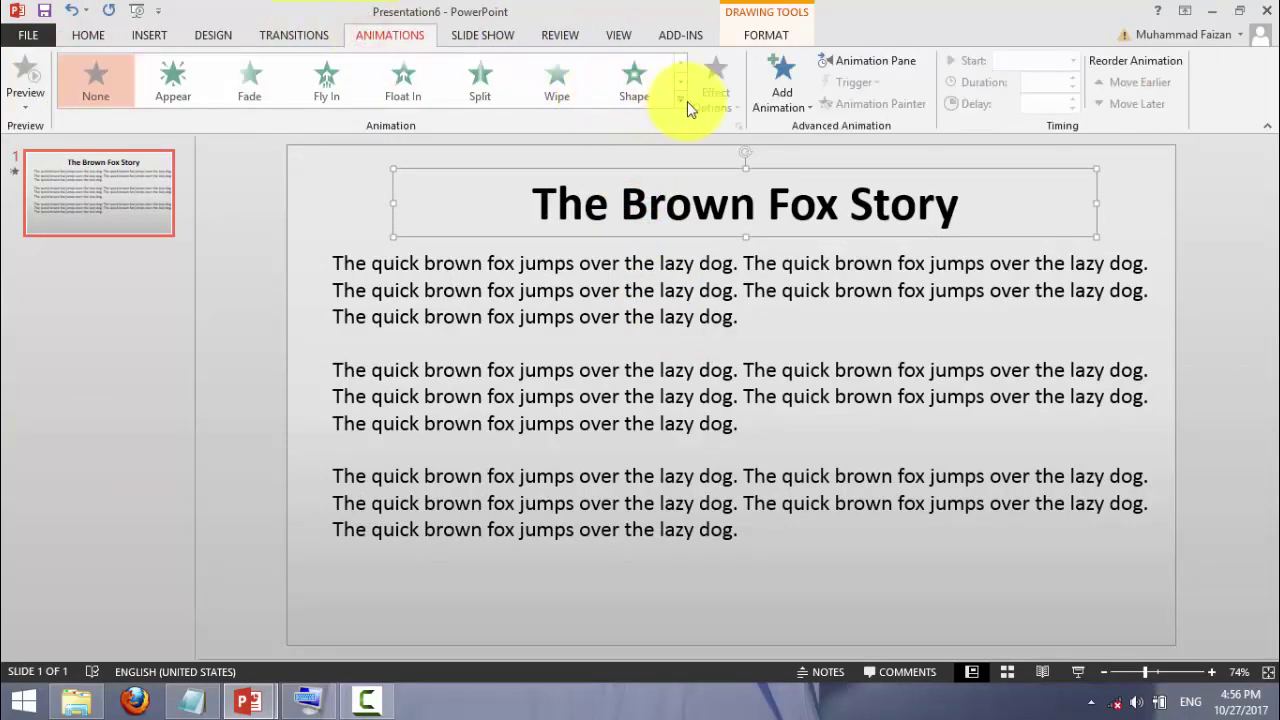
# - Preview Spinner, Credits and Drop entrance effects, then give the title a Float entrance
pyautogui.click(681, 100)
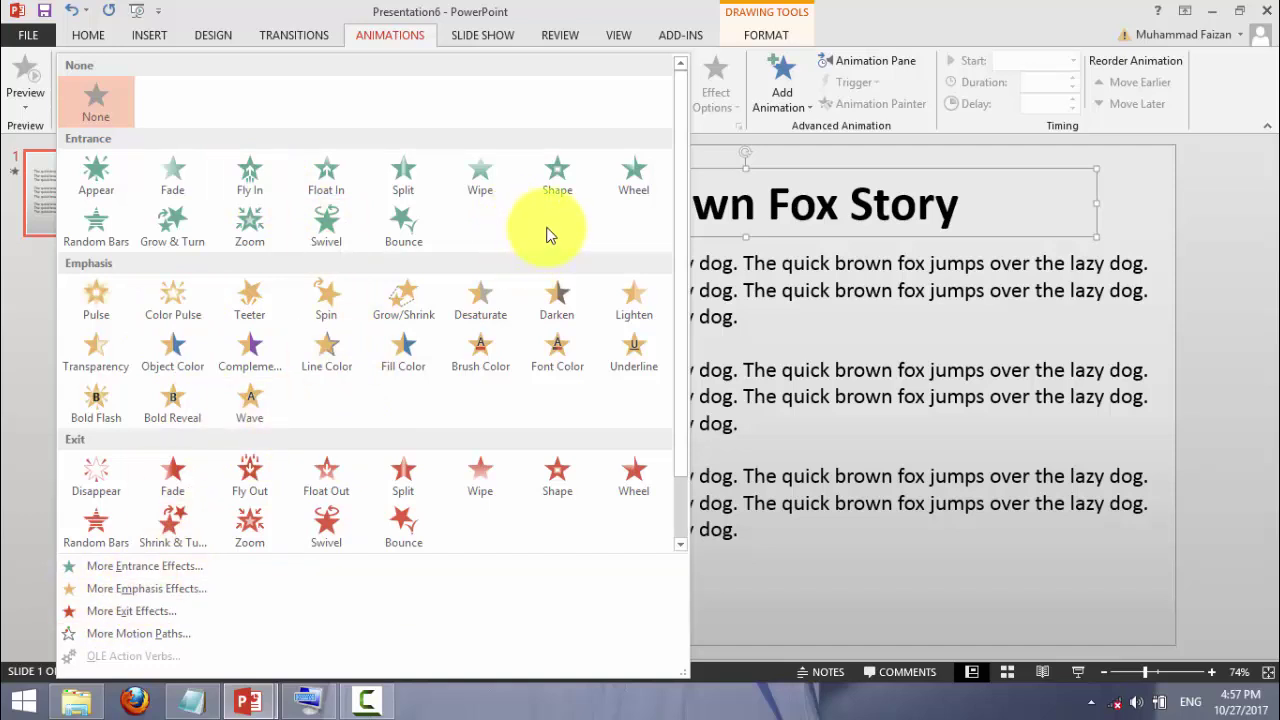
pyautogui.click(165, 568)
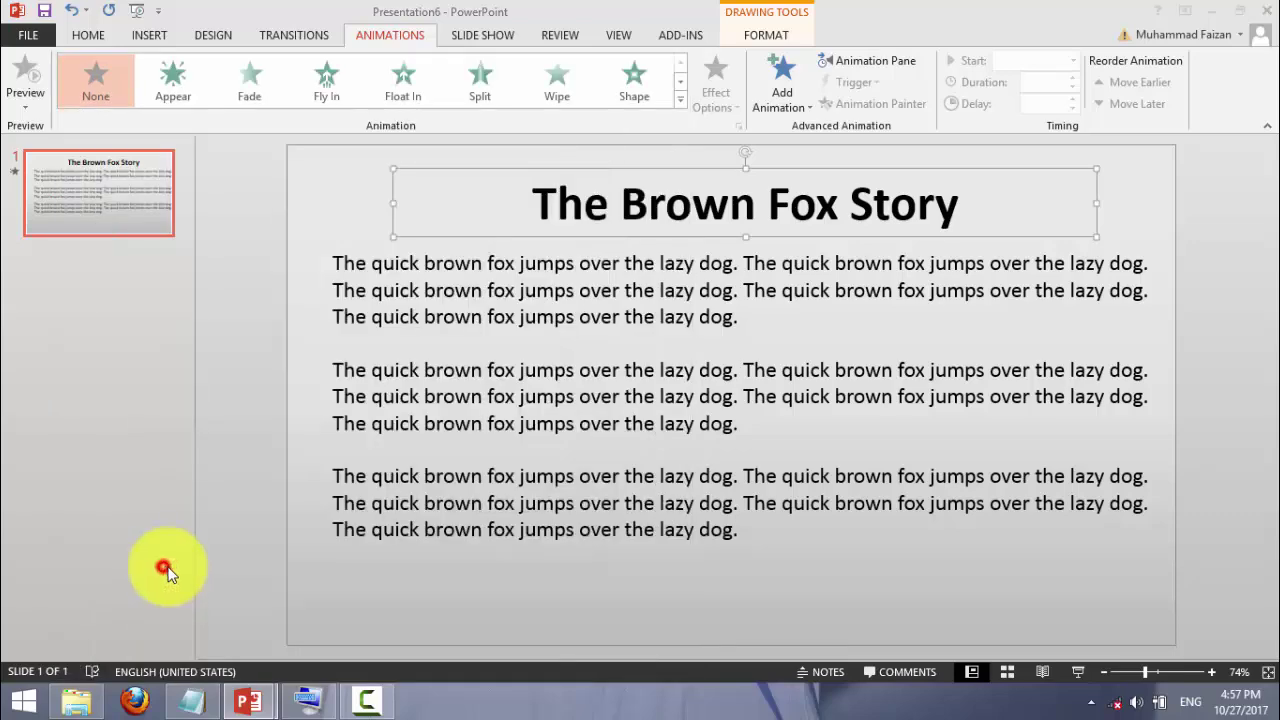
pyautogui.moveTo(747, 247); pyautogui.dragTo(749, 365)
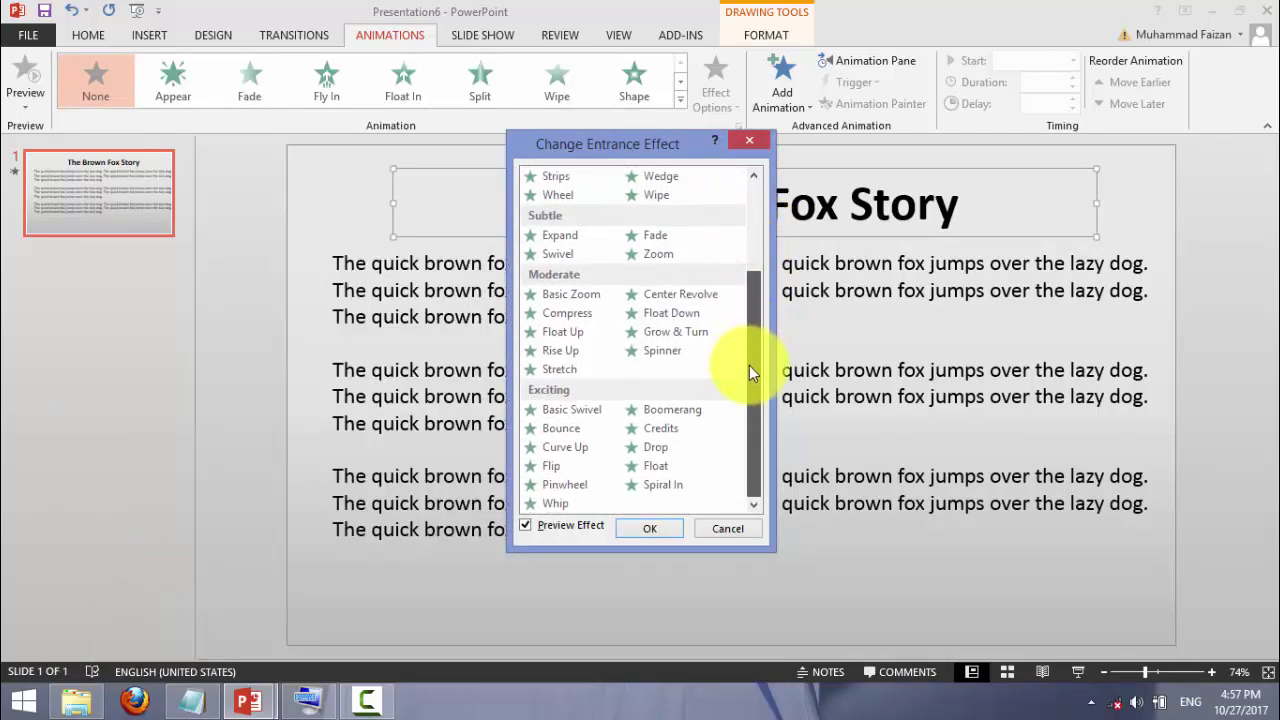
pyautogui.click(671, 350)
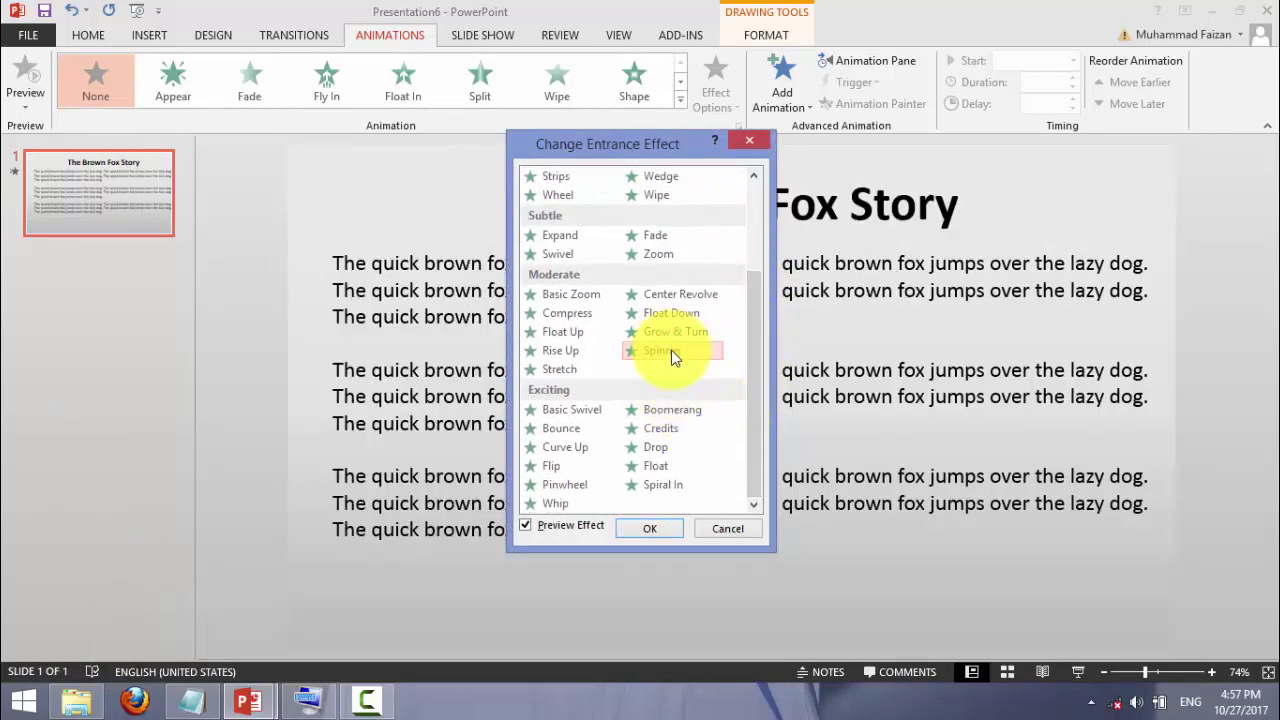
pyautogui.click(658, 429)
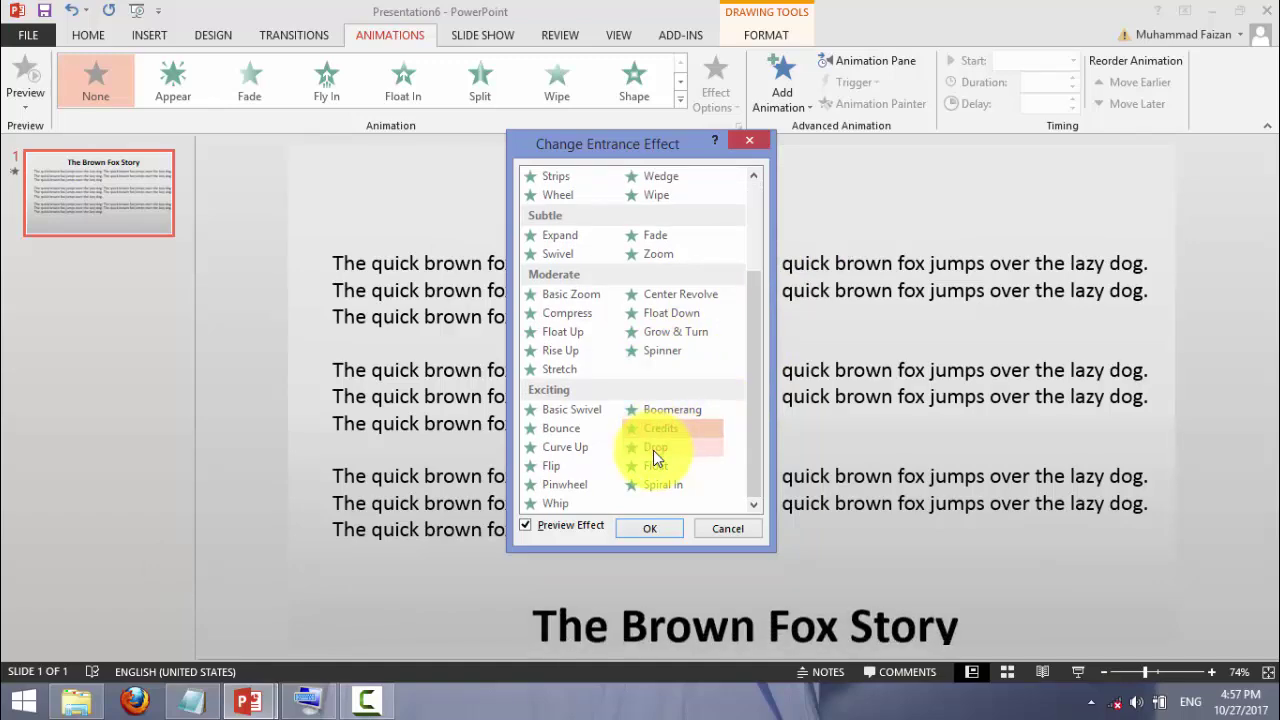
pyautogui.click(652, 448)
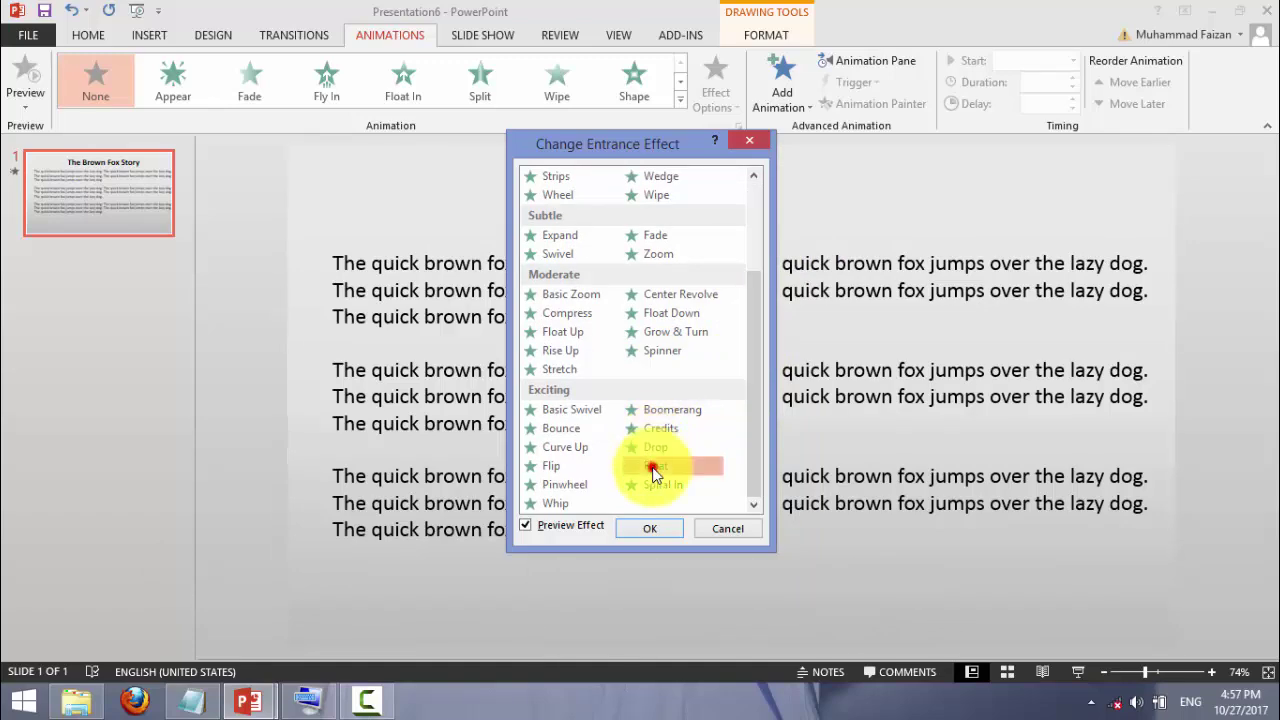
pyautogui.click(651, 531)
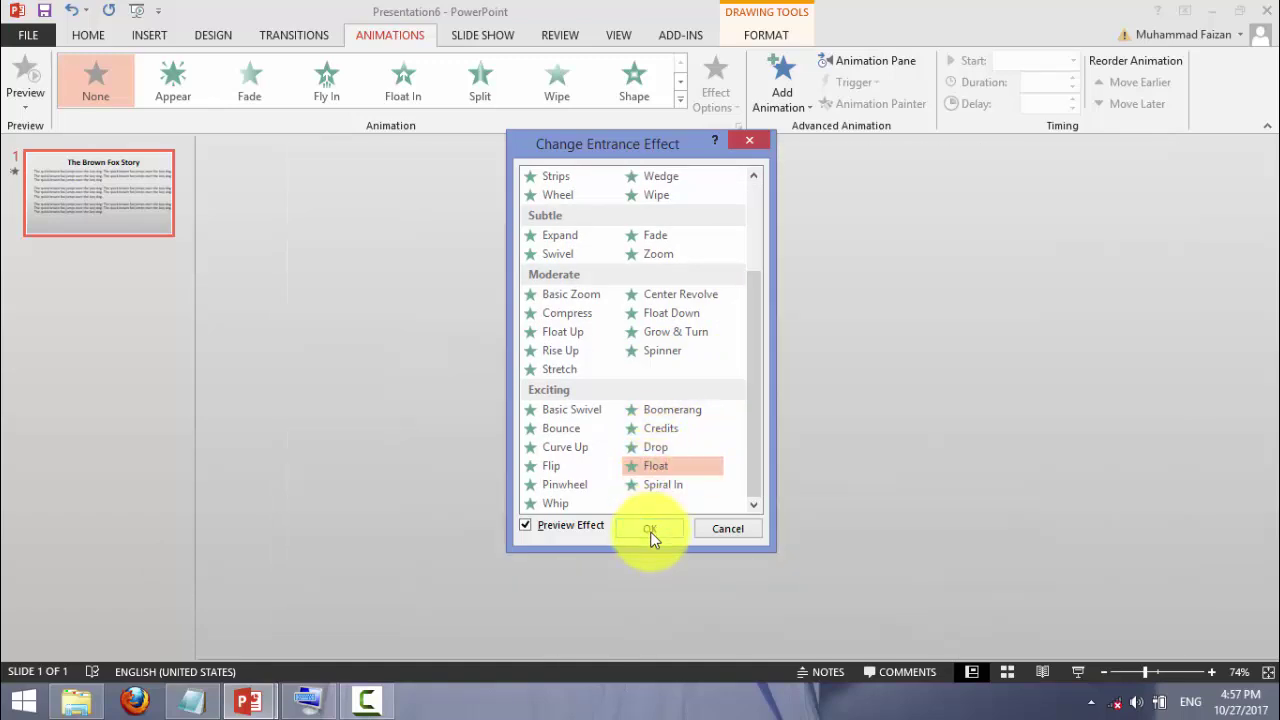
pyautogui.click(645, 205)
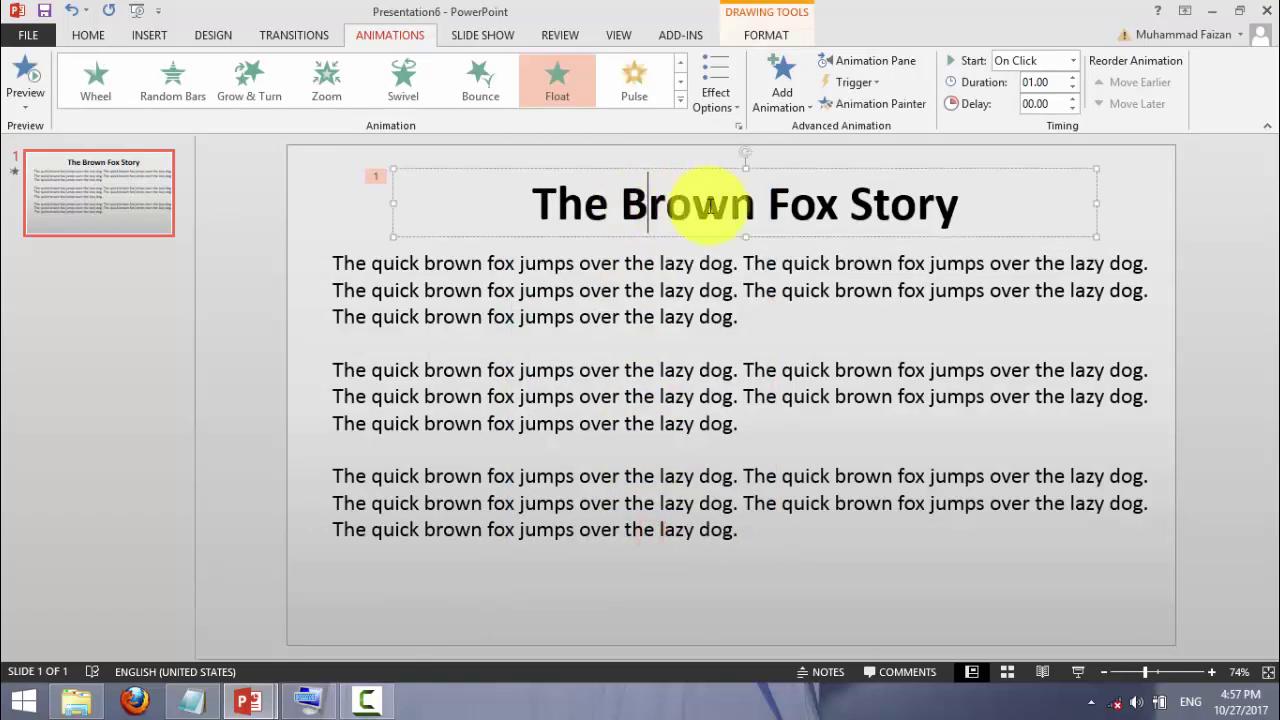
pyautogui.click(704, 94)
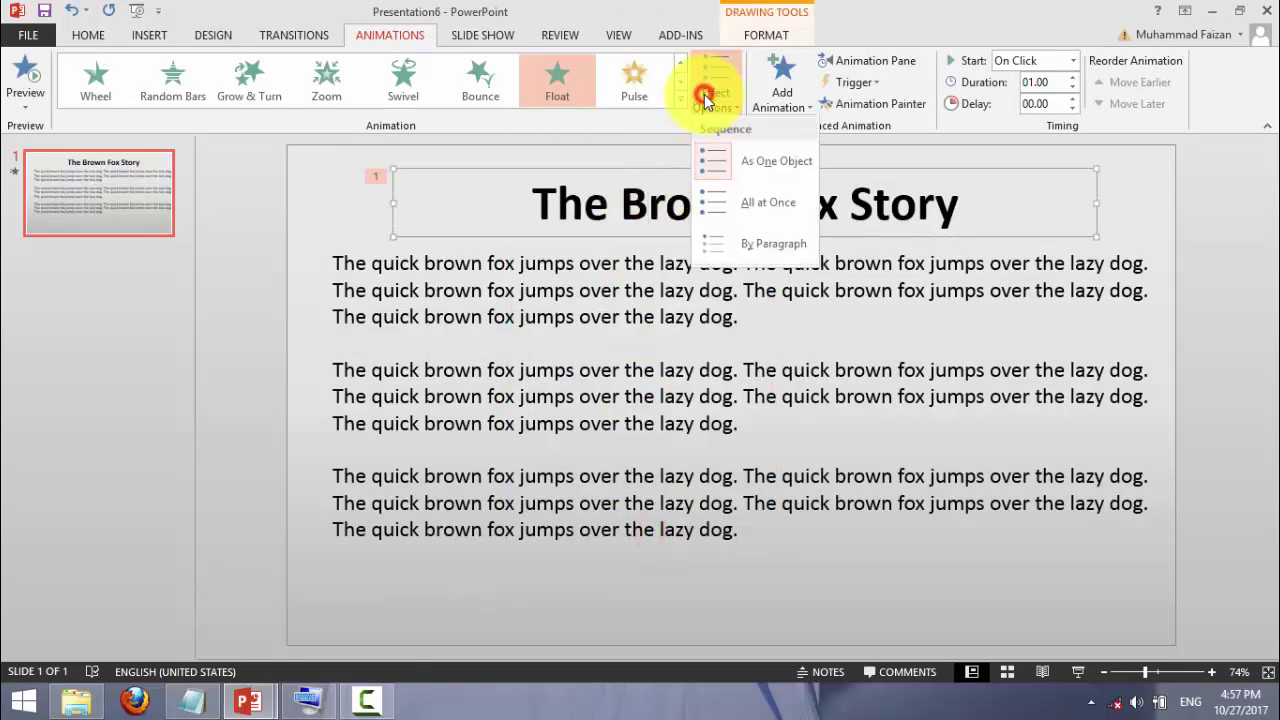
pyautogui.click(704, 94)
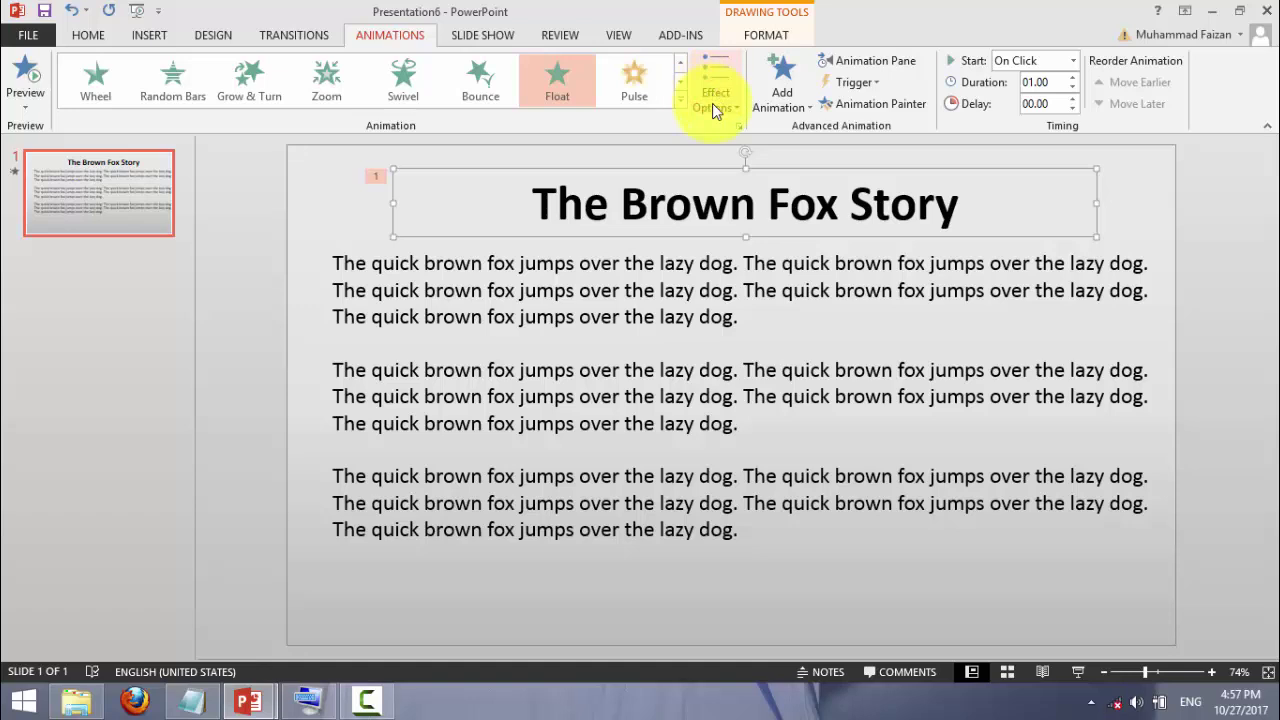
# - Select the first body paragraph and apply the Shape entrance effect to it
pyautogui.click(447, 291)
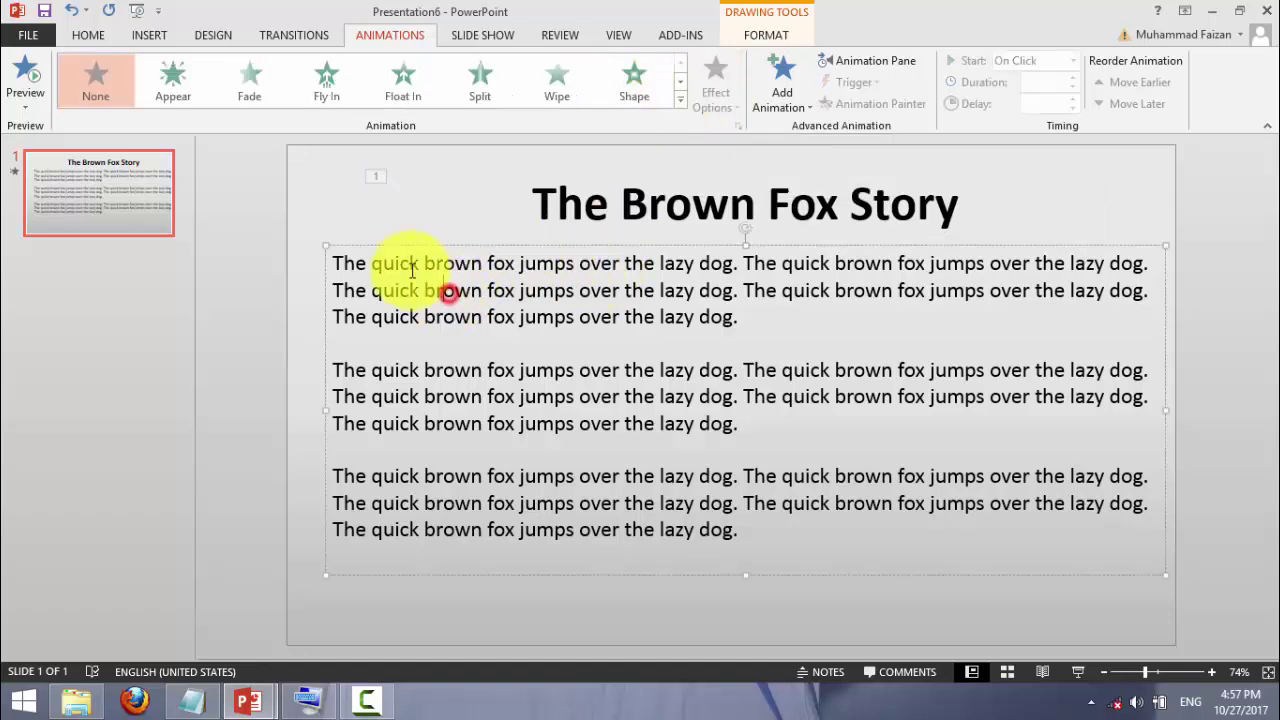
pyautogui.click(394, 249)
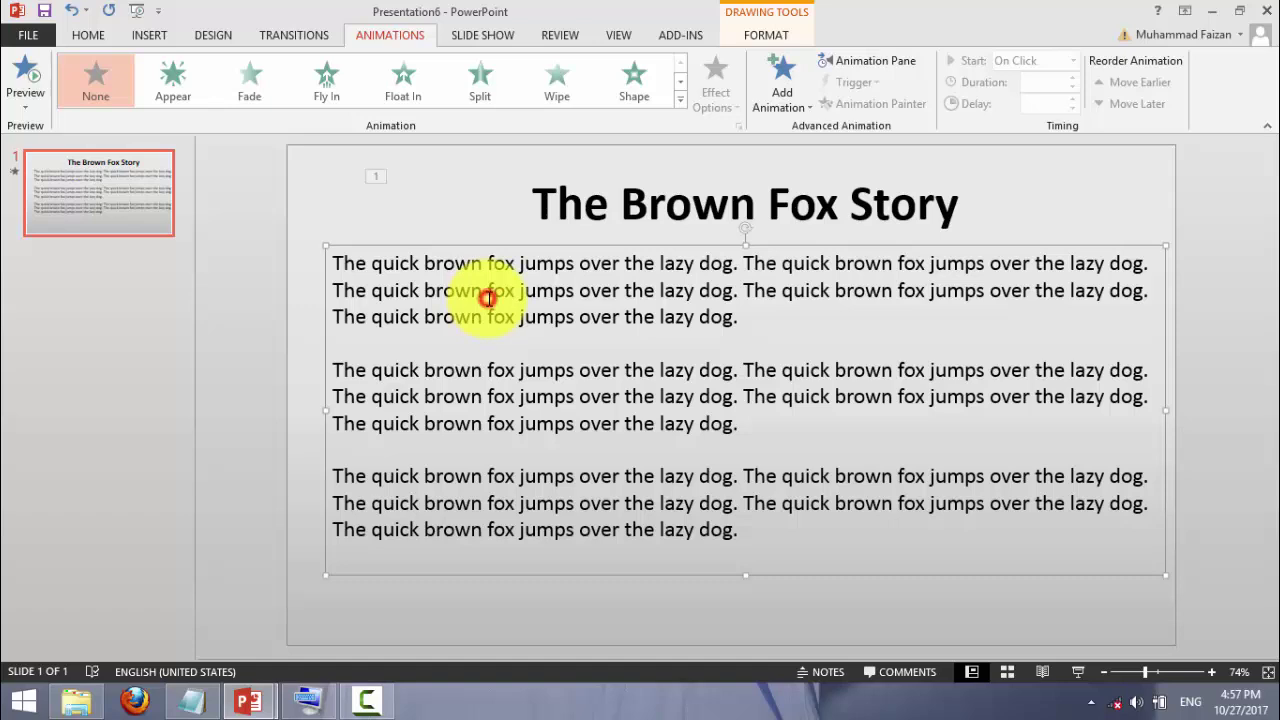
pyautogui.click(487, 297)
pyautogui.moveTo(334, 263); pyautogui.dragTo(748, 318)
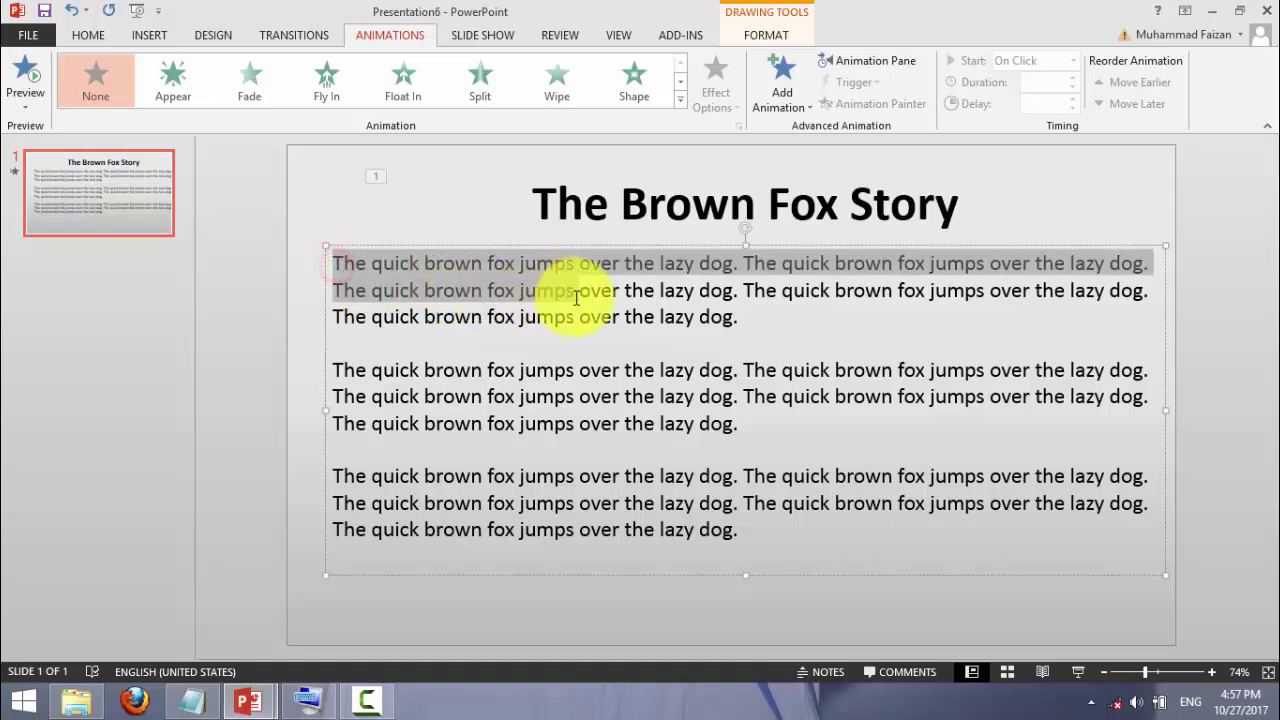
pyautogui.click(679, 99)
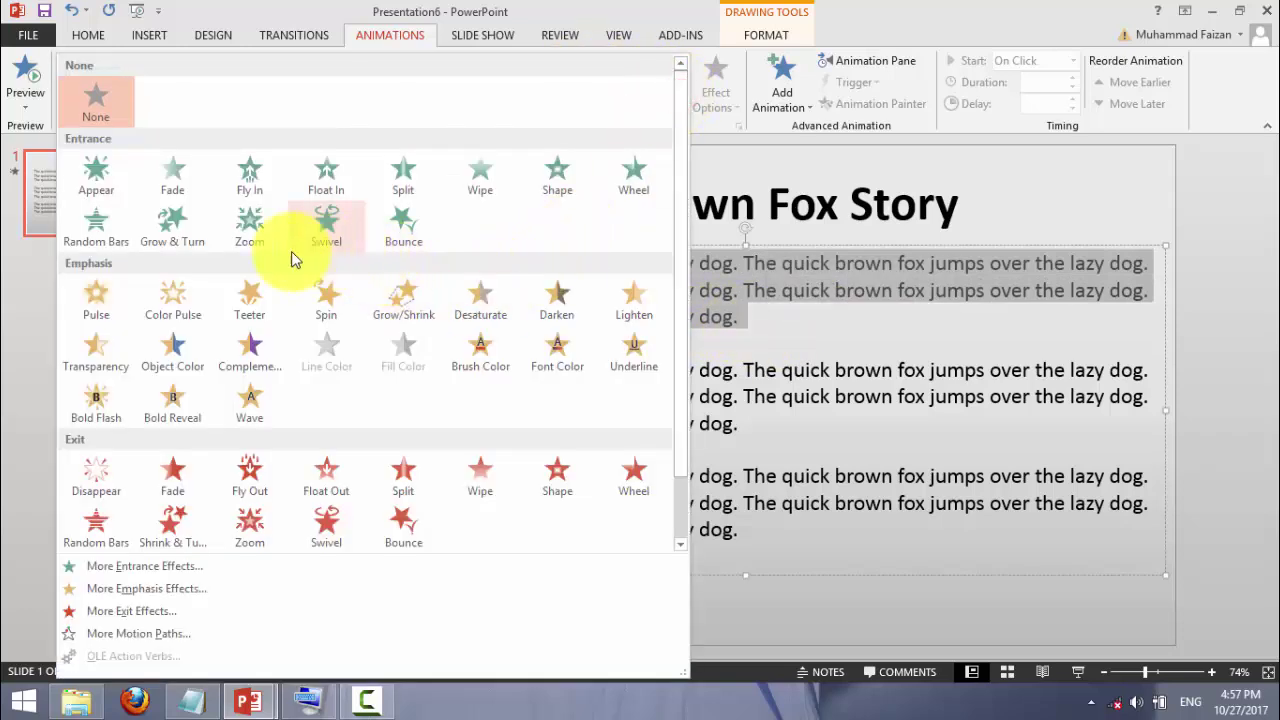
pyautogui.click(567, 186)
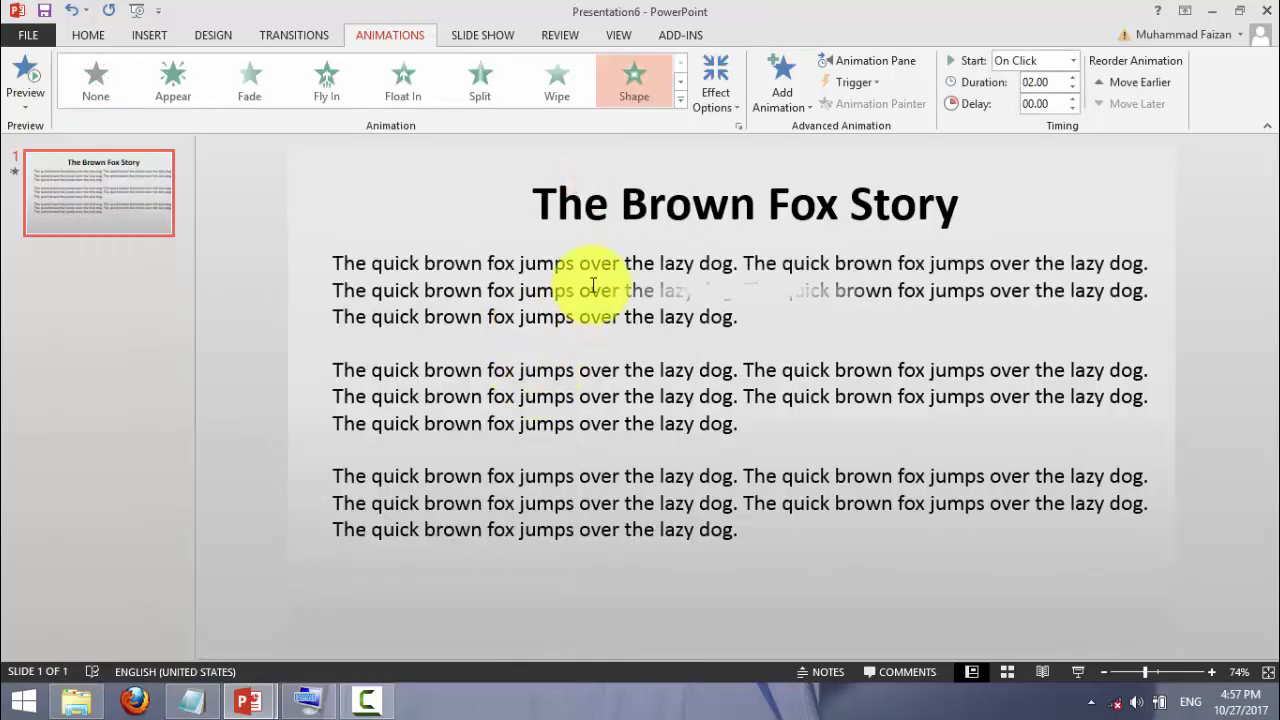
# - Preview Plus, Split and Drop in More Entrance Effects, then close it unchanged
pyautogui.click(680, 100)
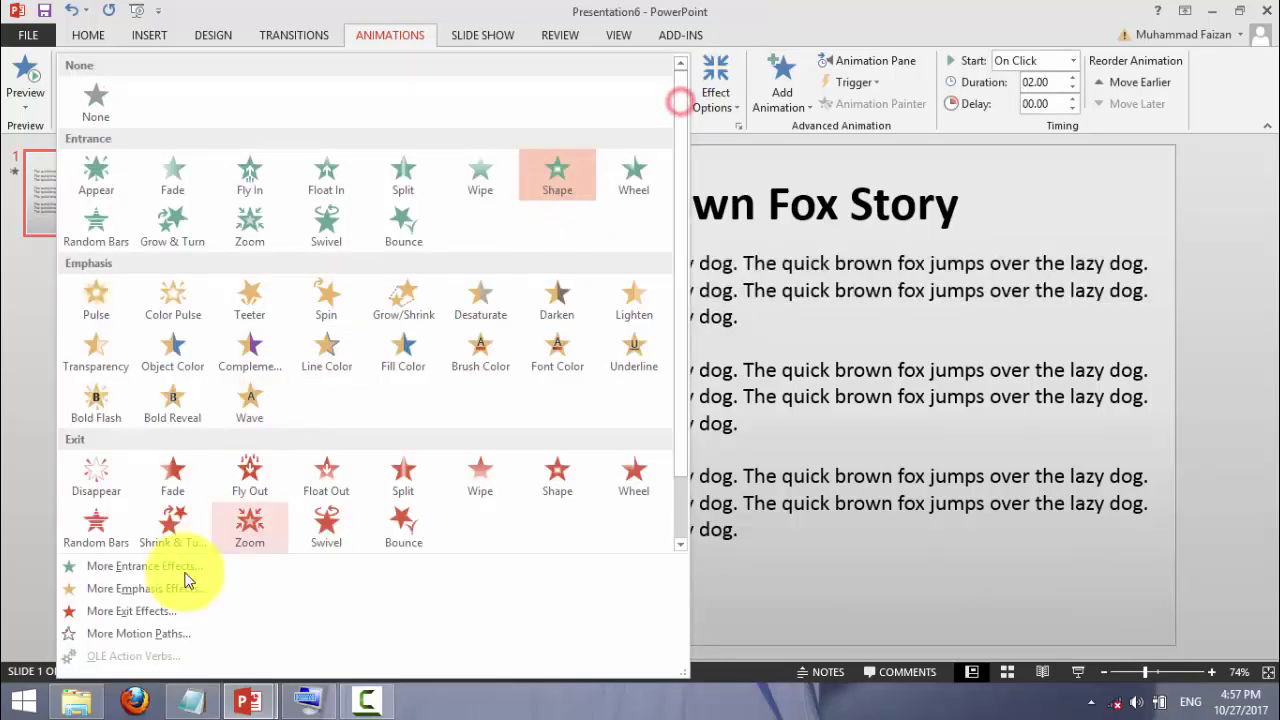
pyautogui.click(127, 577)
pyautogui.click(680, 276)
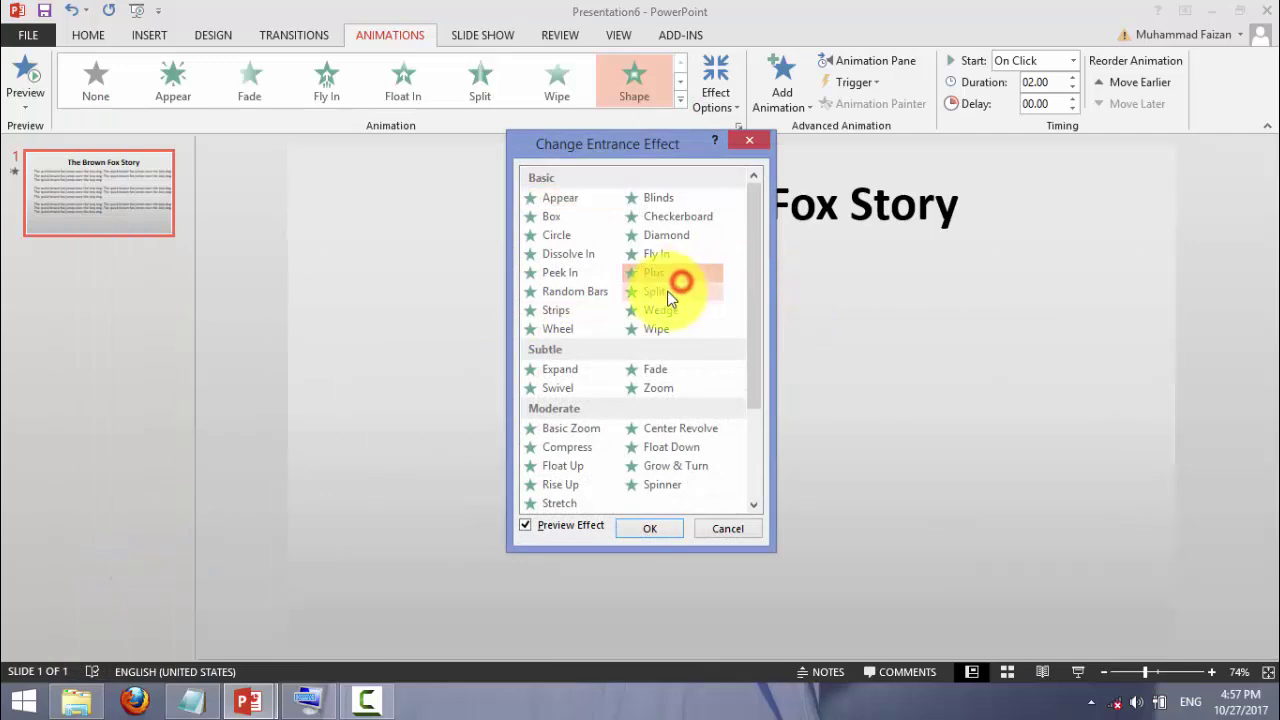
pyautogui.click(668, 292)
pyautogui.moveTo(712, 143); pyautogui.dragTo(928, 79)
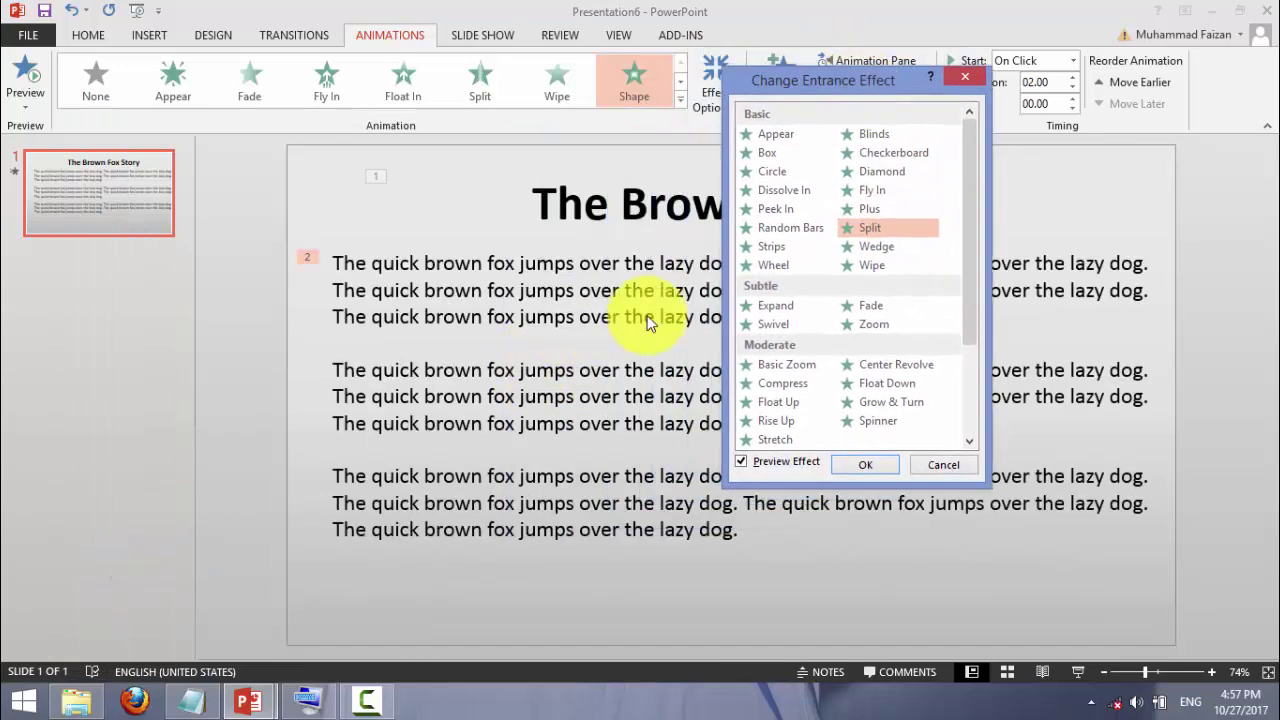
pyautogui.moveTo(973, 263); pyautogui.dragTo(974, 360)
pyautogui.click(867, 386)
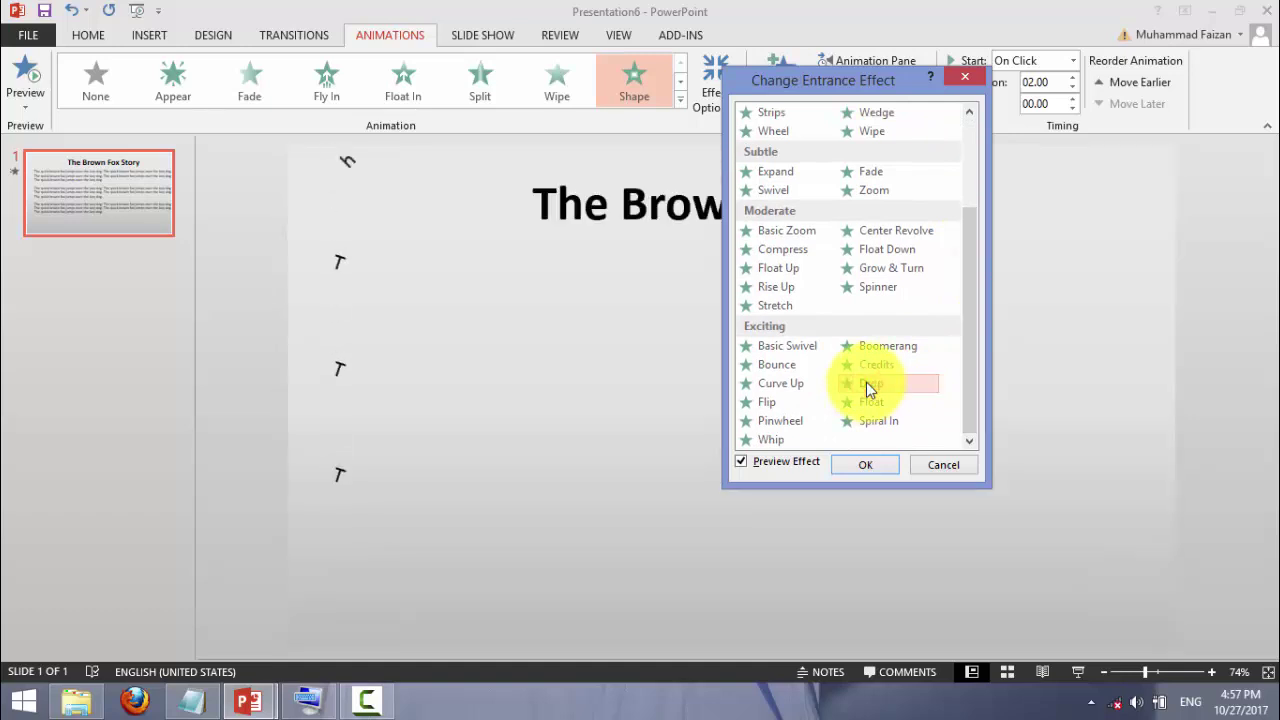
pyautogui.click(940, 476)
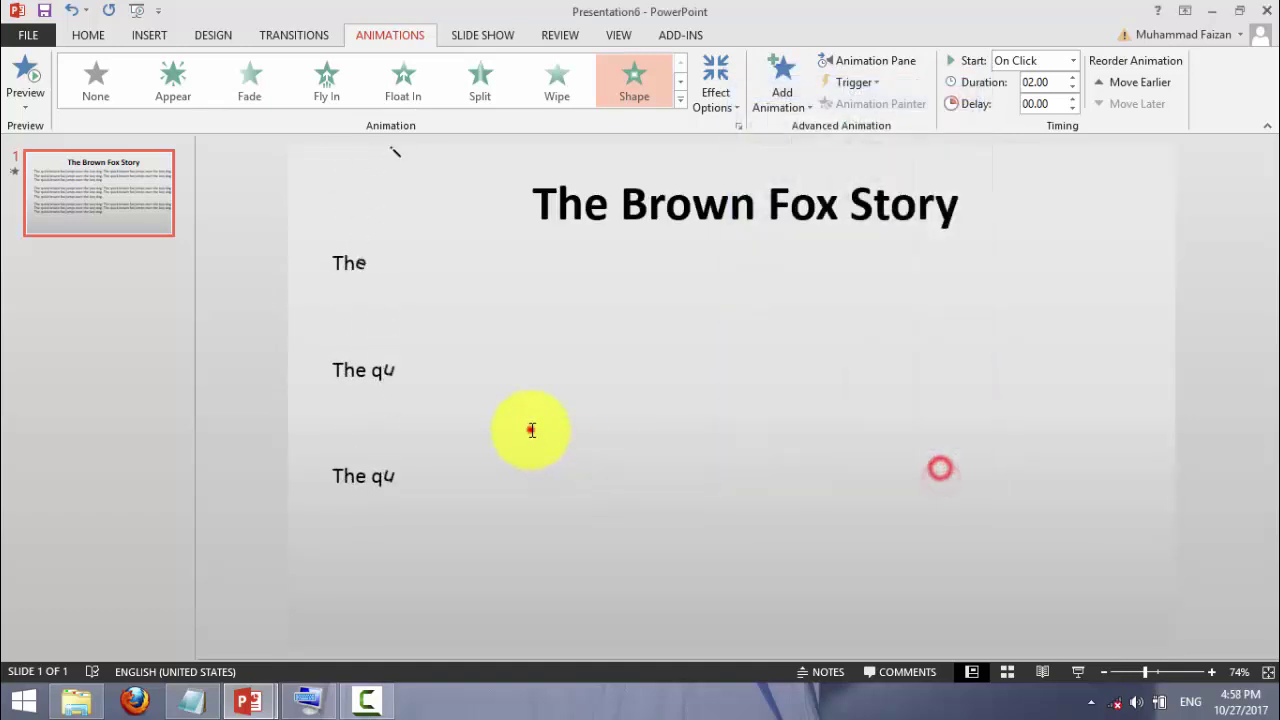
pyautogui.click(529, 423)
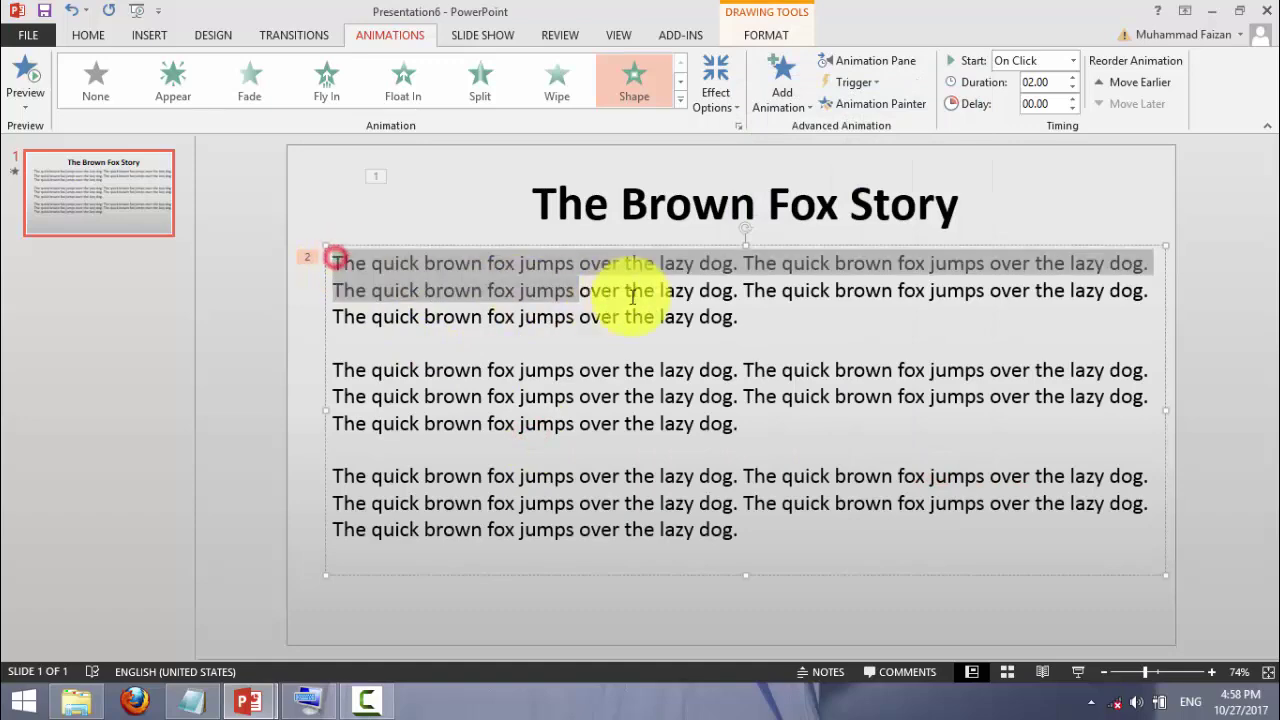
# - Change the first paragraph's entrance effect to Drop
pyautogui.moveTo(337, 259); pyautogui.dragTo(745, 318)
pyautogui.click(680, 99)
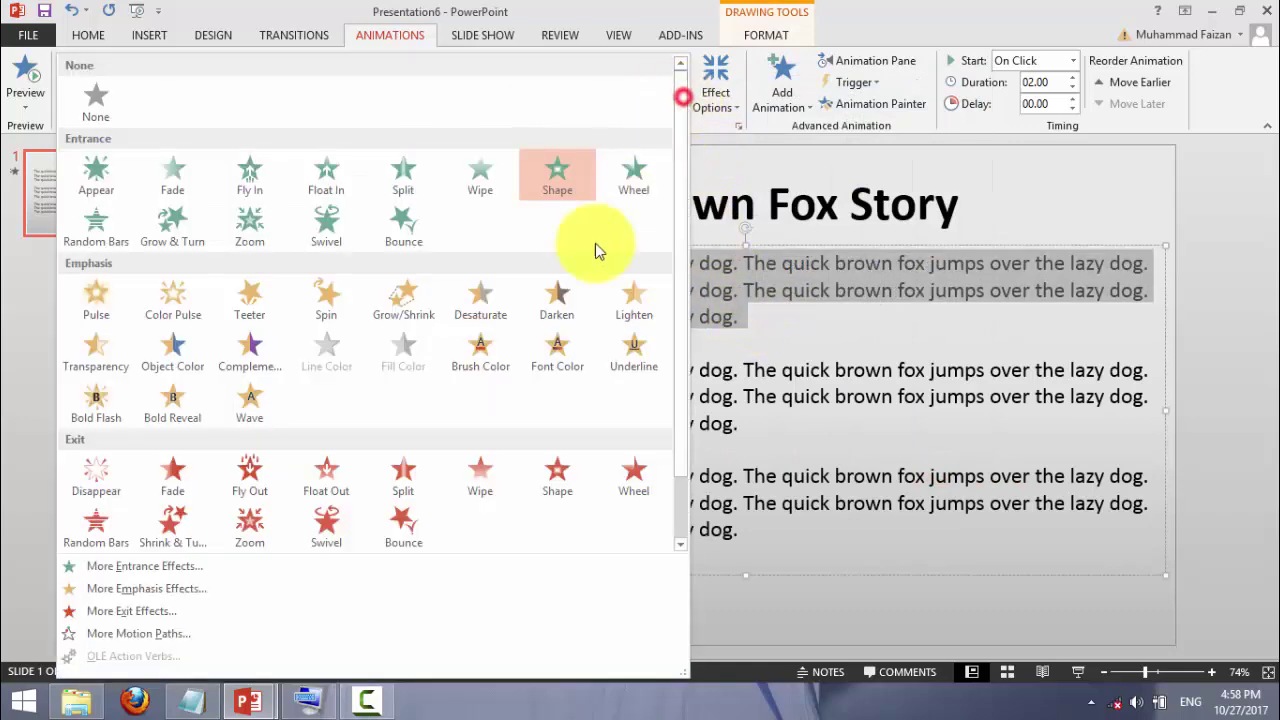
pyautogui.click(164, 572)
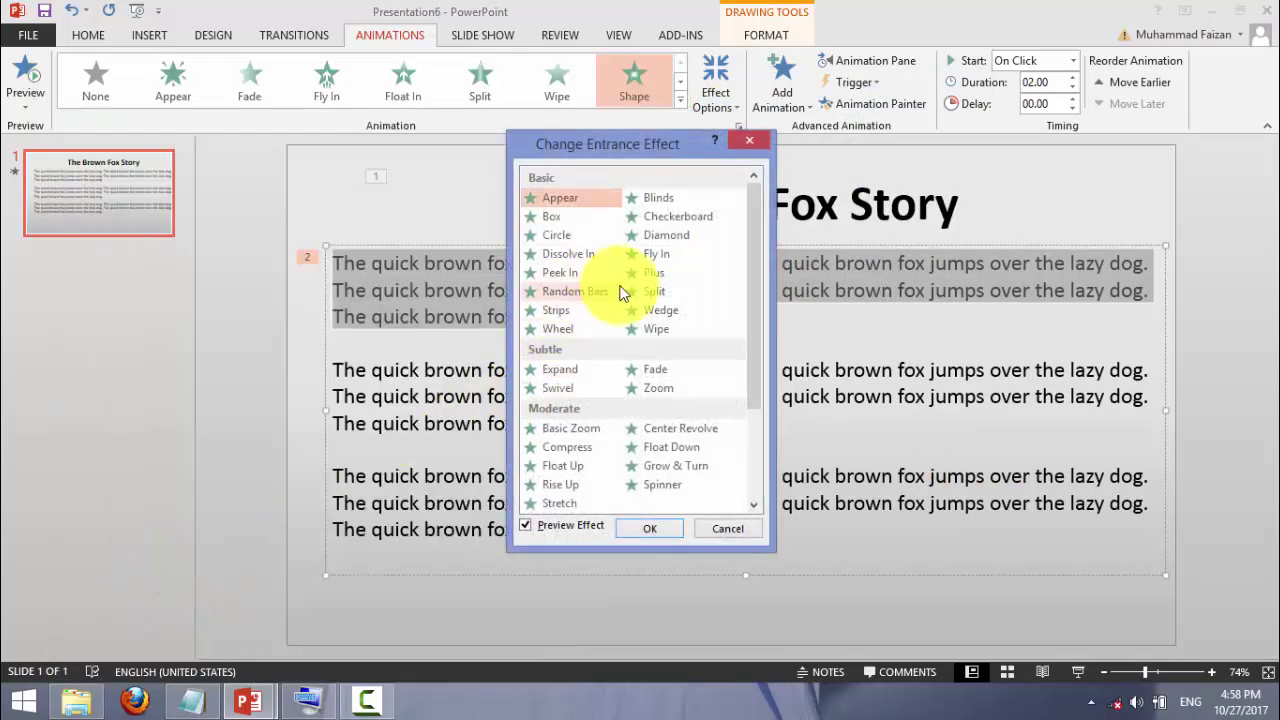
pyautogui.moveTo(755, 345); pyautogui.dragTo(755, 425)
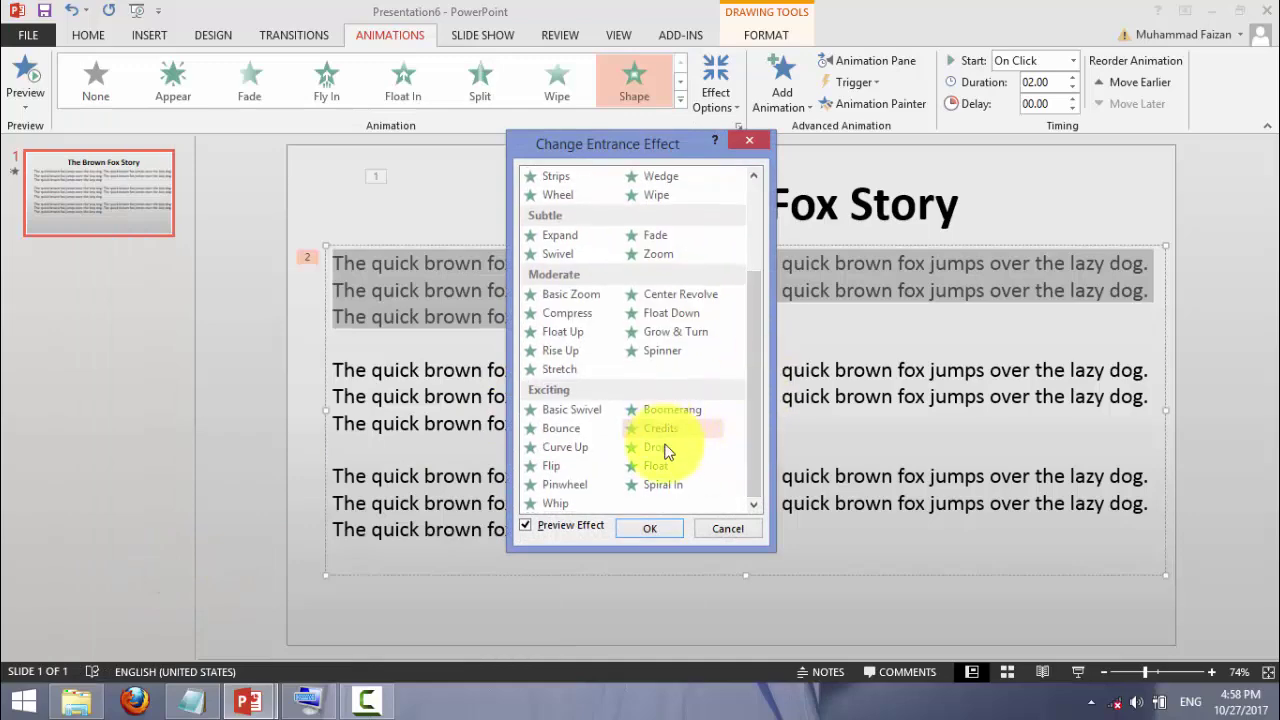
pyautogui.click(665, 448)
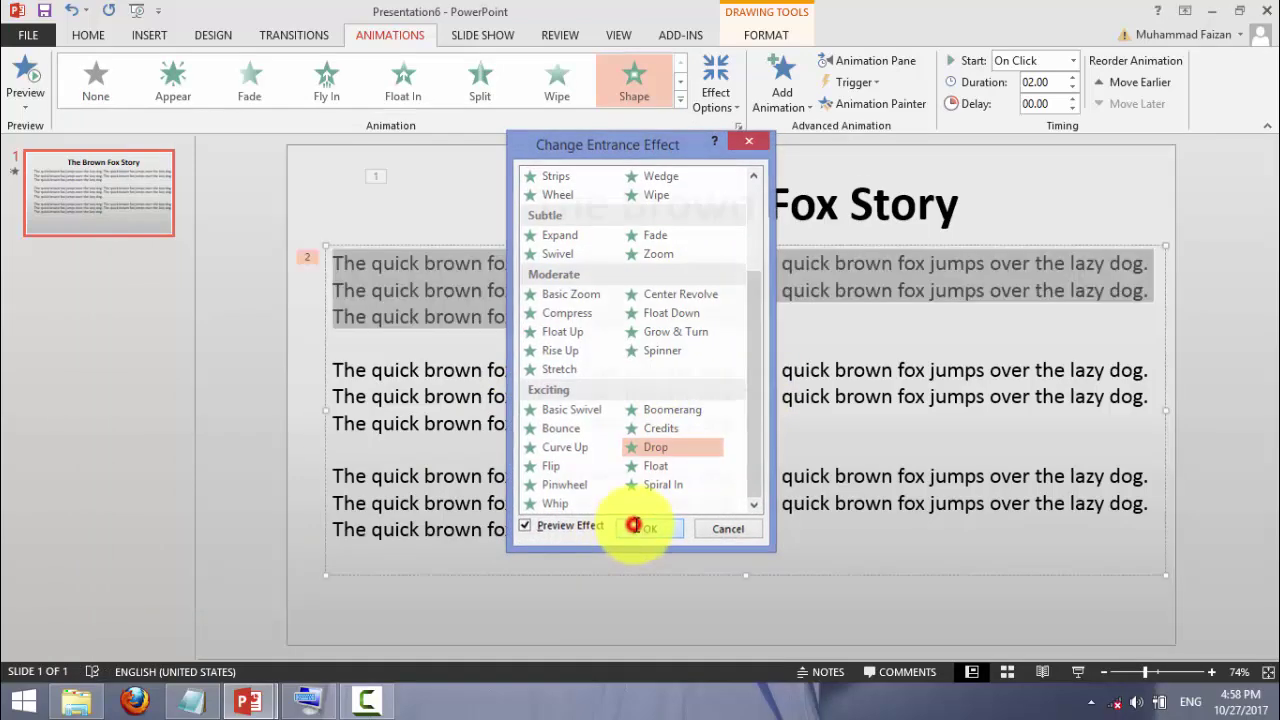
pyautogui.click(640, 528)
# - Change the second paragraph's entrance effect to Flip
pyautogui.moveTo(338, 370); pyautogui.dragTo(737, 428)
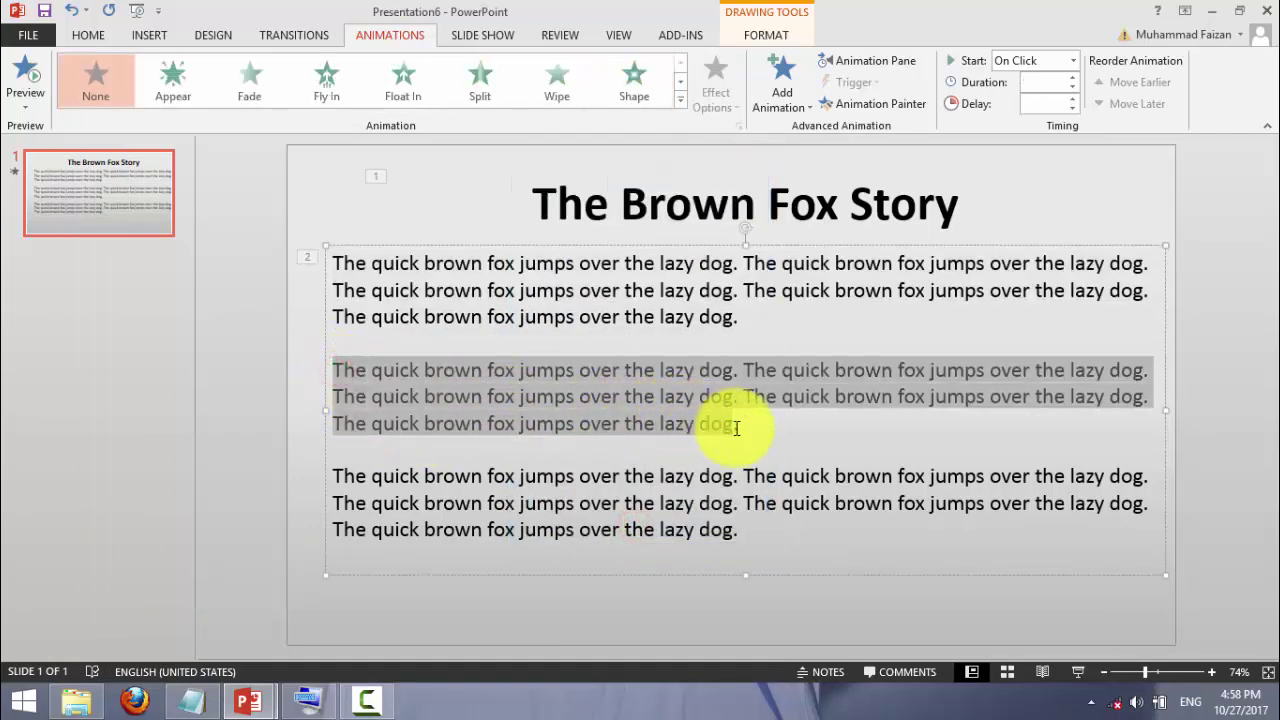
pyautogui.click(680, 103)
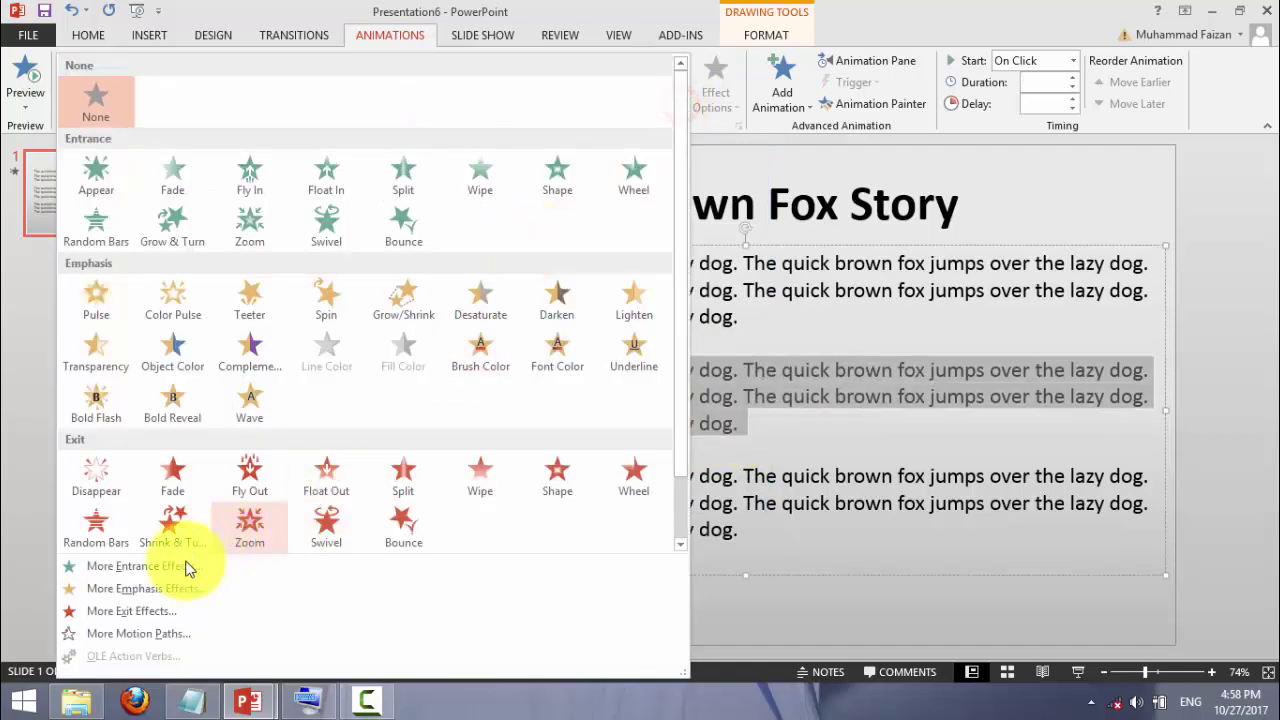
pyautogui.click(165, 486)
pyautogui.scroll(-3, 757, 269)
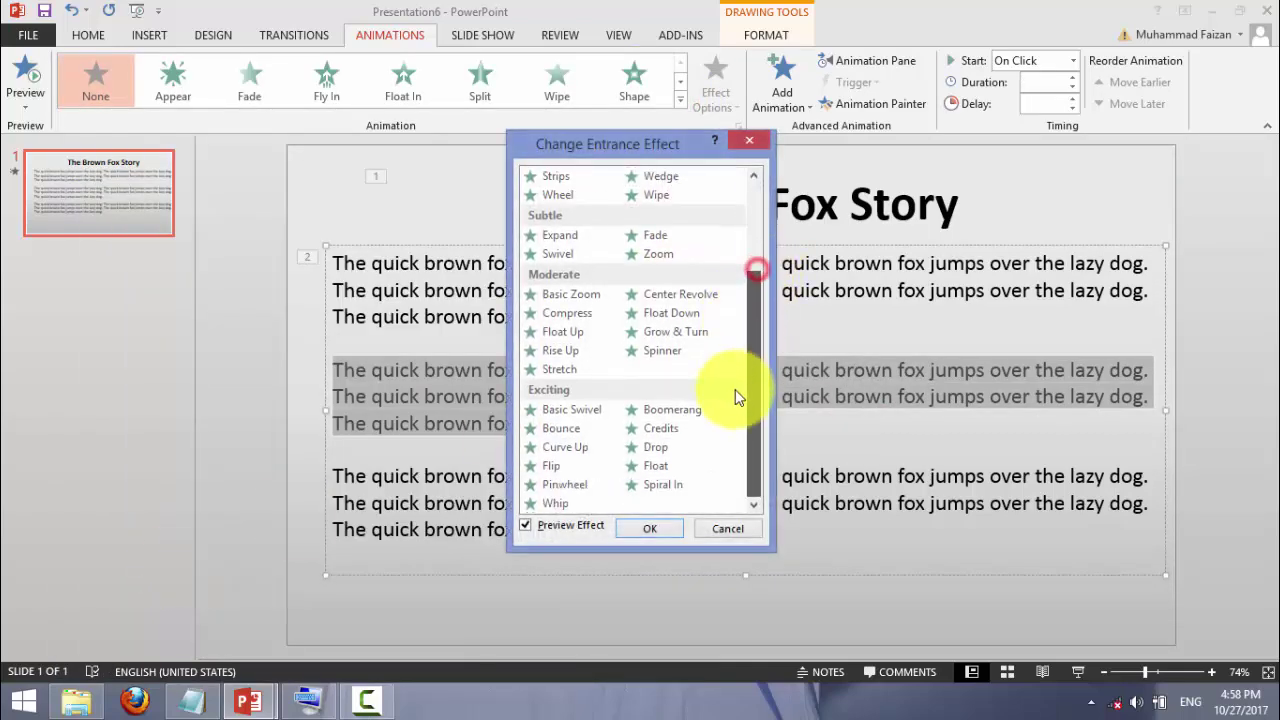
pyautogui.click(557, 467)
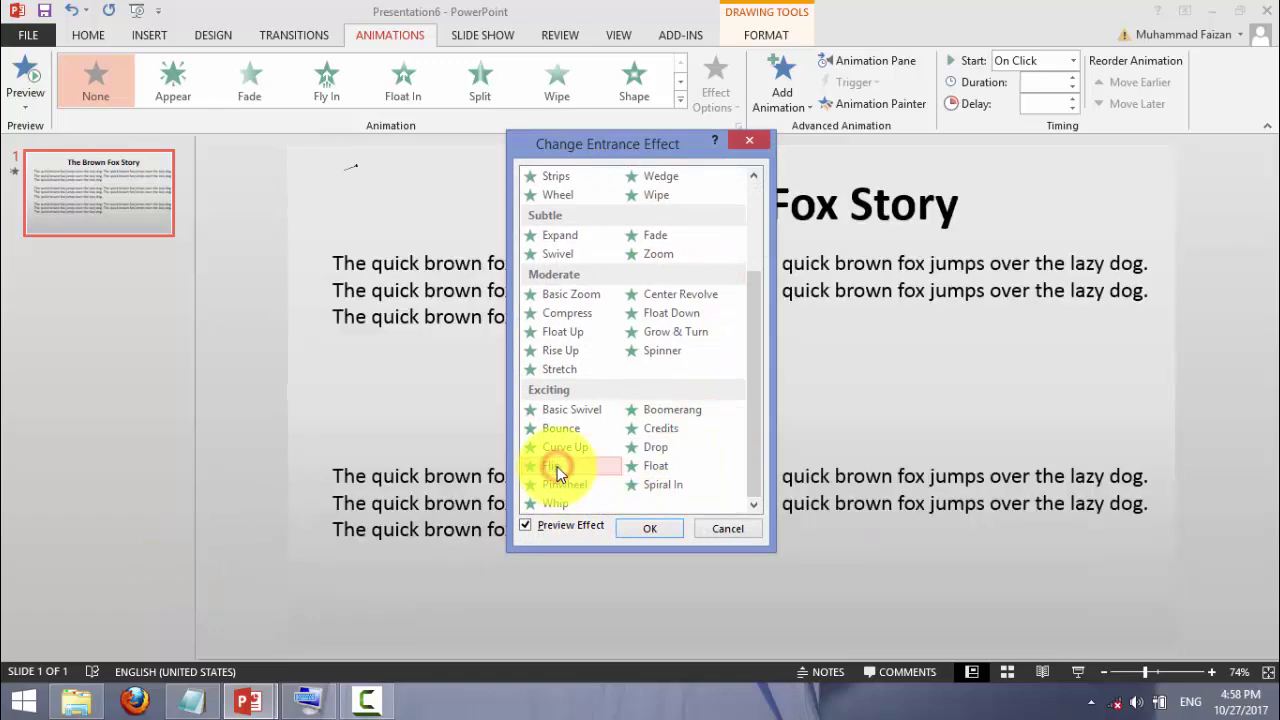
pyautogui.click(646, 530)
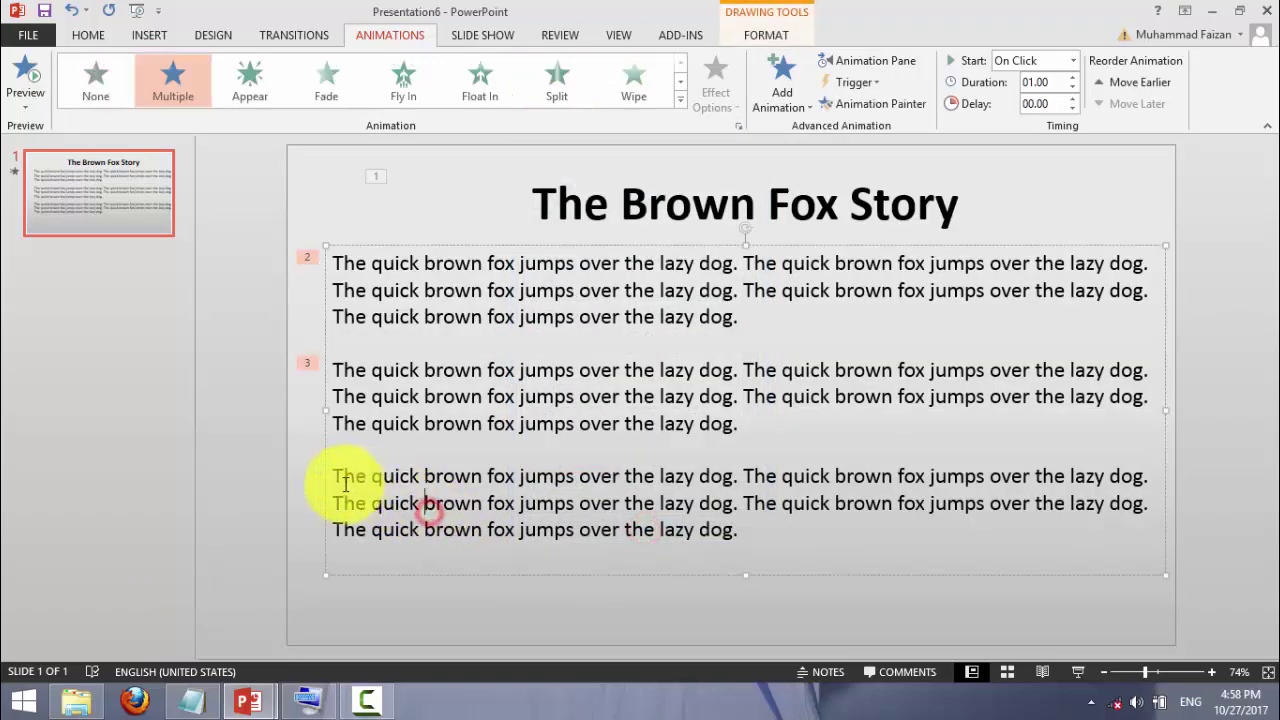
# - Change the third paragraph's entrance effect to Whip, from the Exciting group
pyautogui.moveTo(335, 473); pyautogui.dragTo(746, 529)
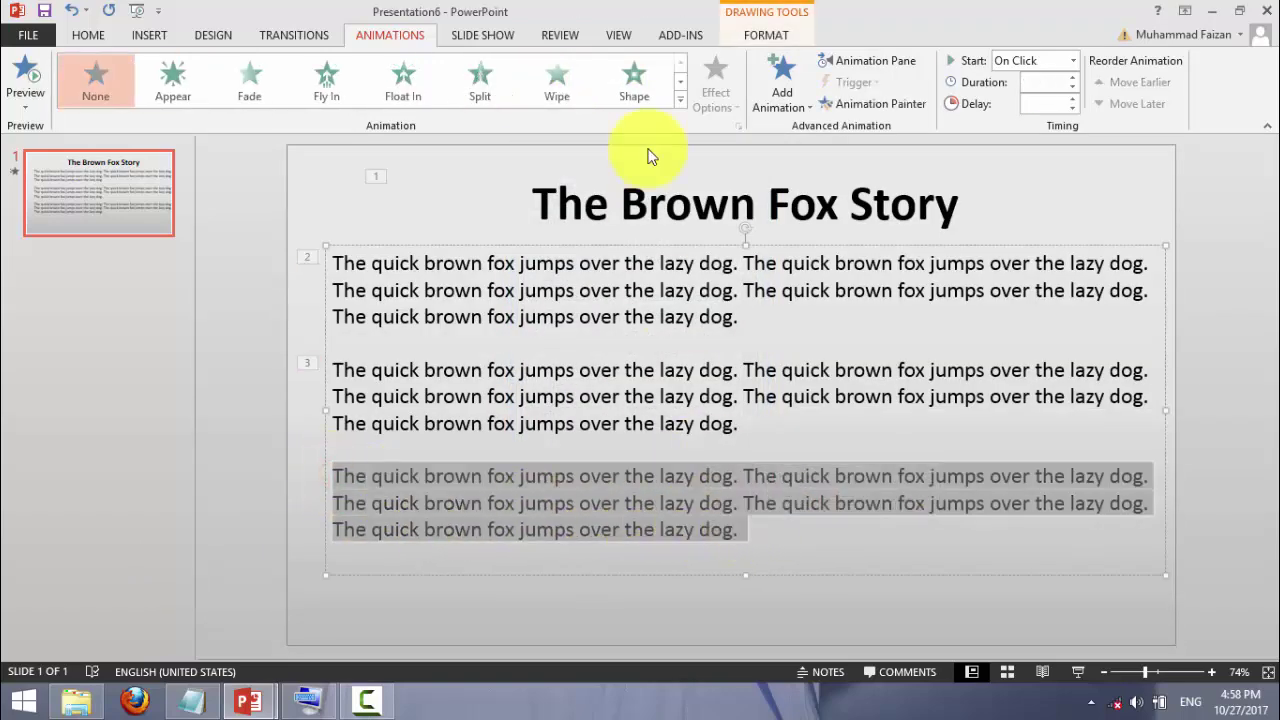
pyautogui.click(682, 100)
pyautogui.click(186, 565)
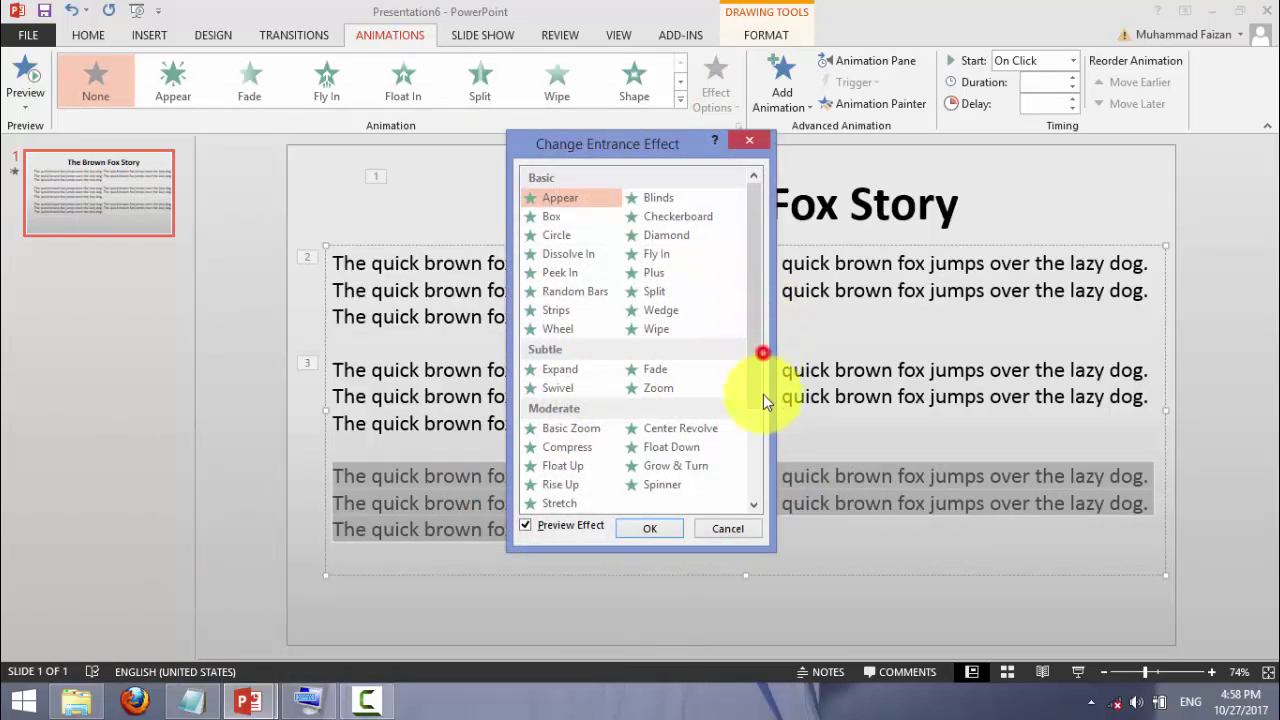
pyautogui.moveTo(759, 356); pyautogui.dragTo(750, 457)
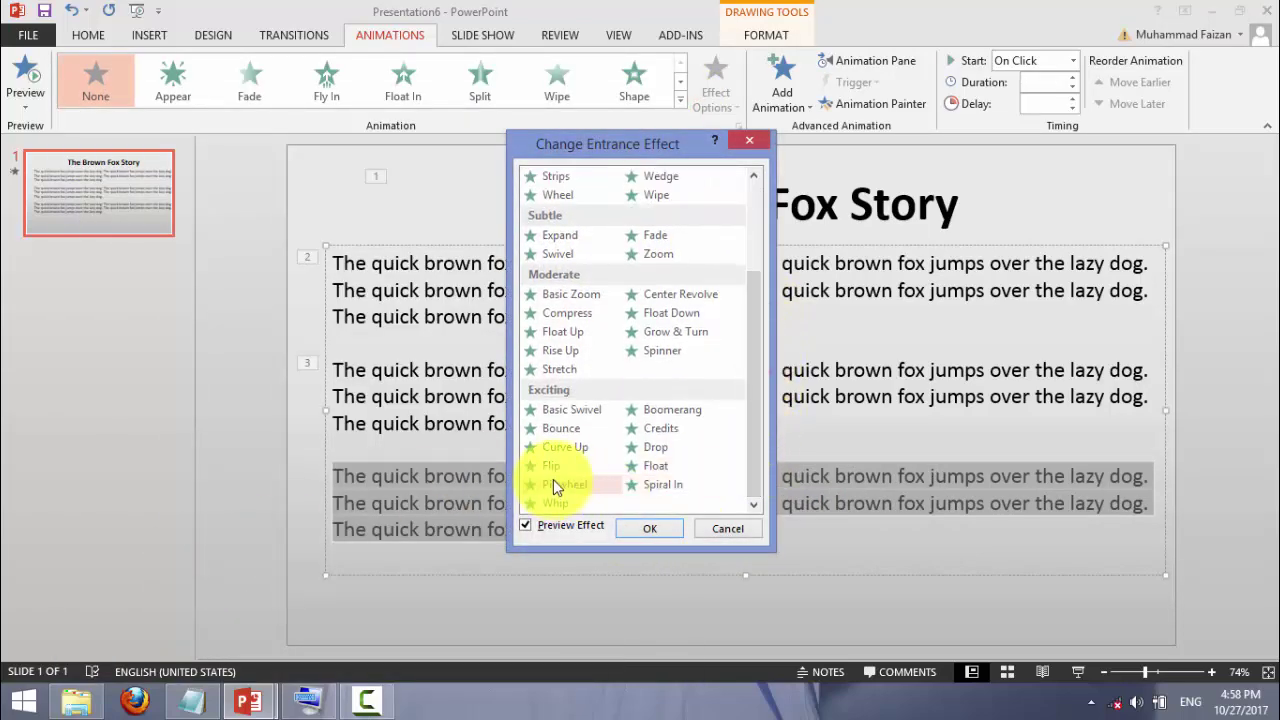
pyautogui.click(561, 504)
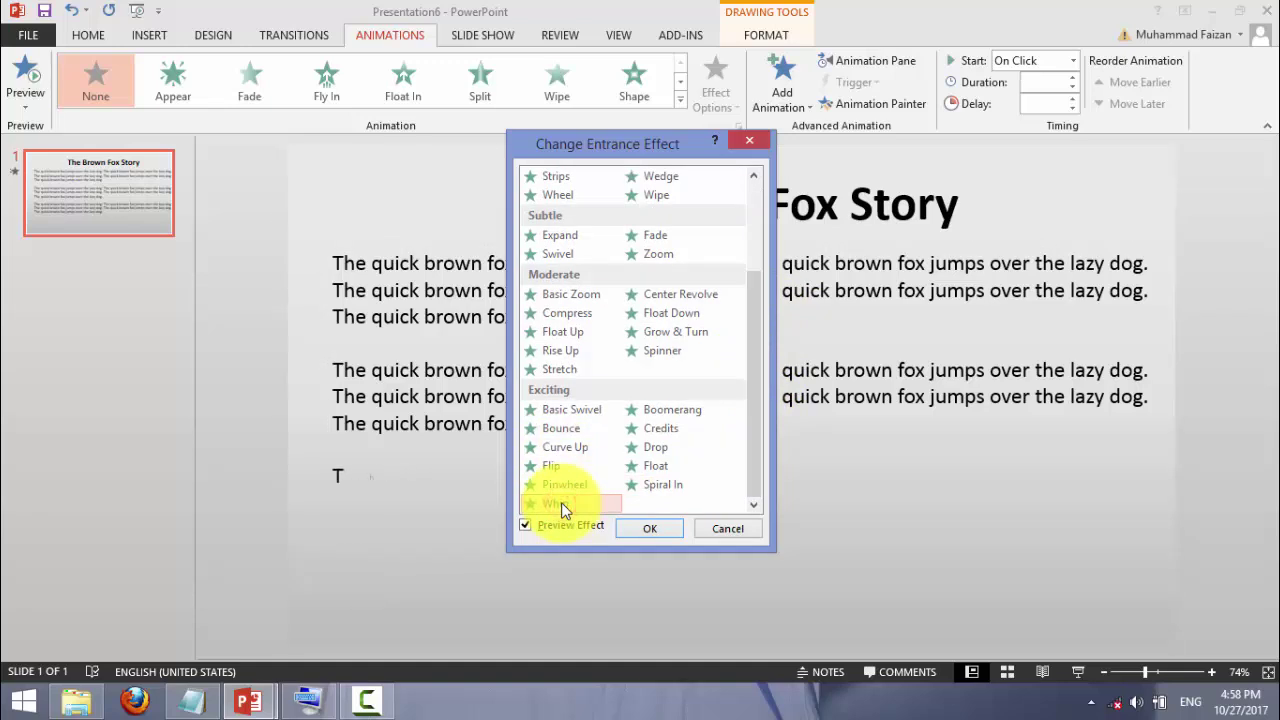
pyautogui.click(643, 530)
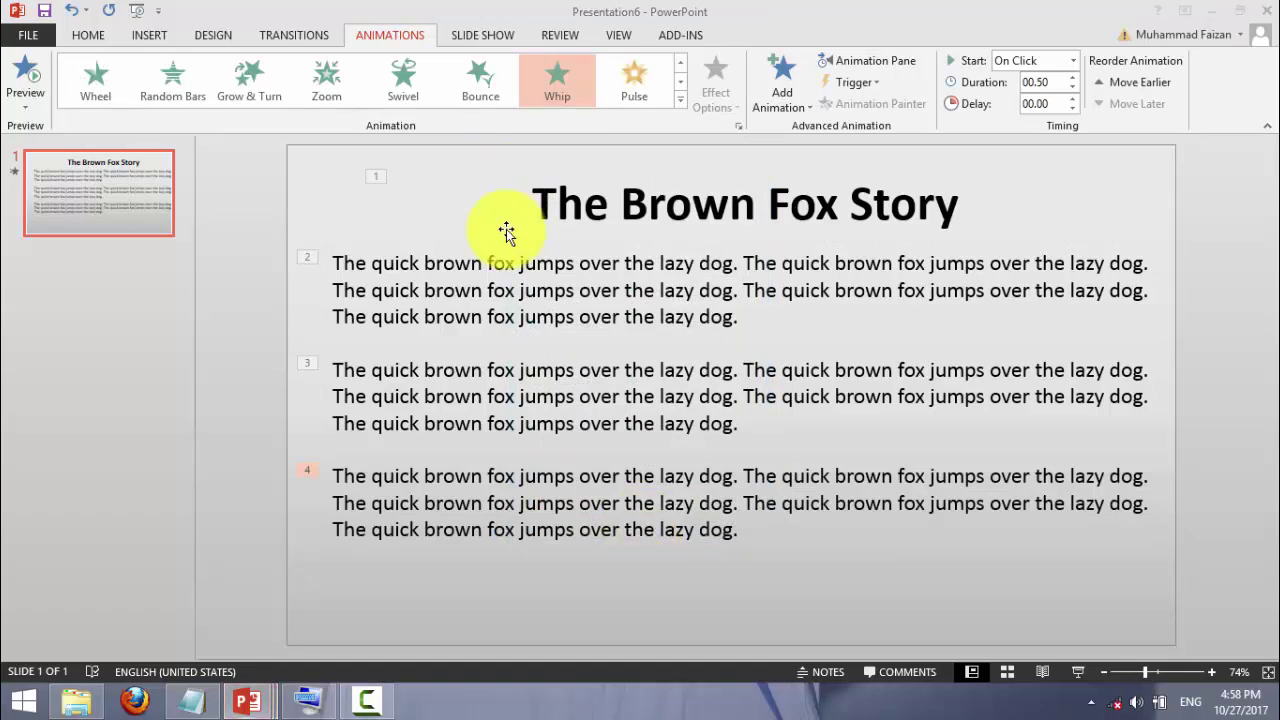
pyautogui.press('F5')
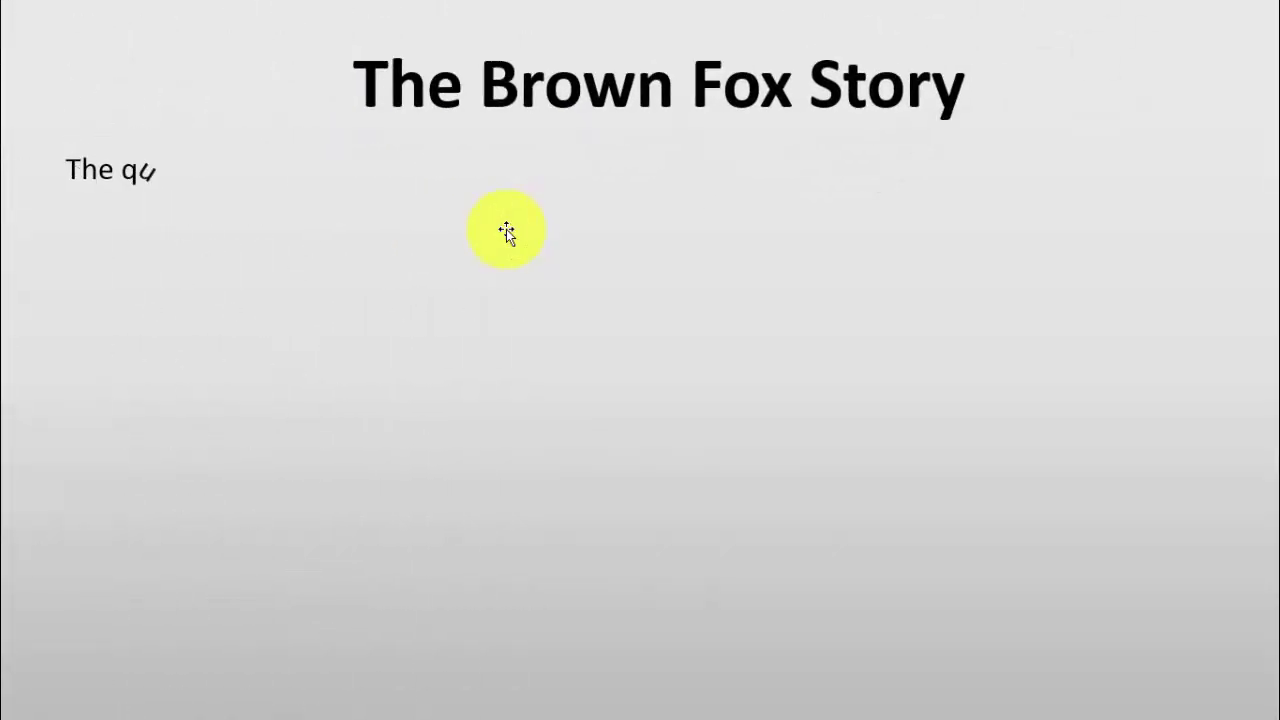
pyautogui.click(506, 229)
pyautogui.click(506, 229)
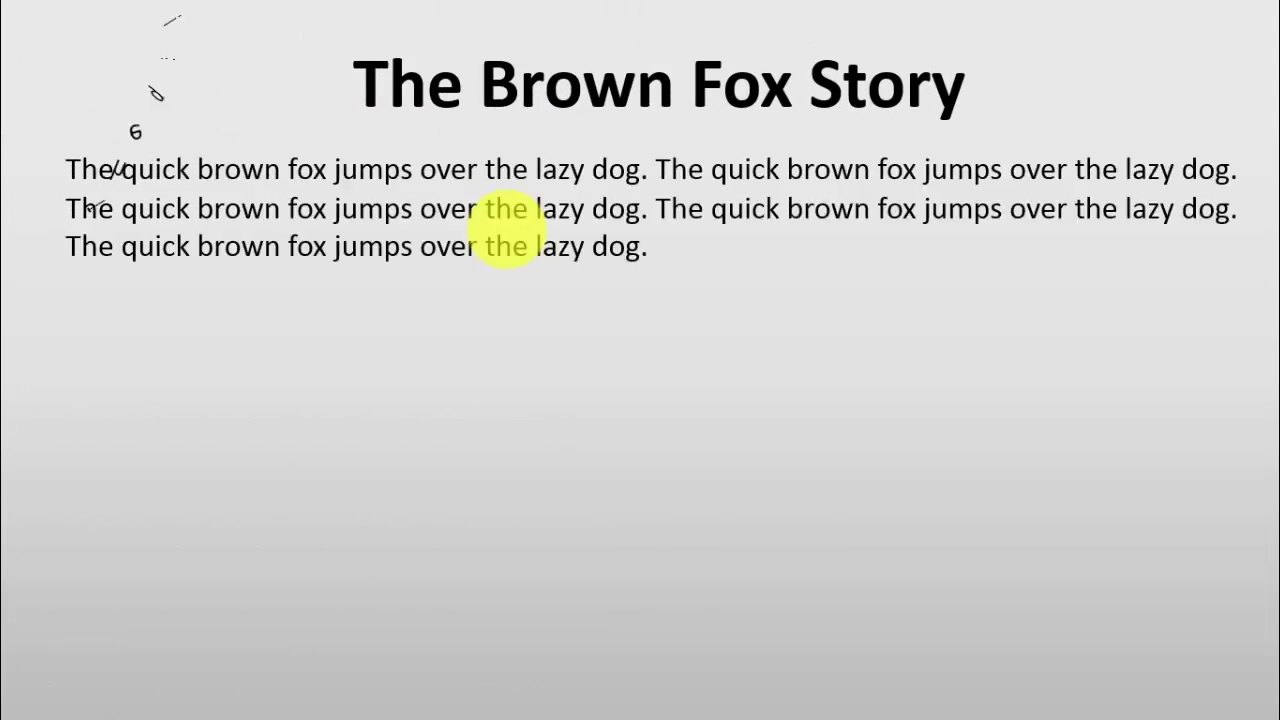
pyautogui.click(506, 229)
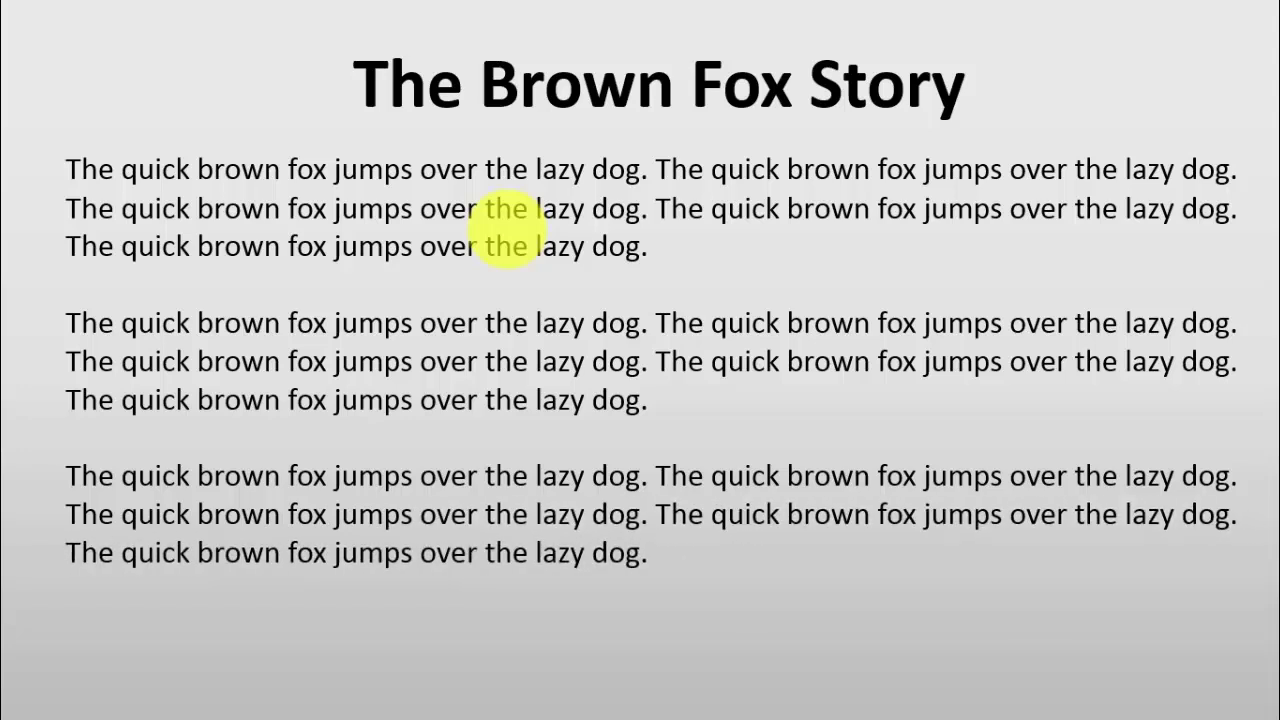
pyautogui.press('Escape')
pyautogui.click(432, 283)
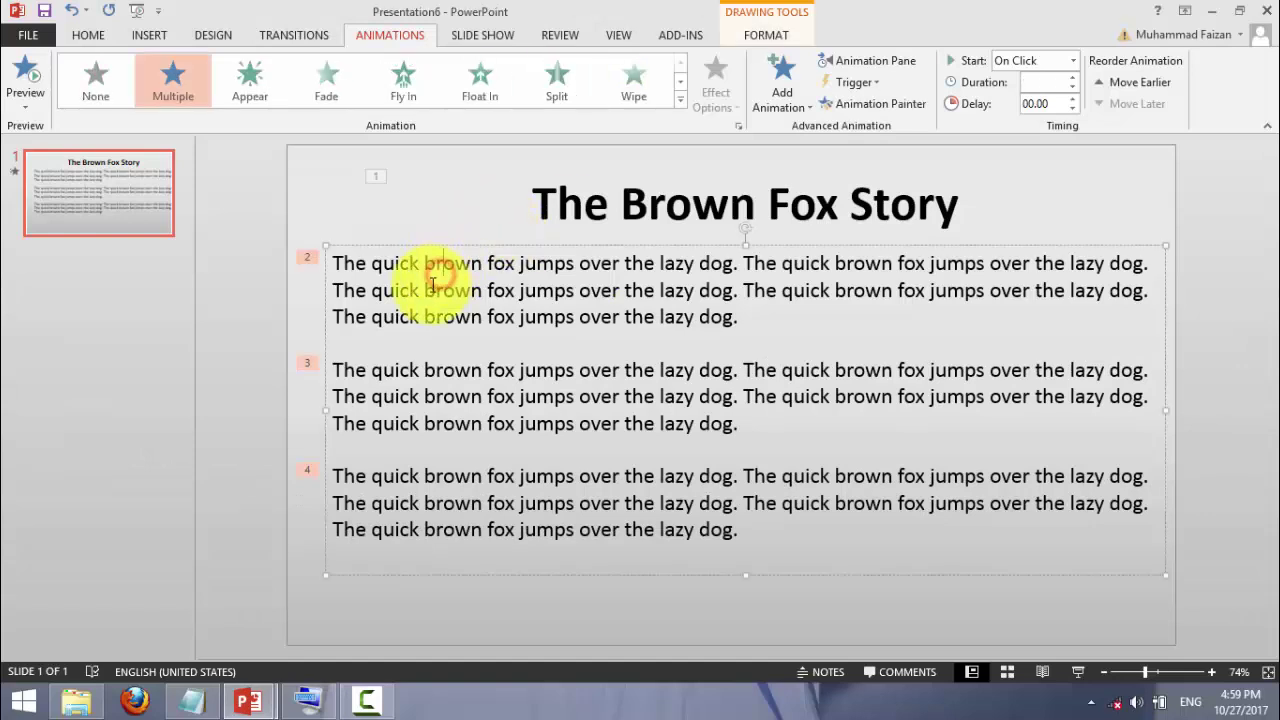
# - Add a Drop exit animation to the first paragraph
pyautogui.click(388, 292)
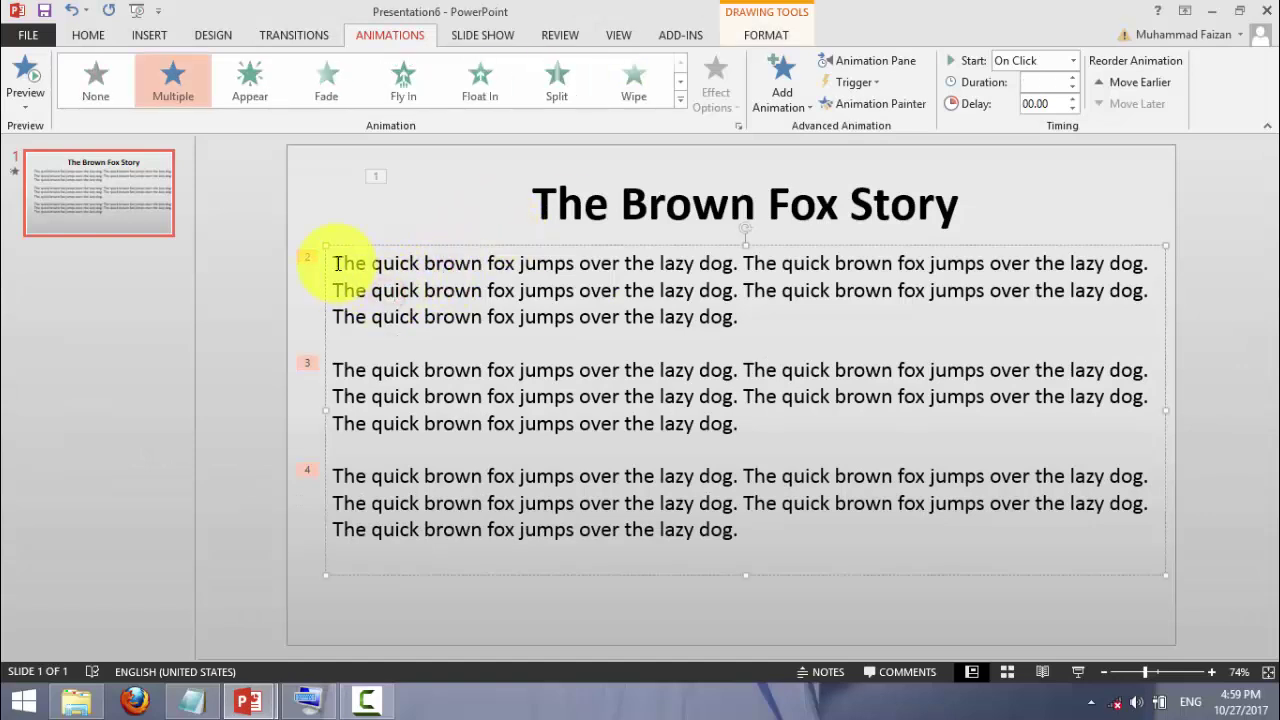
pyautogui.moveTo(338, 263); pyautogui.dragTo(766, 314)
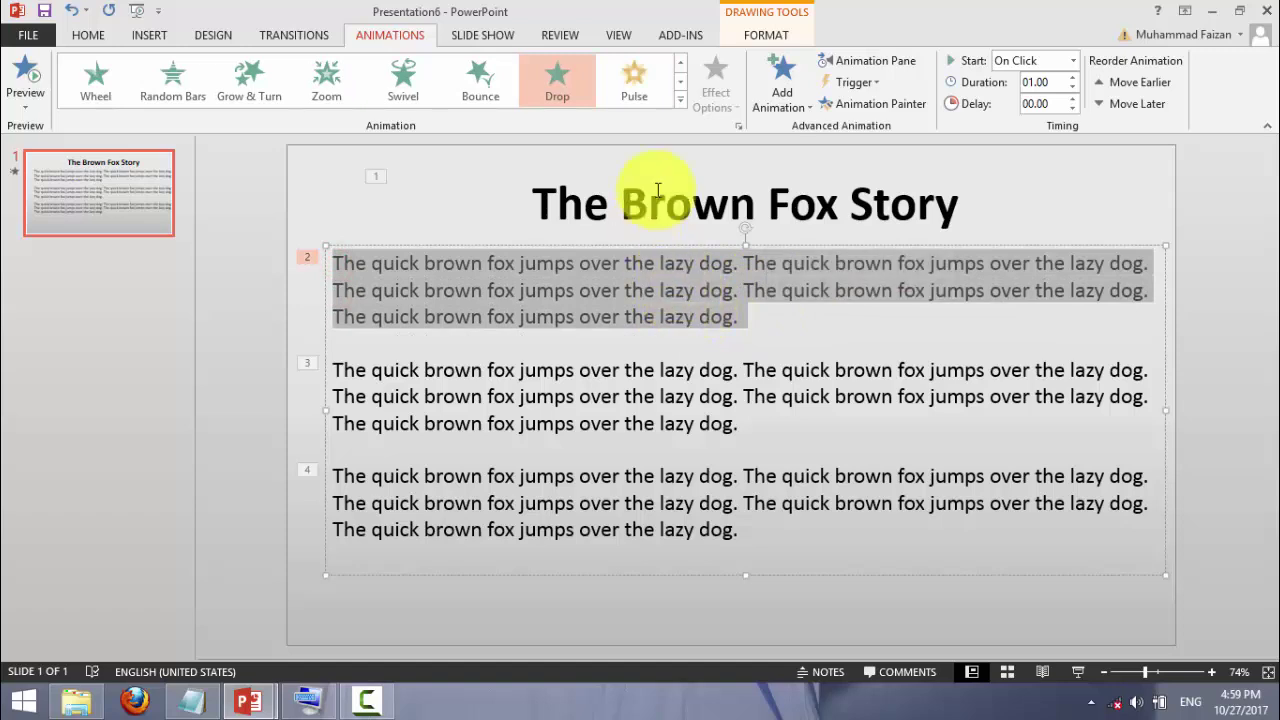
pyautogui.click(679, 96)
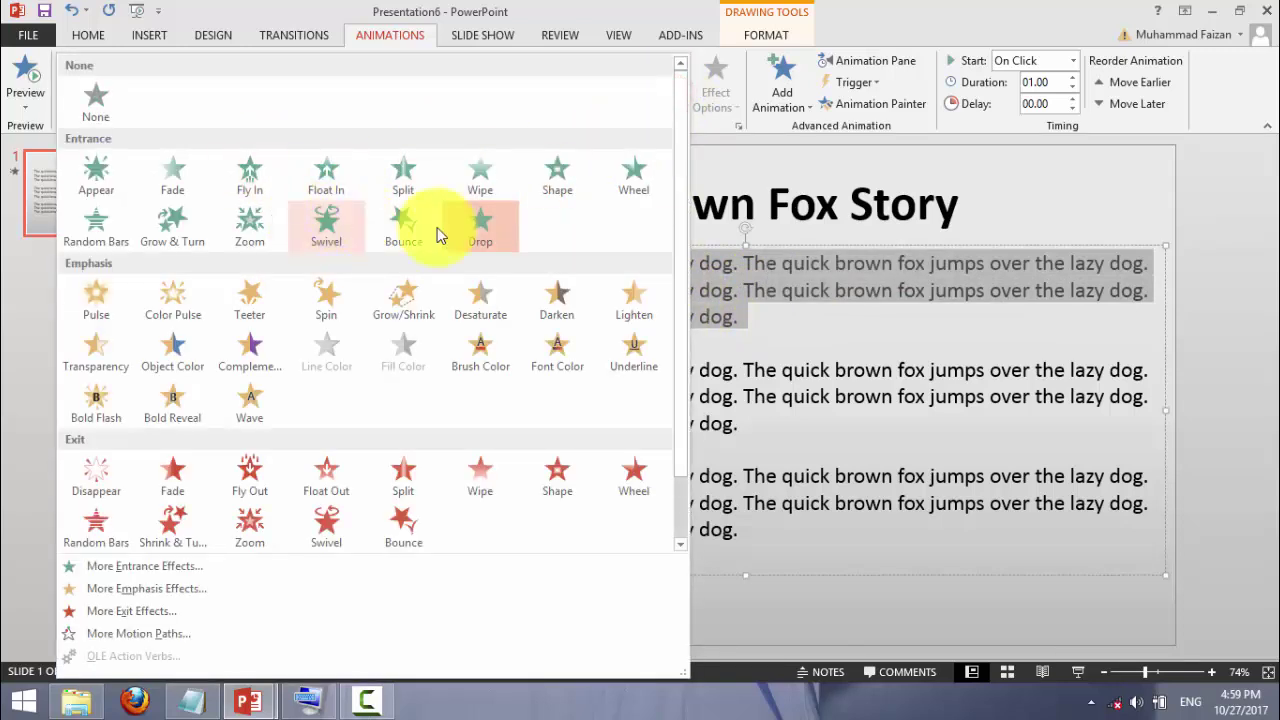
pyautogui.click(771, 282)
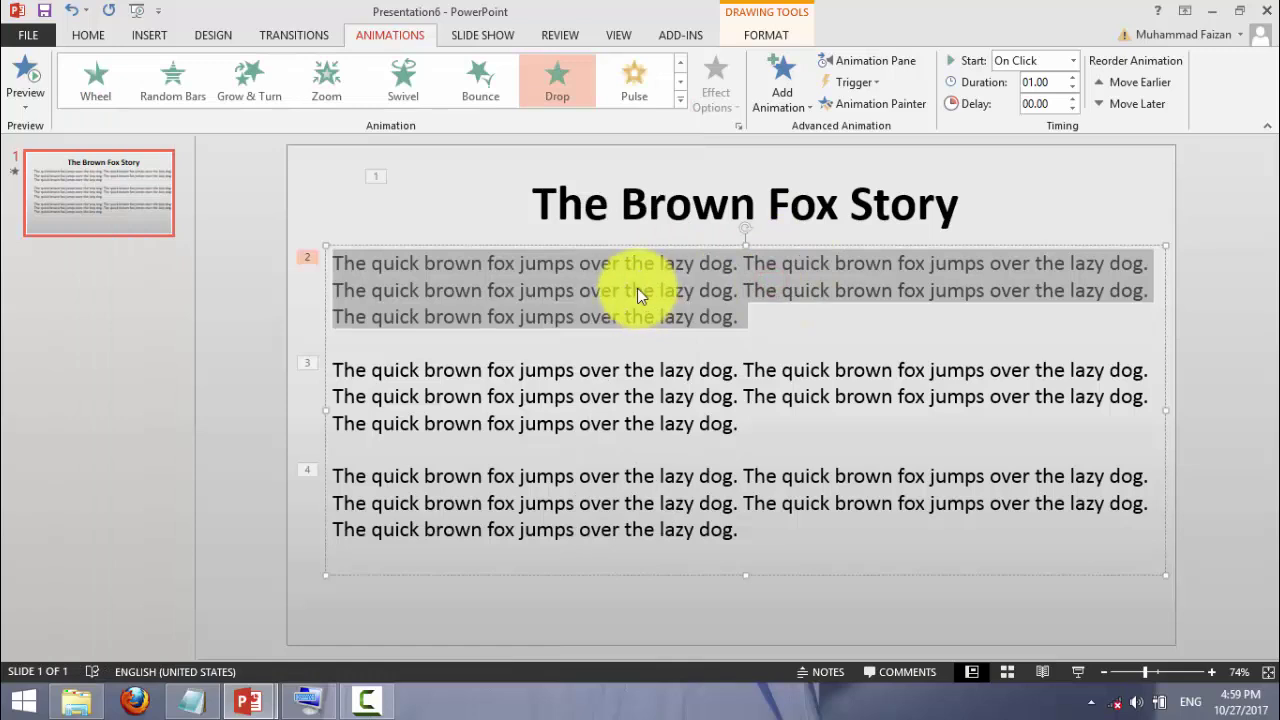
pyautogui.click(786, 95)
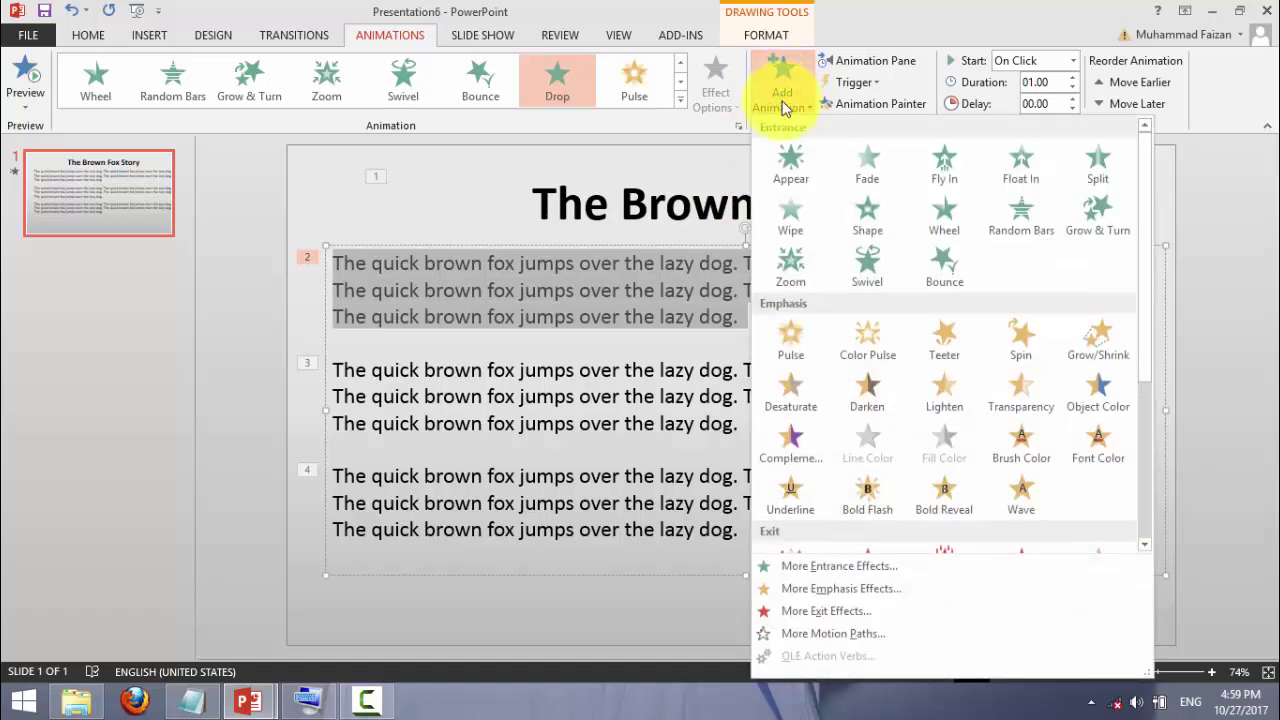
pyautogui.click(806, 610)
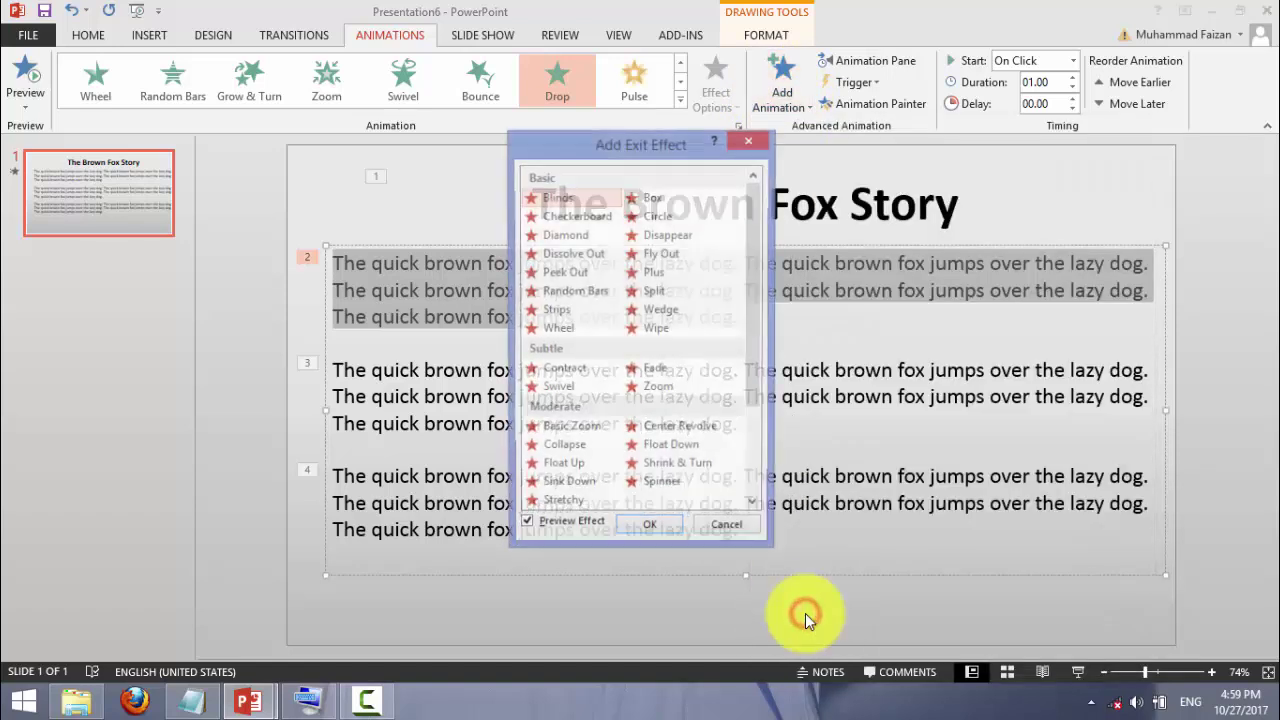
pyautogui.moveTo(747, 321); pyautogui.dragTo(759, 437)
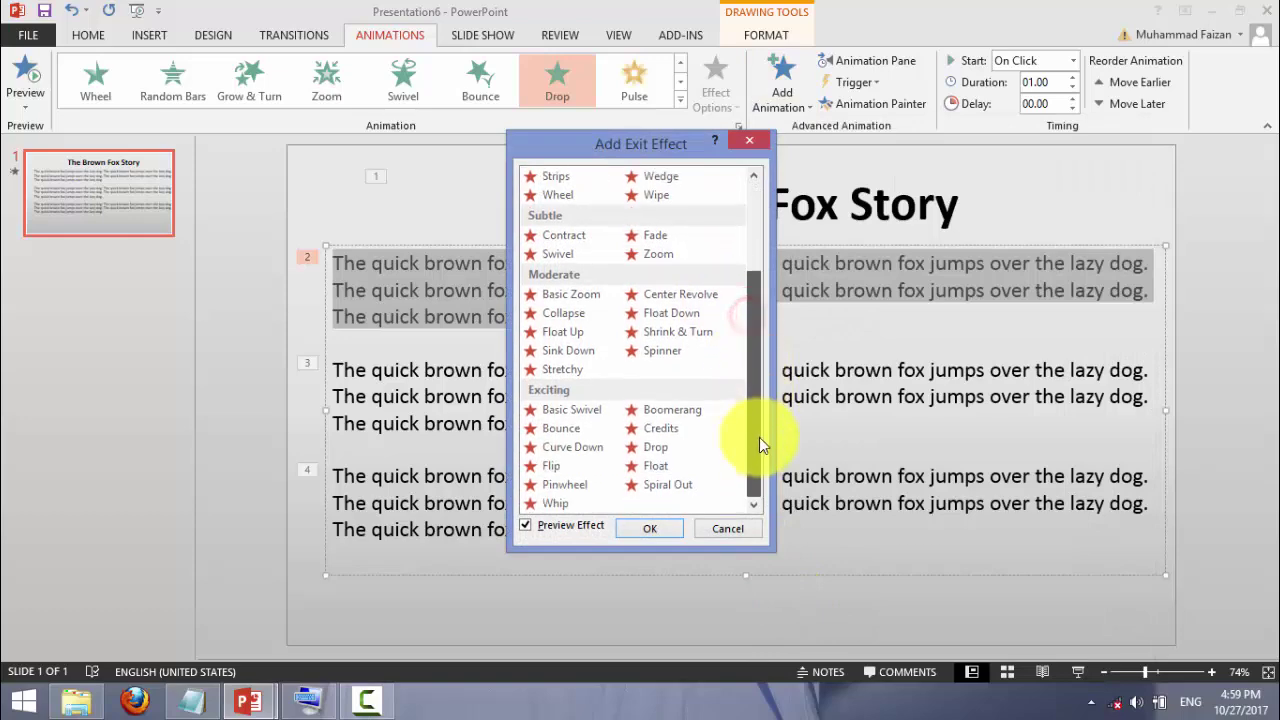
pyautogui.click(655, 447)
pyautogui.click(649, 528)
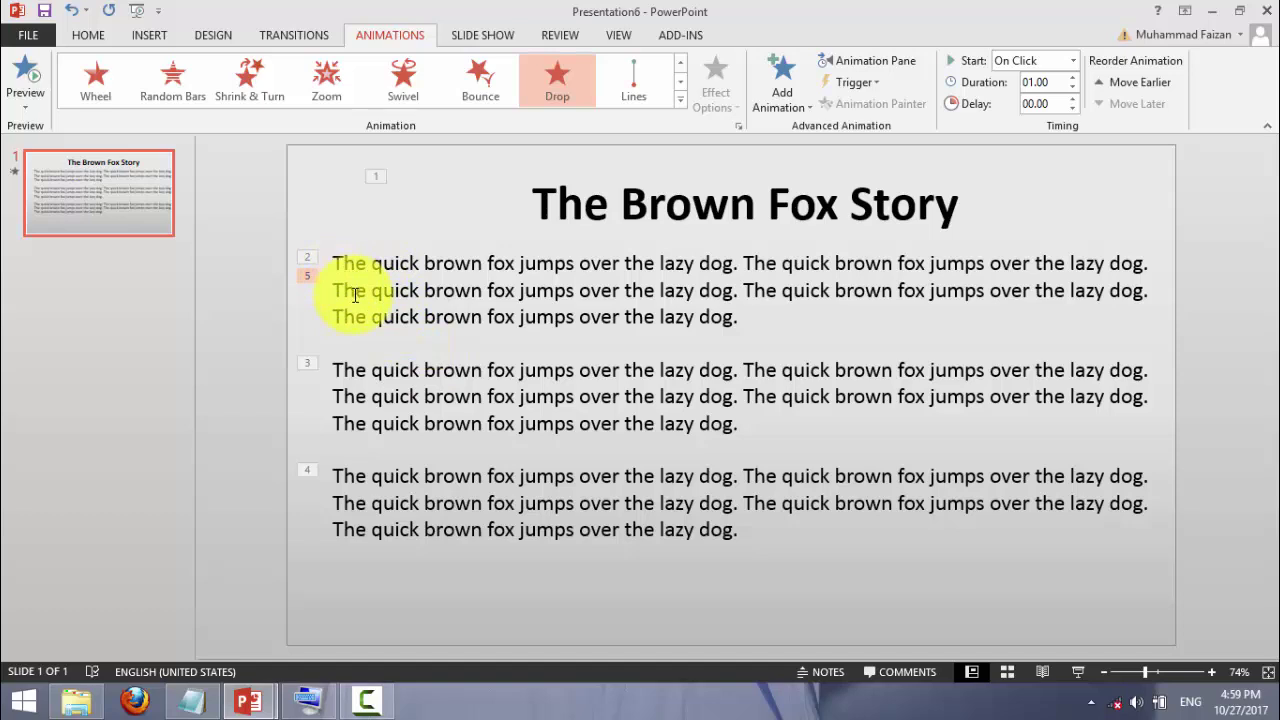
# - Add a Flip exit animation to the second paragraph
pyautogui.click(366, 379)
pyautogui.moveTo(343, 373); pyautogui.dragTo(748, 428)
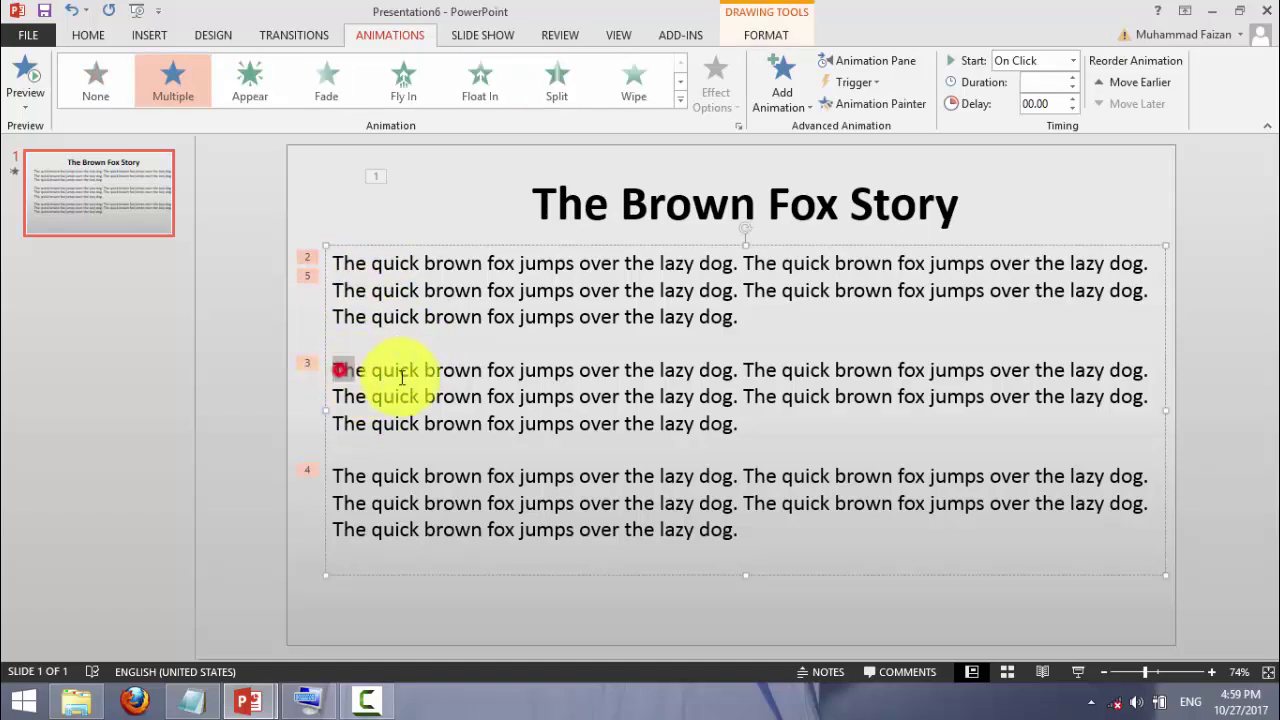
pyautogui.click(782, 85)
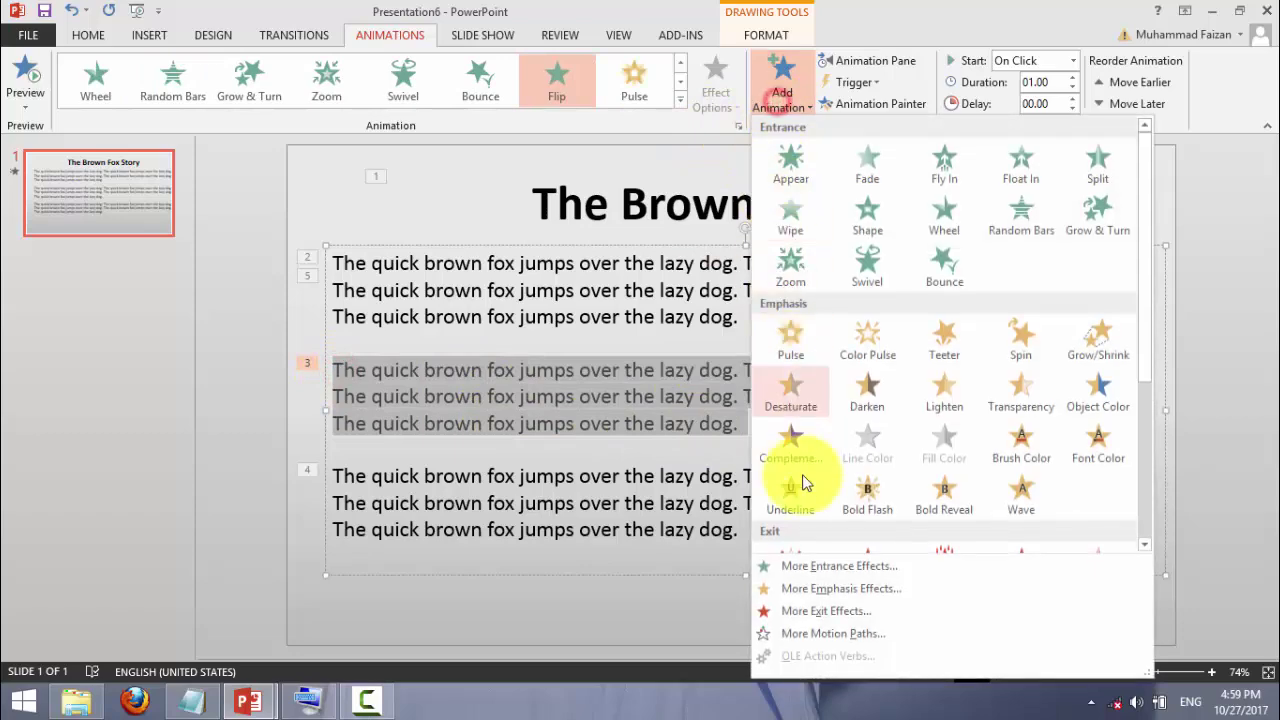
pyautogui.click(806, 611)
pyautogui.scroll(-1, 750, 399)
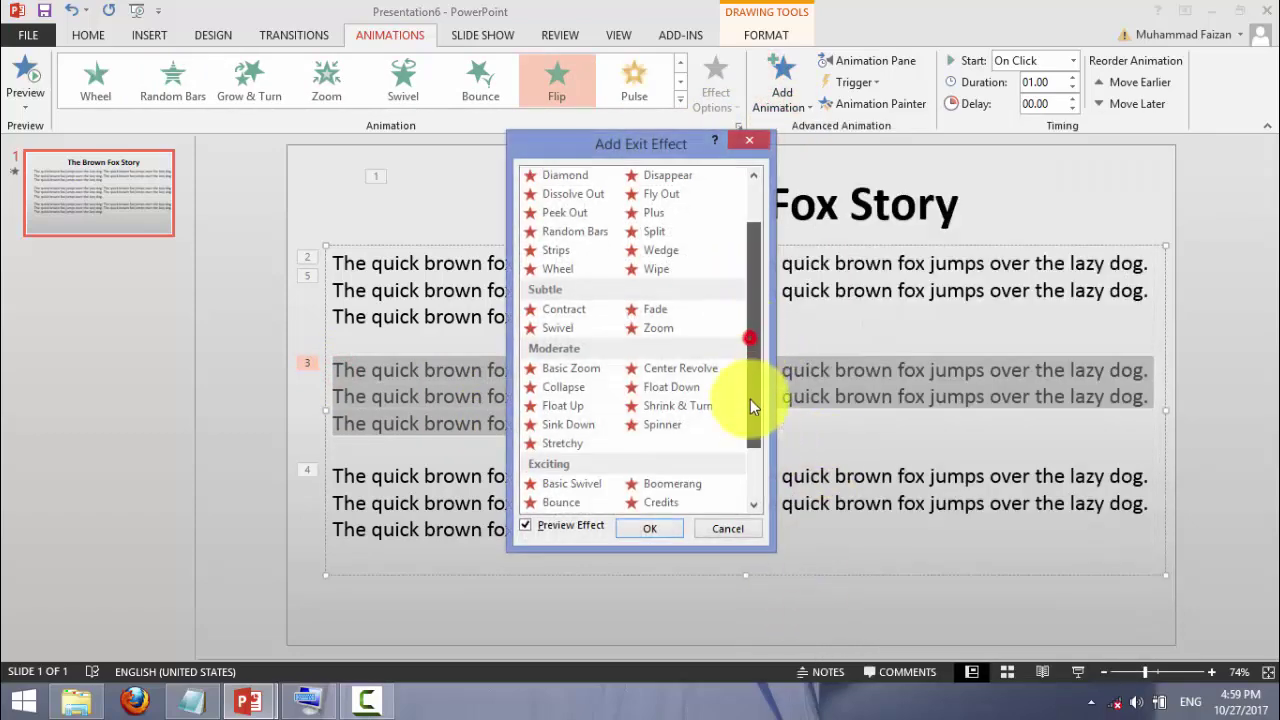
pyautogui.scroll(-1, 750, 399)
pyautogui.click(551, 466)
pyautogui.click(648, 529)
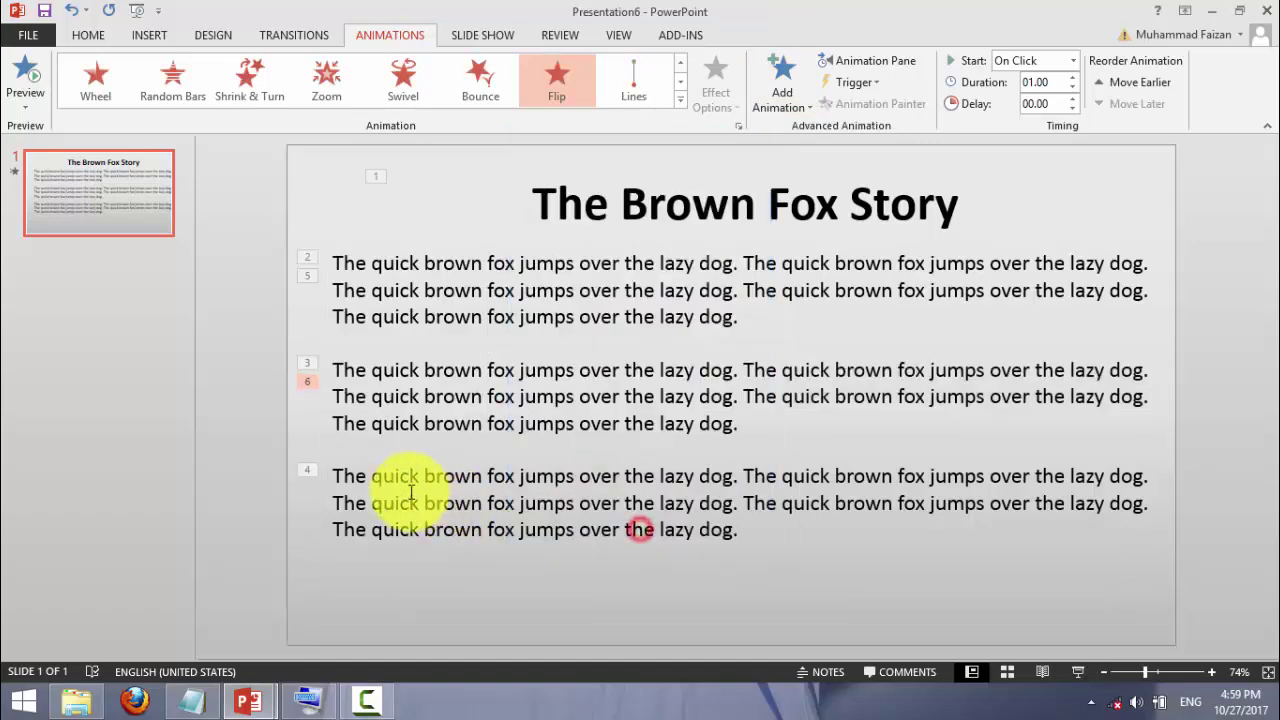
# - Add a Whip exit animation to the third paragraph
pyautogui.moveTo(341, 476); pyautogui.dragTo(748, 551)
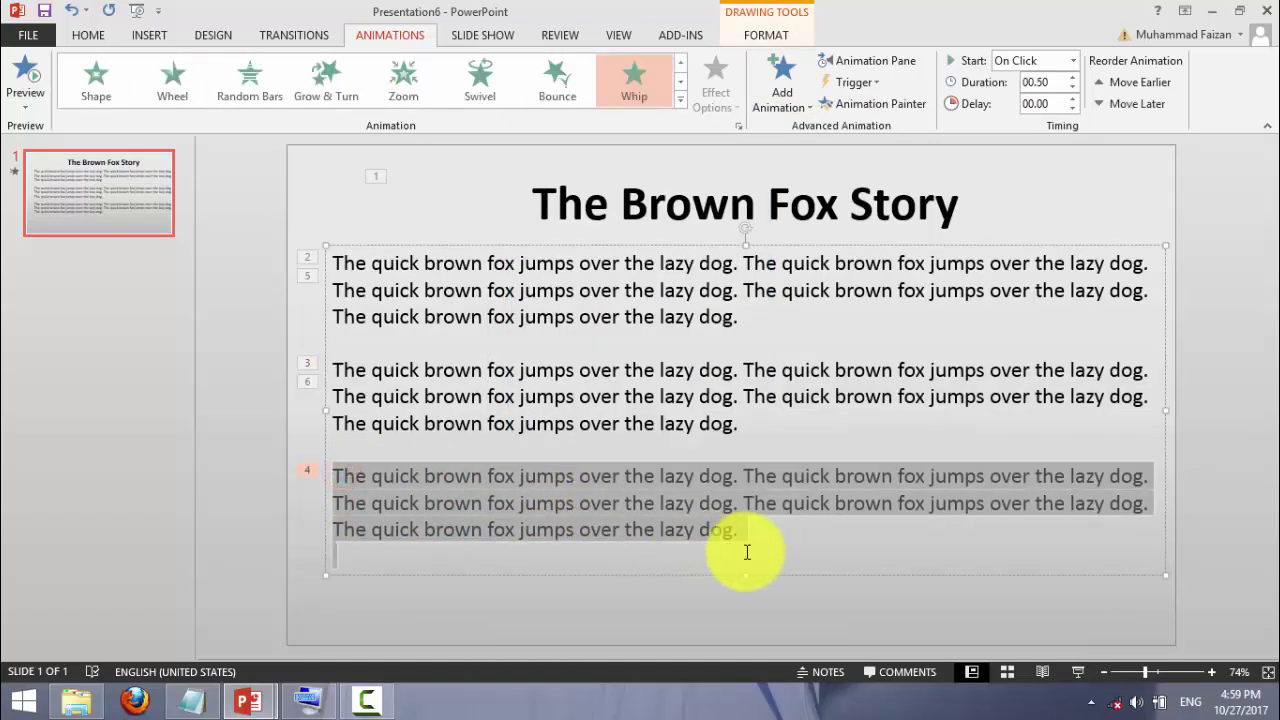
pyautogui.click(792, 95)
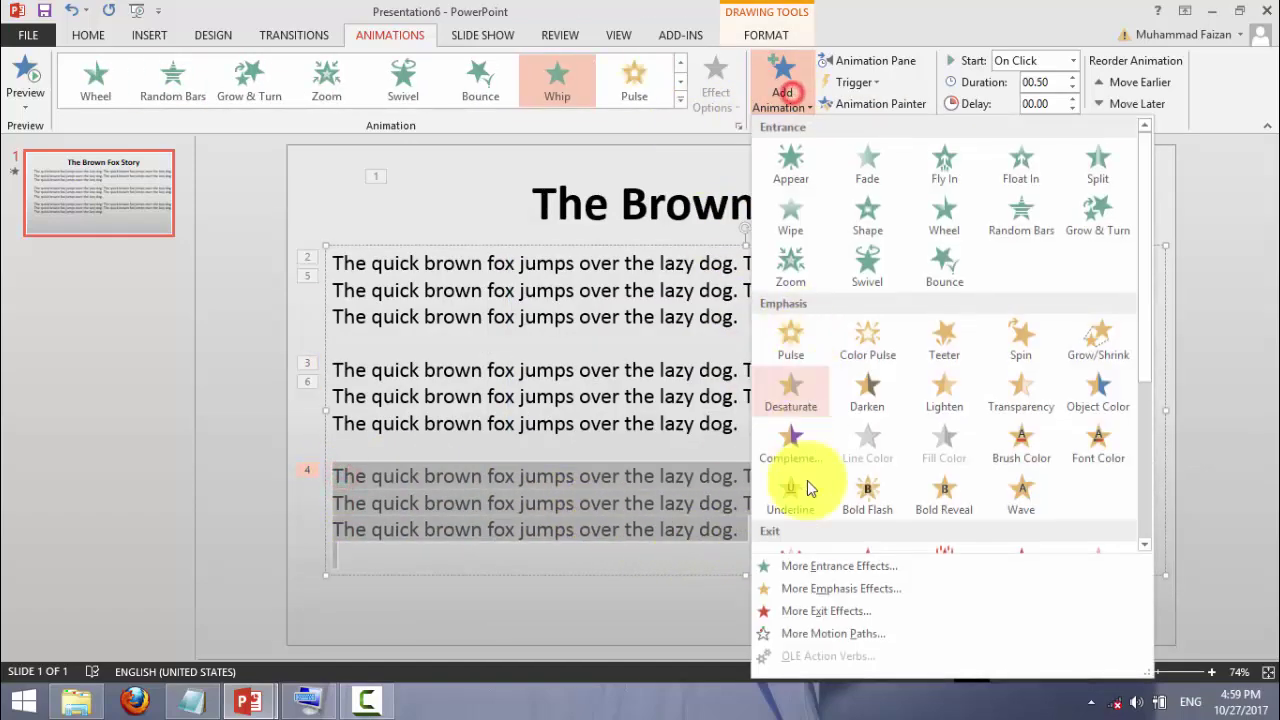
pyautogui.click(865, 611)
pyautogui.click(750, 358)
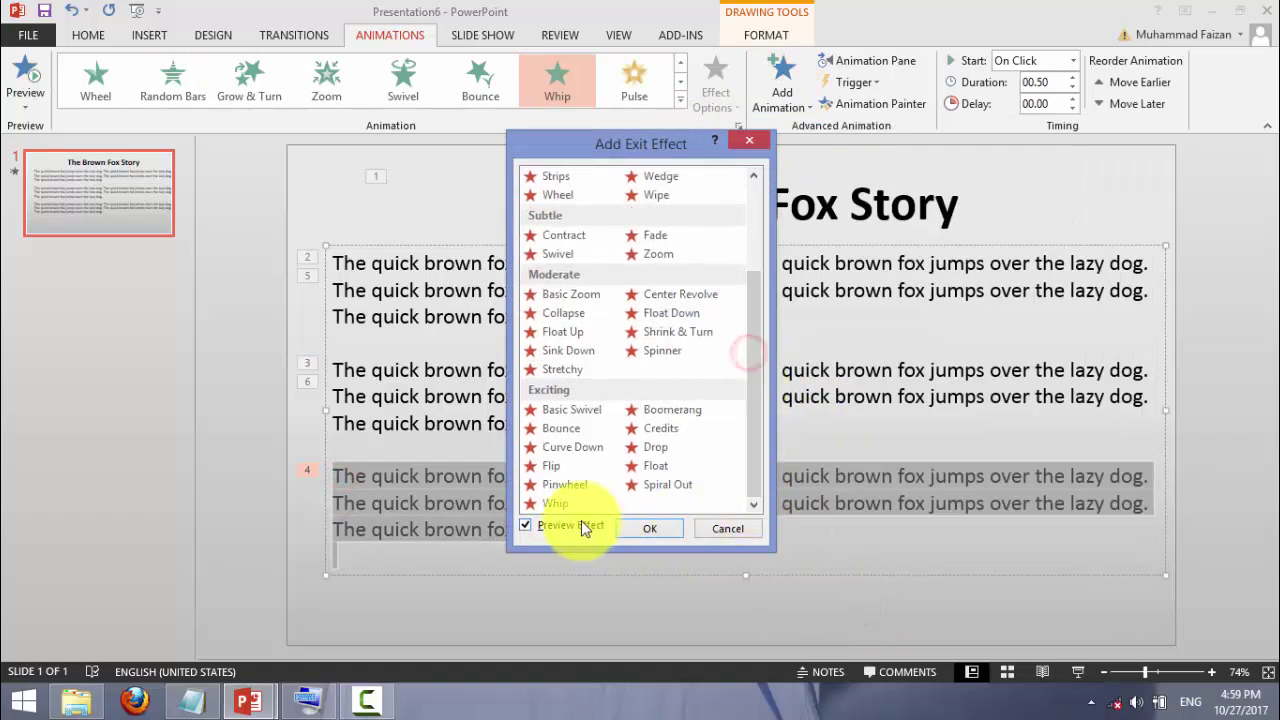
pyautogui.click(560, 503)
pyautogui.click(650, 530)
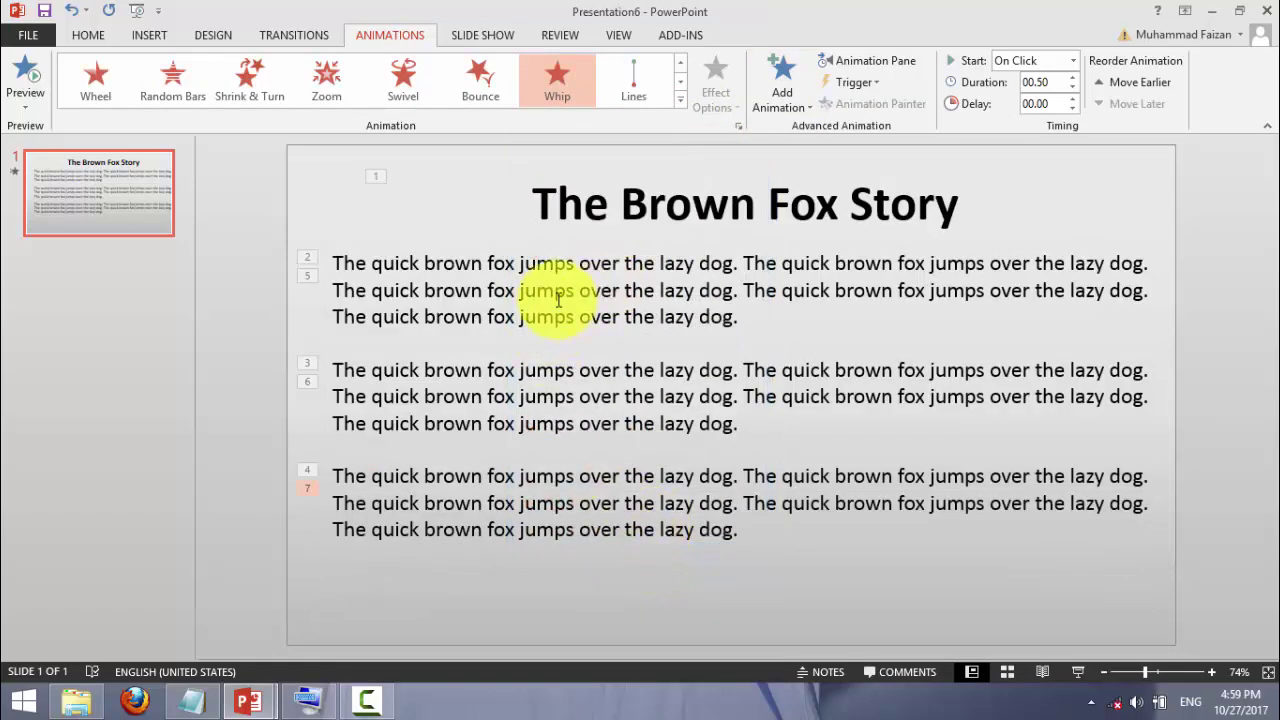
# - Start the slide show with F5 and bring in the first paragraph's animation
pyautogui.press('F5')
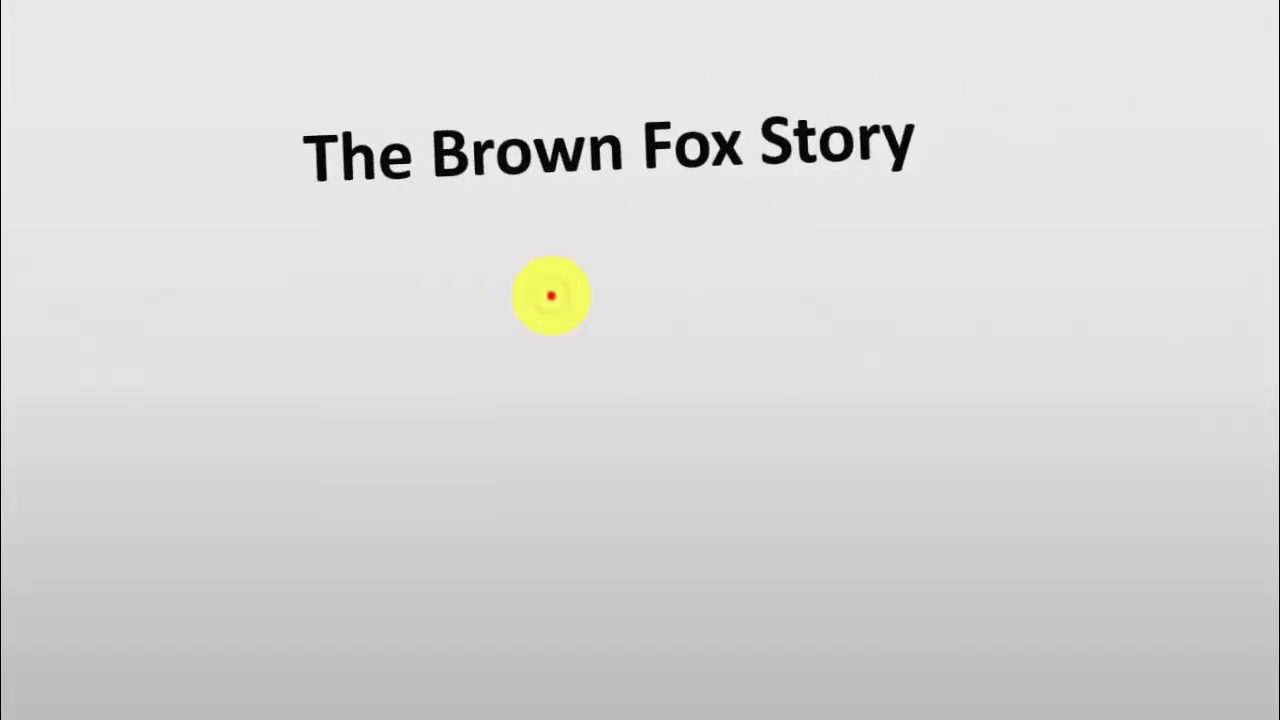
pyautogui.click(551, 295)
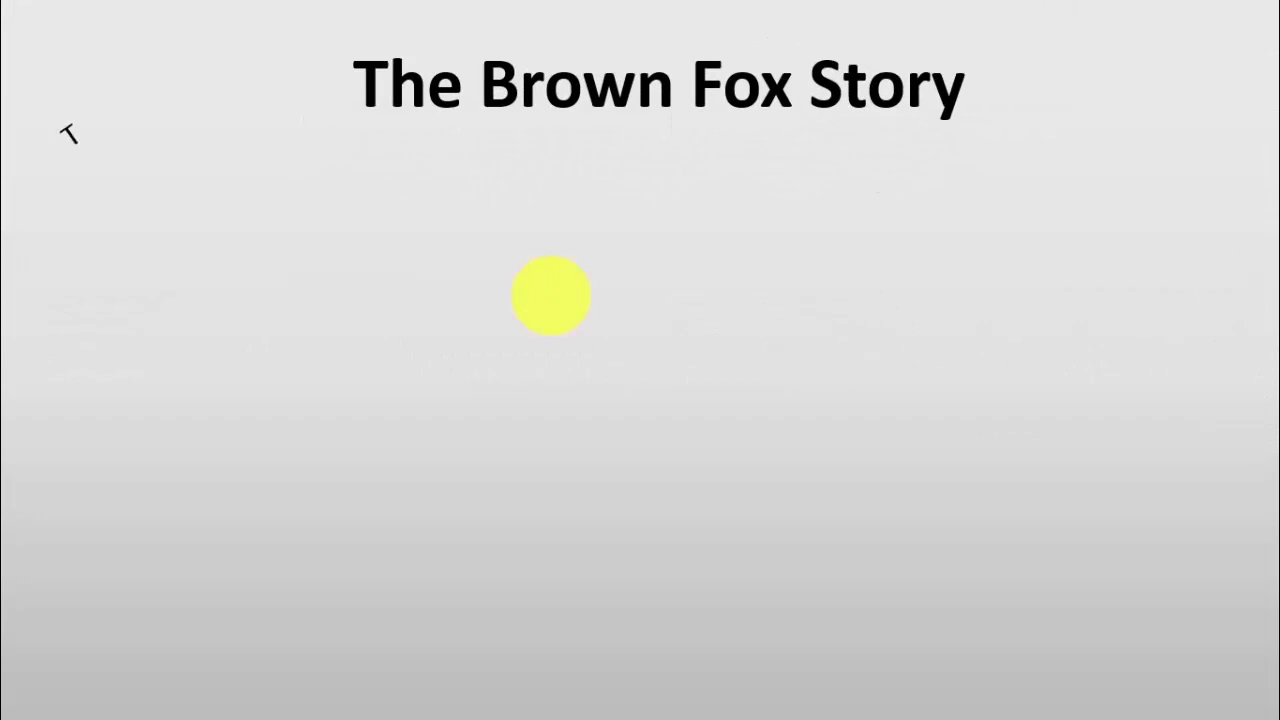
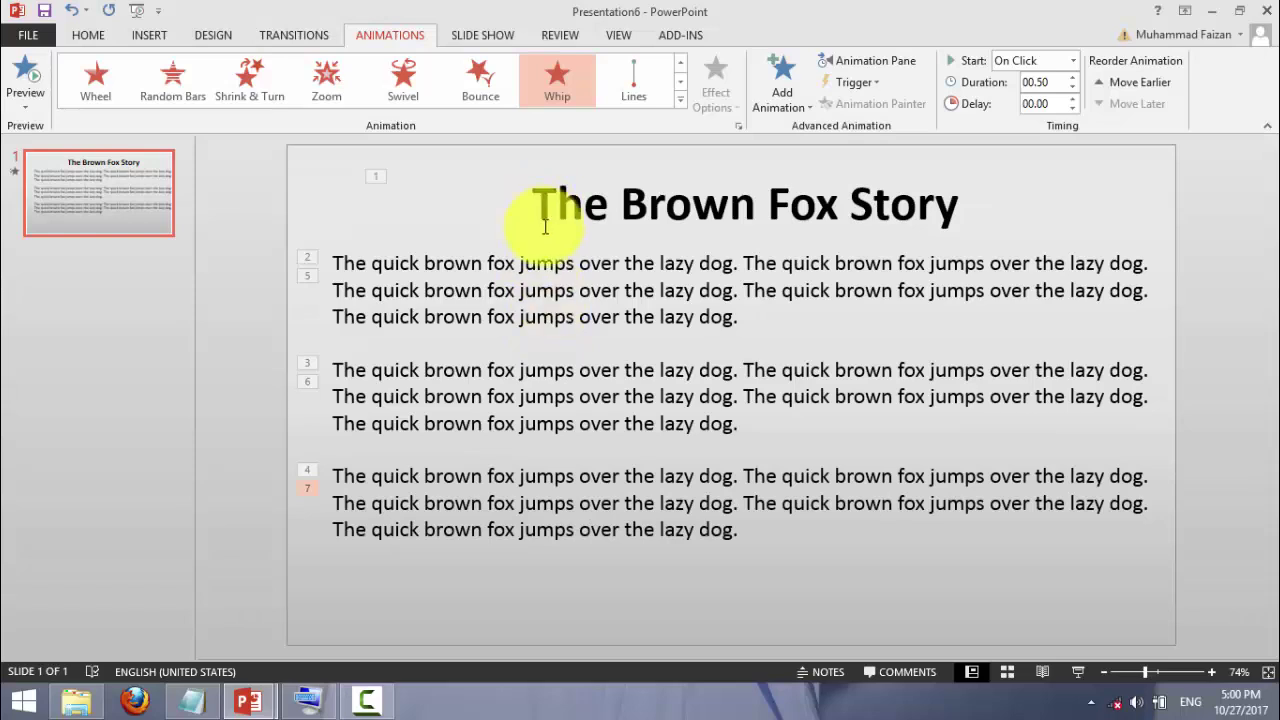
# - End the animation preview and select The Brown Fox Story's body text
pyautogui.click(553, 290)
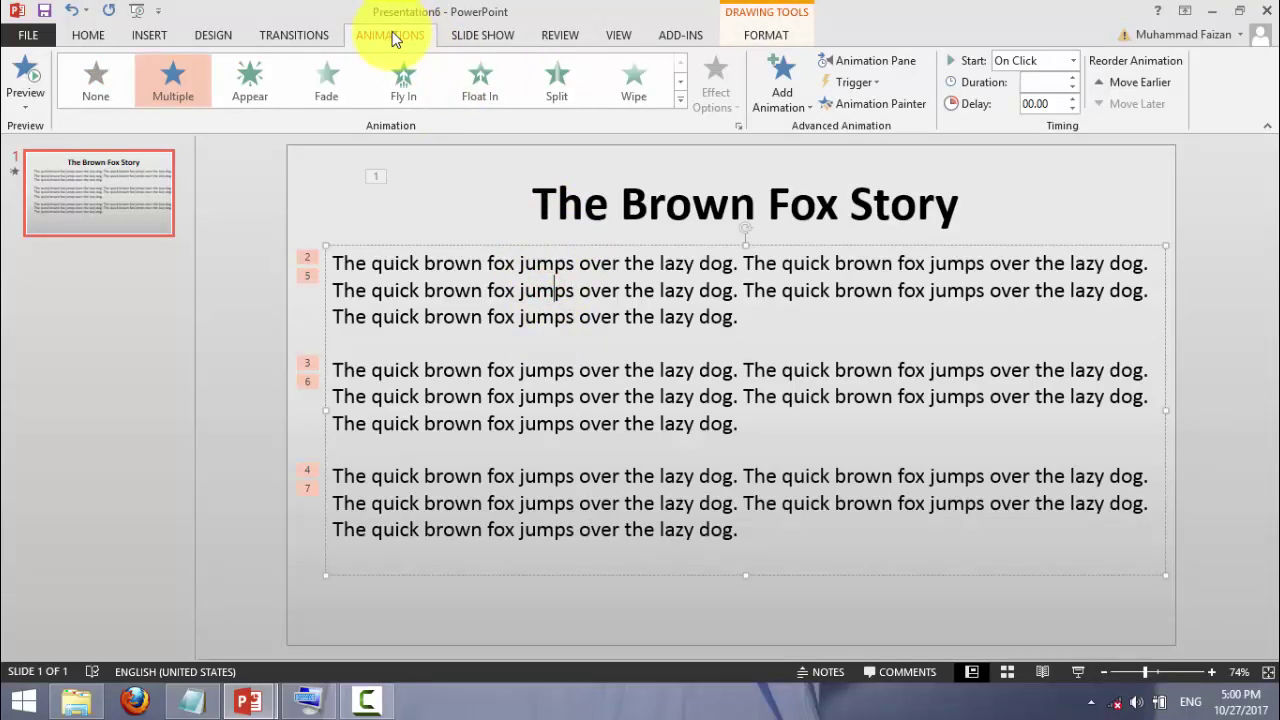
pyautogui.click(660, 185)
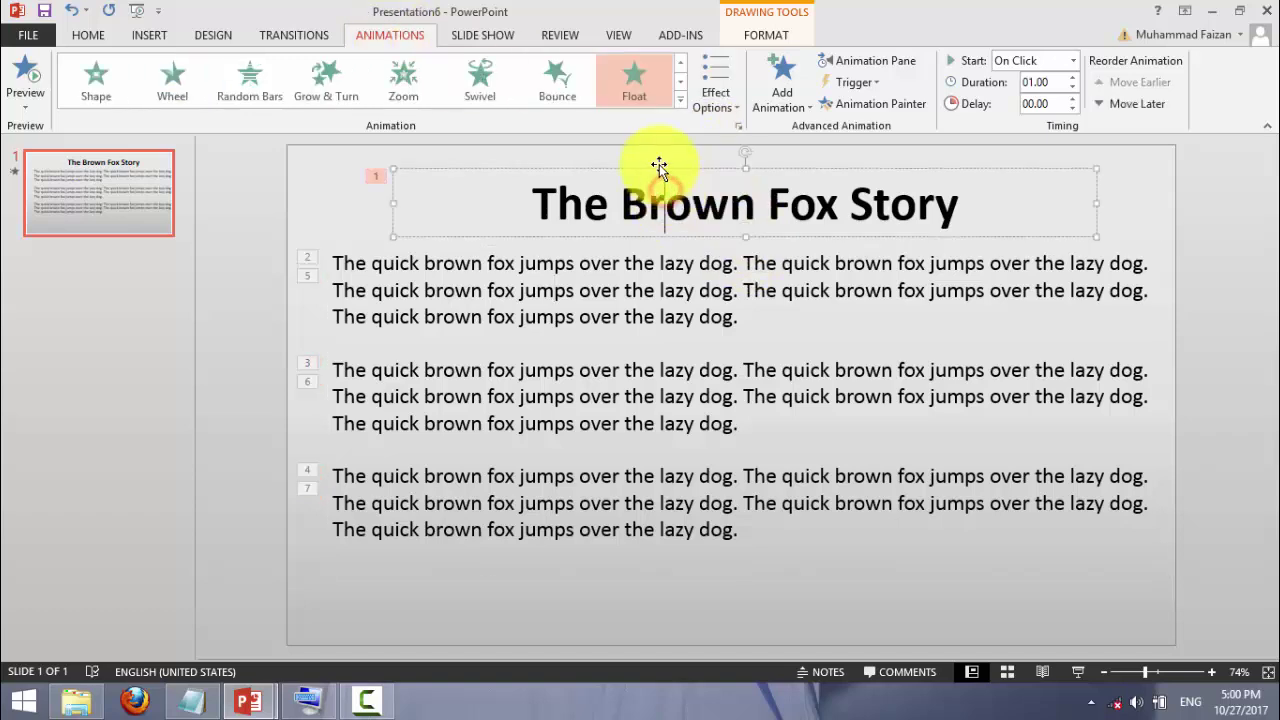
pyautogui.click(659, 170)
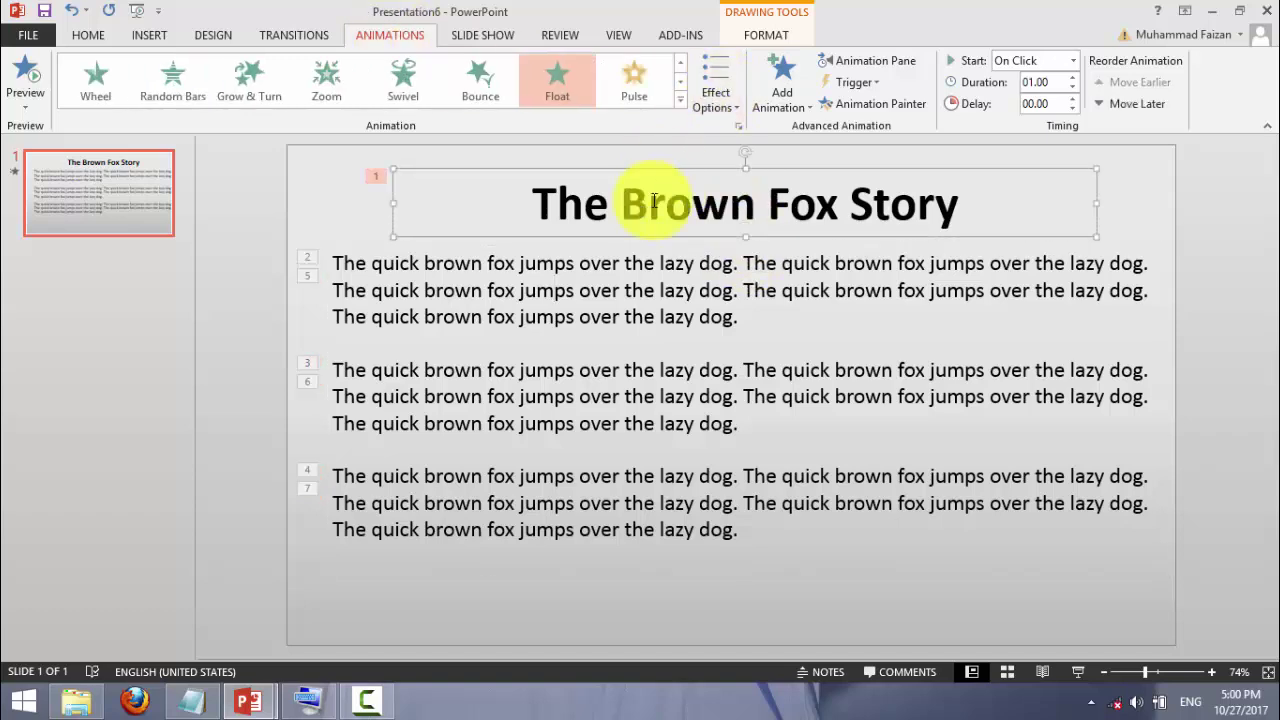
pyautogui.click(650, 283)
pyautogui.click(675, 182)
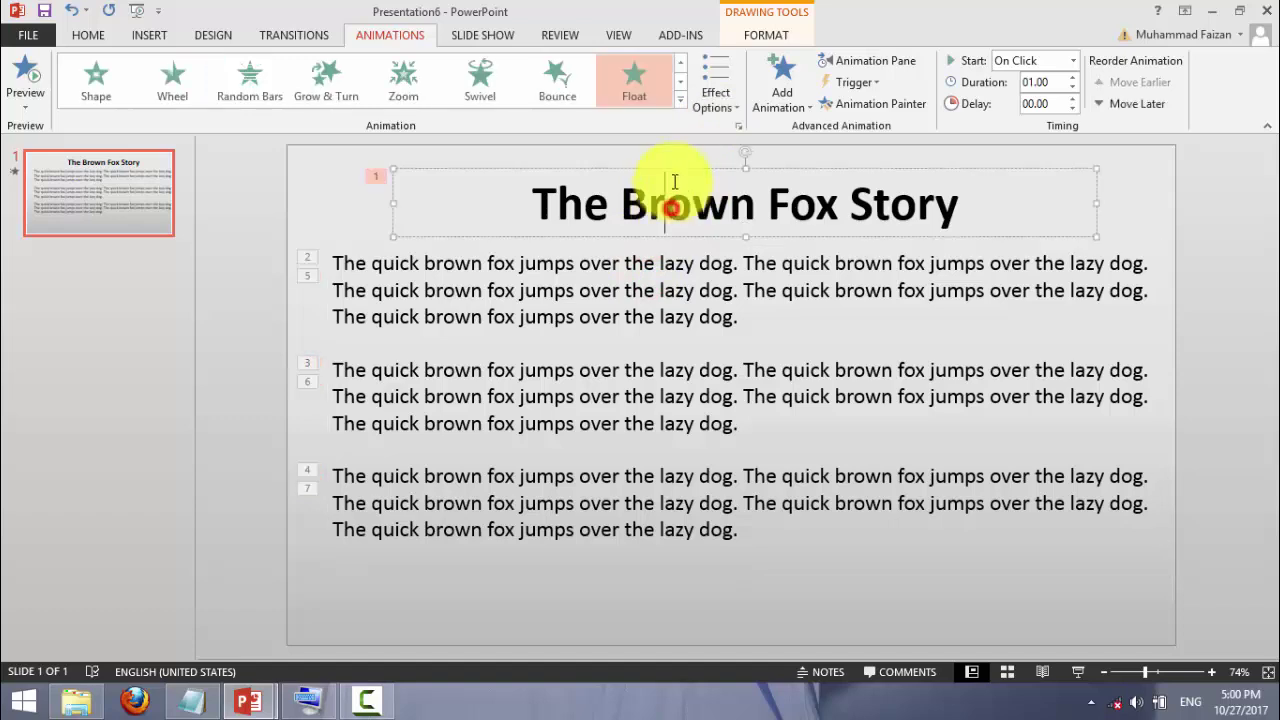
pyautogui.click(719, 100)
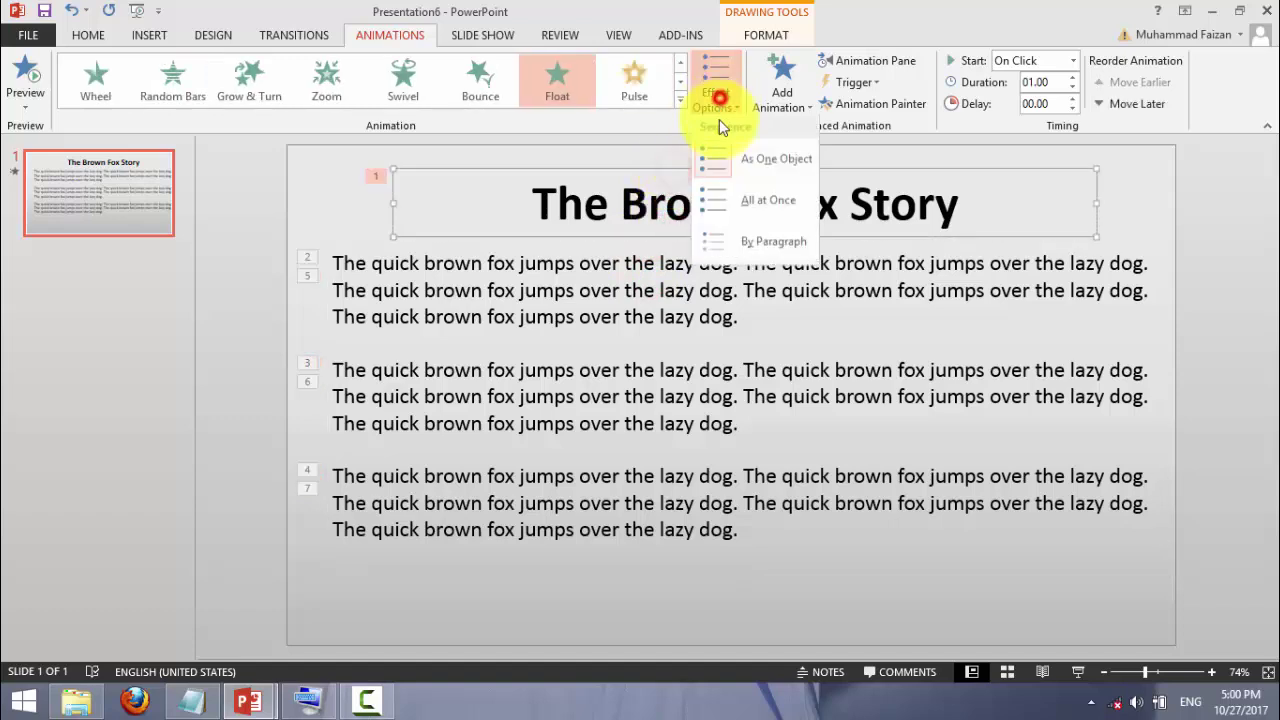
pyautogui.click(757, 205)
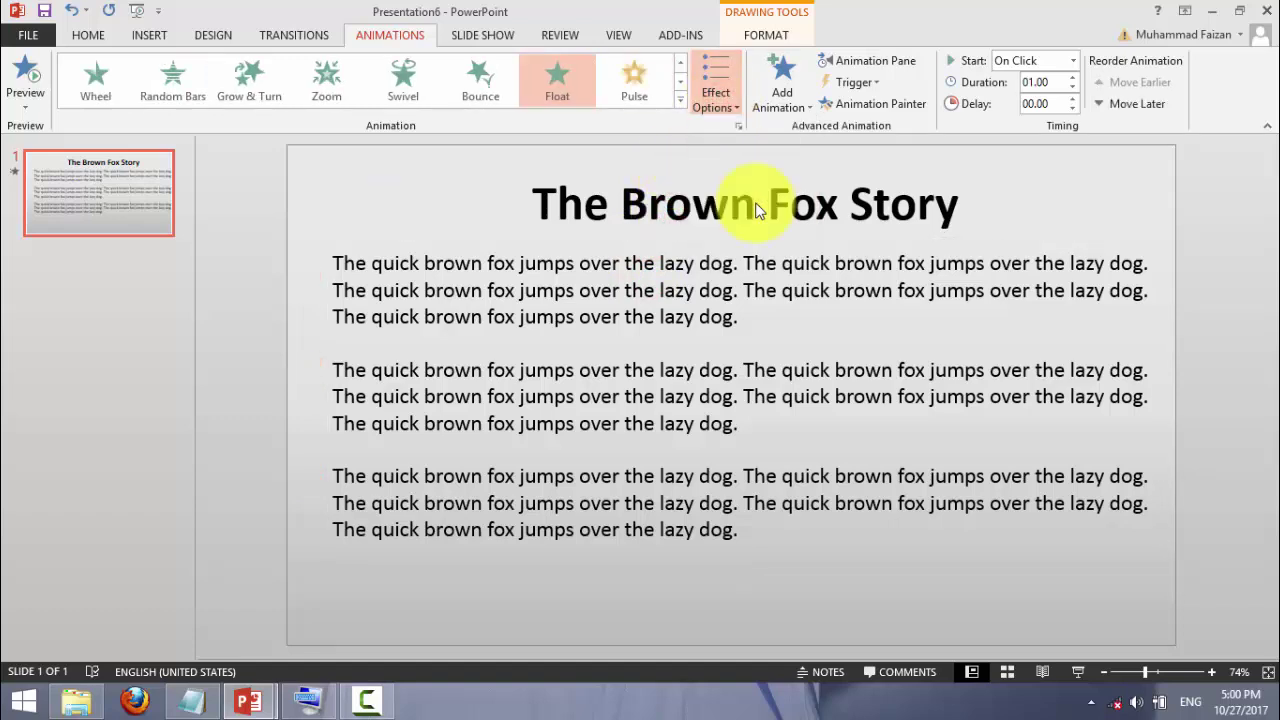
pyautogui.click(720, 107)
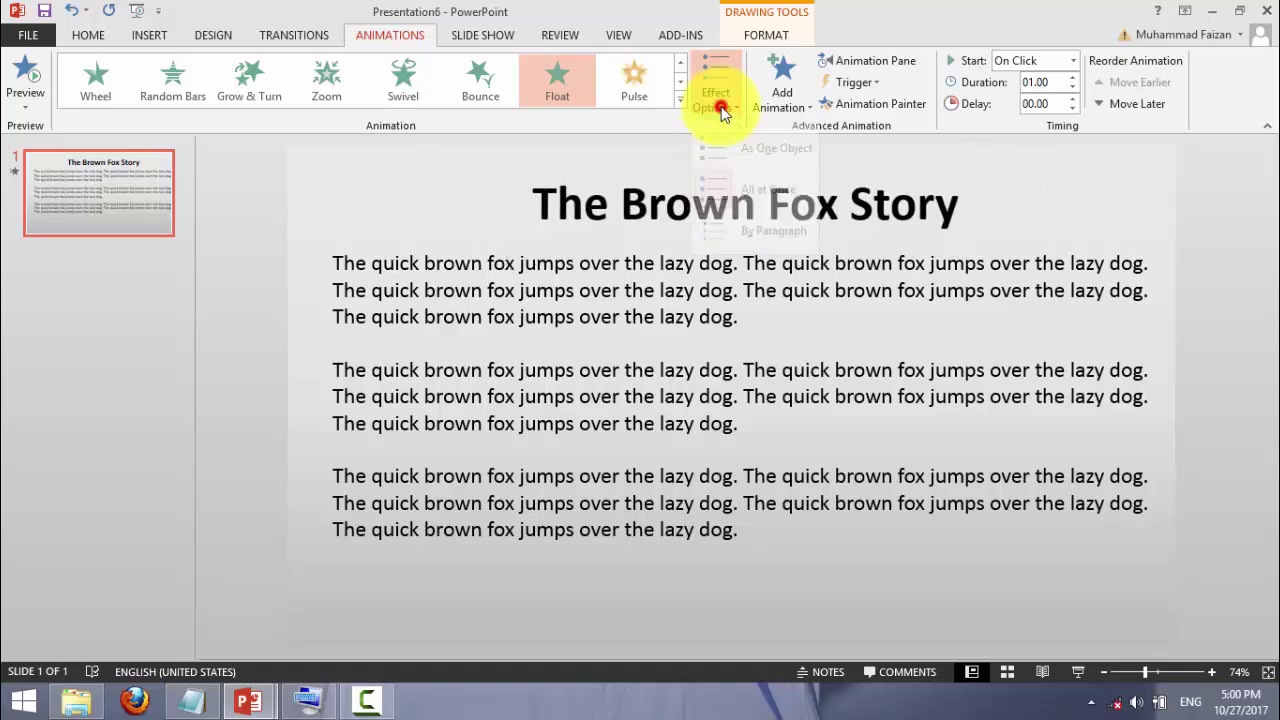
pyautogui.click(745, 240)
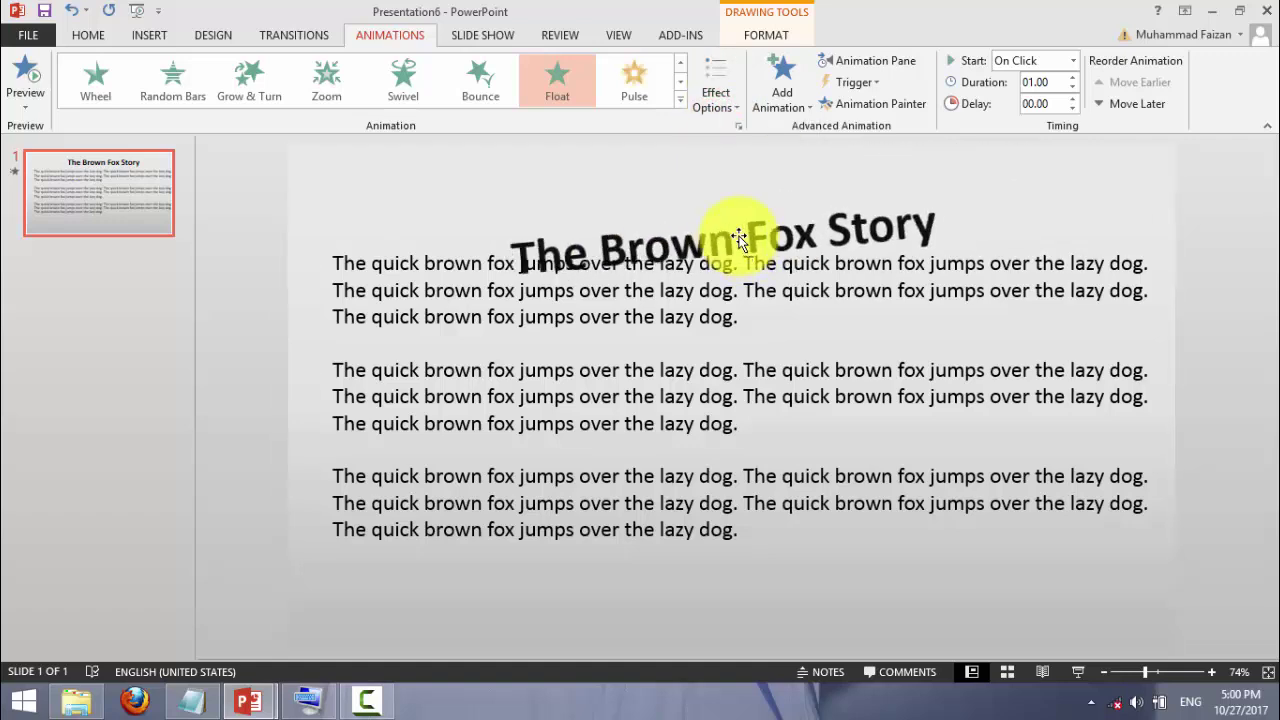
pyautogui.click(726, 100)
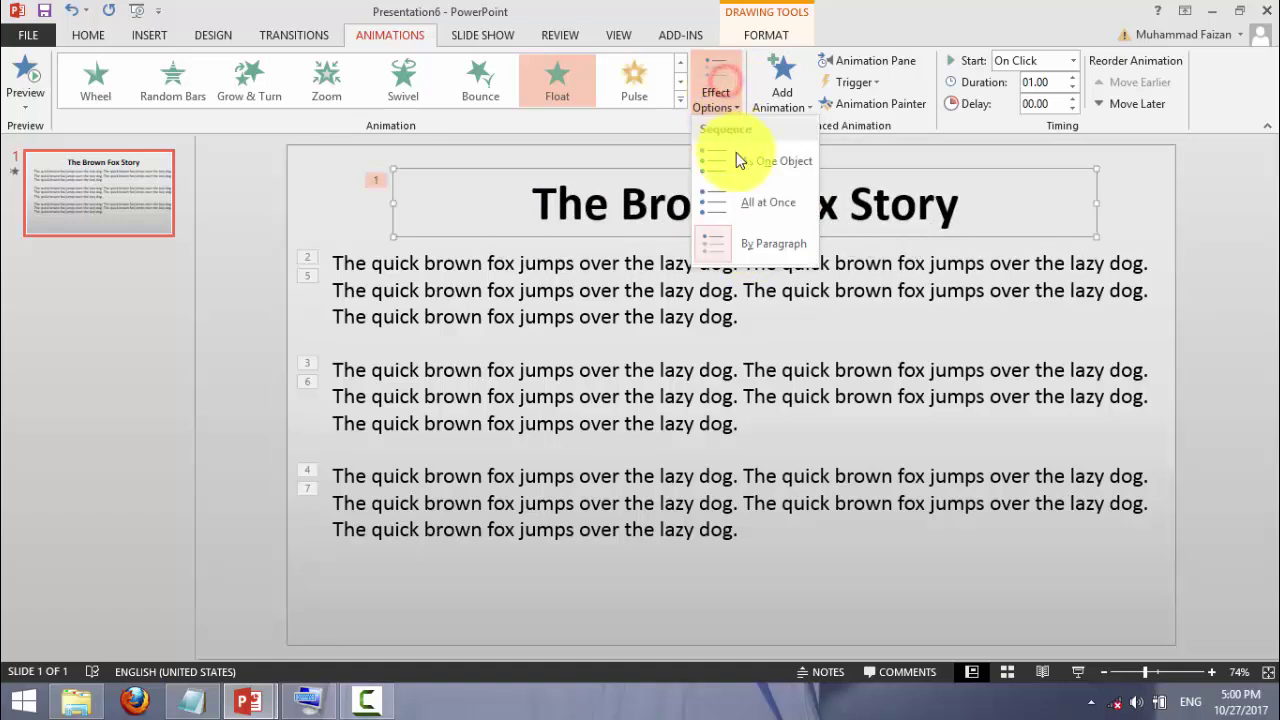
pyautogui.click(736, 152)
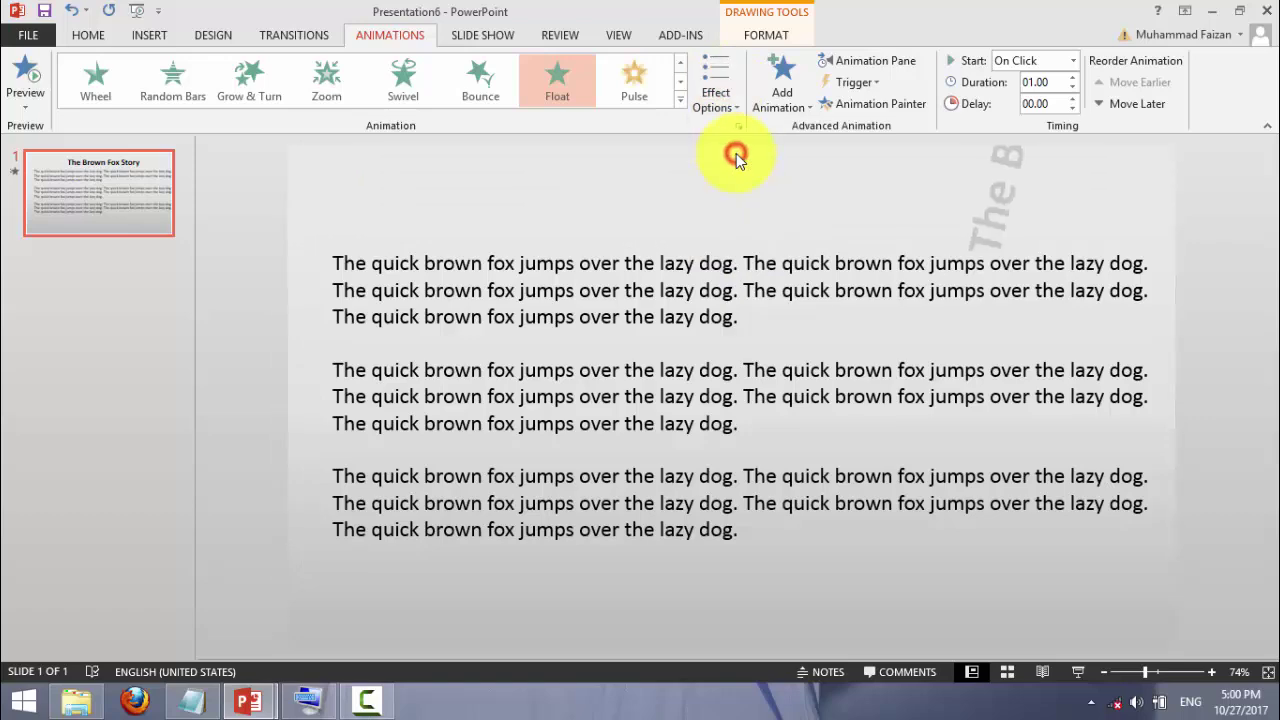
pyautogui.click(783, 92)
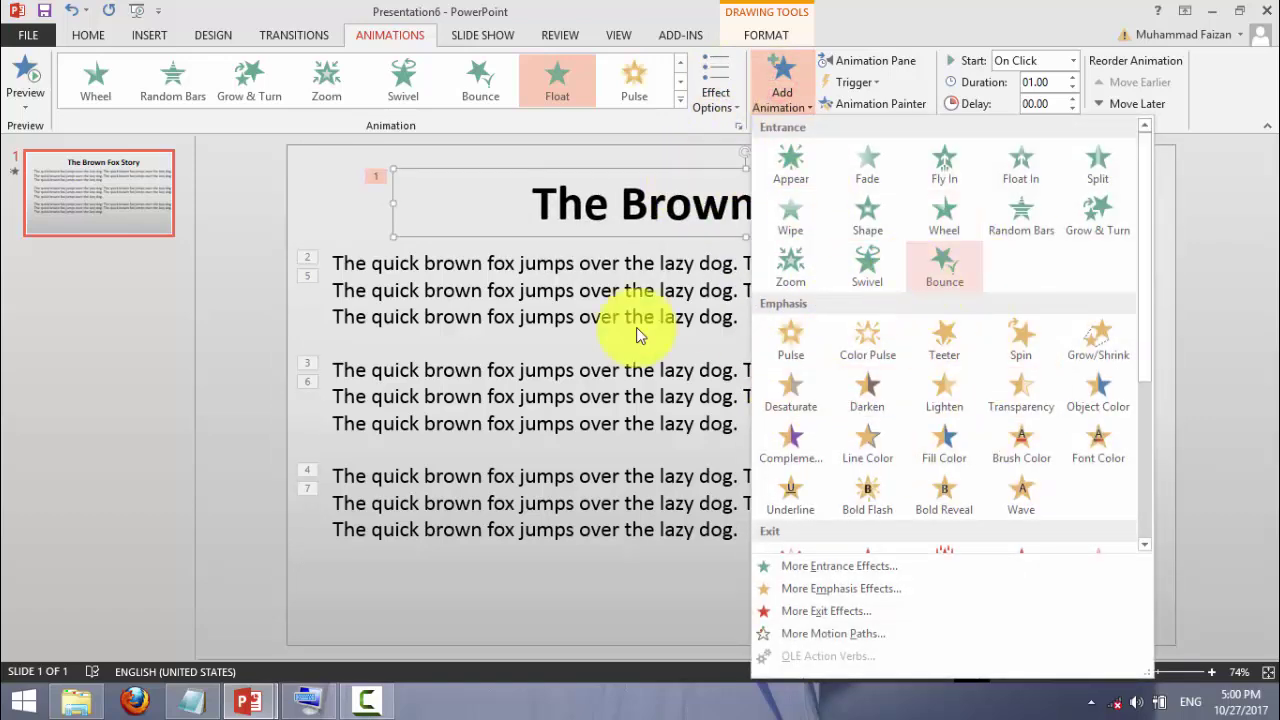
pyautogui.click(541, 314)
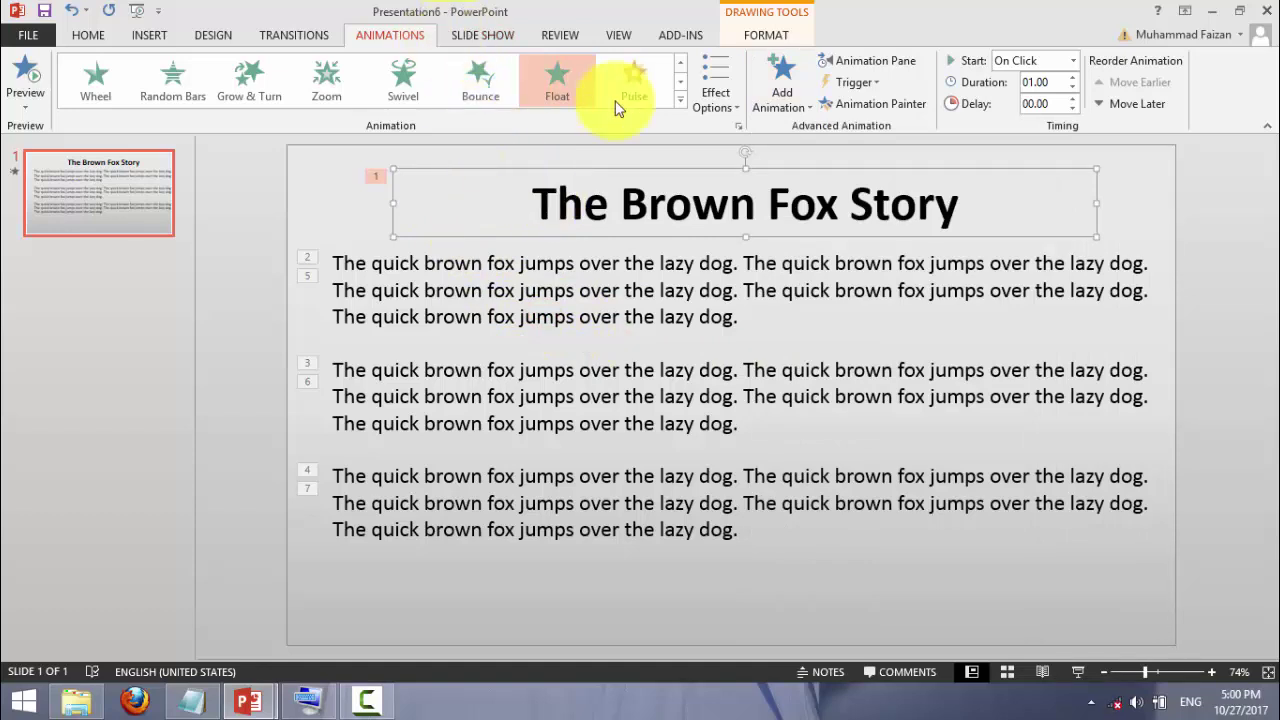
# - Preview the slide's animations, then stretch the title's Float animation from 1 to 2.5 seconds
pyautogui.click(877, 64)
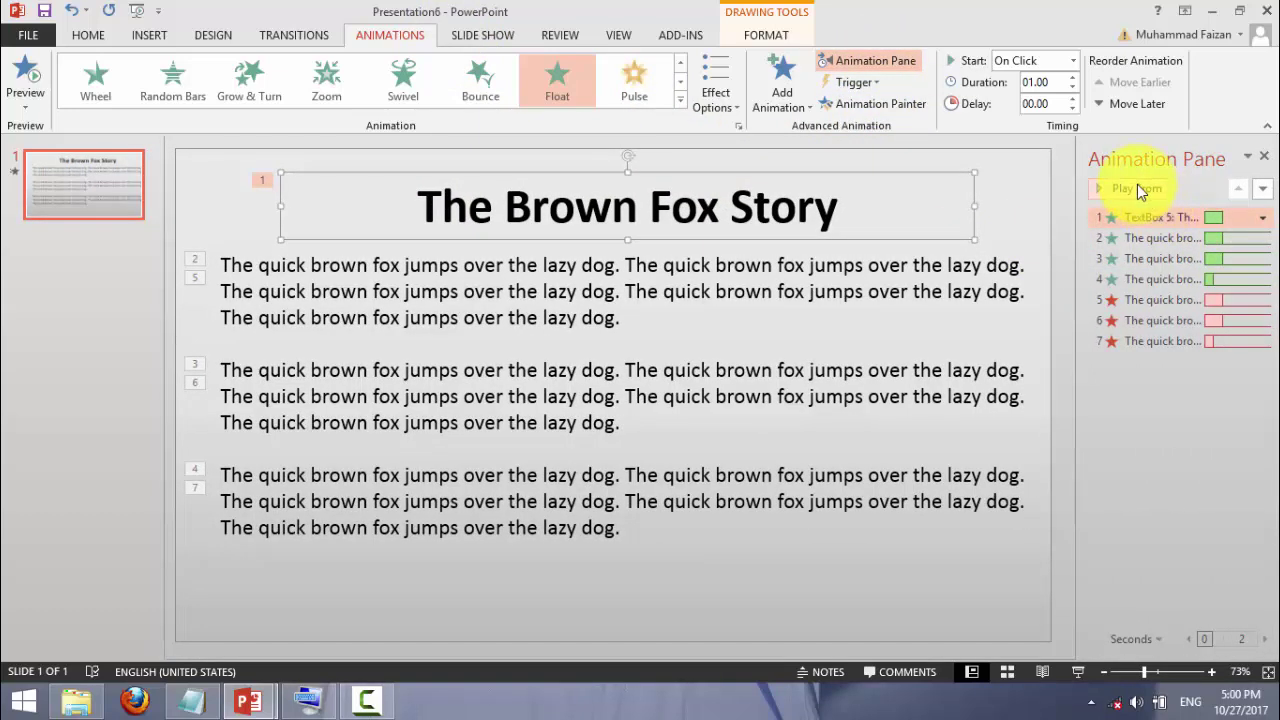
pyautogui.click(1137, 187)
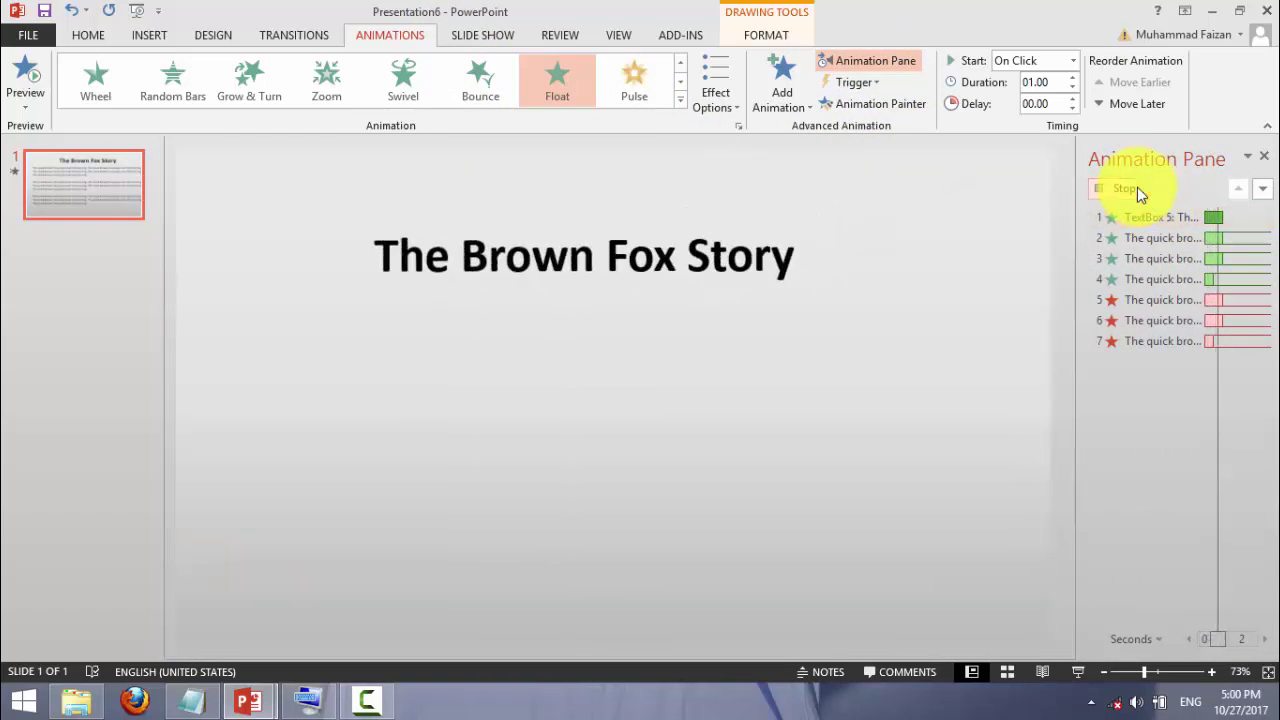
pyautogui.click(1137, 187)
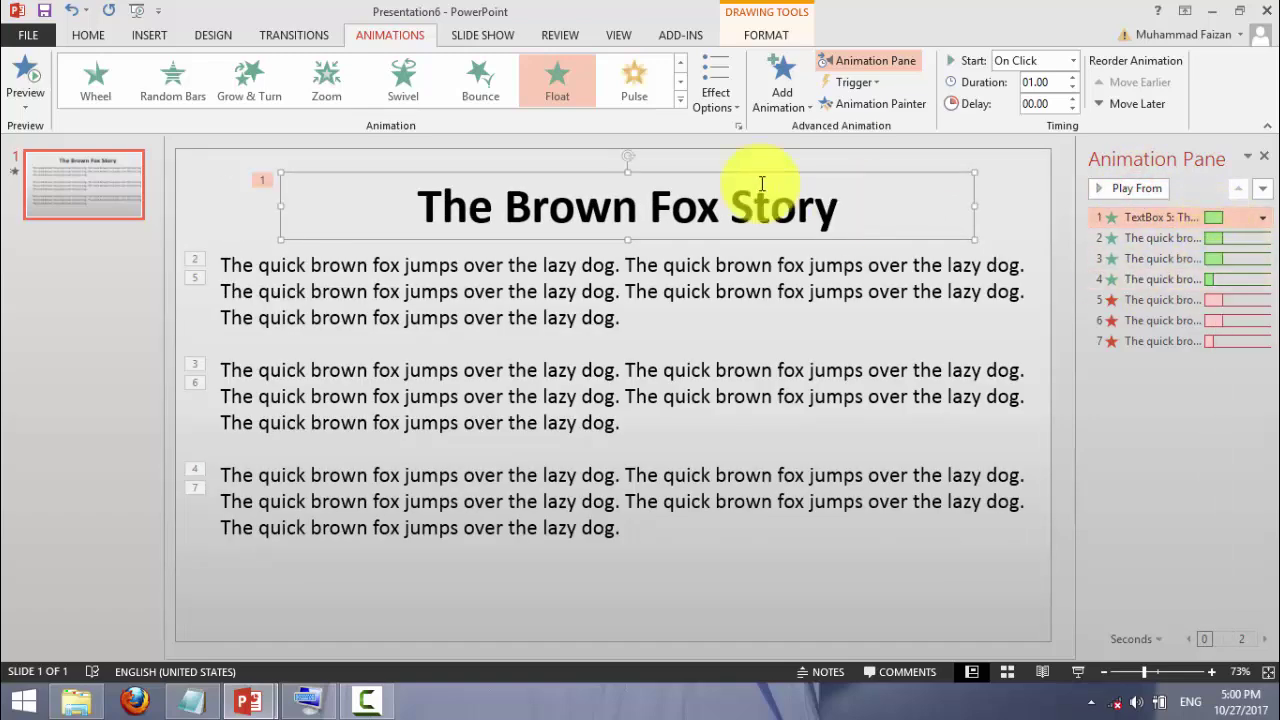
pyautogui.click(680, 100)
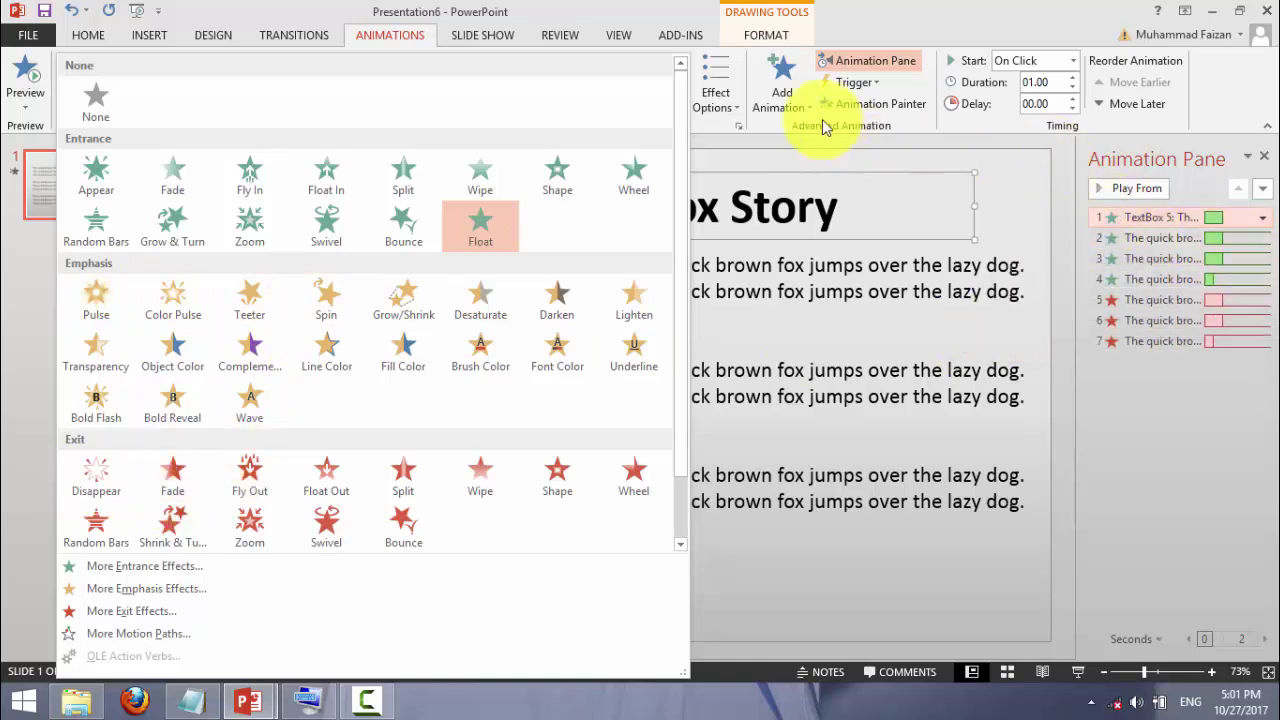
pyautogui.click(1187, 187)
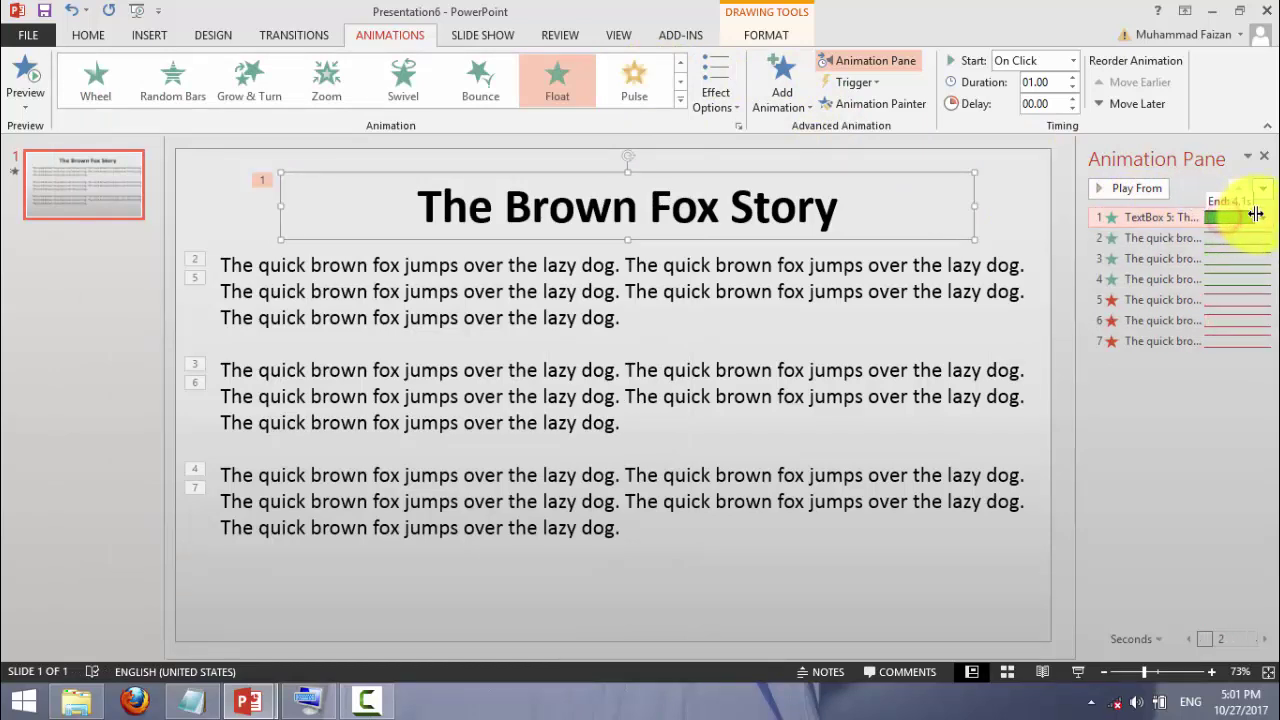
pyautogui.moveTo(1222, 217); pyautogui.dragTo(1222, 217)
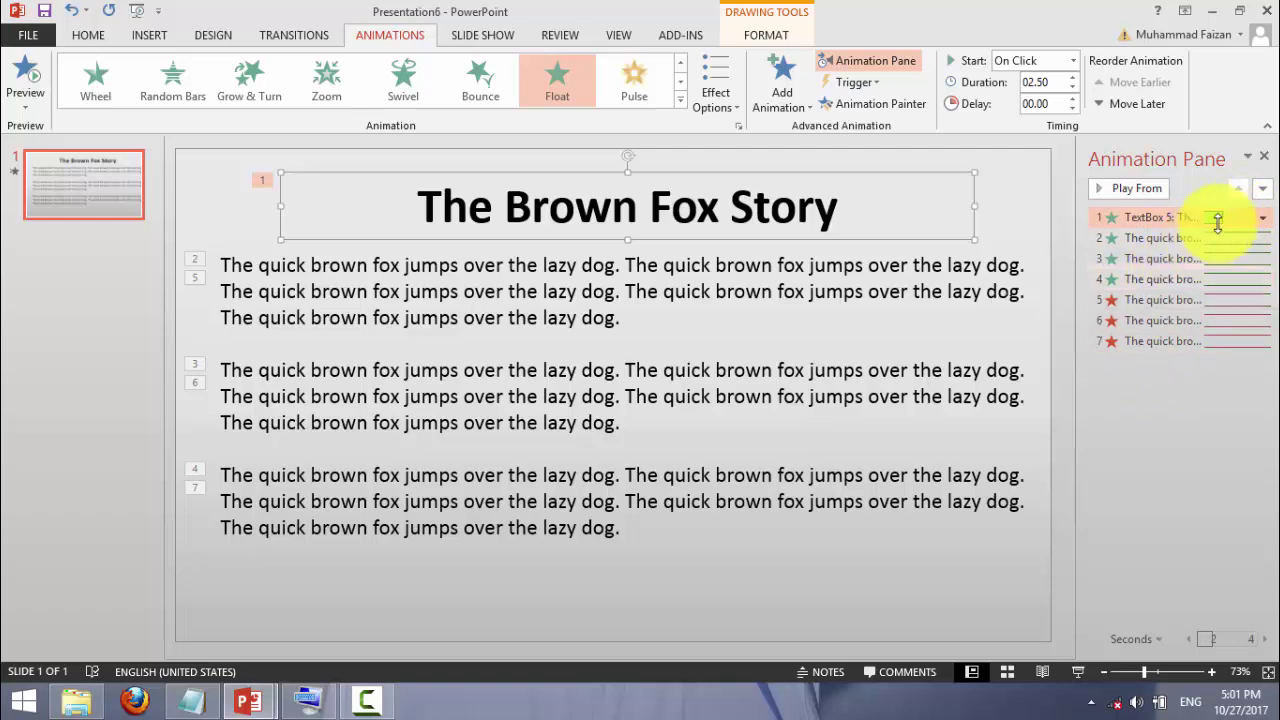
pyautogui.click(1268, 158)
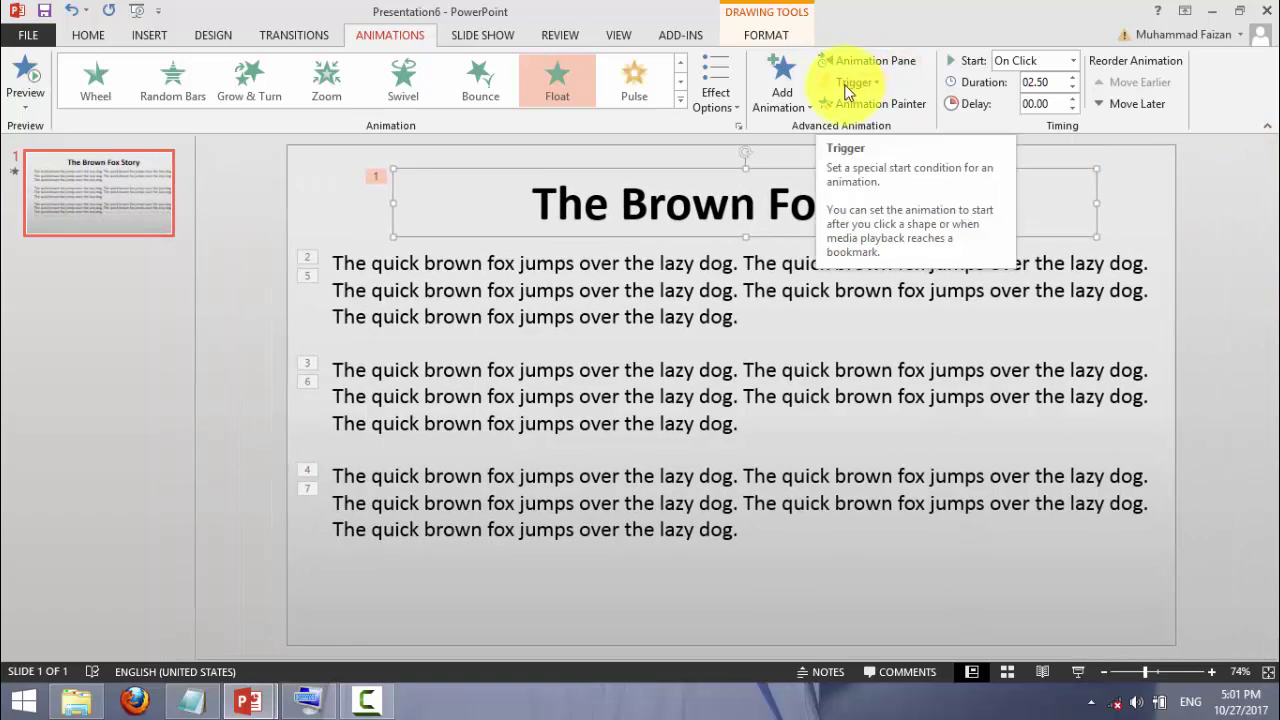
# - Make clicking TextBox 4 trigger the title's animation
pyautogui.click(764, 206)
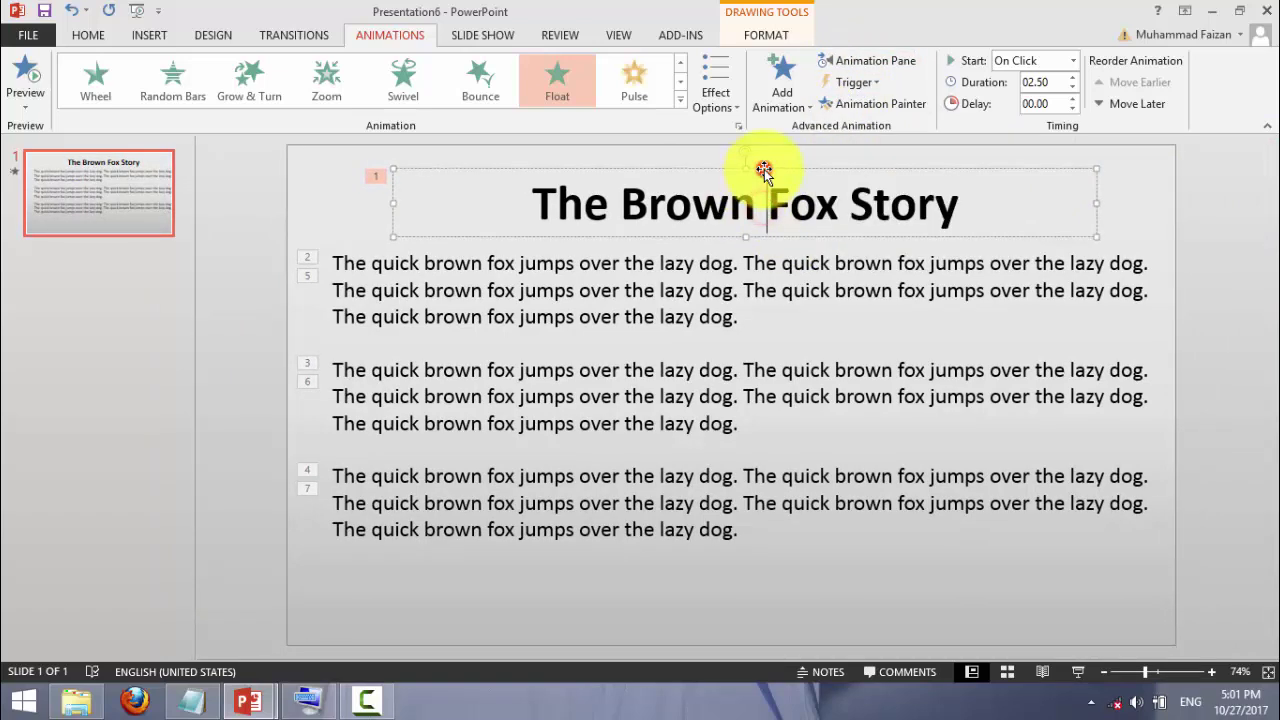
pyautogui.click(848, 84)
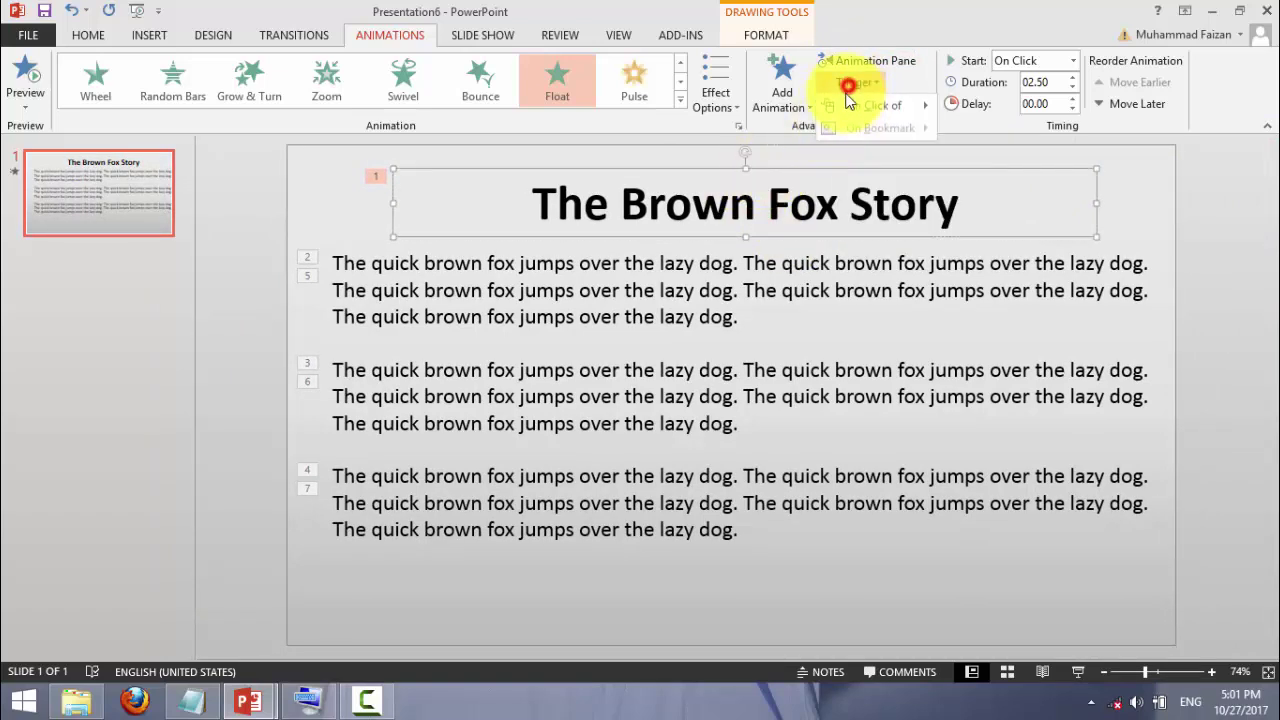
pyautogui.click(855, 108)
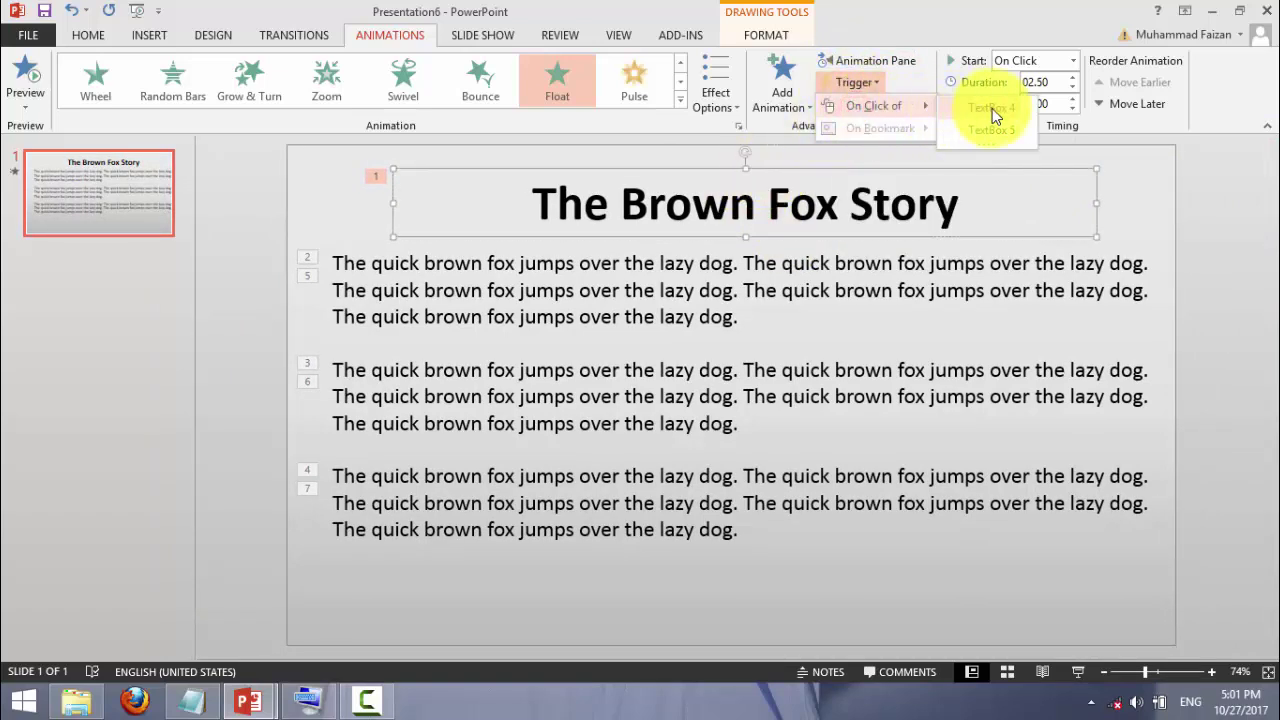
pyautogui.click(992, 108)
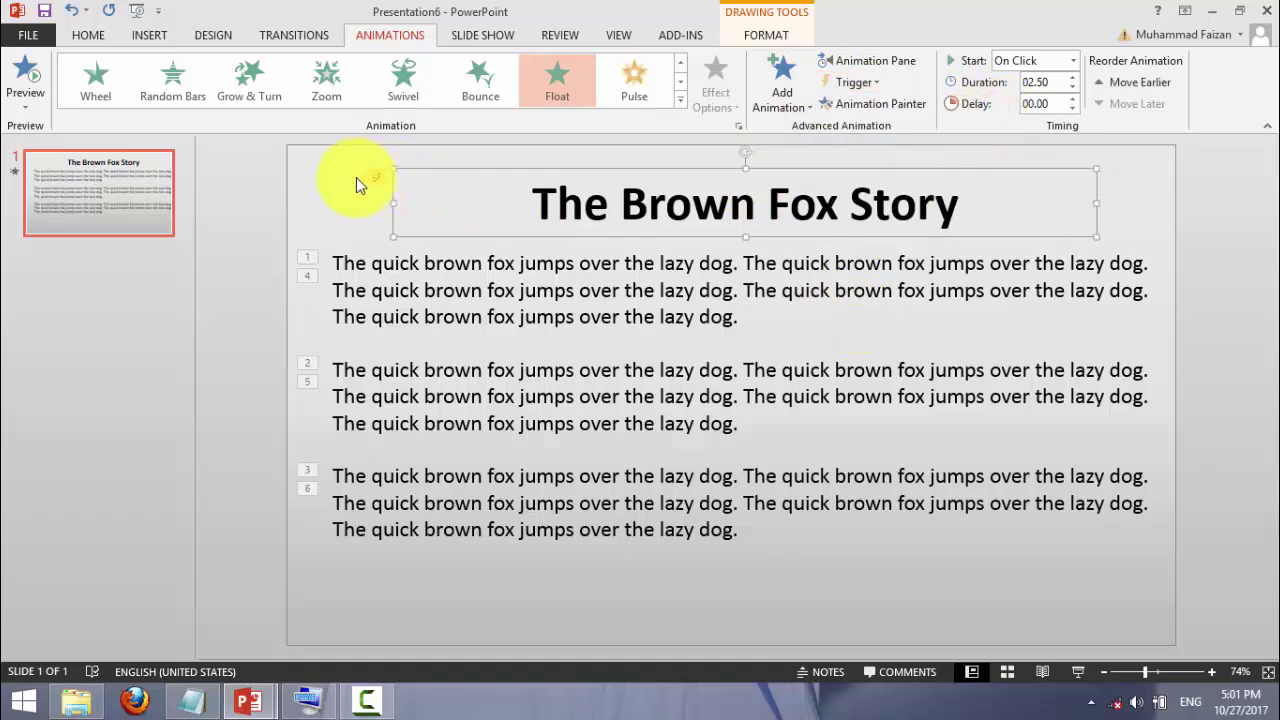
# - Run the slide show, exit it, then select the title with the INSERT tools showing
pyautogui.click(432, 290)
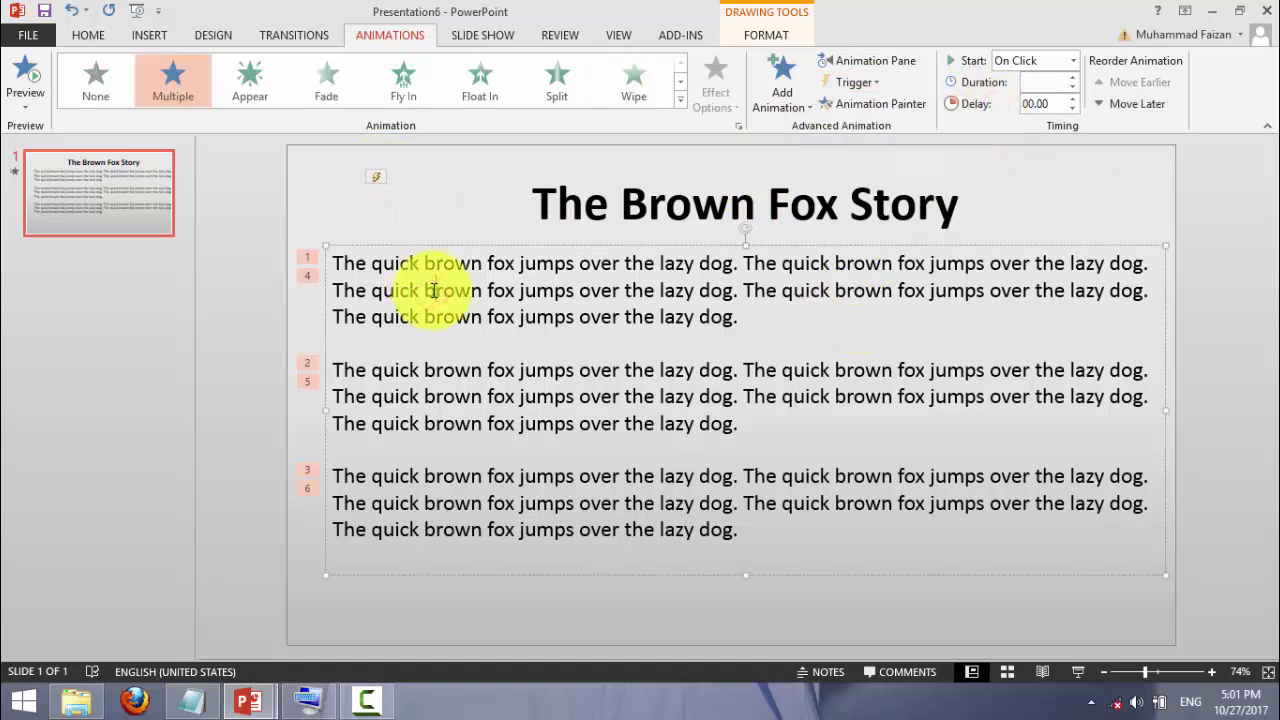
pyautogui.press('F5')
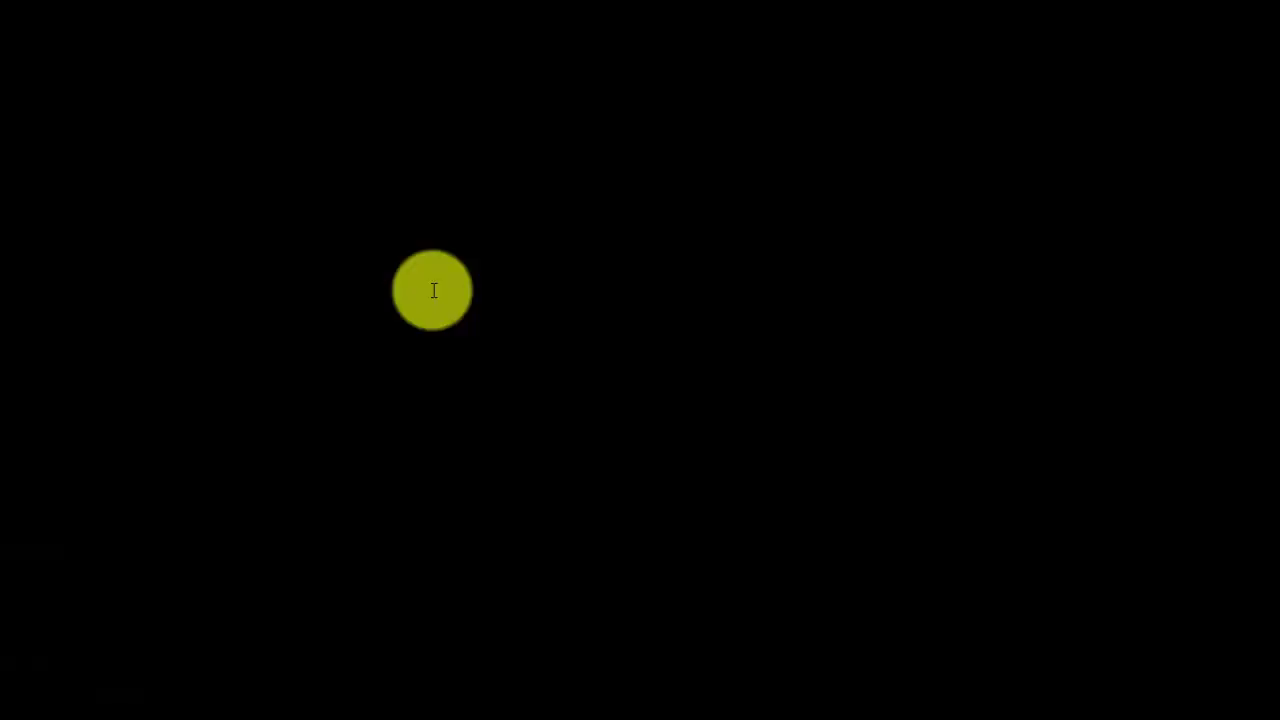
pyautogui.click(429, 288)
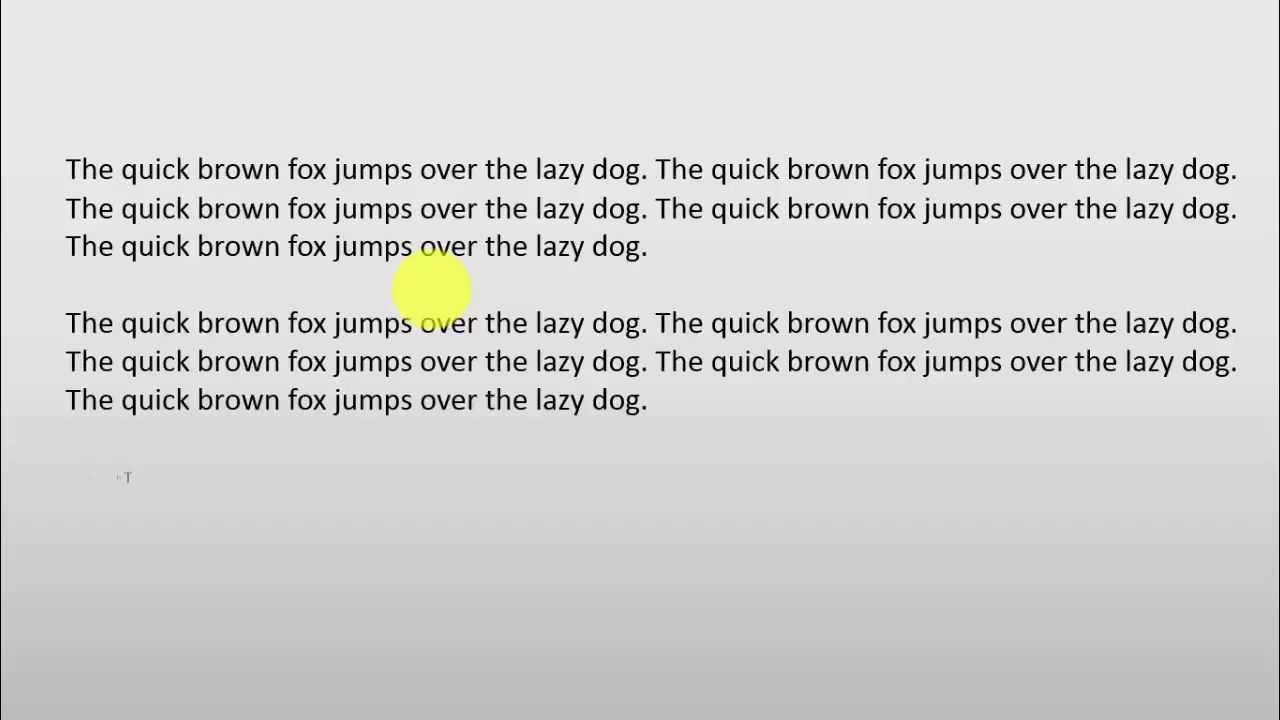
pyautogui.press('Escape')
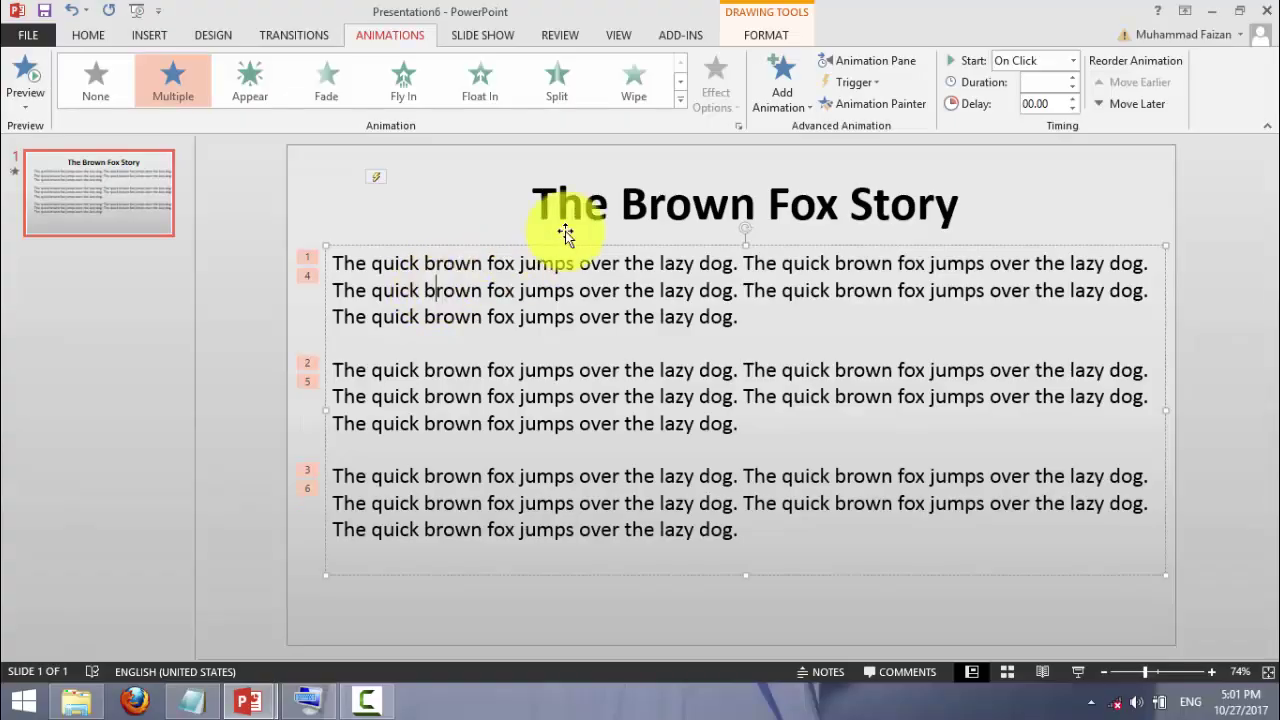
pyautogui.click(668, 205)
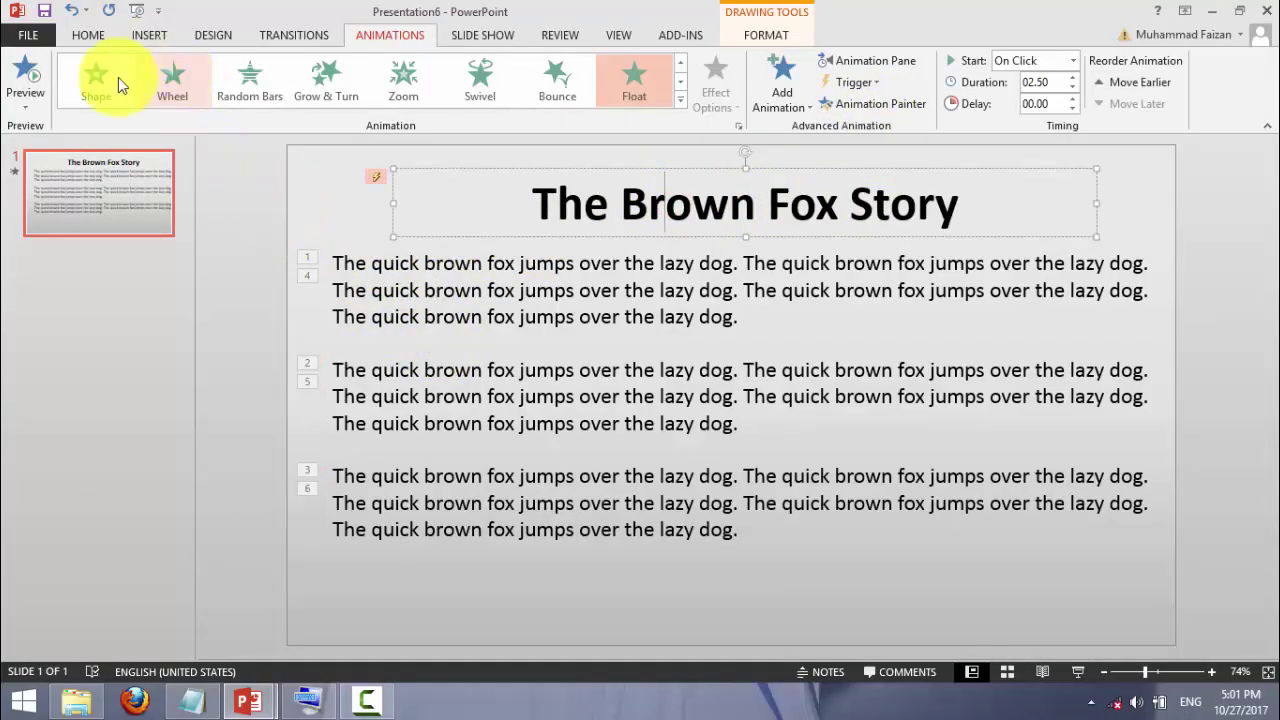
pyautogui.click(130, 35)
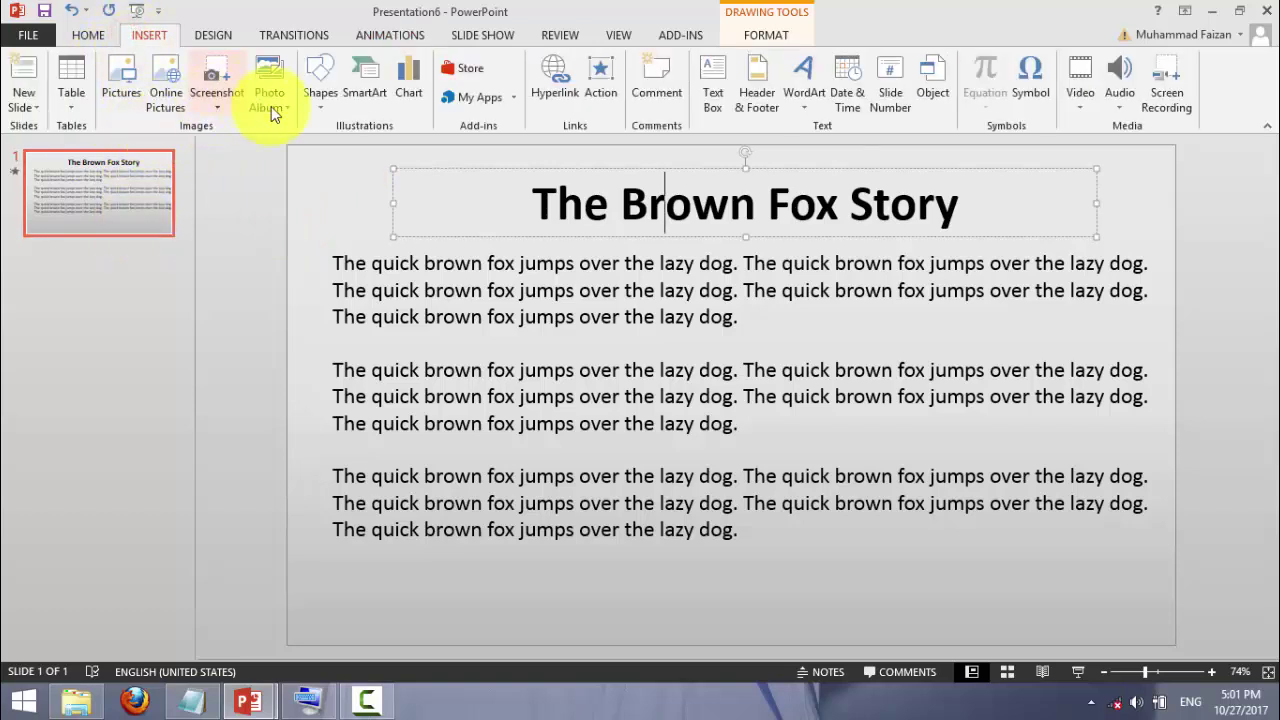
# - Add a Blank-layout slide 2 after The Brown Fox Story slide
pyautogui.click(308, 94)
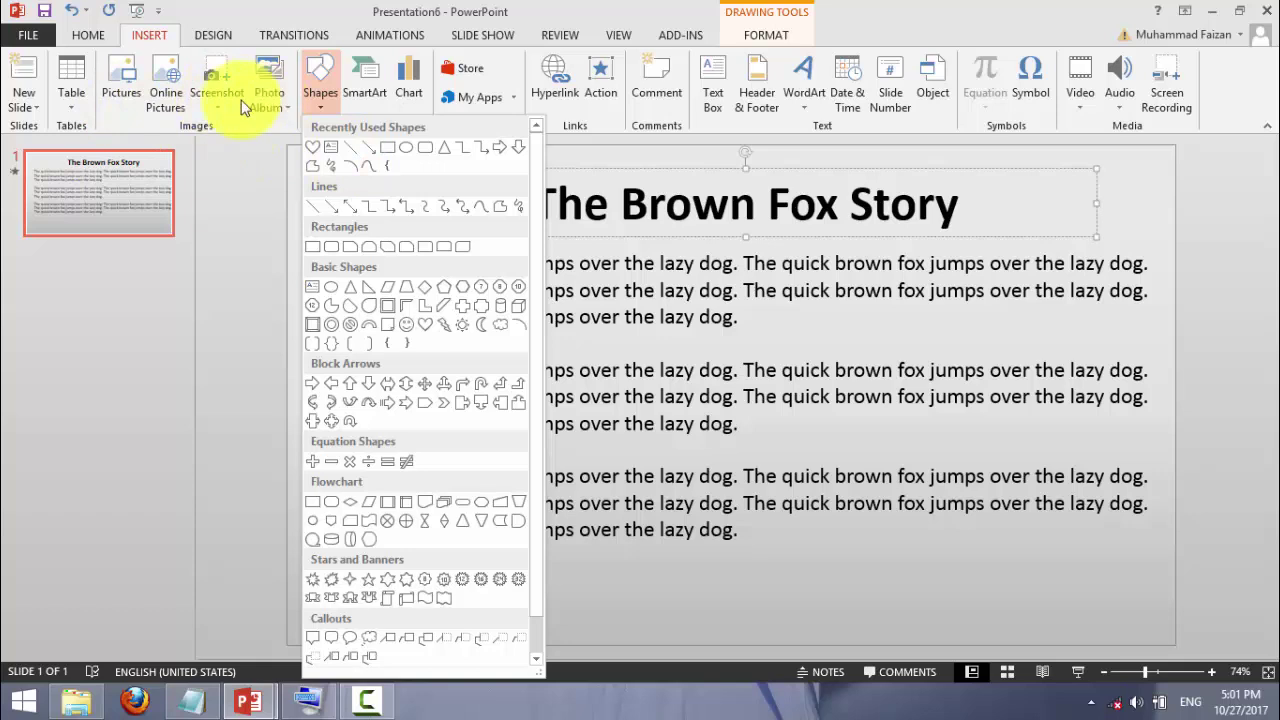
pyautogui.click(90, 36)
pyautogui.click(172, 113)
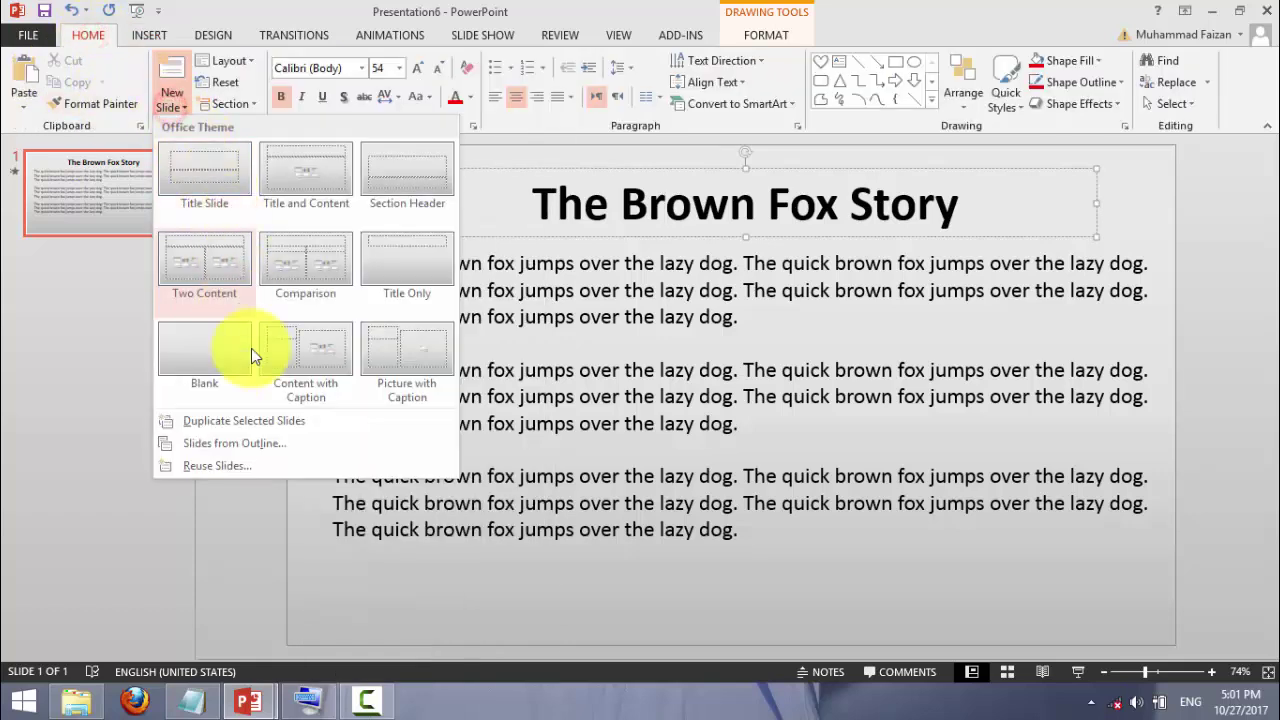
pyautogui.click(205, 355)
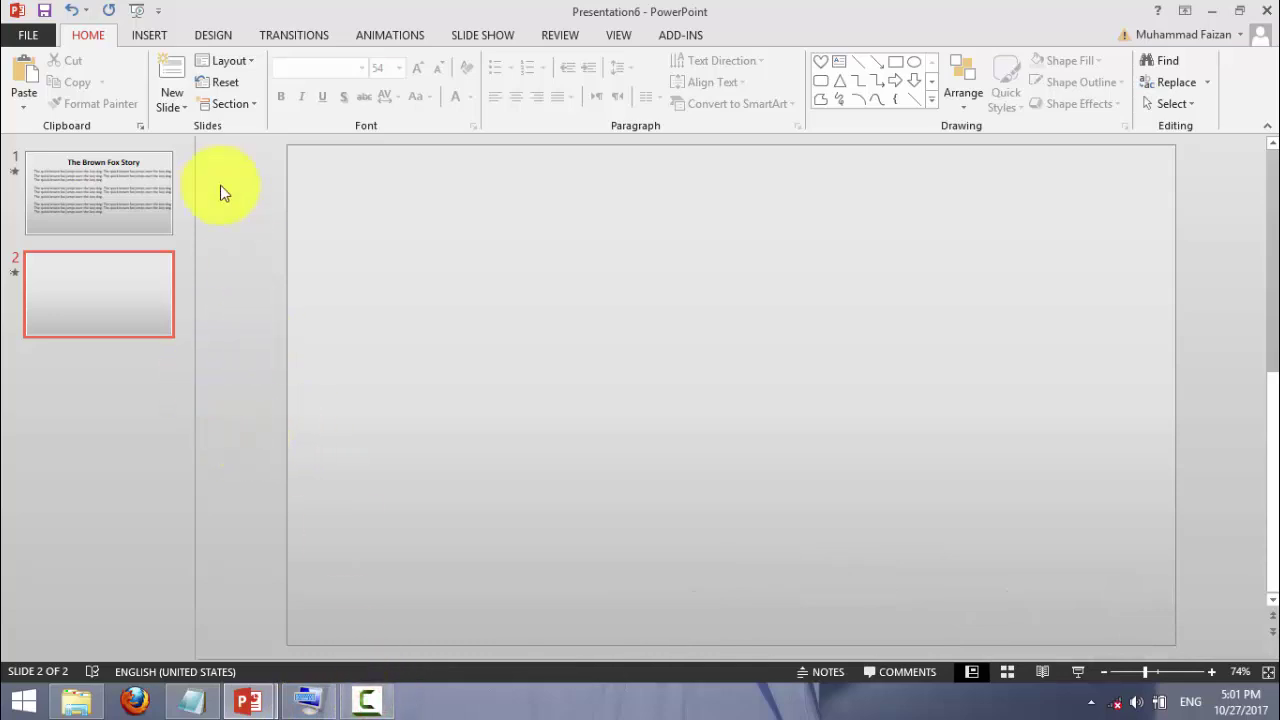
# - Draw a rectangle in the upper left and give it a solid black style
pyautogui.click(140, 35)
pyautogui.click(320, 88)
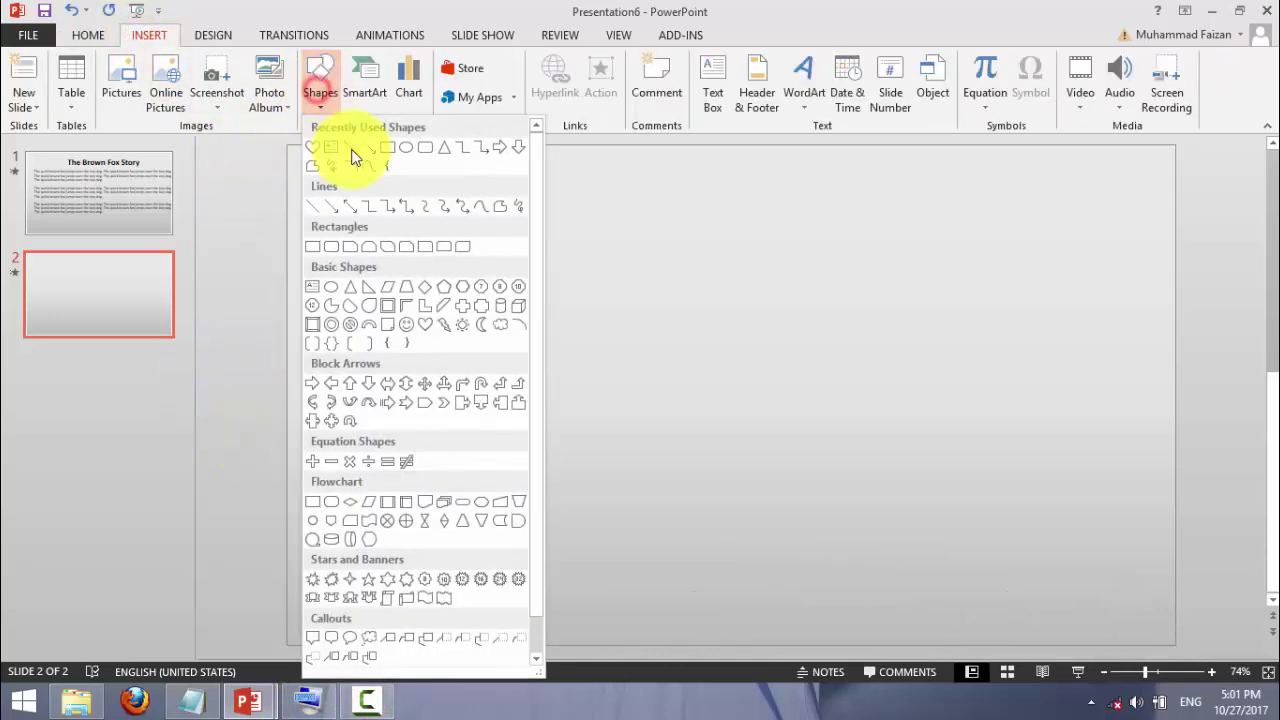
pyautogui.click(387, 148)
pyautogui.moveTo(345, 209); pyautogui.dragTo(552, 366)
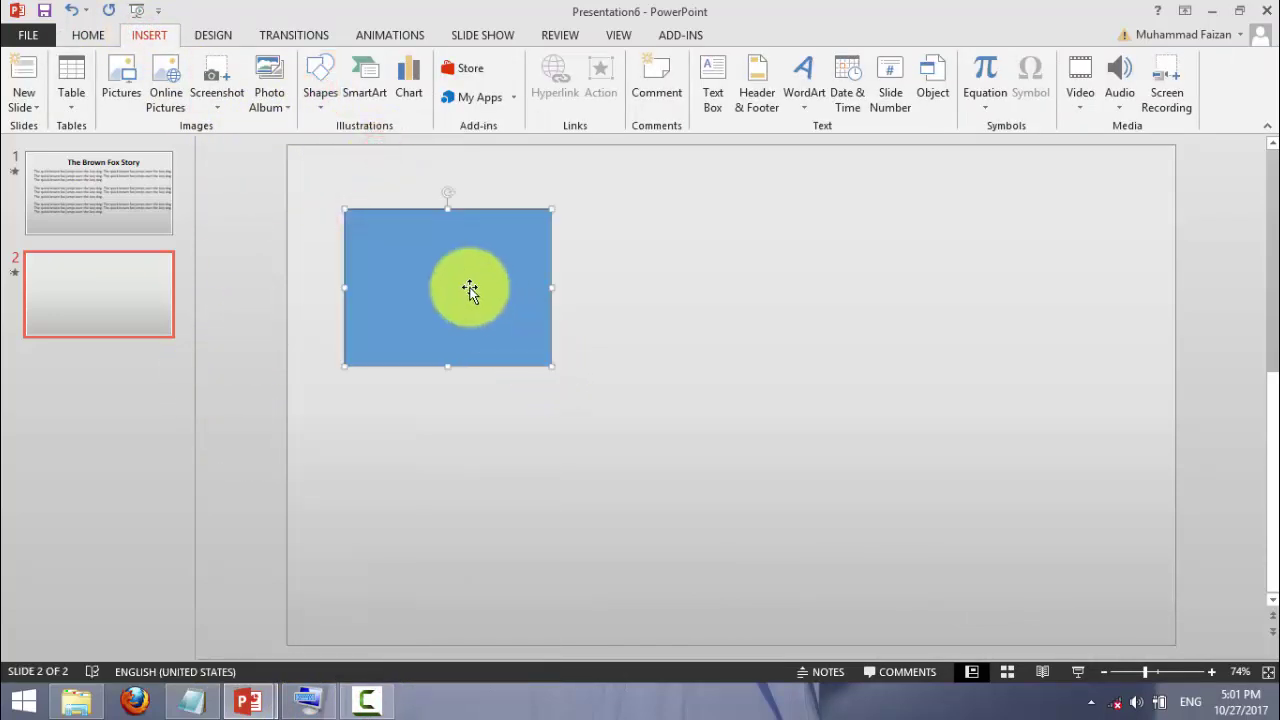
pyautogui.click(310, 92)
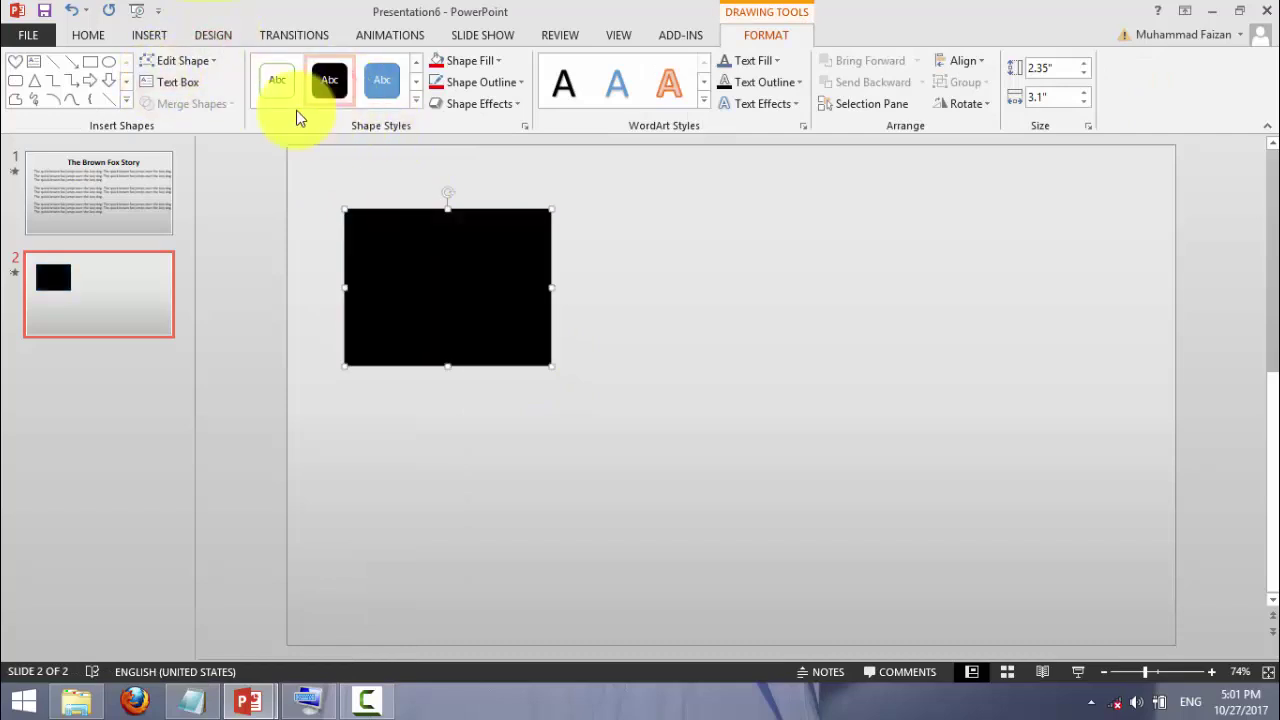
# - Draw a yellow sun to the right of the rectangle
pyautogui.click(124, 100)
pyautogui.click(165, 264)
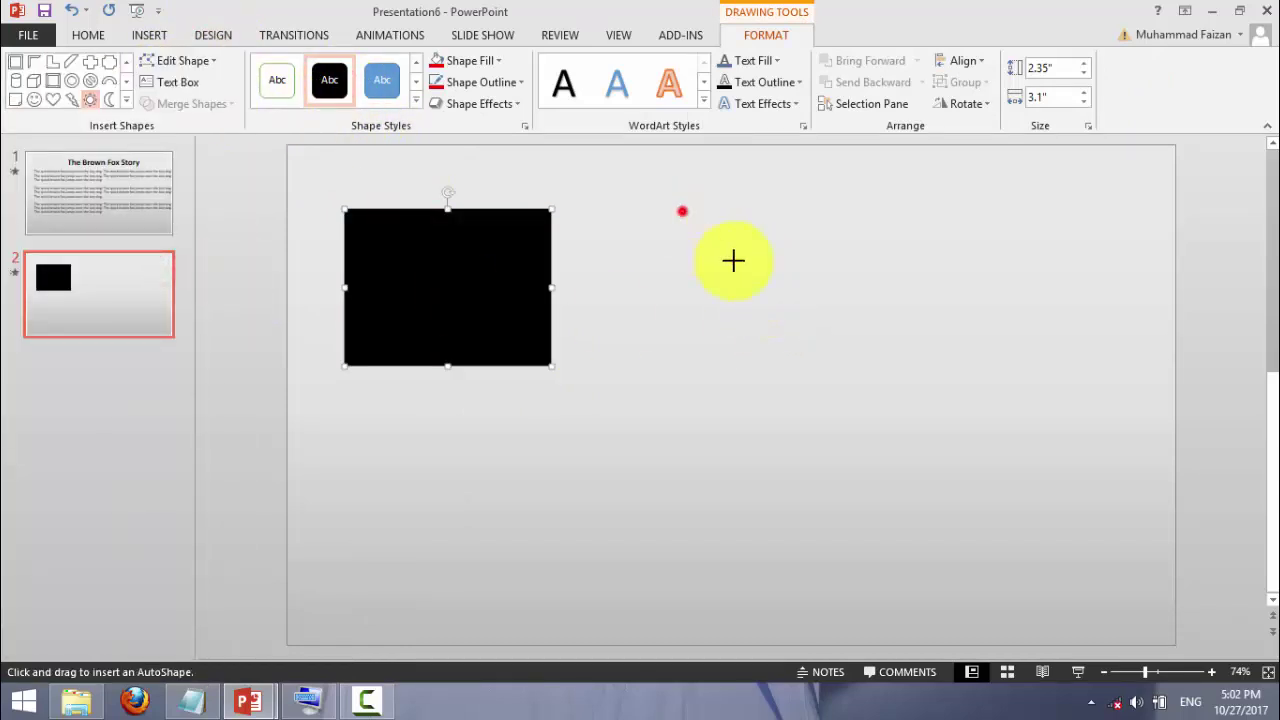
pyautogui.moveTo(682, 211); pyautogui.dragTo(876, 381)
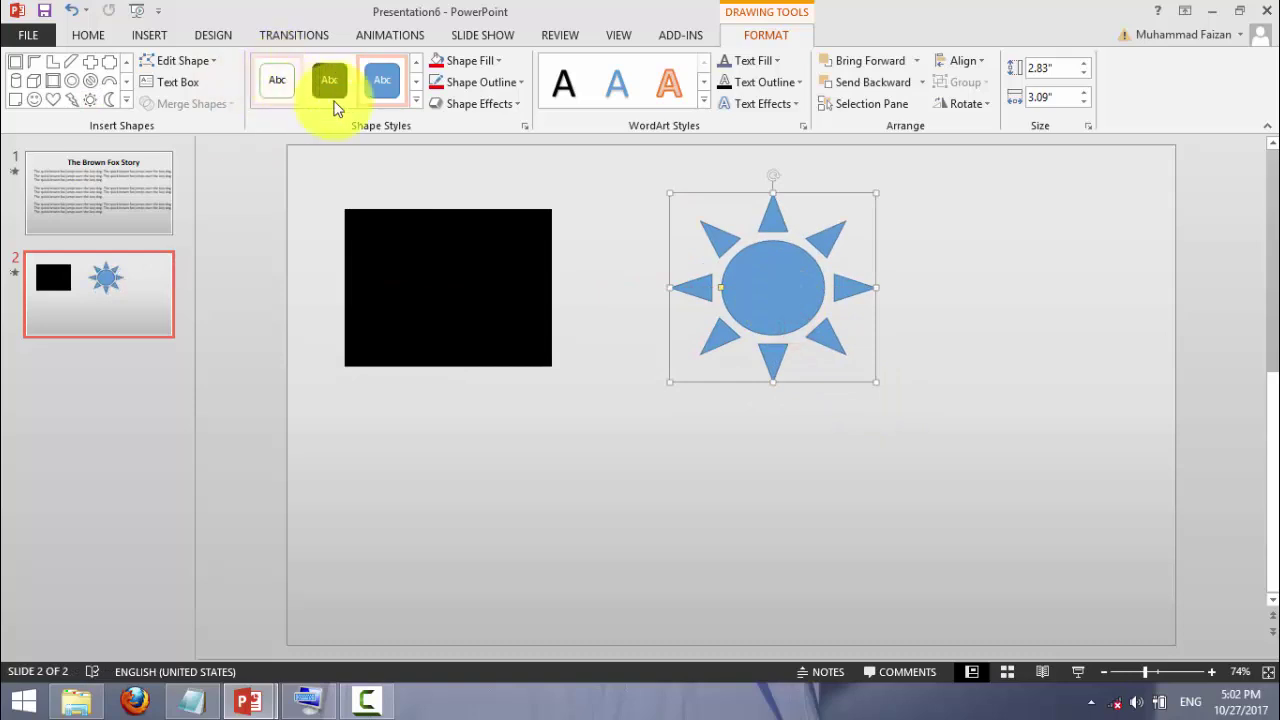
pyautogui.click(415, 100)
pyautogui.click(480, 294)
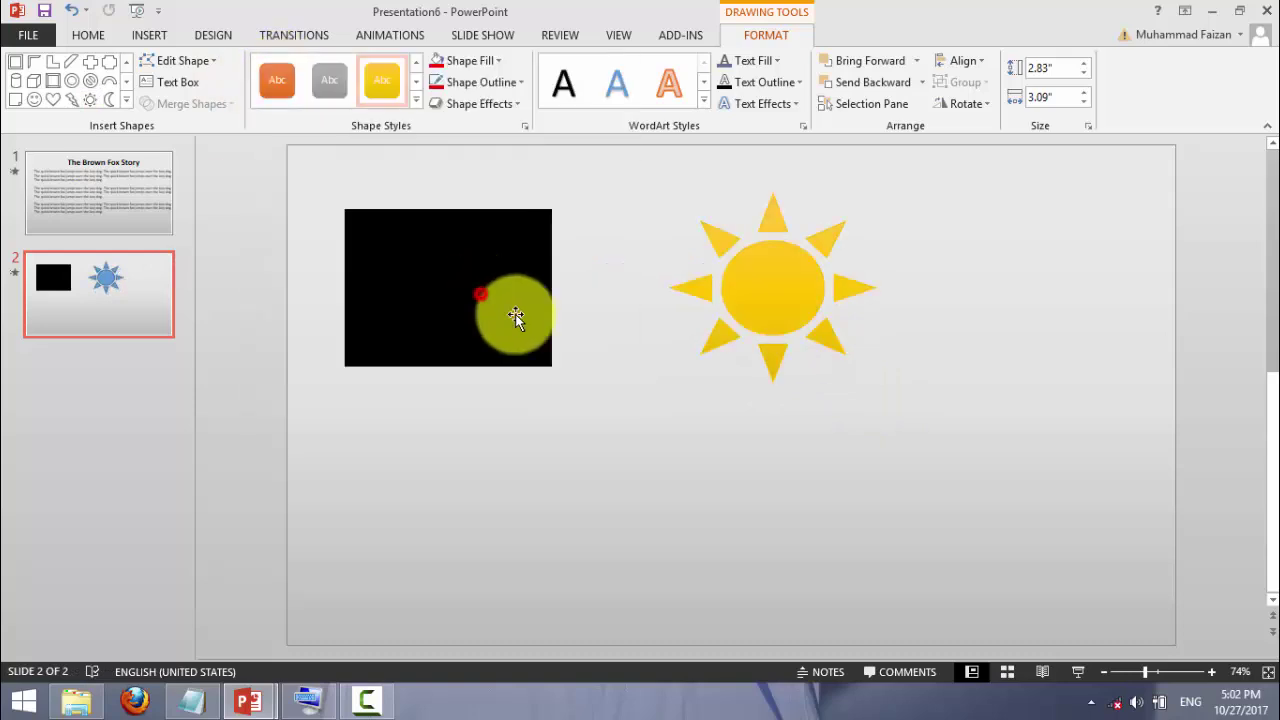
# - Draw a smiley face below the rectangle with white fill and orange outline
pyautogui.click(33, 100)
pyautogui.moveTo(345, 447); pyautogui.dragTo(538, 626)
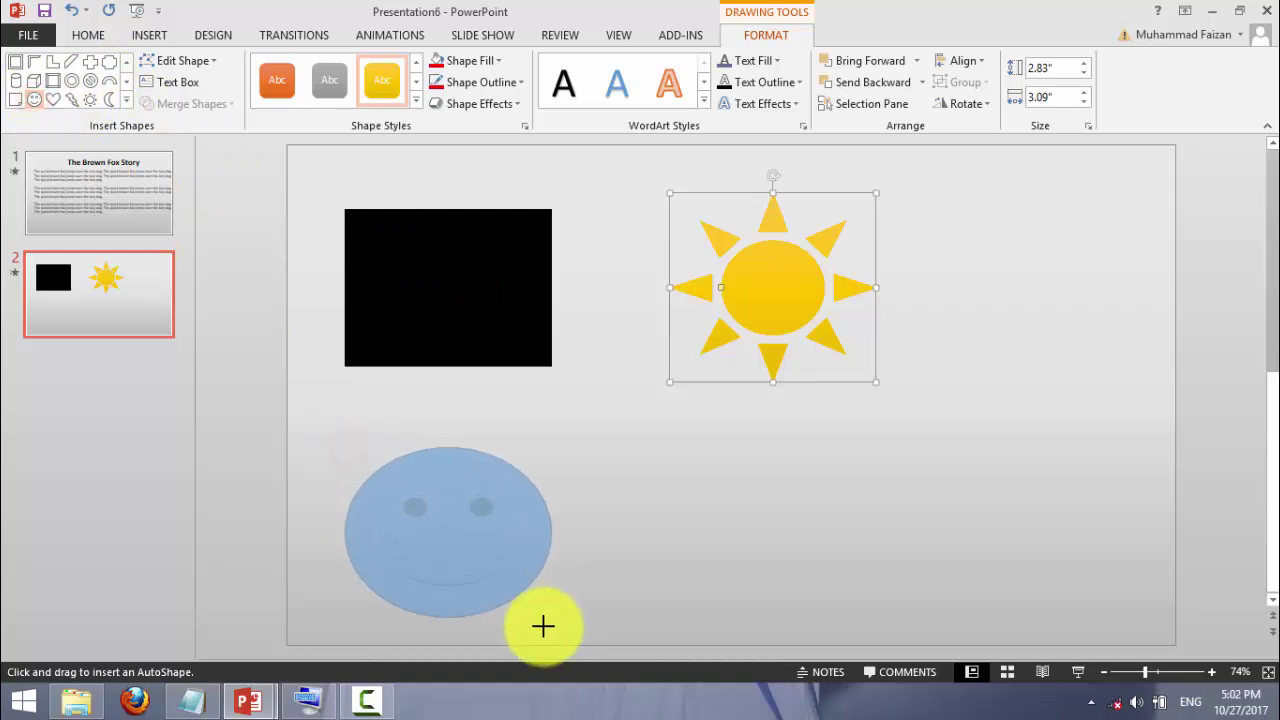
pyautogui.moveTo(465, 555); pyautogui.dragTo(456, 545)
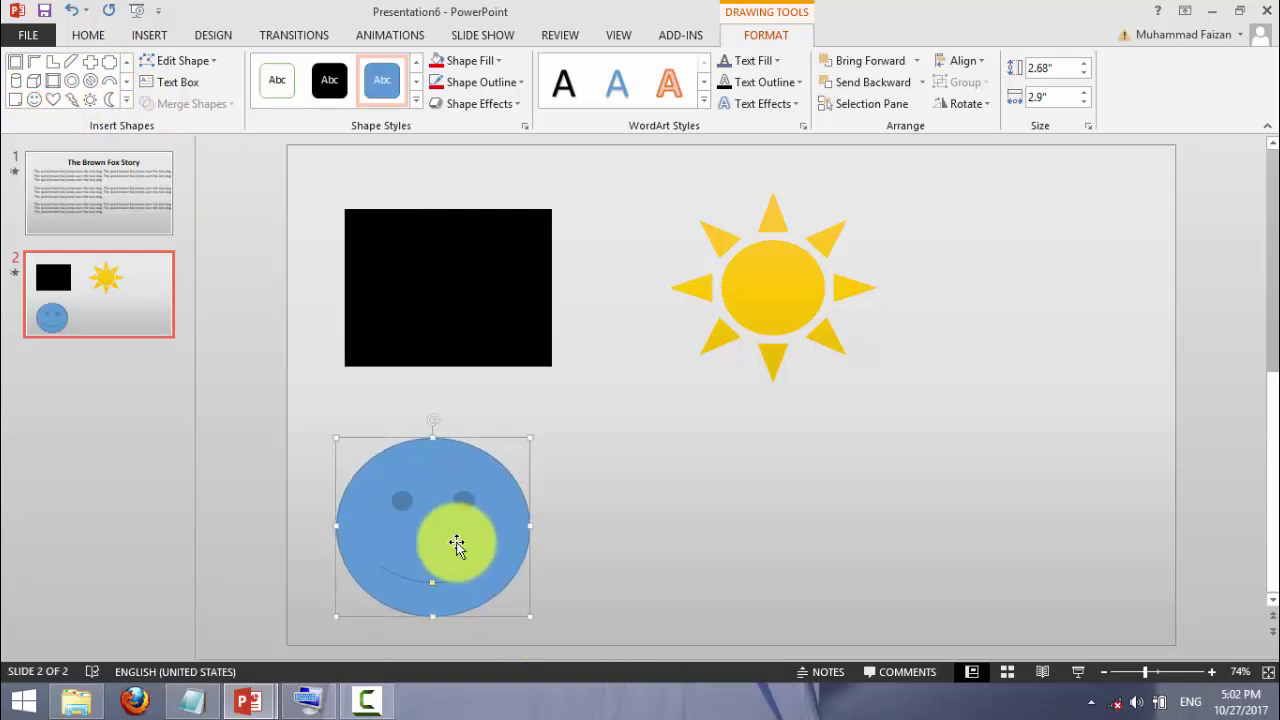
pyautogui.click(416, 100)
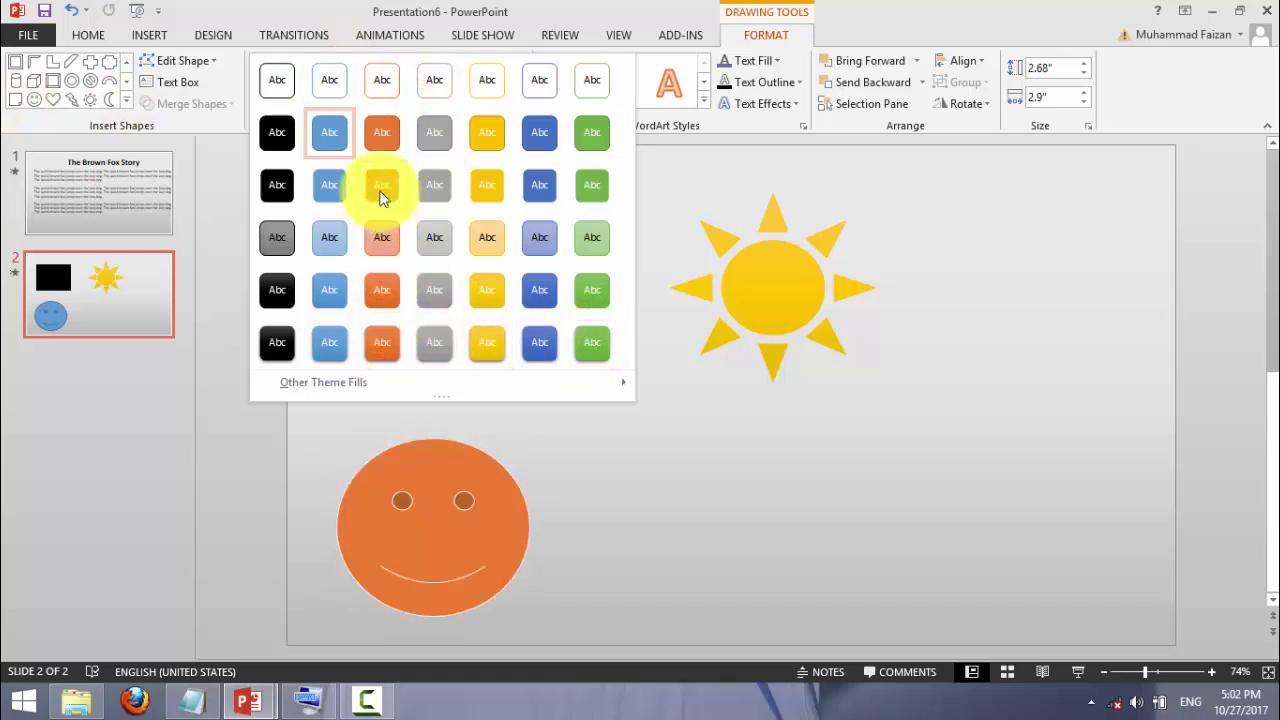
pyautogui.click(381, 88)
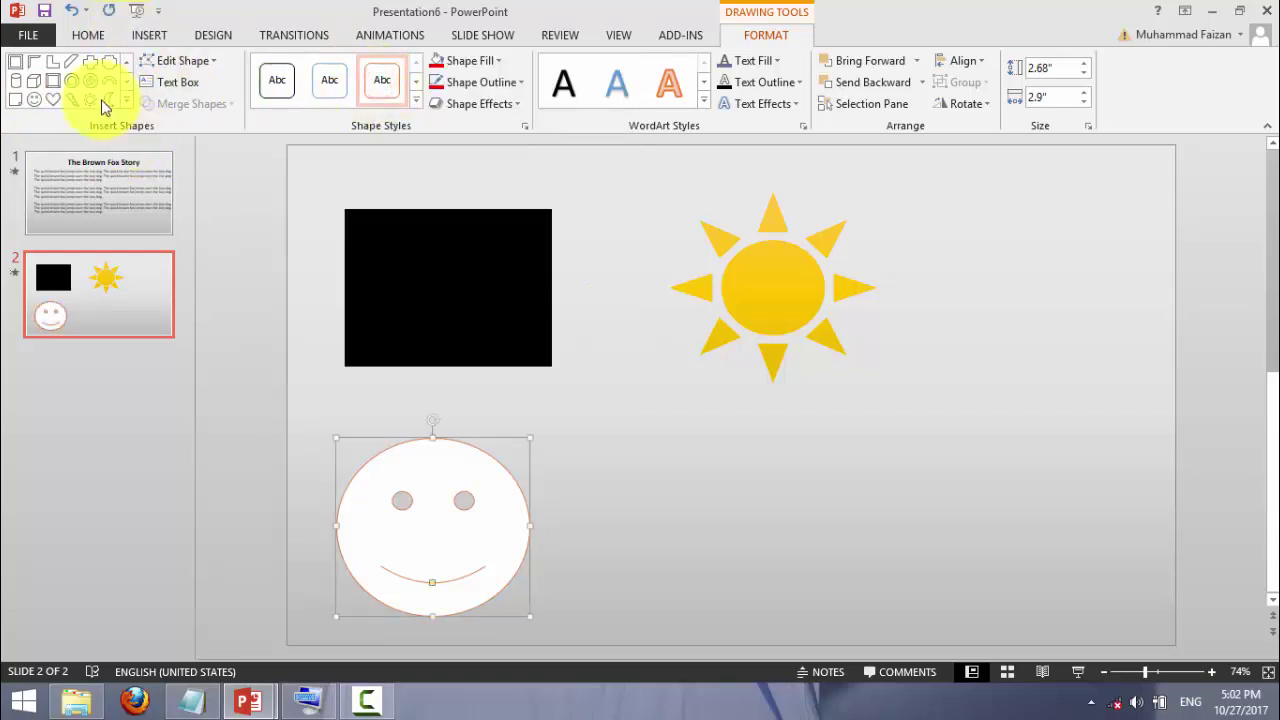
# - Draw an orange heart in the lower right, then select the black rectangle
pyautogui.click(24, 88)
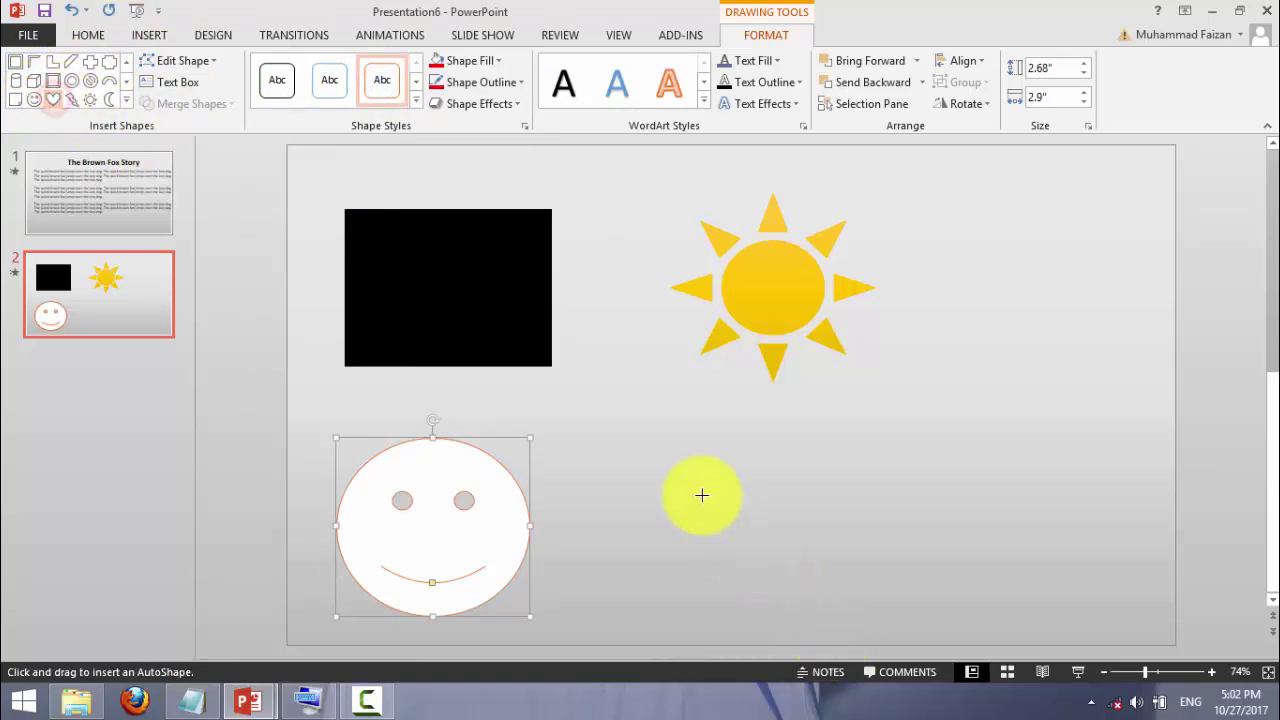
pyautogui.moveTo(667, 435); pyautogui.dragTo(878, 616)
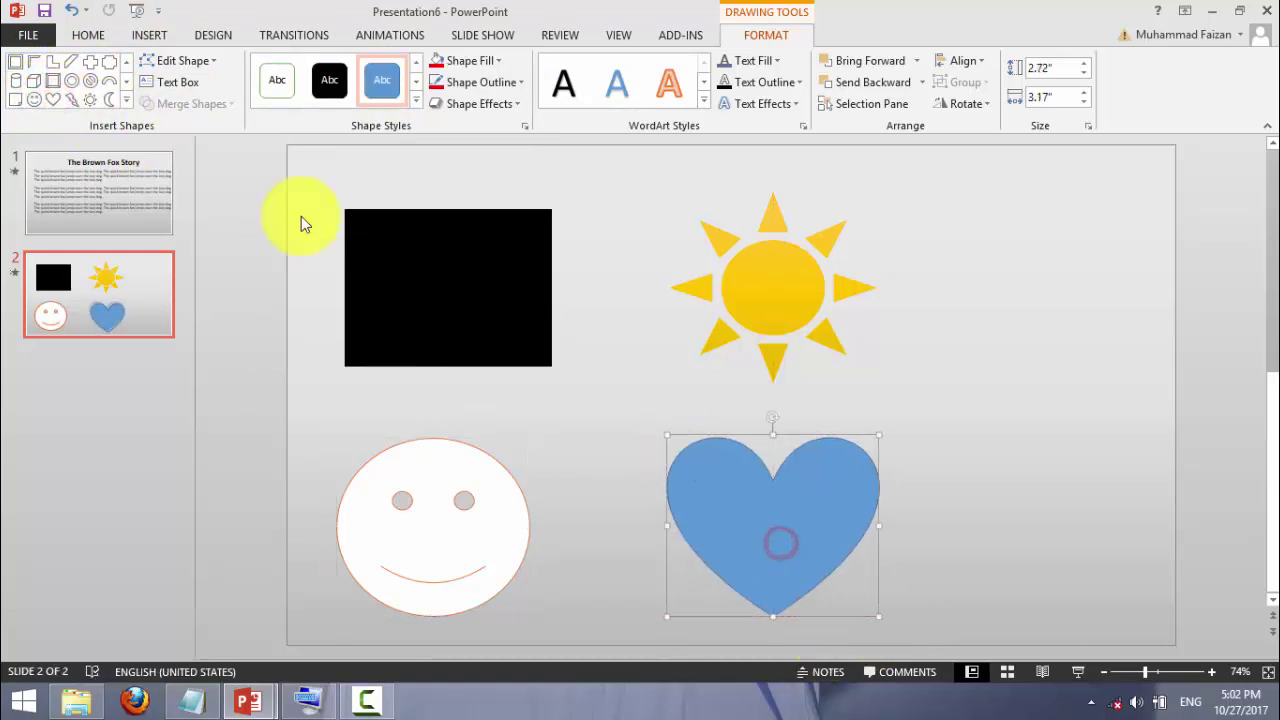
pyautogui.click(416, 100)
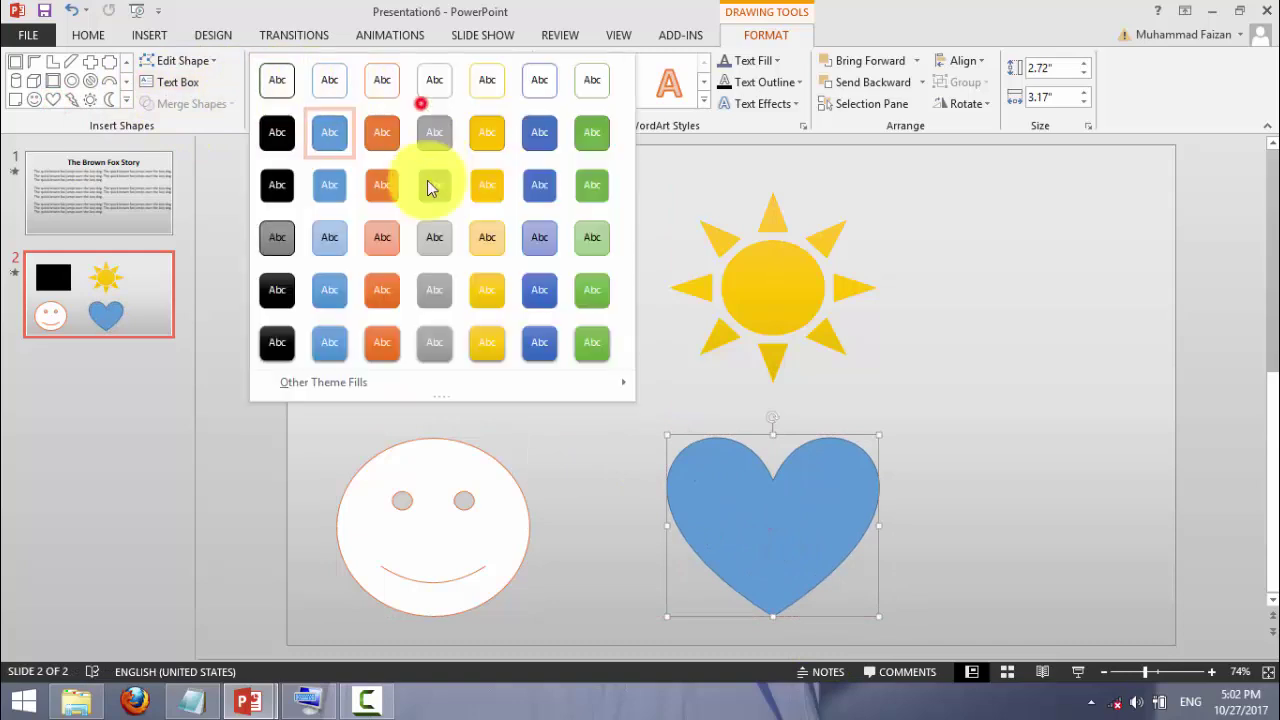
pyautogui.click(380, 340)
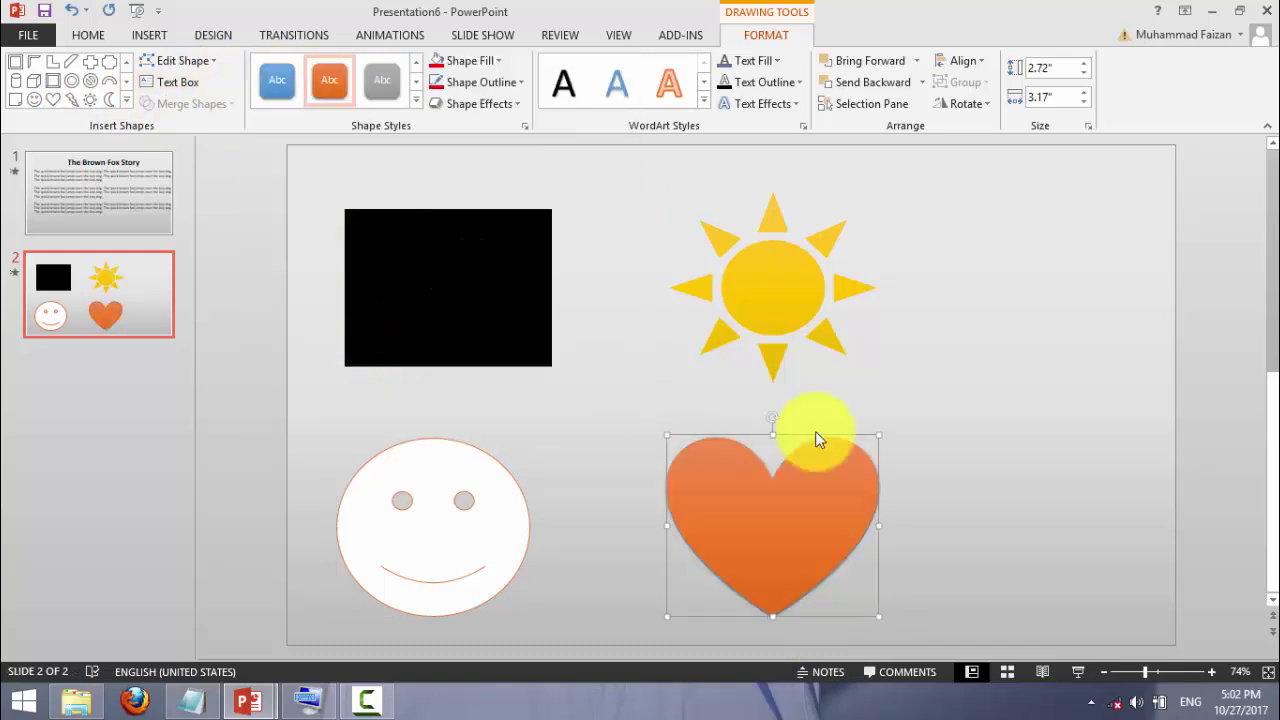
pyautogui.click(808, 323)
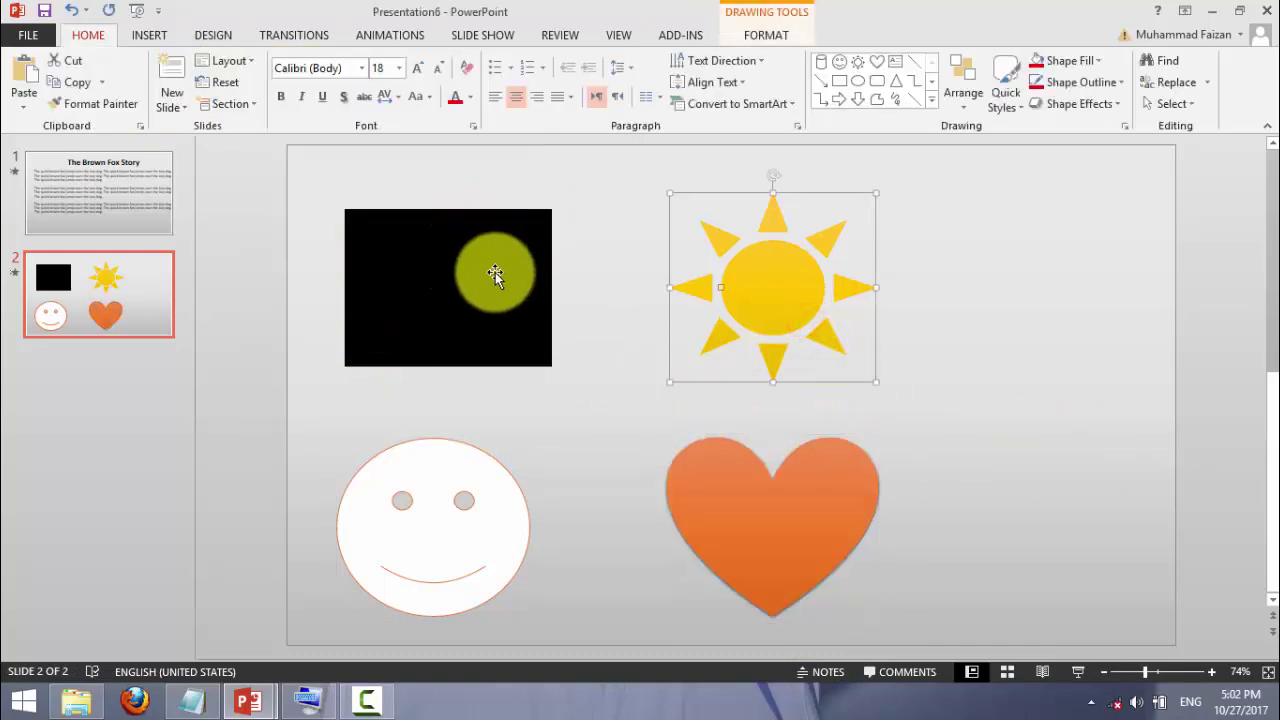
pyautogui.click(438, 245)
# - Preview several entrance effects on the black rectangle and apply Bounce
pyautogui.moveTo(438, 245); pyautogui.dragTo(449, 230)
pyautogui.click(385, 35)
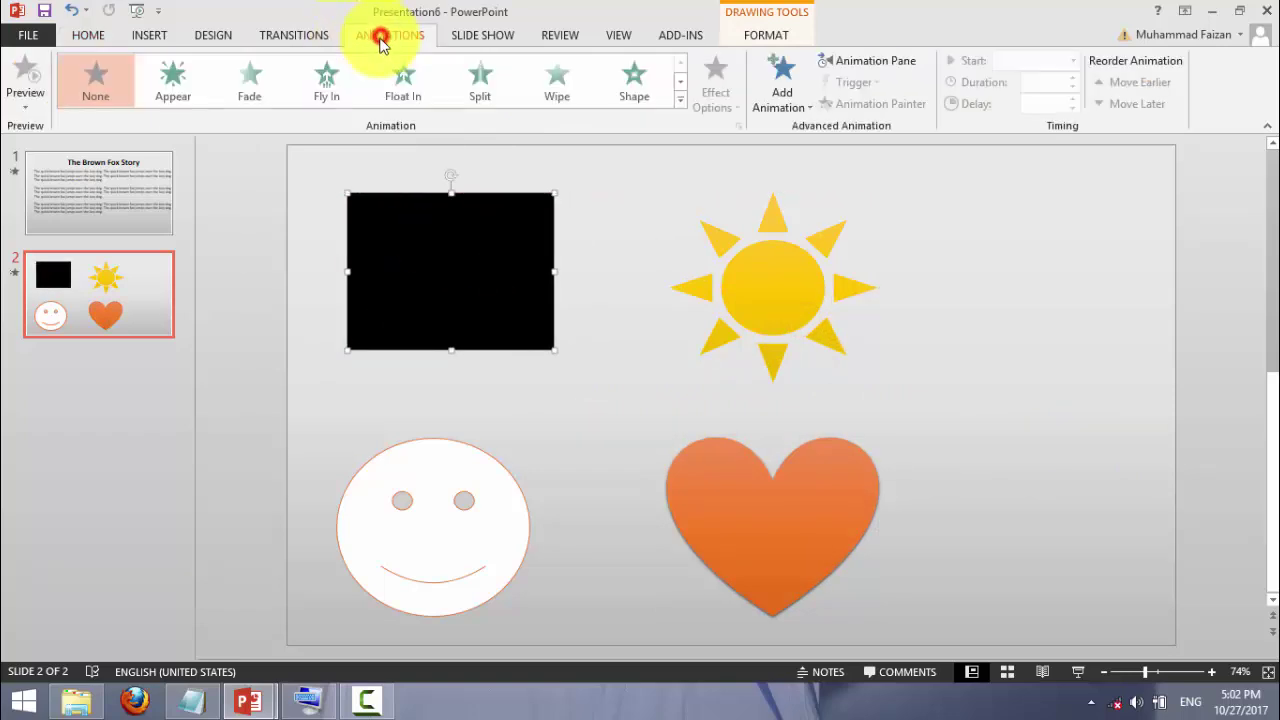
pyautogui.click(327, 78)
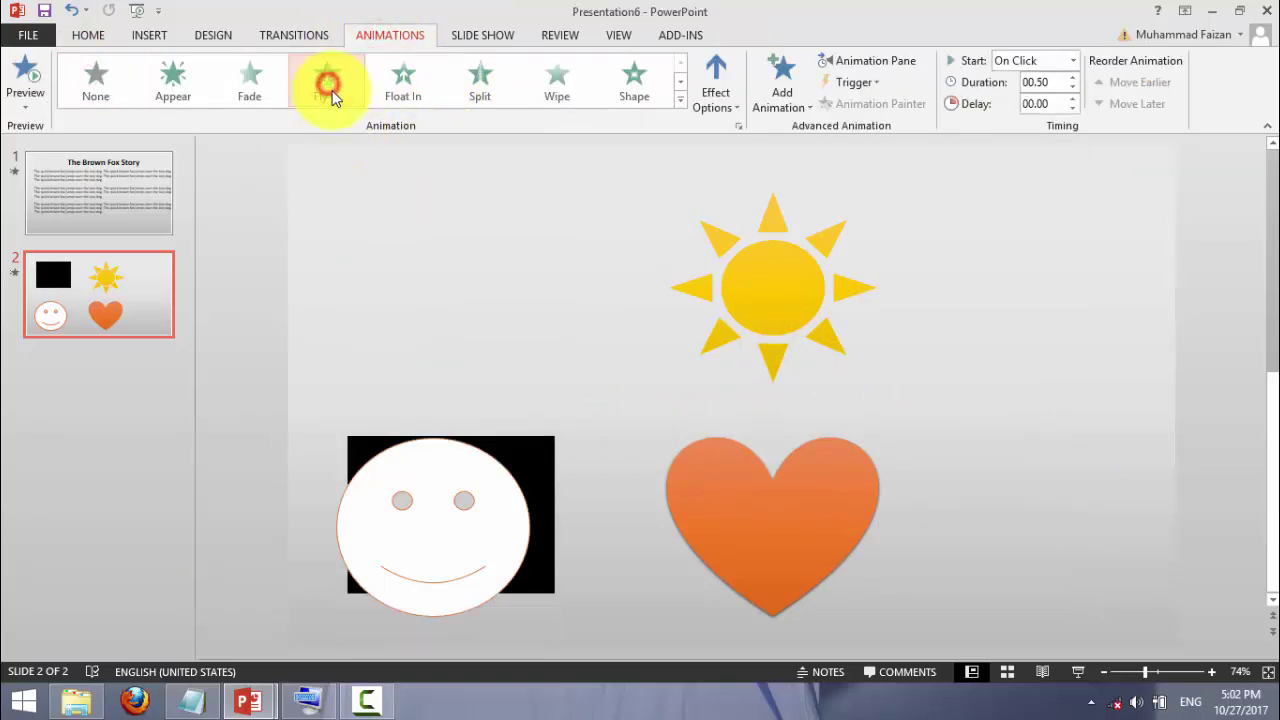
pyautogui.click(396, 90)
pyautogui.click(480, 88)
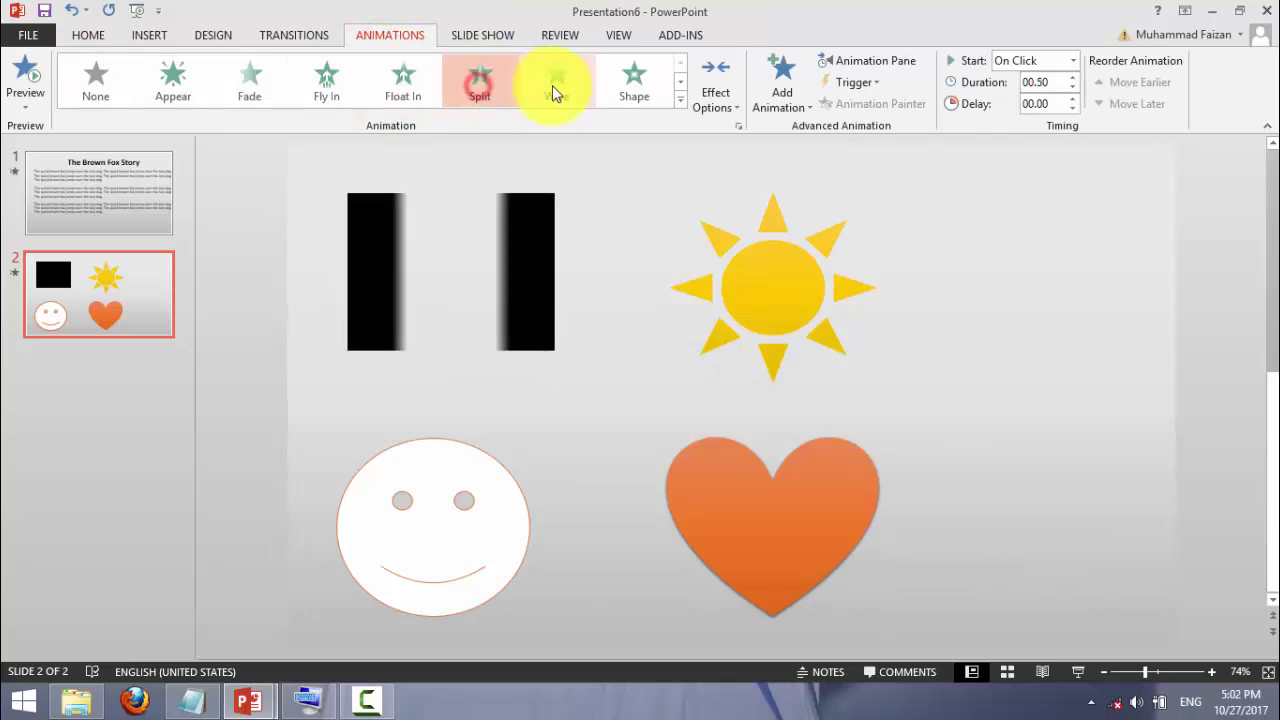
pyautogui.click(553, 85)
pyautogui.click(634, 95)
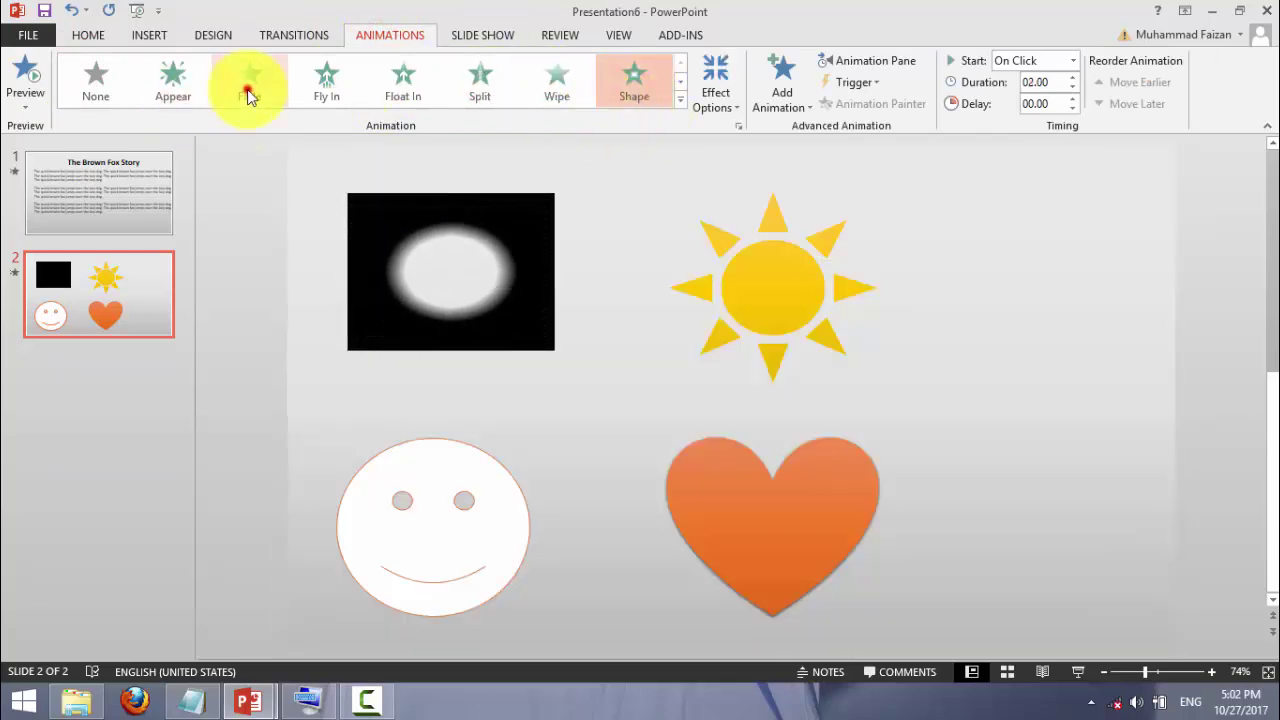
pyautogui.click(249, 90)
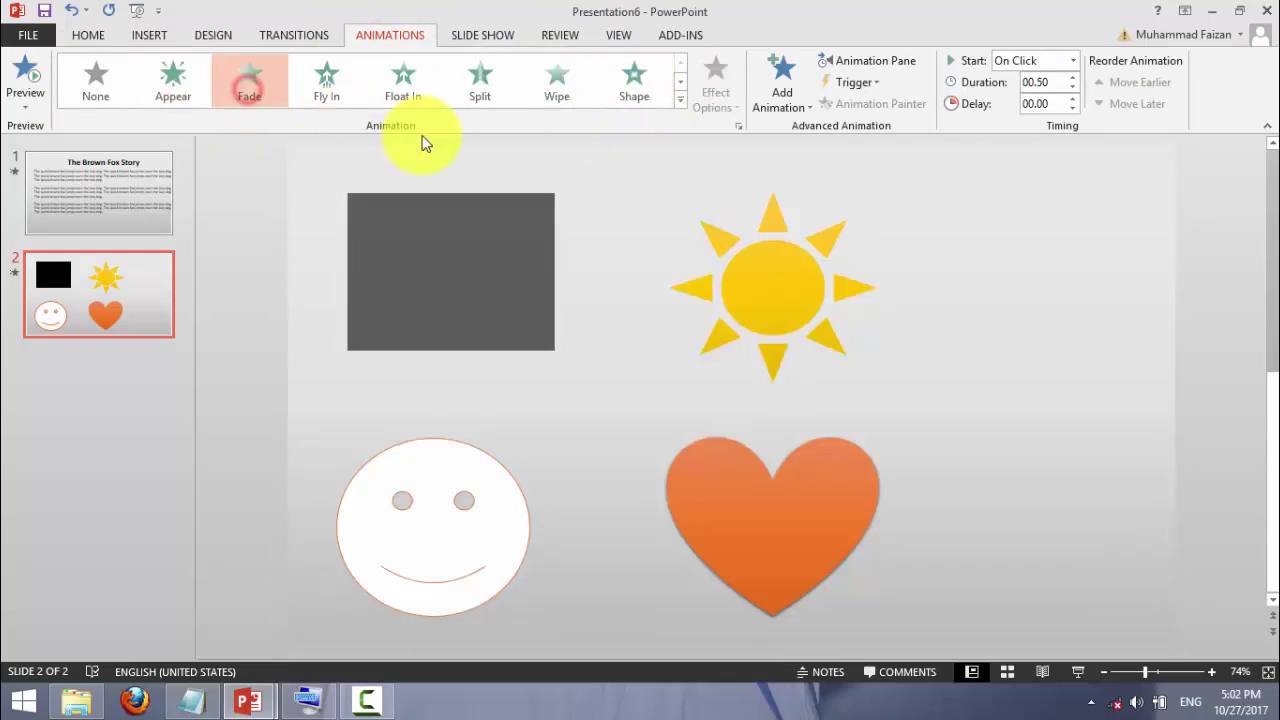
pyautogui.click(679, 106)
pyautogui.click(400, 225)
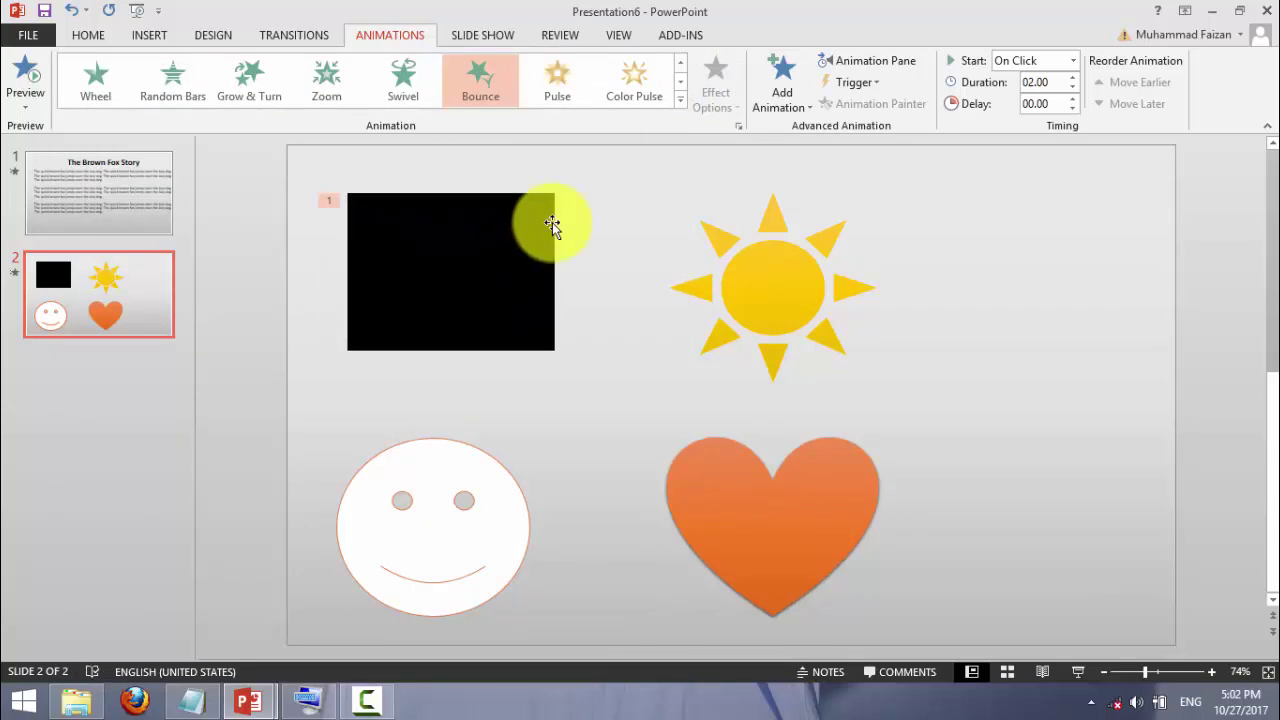
# - Copy the rectangle's Bounce animation onto the sun and the smiley face with Animation Painter
pyautogui.click(429, 260)
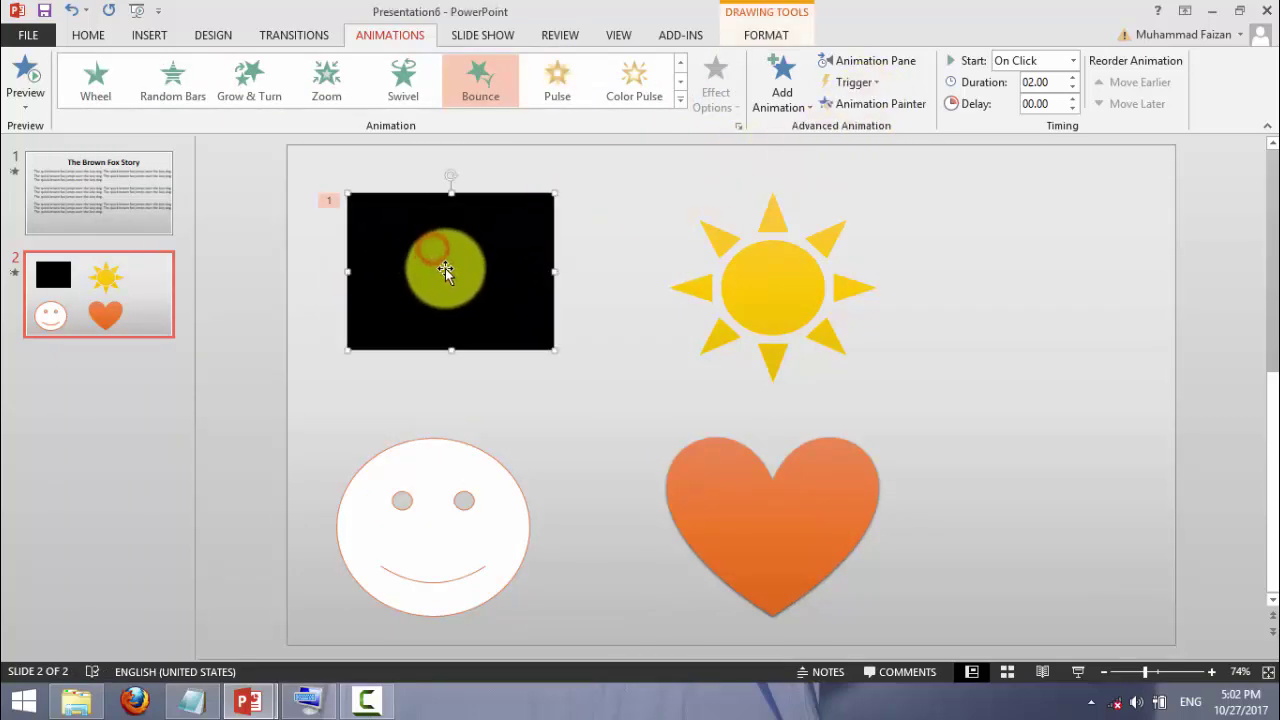
pyautogui.click(838, 104)
pyautogui.click(790, 268)
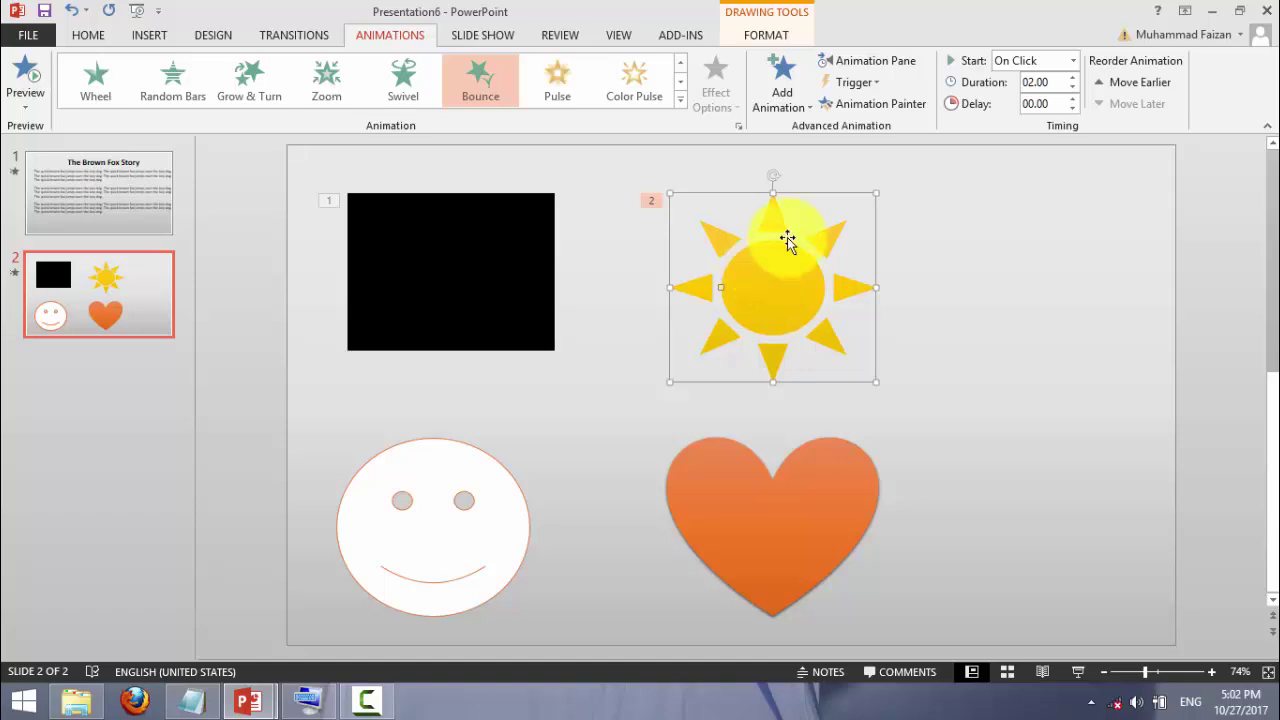
pyautogui.click(870, 103)
pyautogui.click(435, 500)
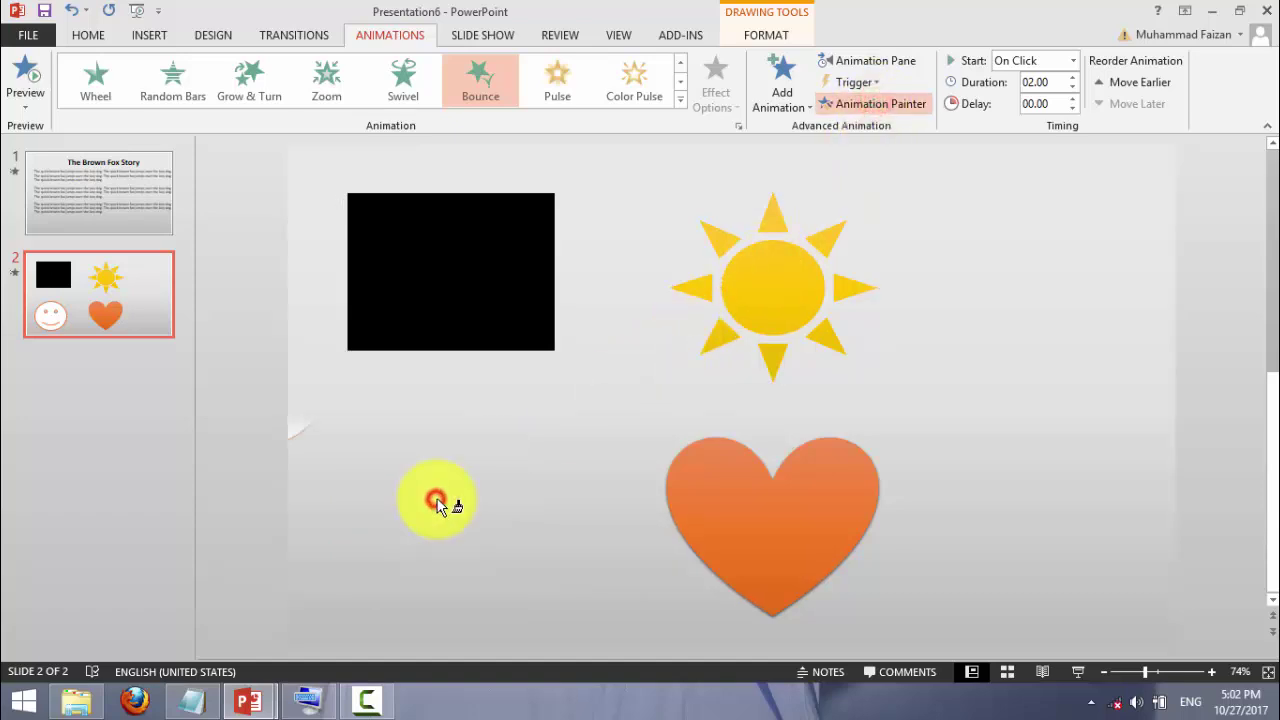
# - Paint the Bounce animation onto the heart and play the slide show to its end
pyautogui.click(791, 508)
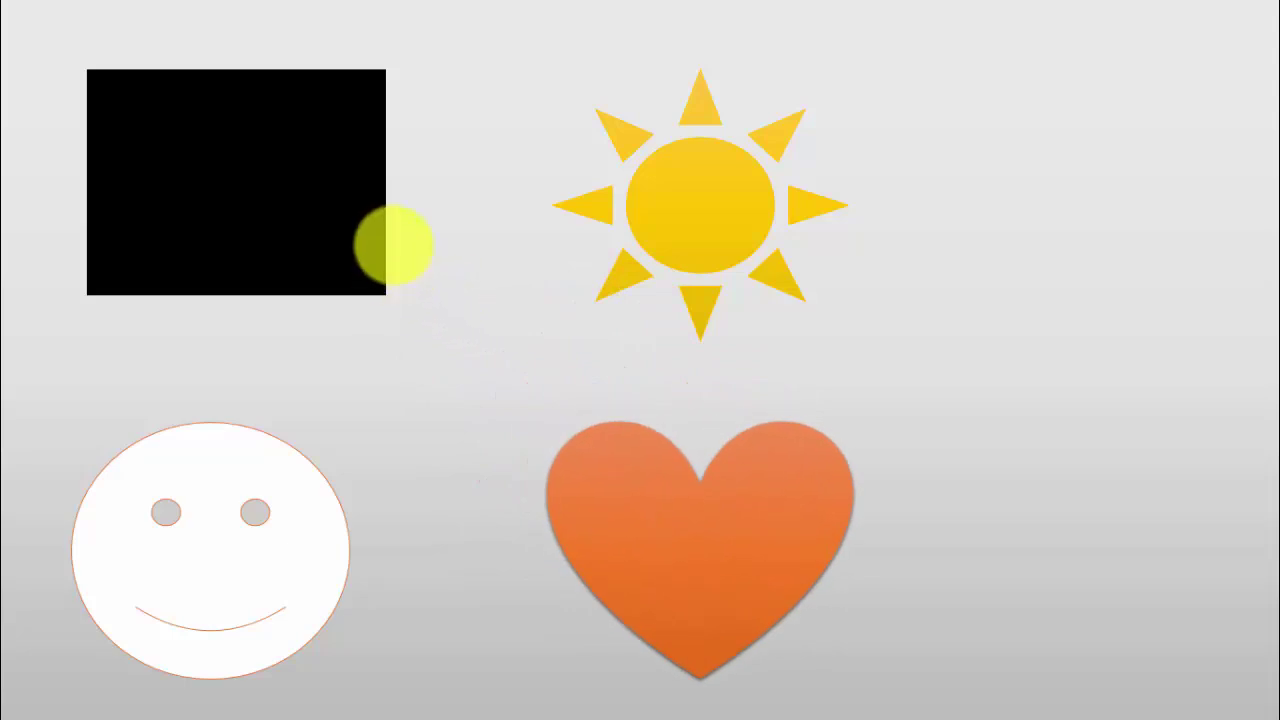
pyautogui.click(393, 245)
pyautogui.click(393, 245)
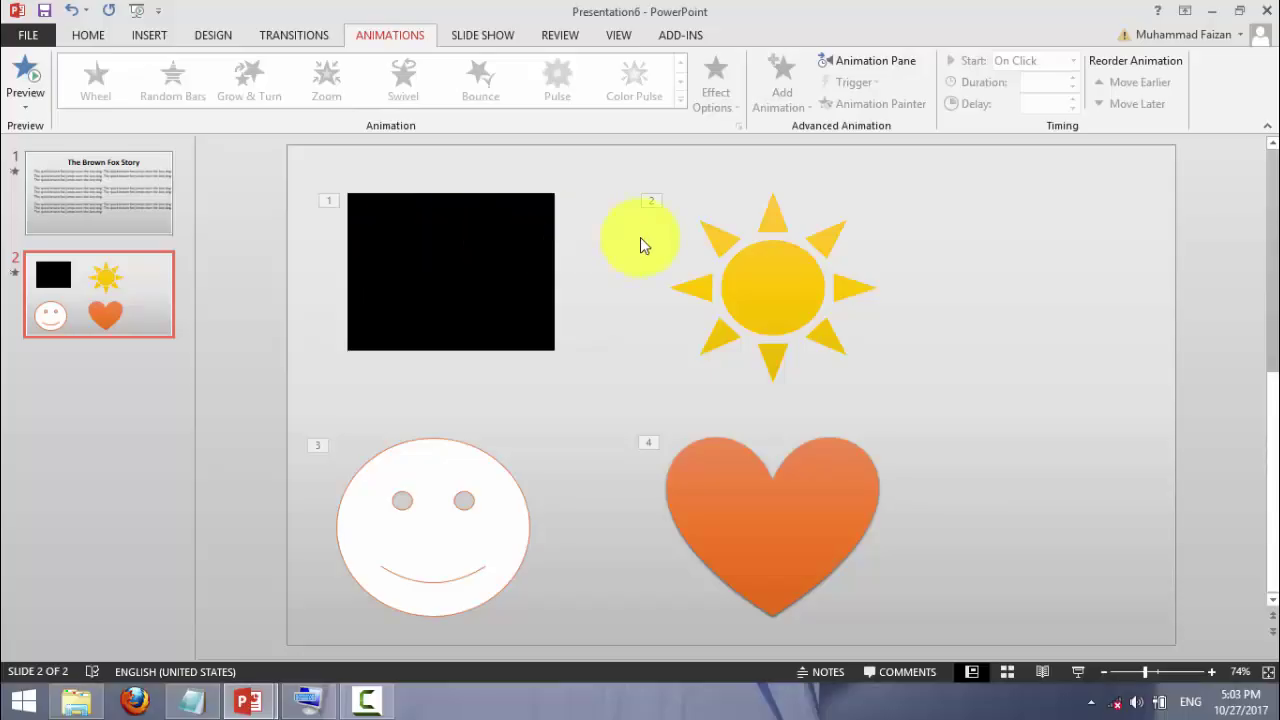
# - After trying With Previous and After Previous, keep the rectangle's animation On Click, lasting 04.75 seconds
pyautogui.click(817, 308)
pyautogui.click(508, 263)
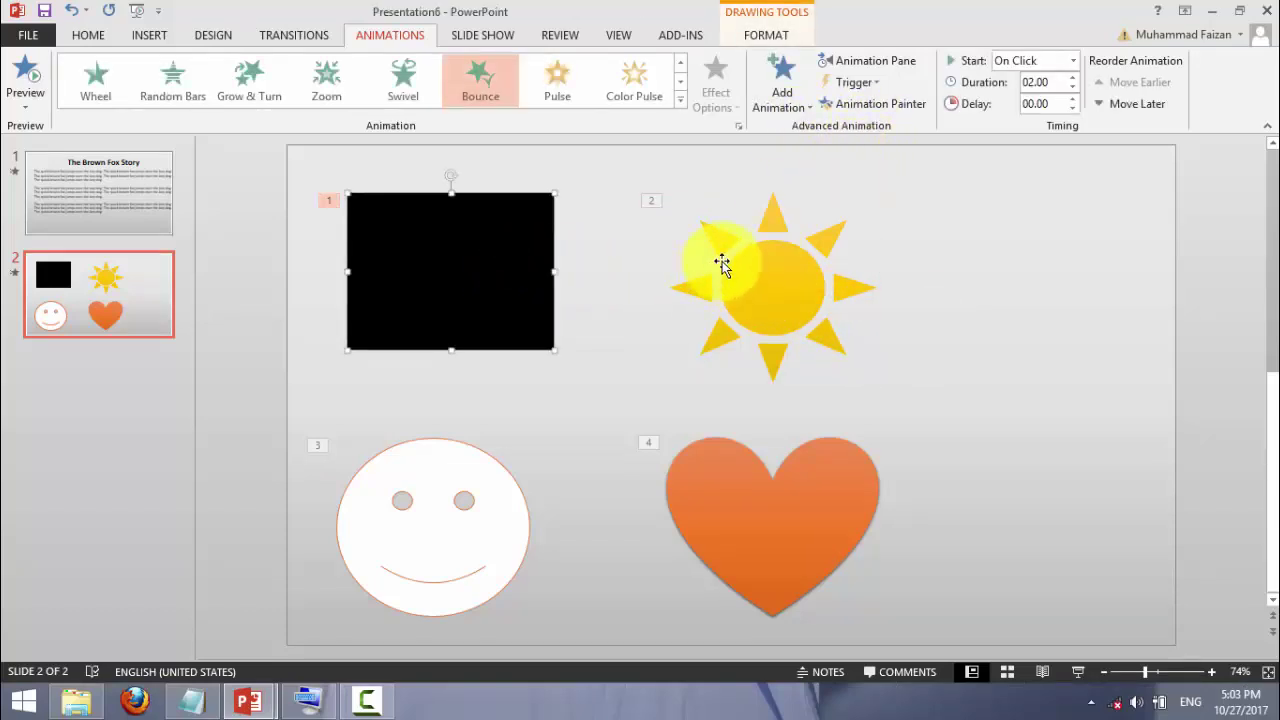
pyautogui.click(1044, 58)
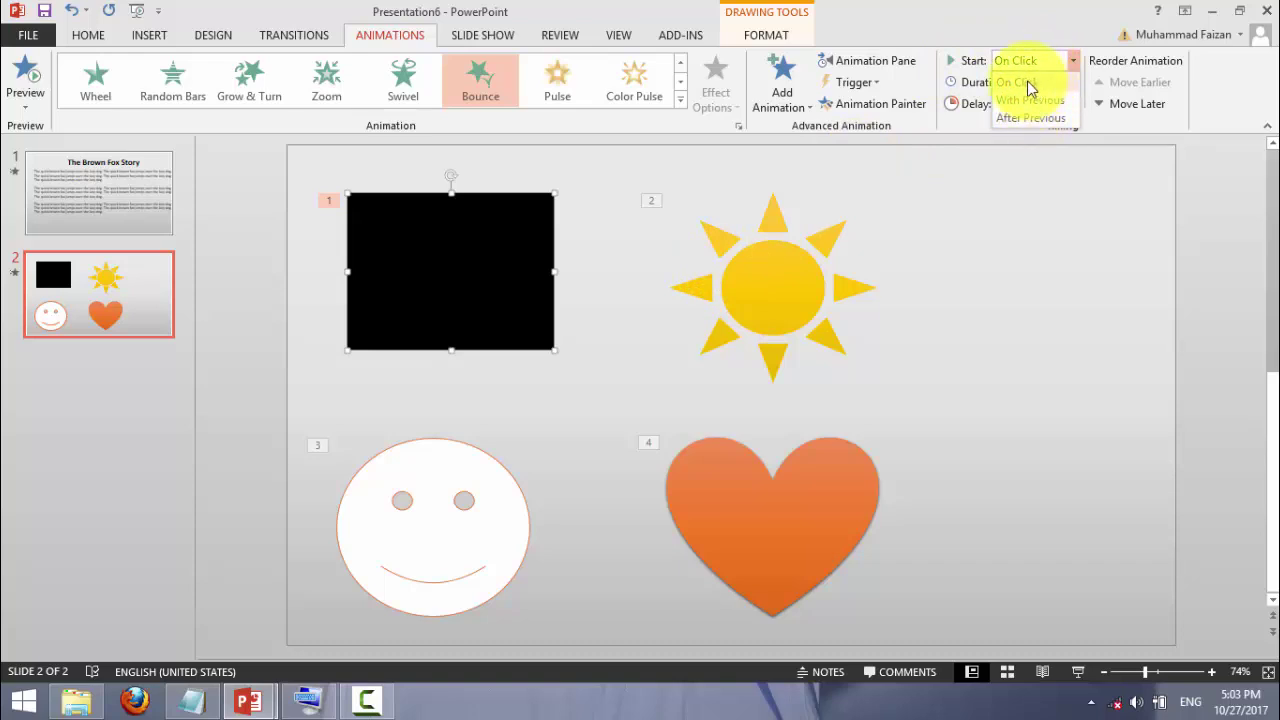
pyautogui.click(523, 248)
pyautogui.click(1047, 57)
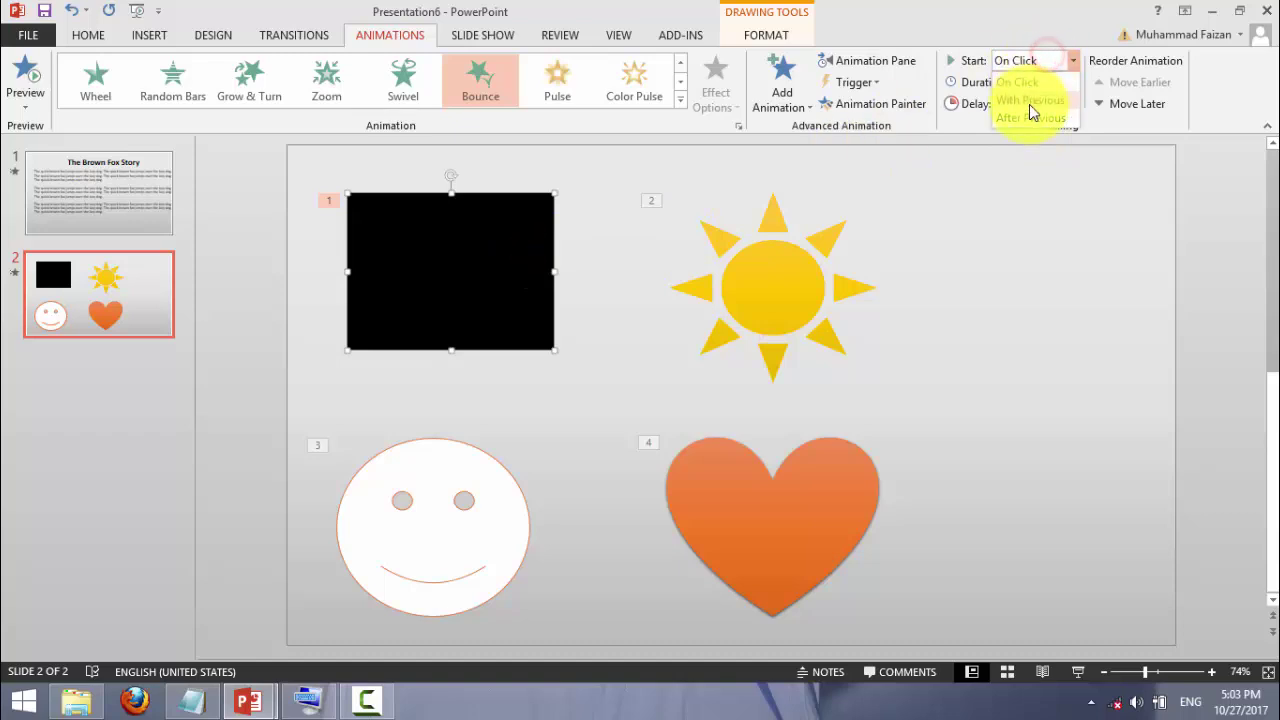
pyautogui.click(1030, 102)
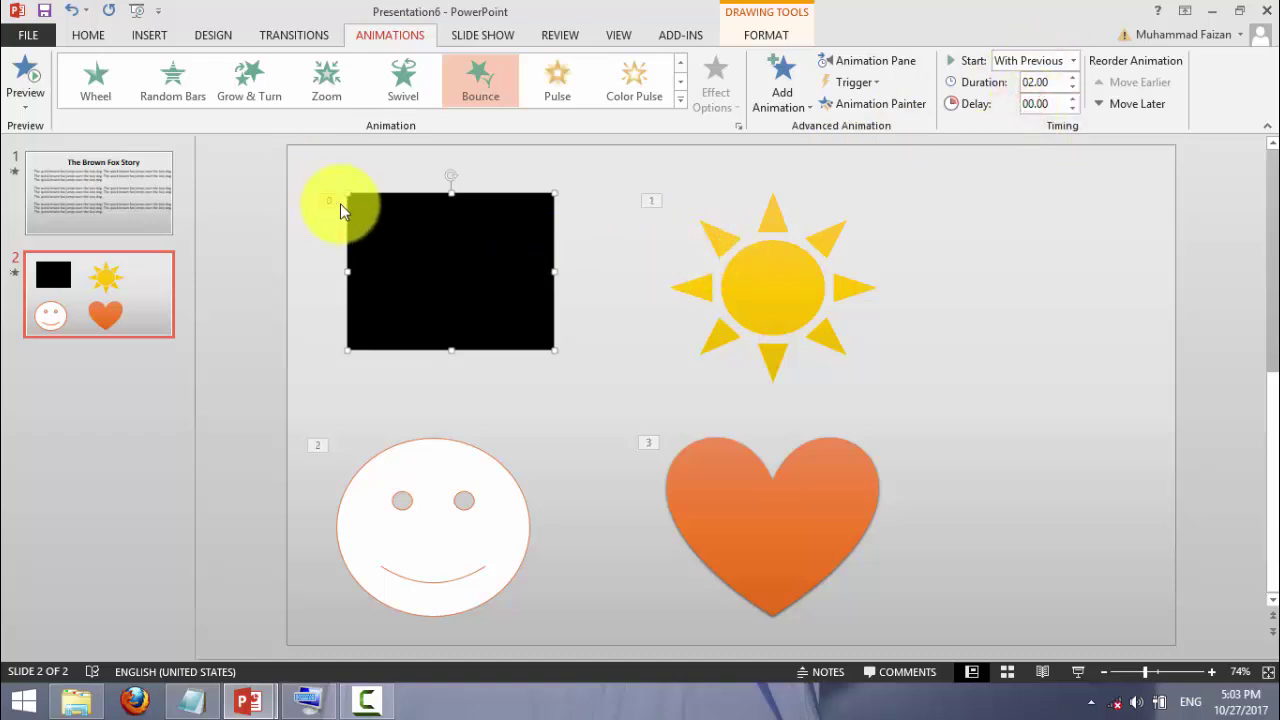
pyautogui.click(1060, 58)
pyautogui.click(1051, 119)
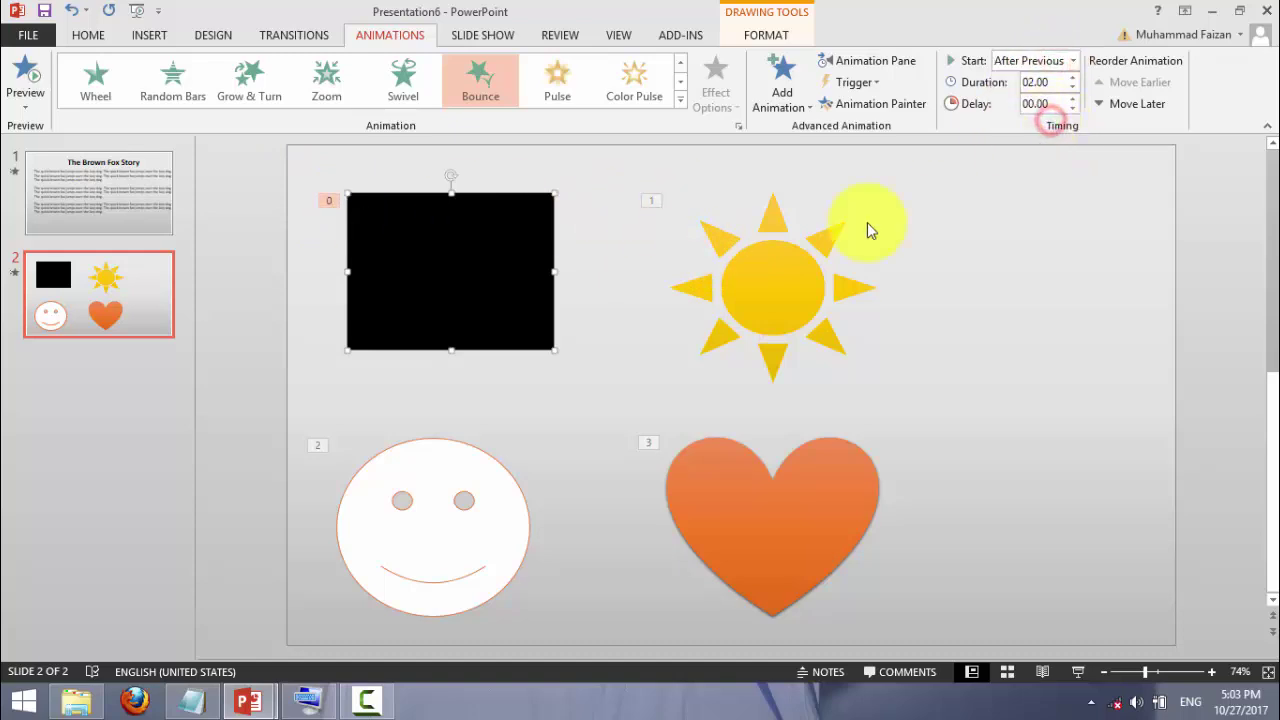
pyautogui.click(420, 249)
pyautogui.click(1044, 72)
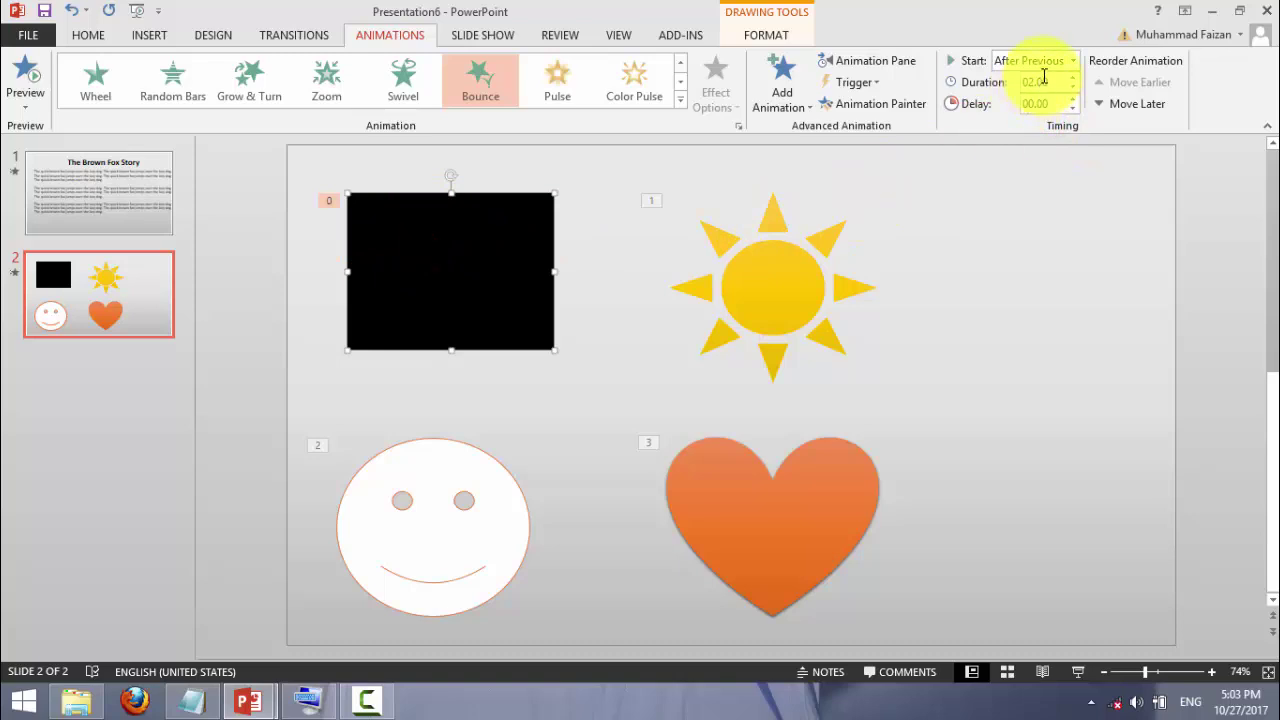
pyautogui.click(1040, 81)
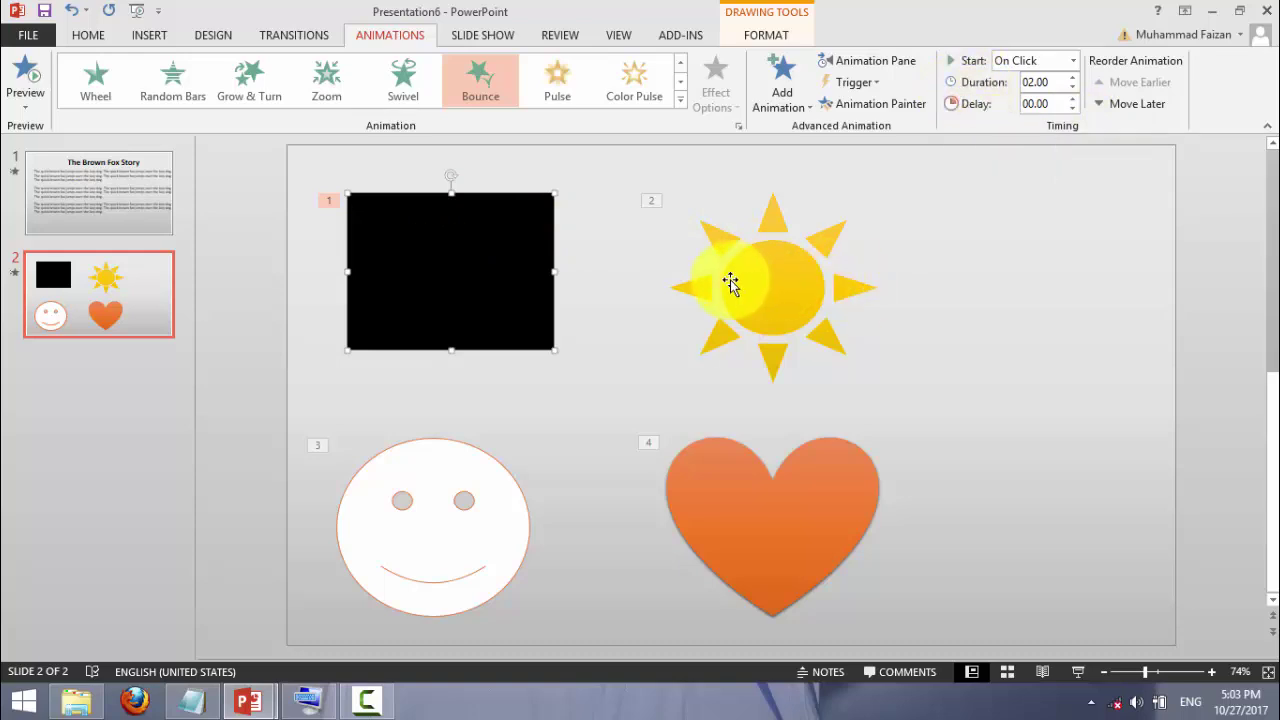
pyautogui.click(1073, 78)
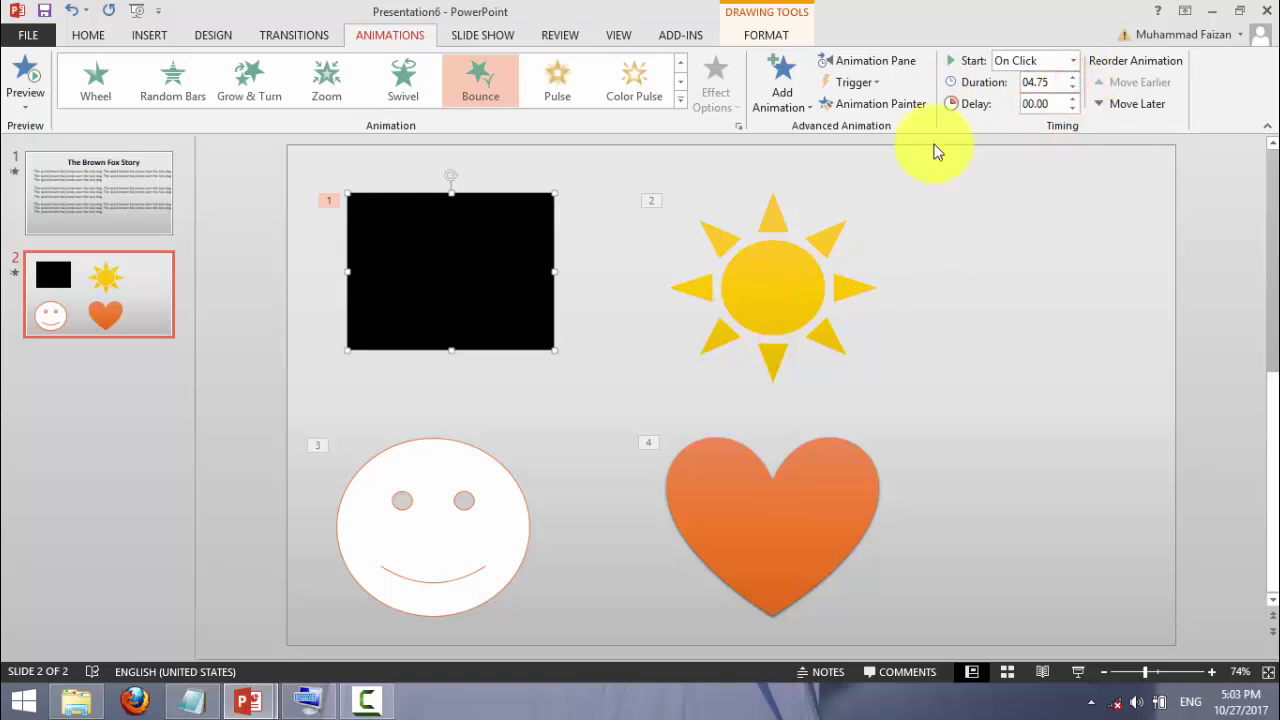
# - Apply the Vortex transition to all slides and advance through the slide show
pyautogui.click(297, 35)
pyautogui.click(930, 105)
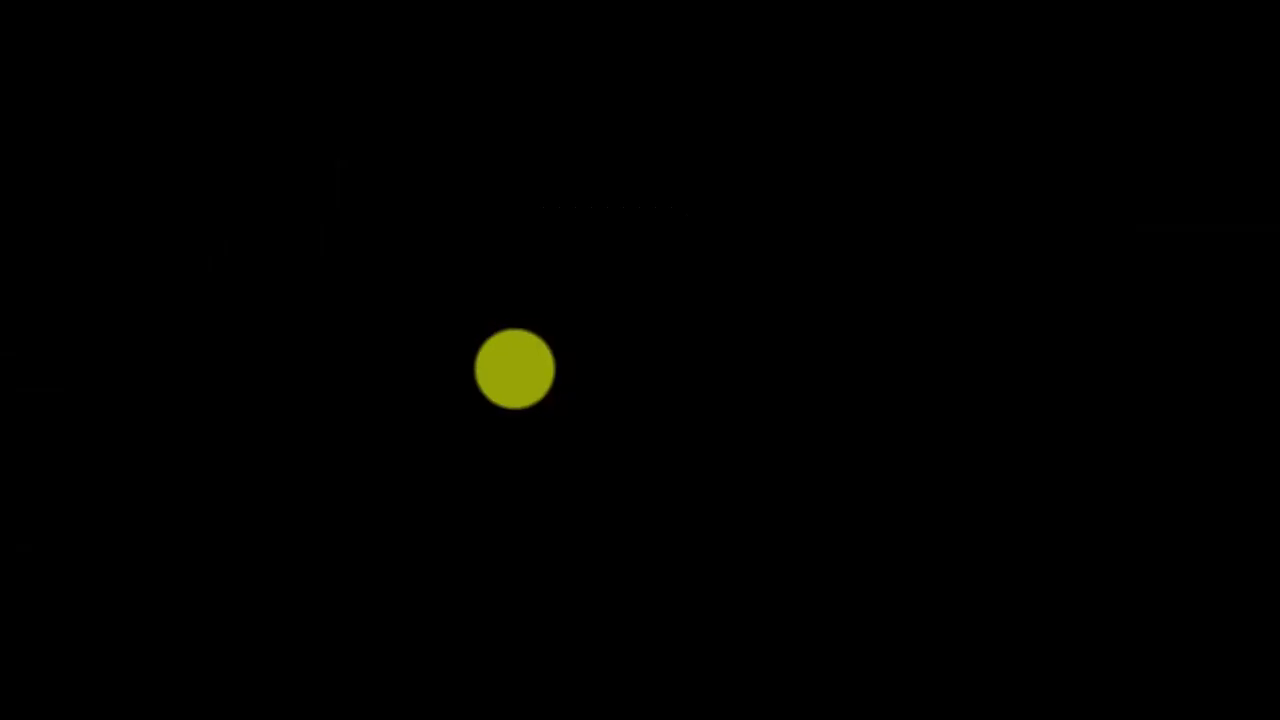
pyautogui.click(513, 369)
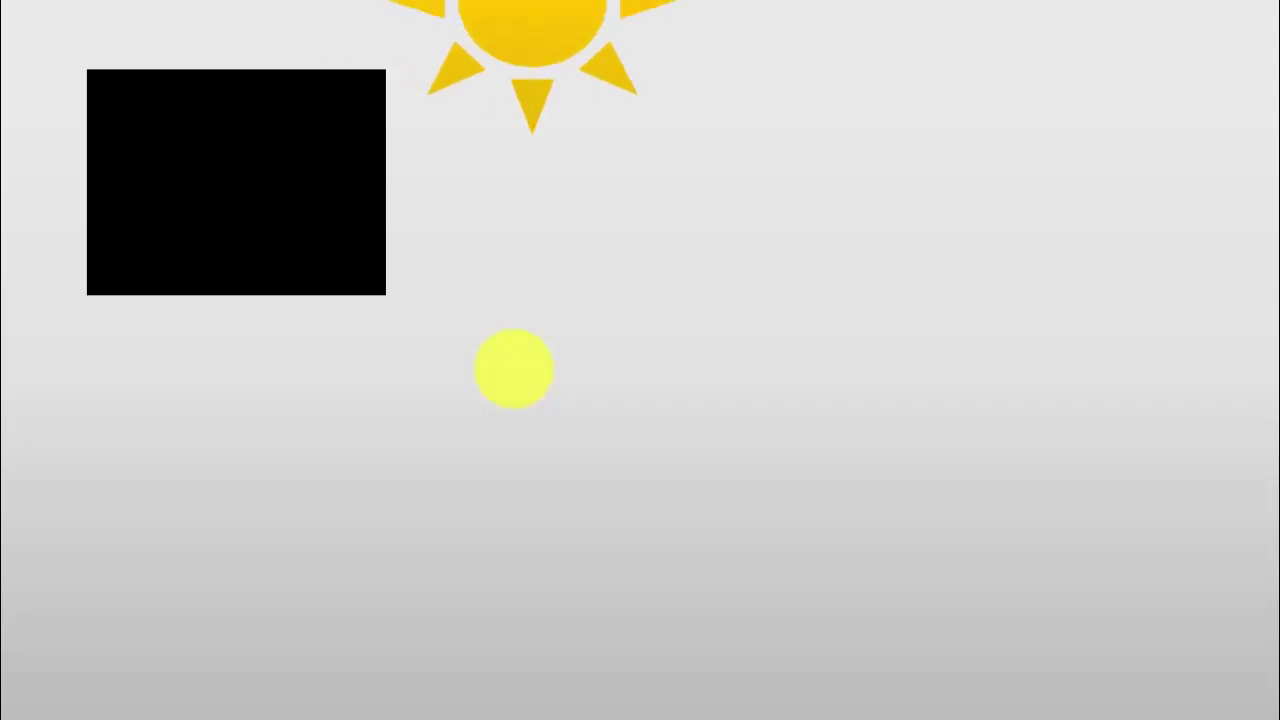
# - End the show; set slide 2 to advance after 00:04.00 with a 01.50-second Vortex
pyautogui.press('Escape')
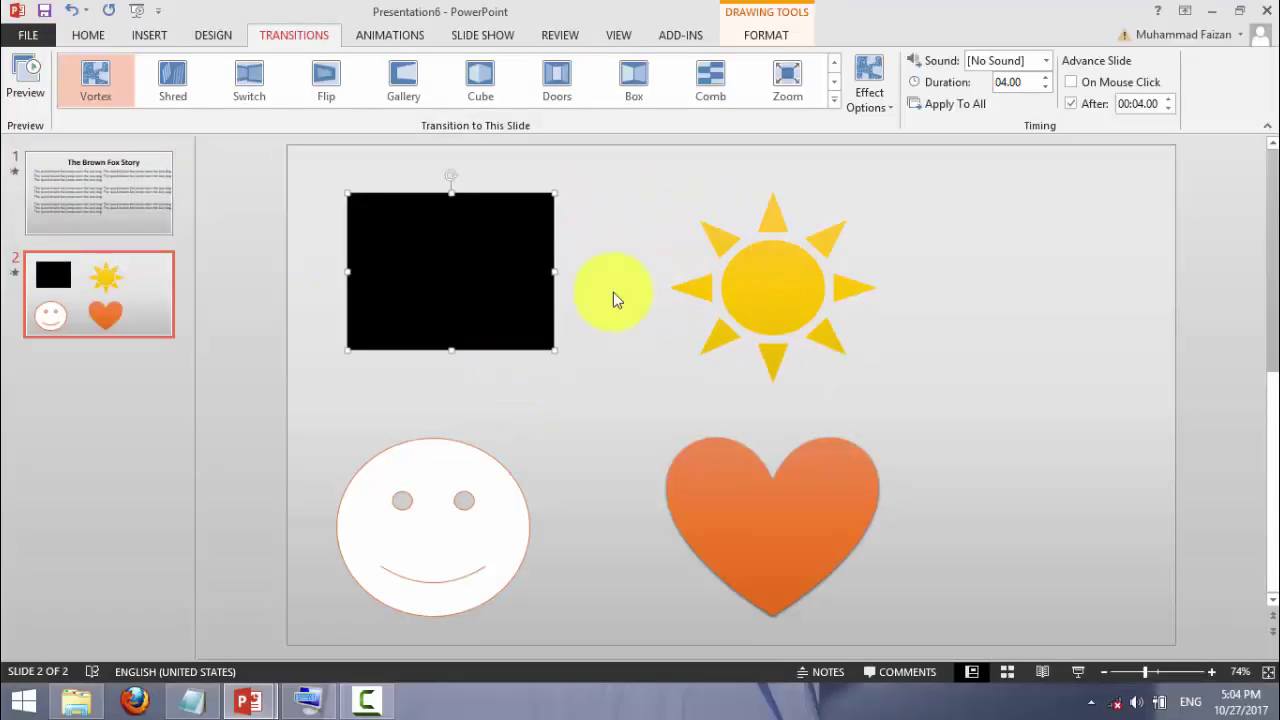
pyautogui.click(1072, 103)
pyautogui.write('01.5')
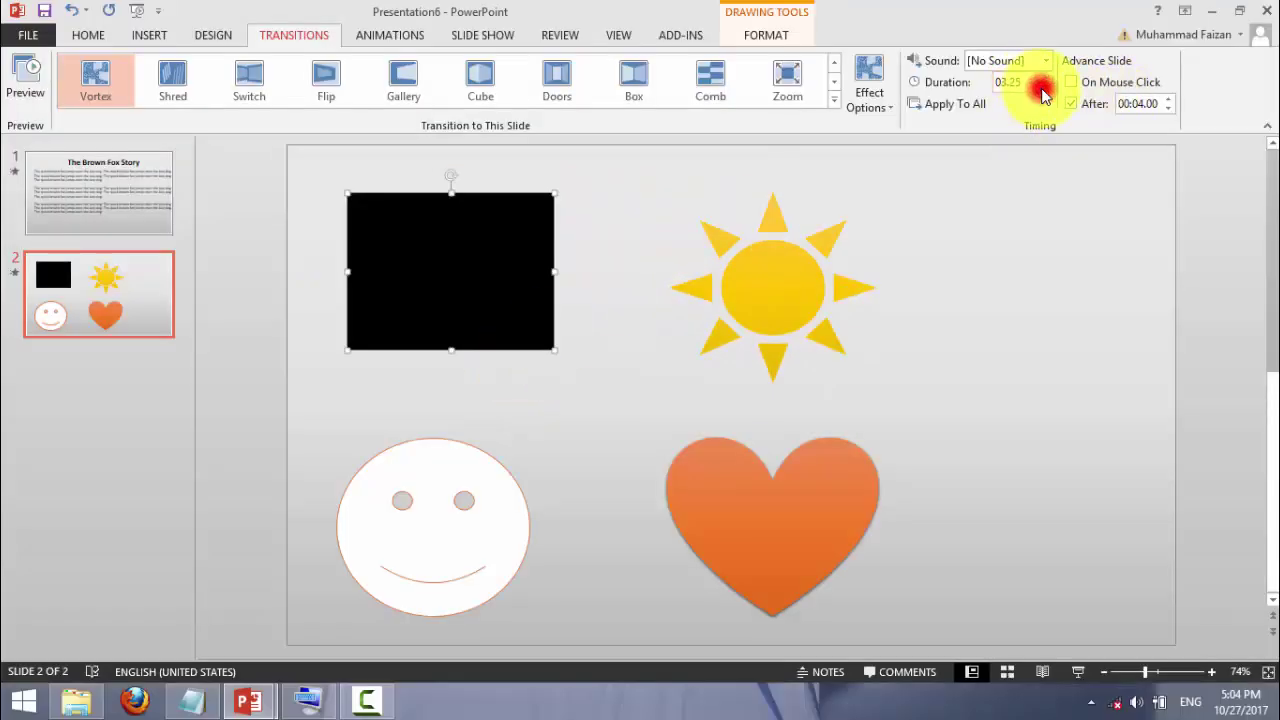
pyautogui.click(400, 36)
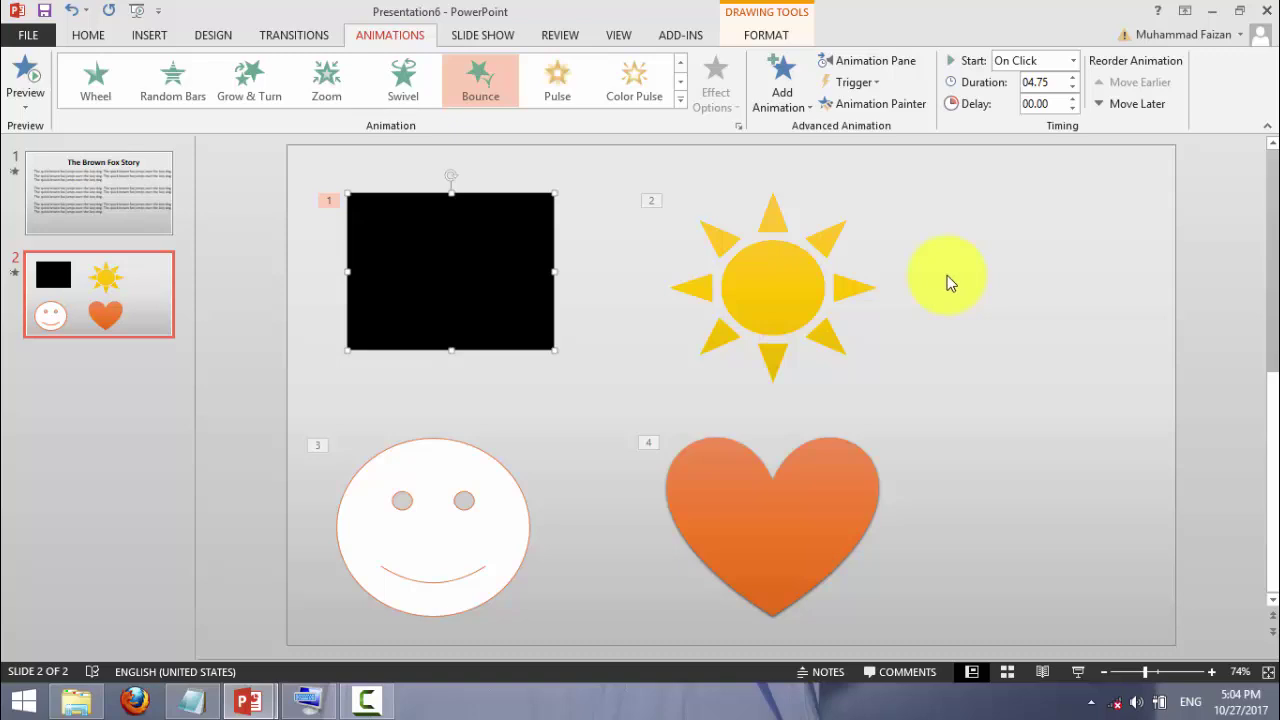
# - Move the sun's Bounce animation to position 1, ahead of the rectangle, smiley and heart
pyautogui.click(786, 267)
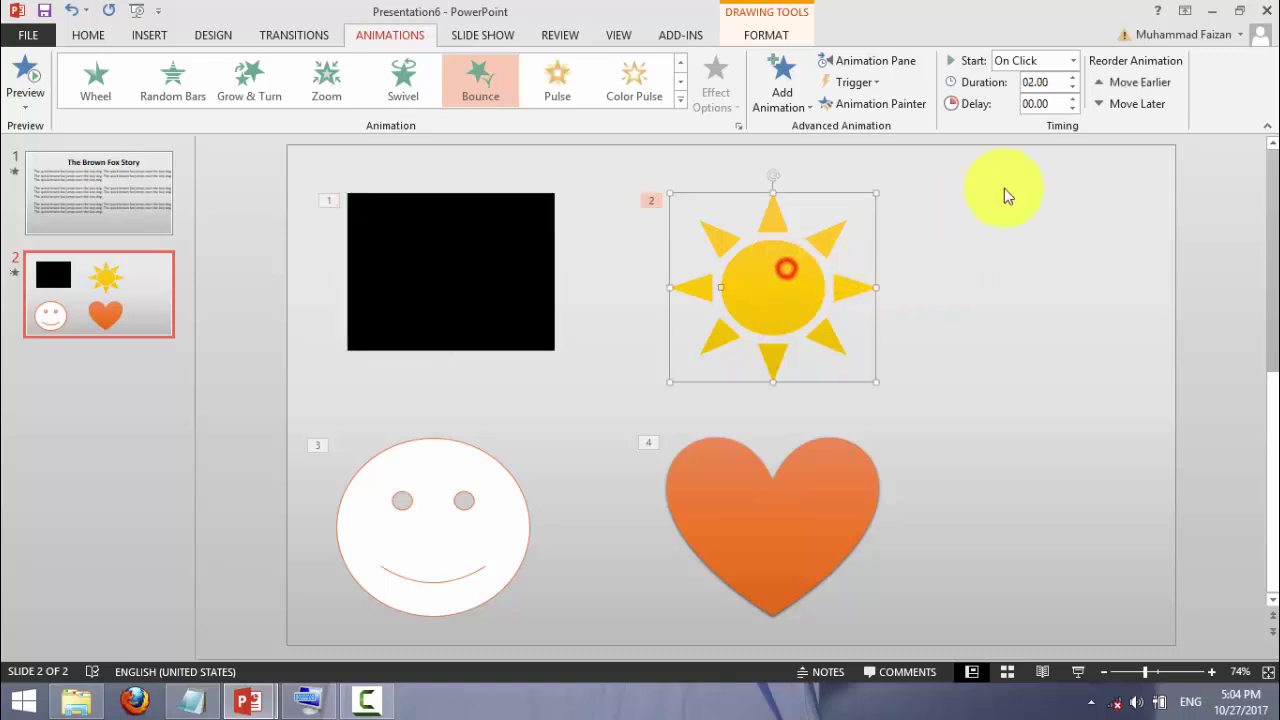
pyautogui.click(1121, 85)
pyautogui.click(1126, 104)
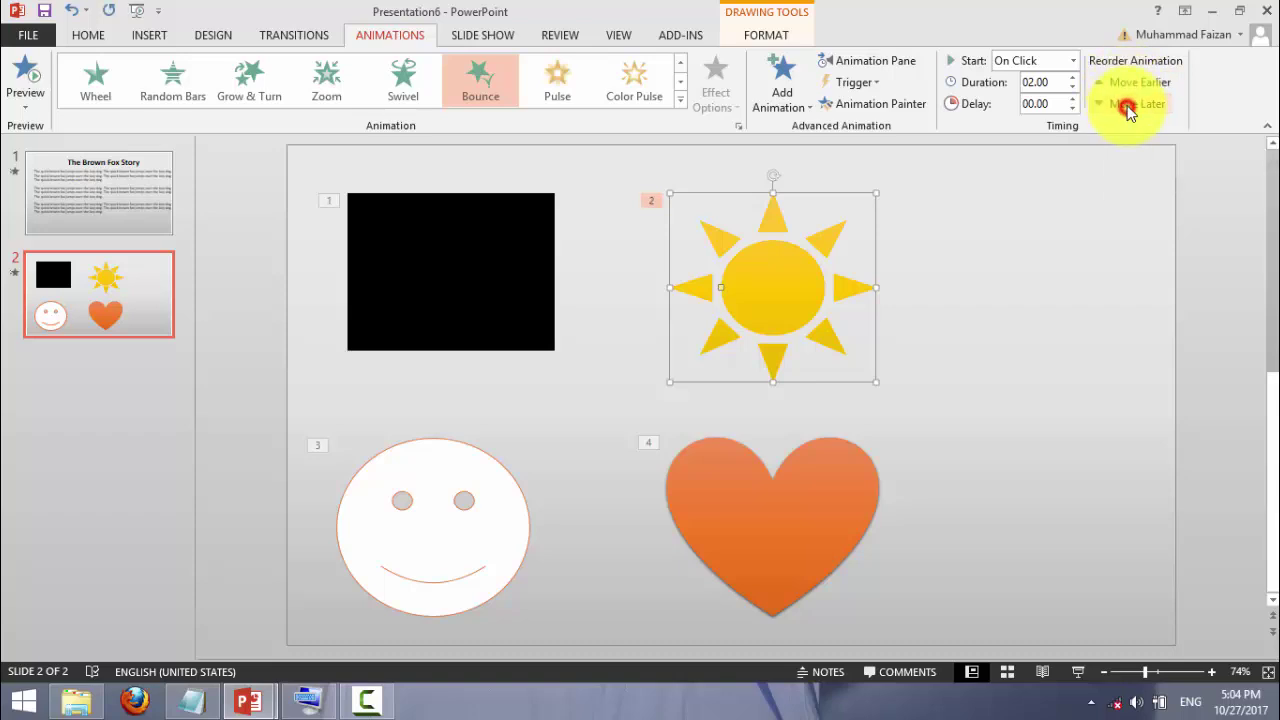
pyautogui.click(1126, 104)
pyautogui.click(1127, 105)
pyautogui.click(1137, 85)
pyautogui.click(1137, 85)
pyautogui.click(1133, 106)
pyautogui.click(1136, 86)
pyautogui.click(1134, 105)
pyautogui.click(1134, 105)
pyautogui.click(1134, 105)
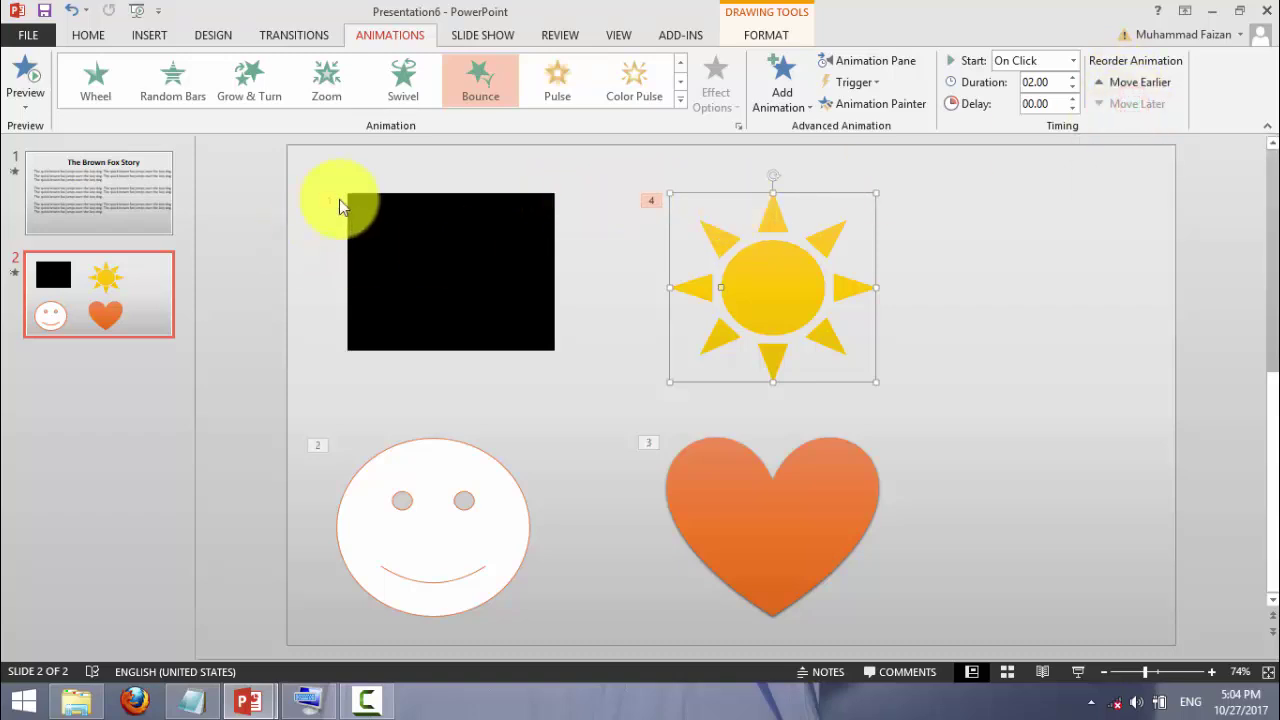
pyautogui.click(1139, 78)
pyautogui.click(1139, 78)
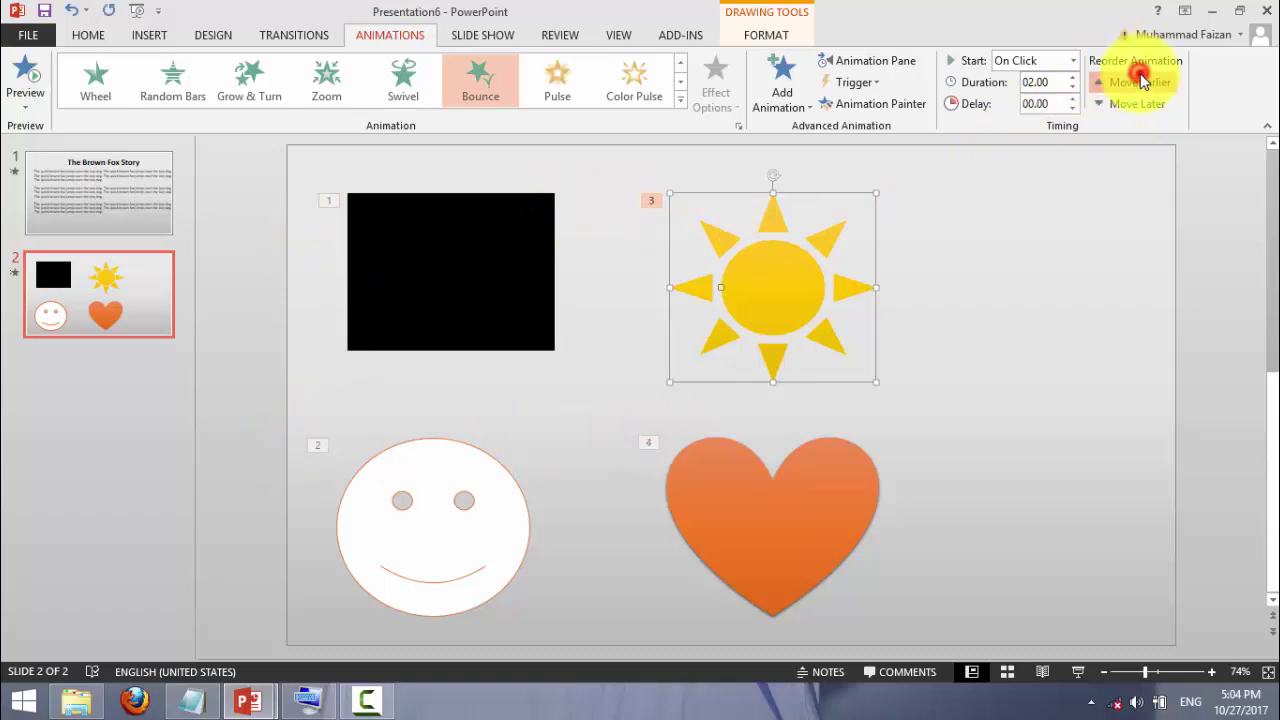
pyautogui.click(1139, 78)
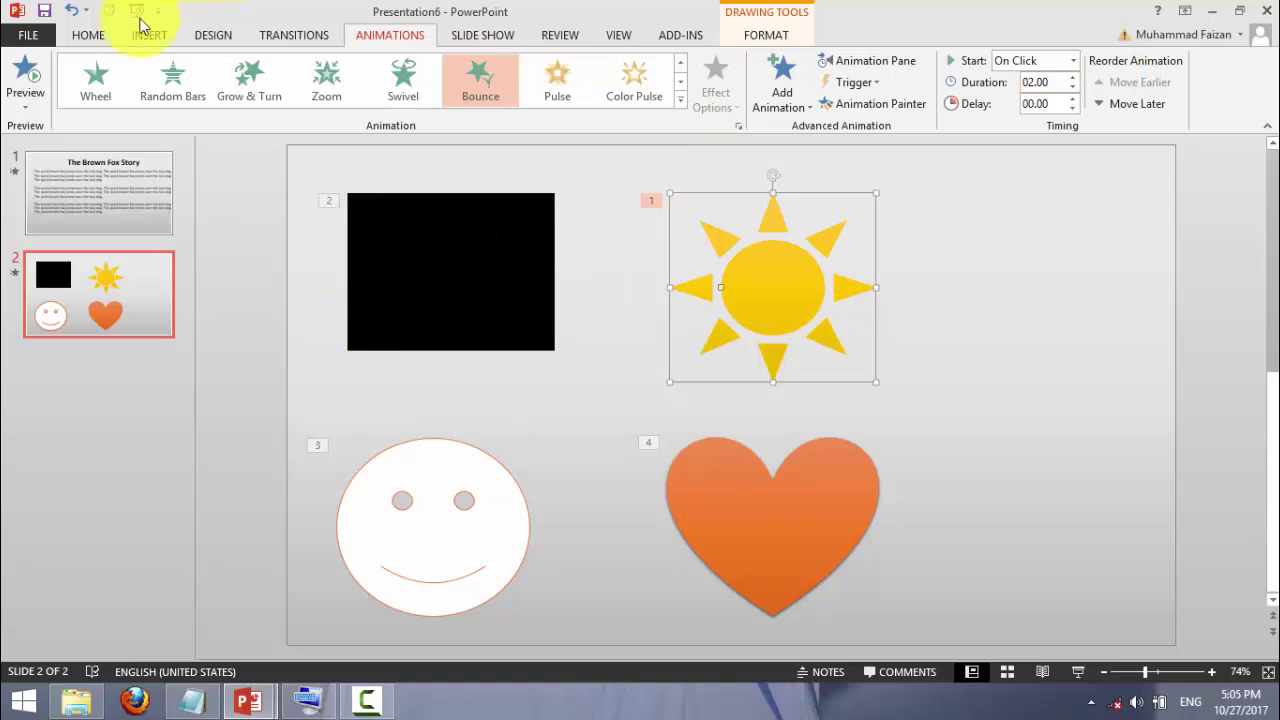
# - Check the Design and Transitions settings, then run the slide show with F5 to preview everything
pyautogui.click(210, 34)
pyautogui.click(318, 34)
pyautogui.click(406, 35)
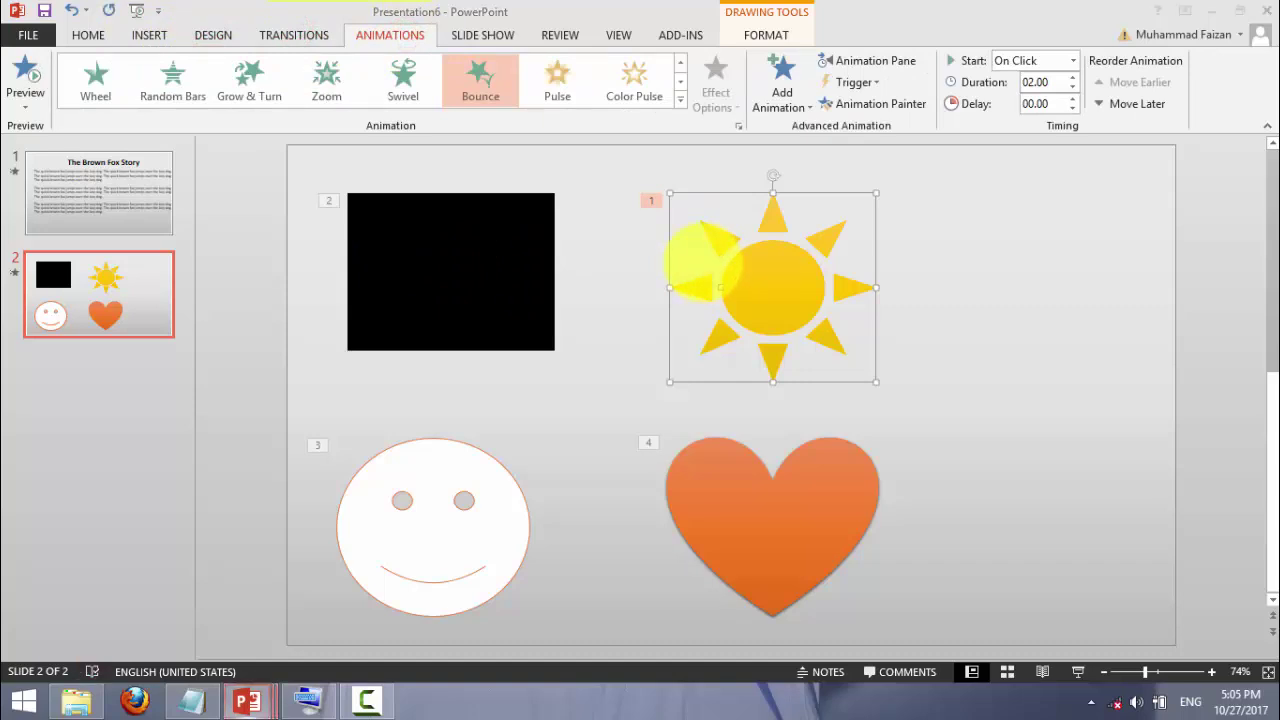
pyautogui.press('F5')
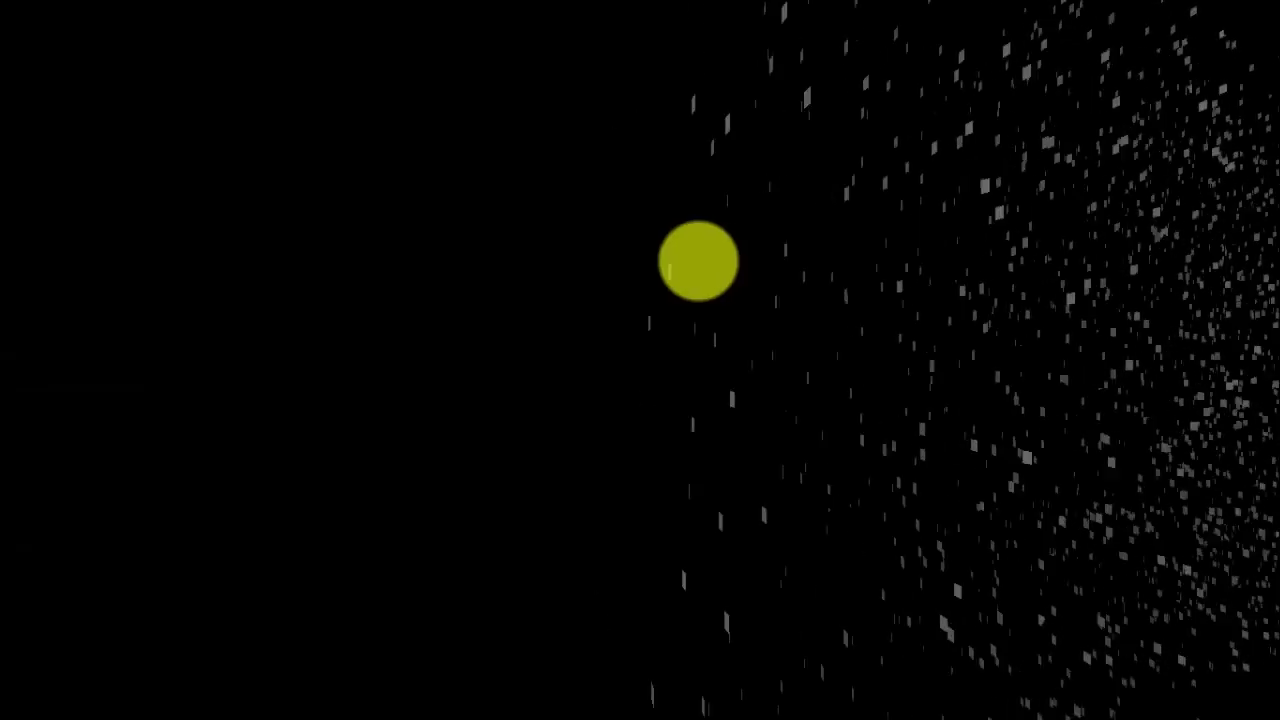